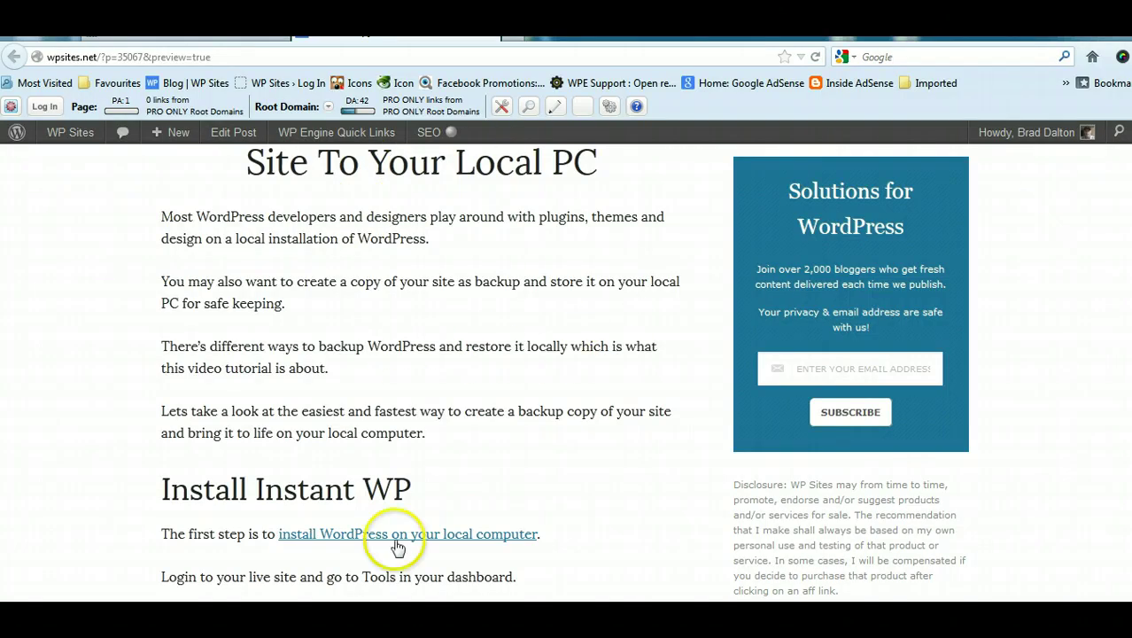
Step: Finish reading the Install Instant WP section and move to a fresh Firefox start page
scroll(1039, 311, down, 3)
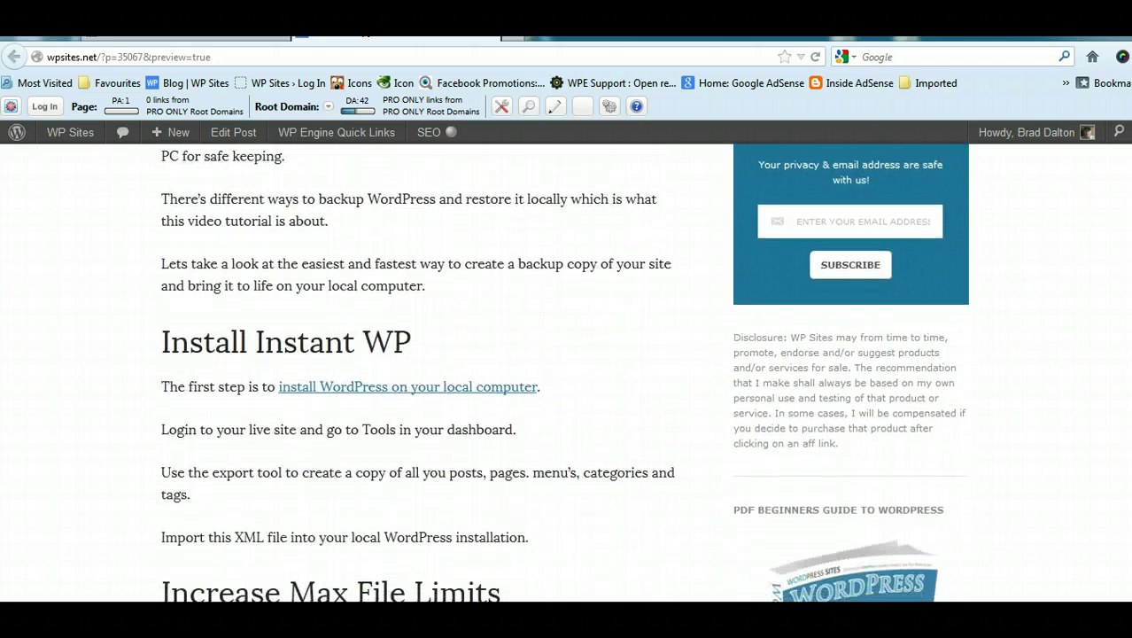
scroll(563, 372, down, 1)
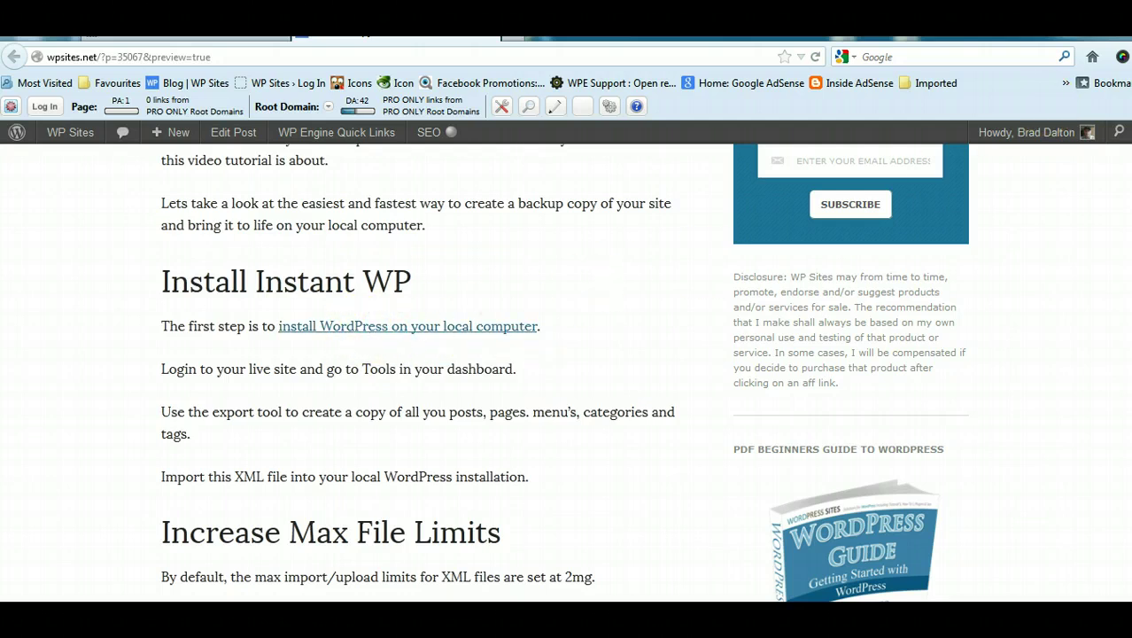
key(super+d)
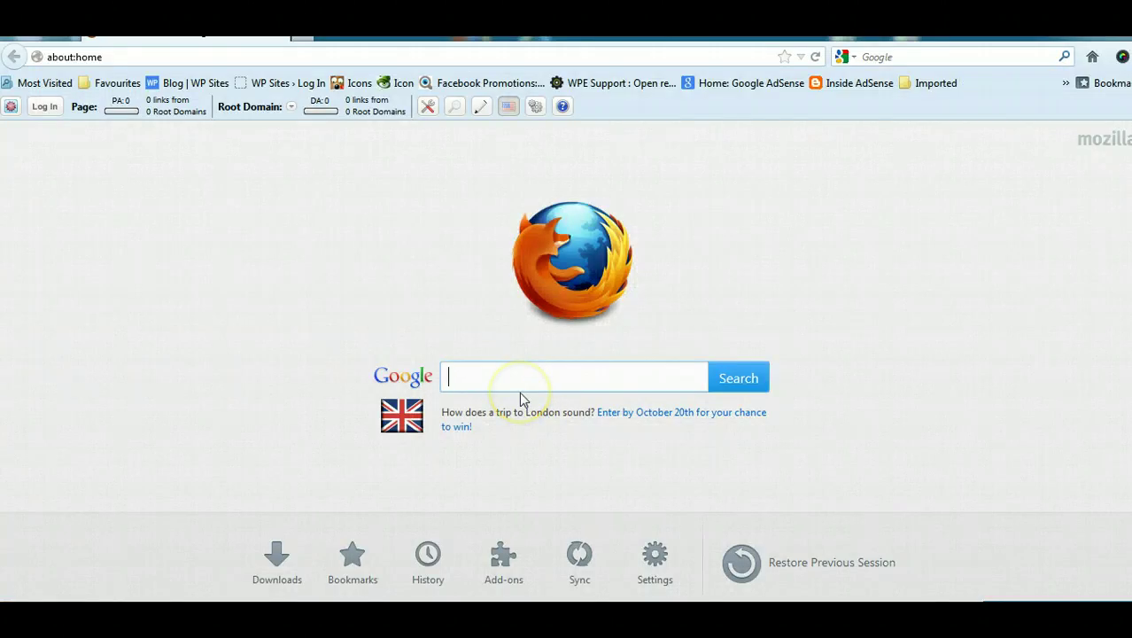
Step: Search for instantwp and open the Instant WordPress download page at Current Version 4.2
text(instantwp)
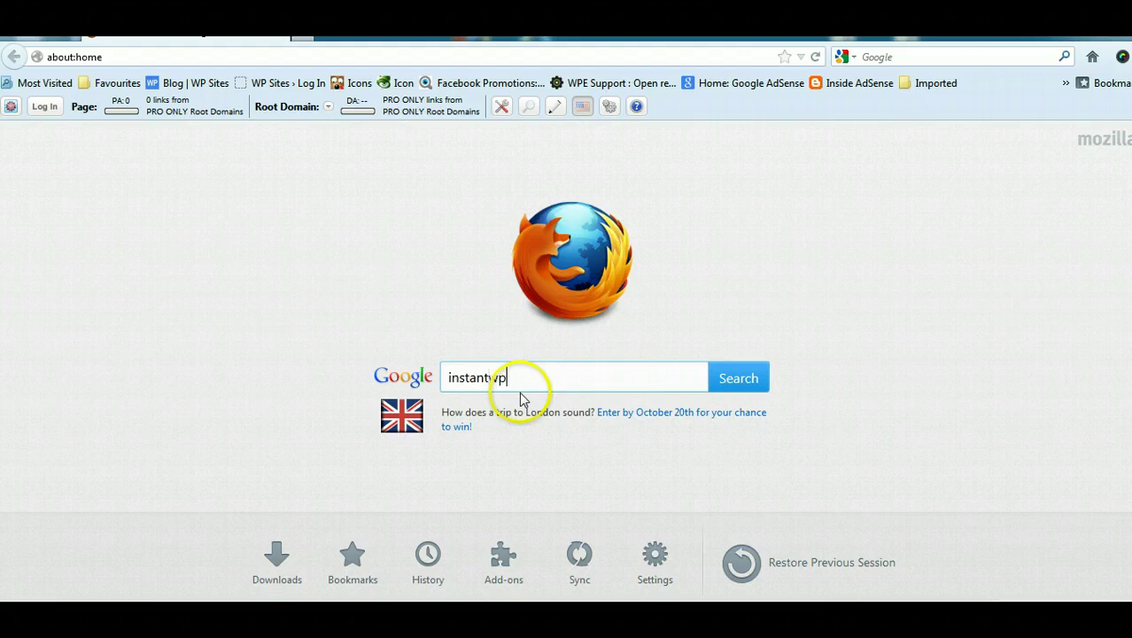
click(739, 379)
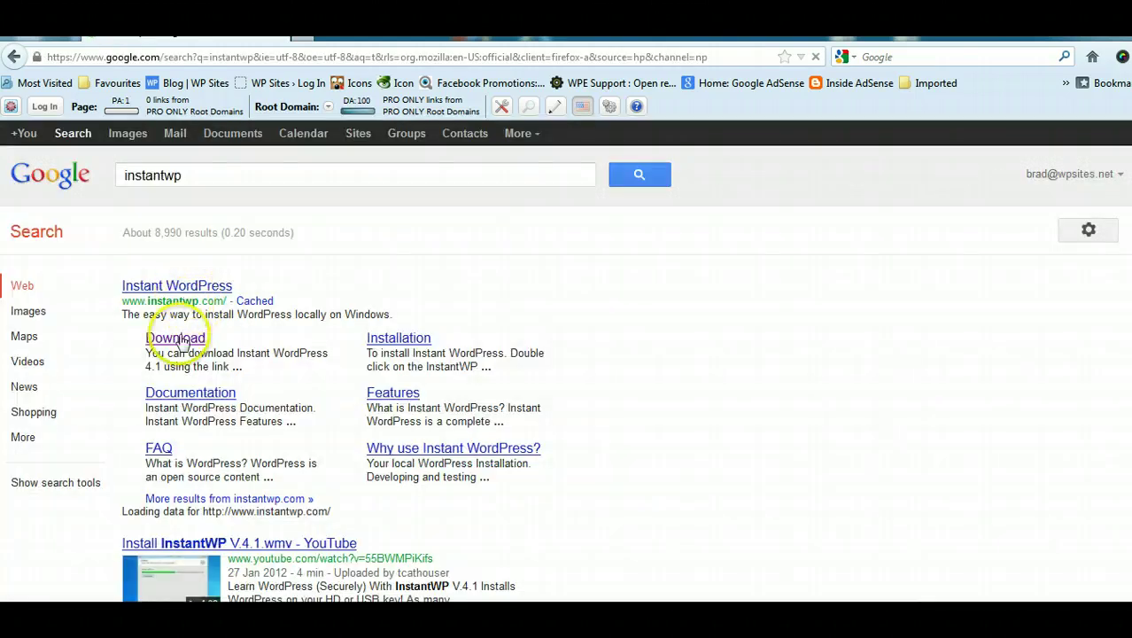
click(182, 344)
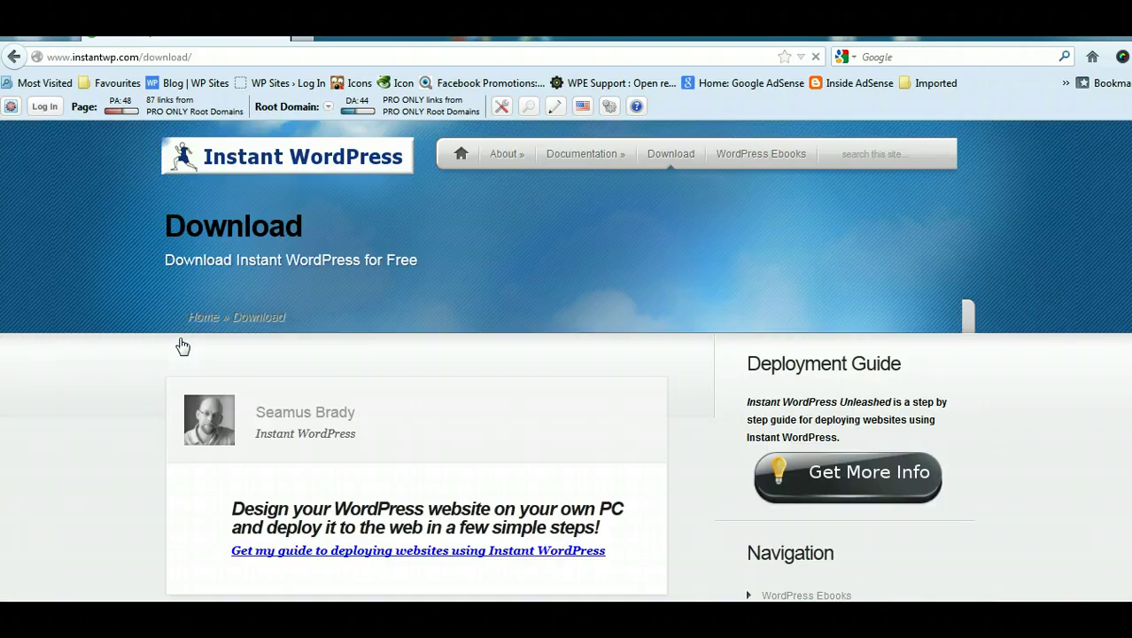
scroll(196, 336, down, 1)
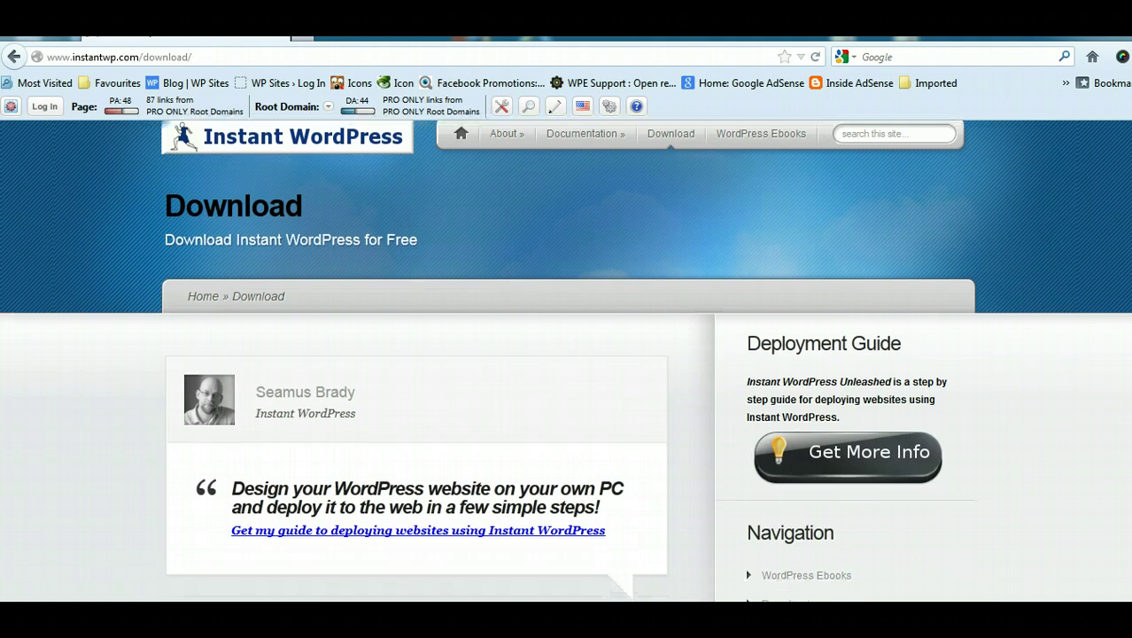
scroll(567, 361, down, 5)
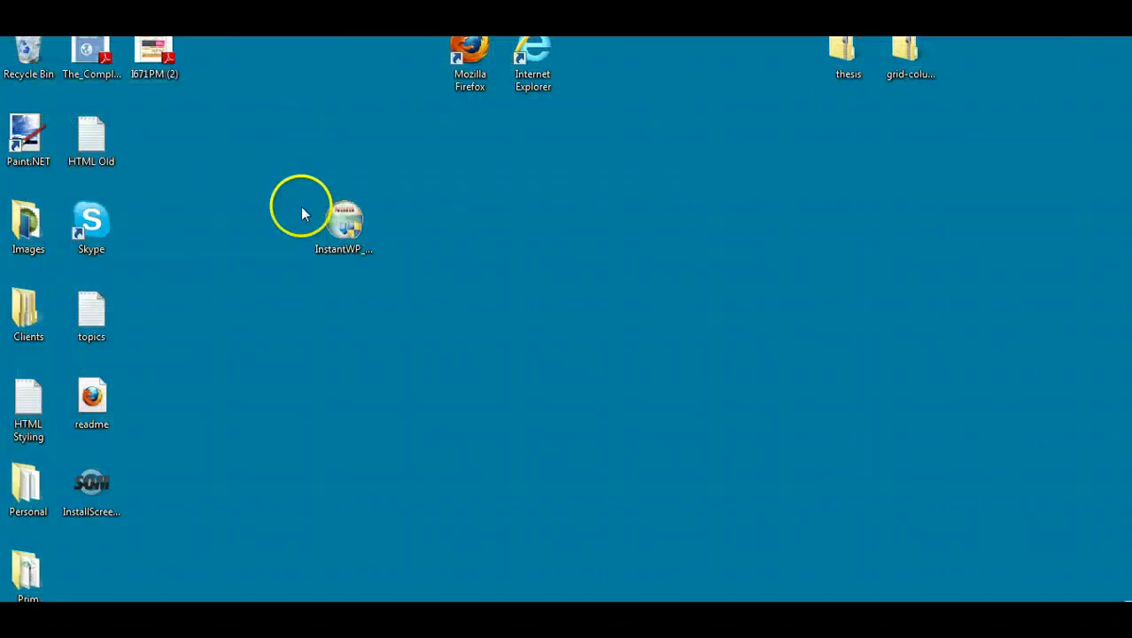
Step: Launch the InstantWP_4.2 installer and install it into the default destination folder
drag(344, 222, 339, 149)
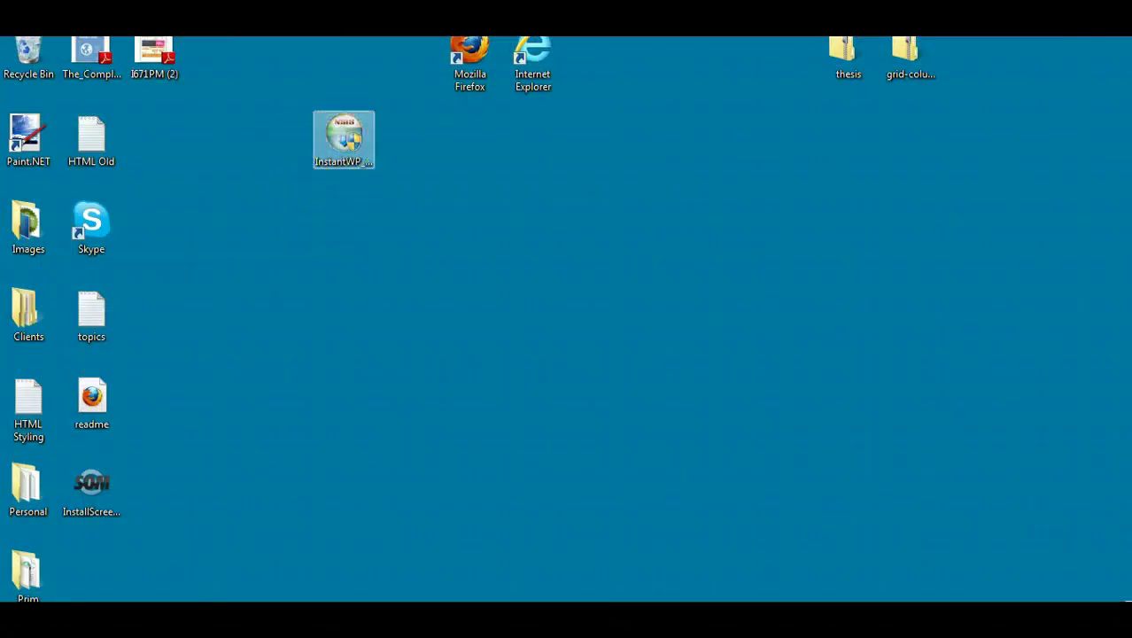
click(379, 367)
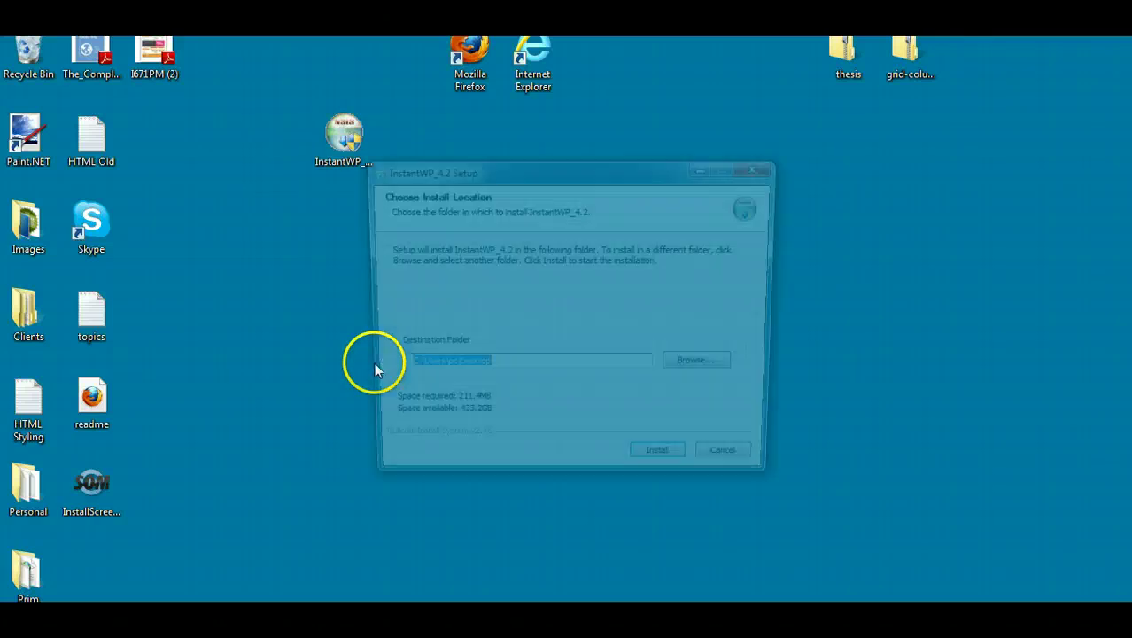
key(Return)
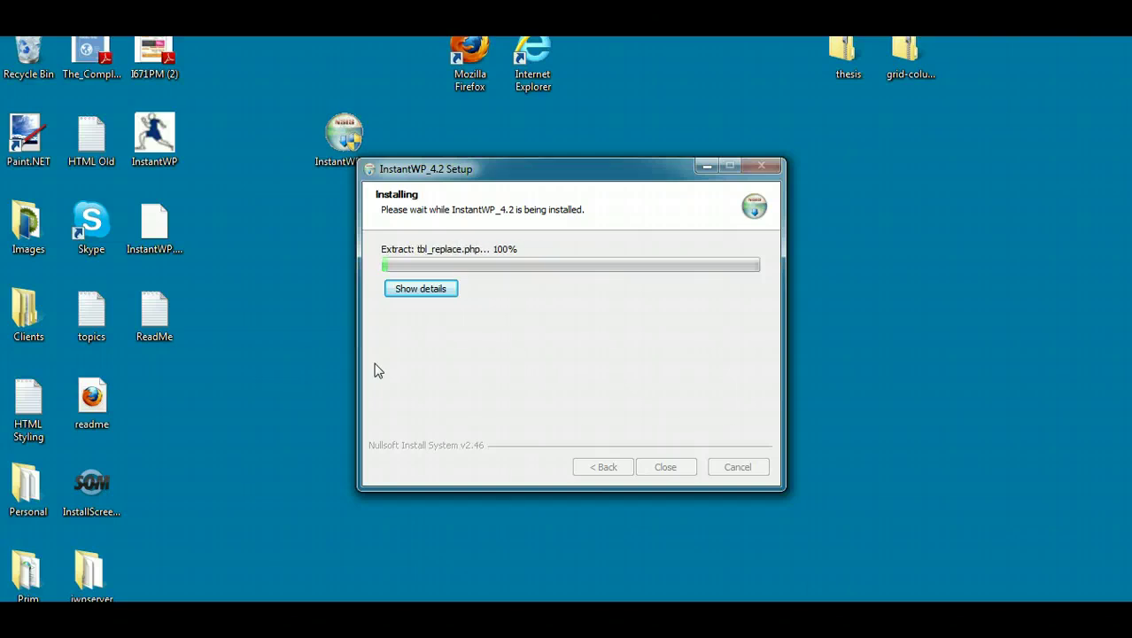
click(540, 483)
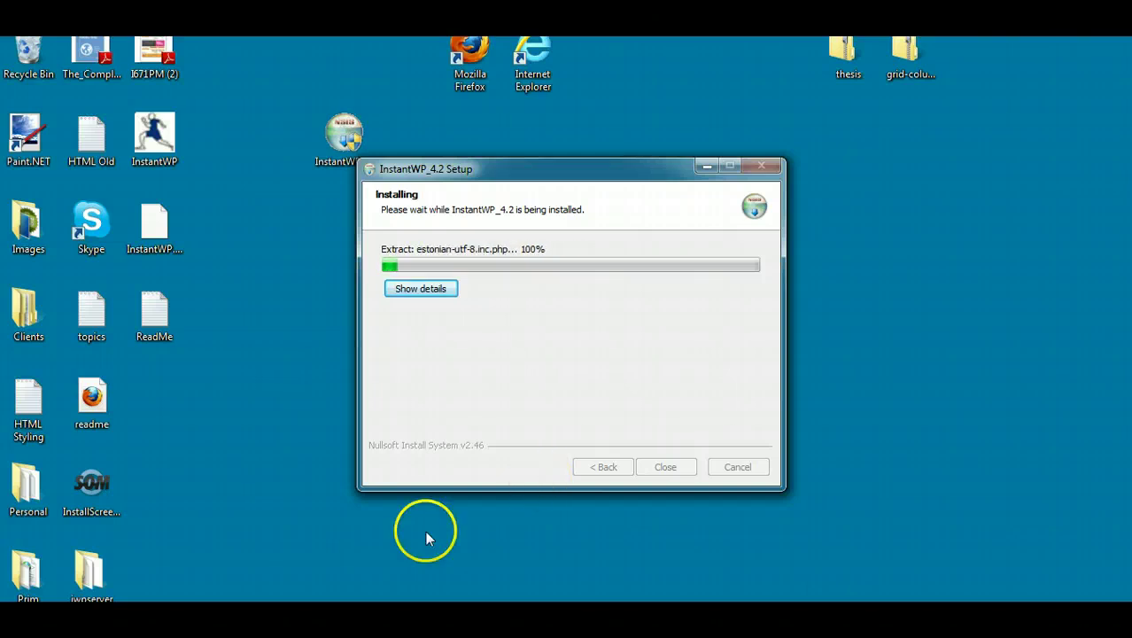
Step: Return to the wpsites.net article and read through it while the installation runs
mouse_move(228, 621)
click(181, 580)
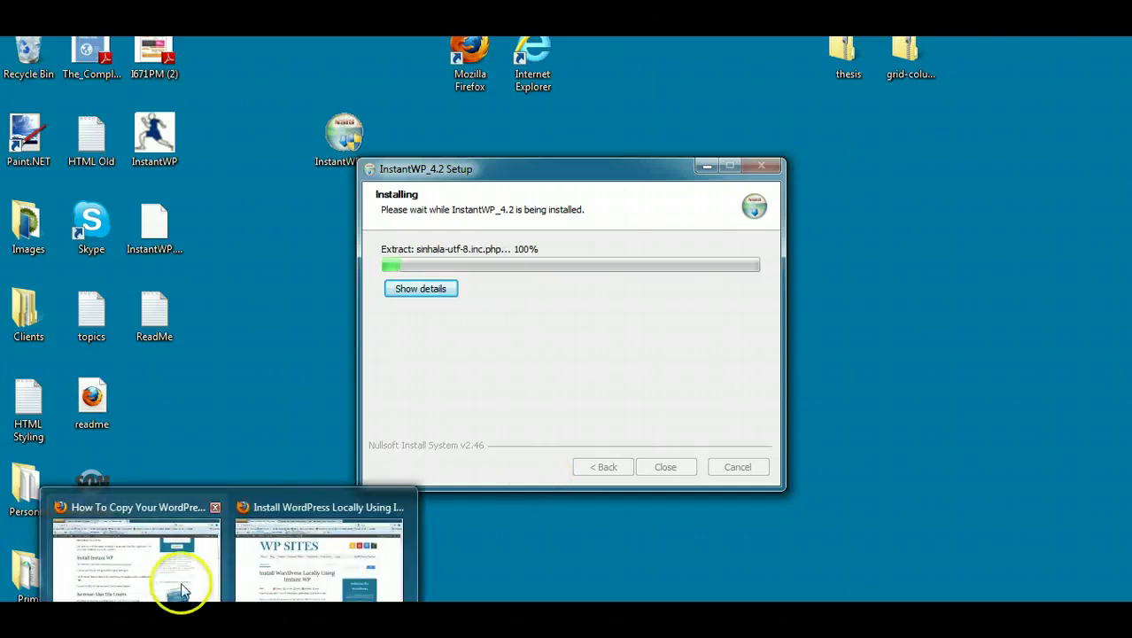
scroll(1119, 299, down, 5)
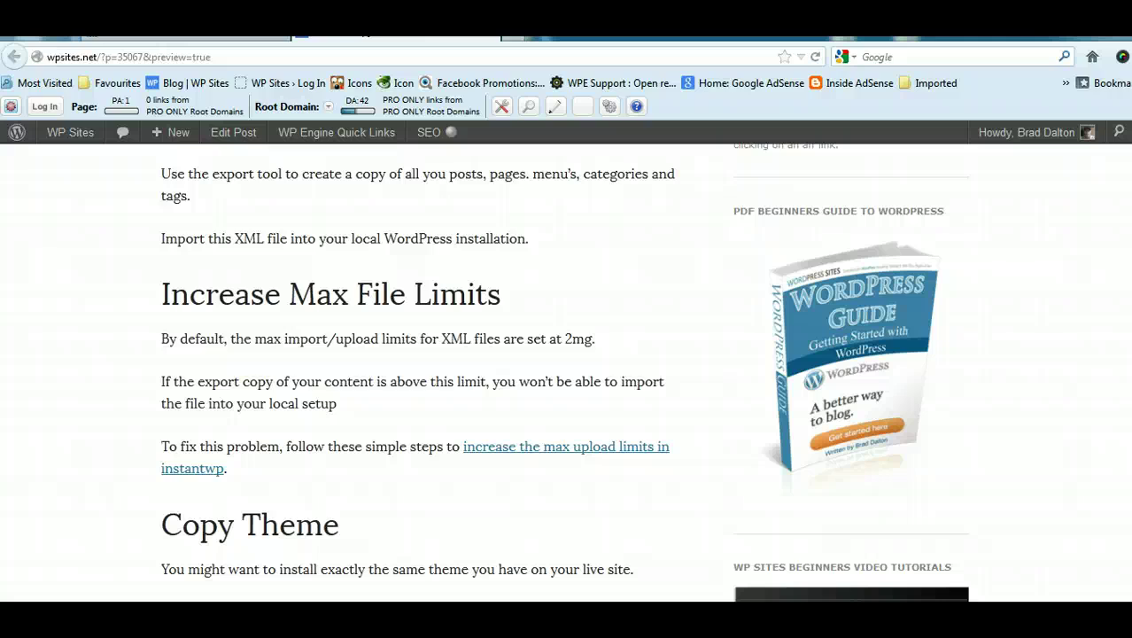
scroll(568, 372, up, 5)
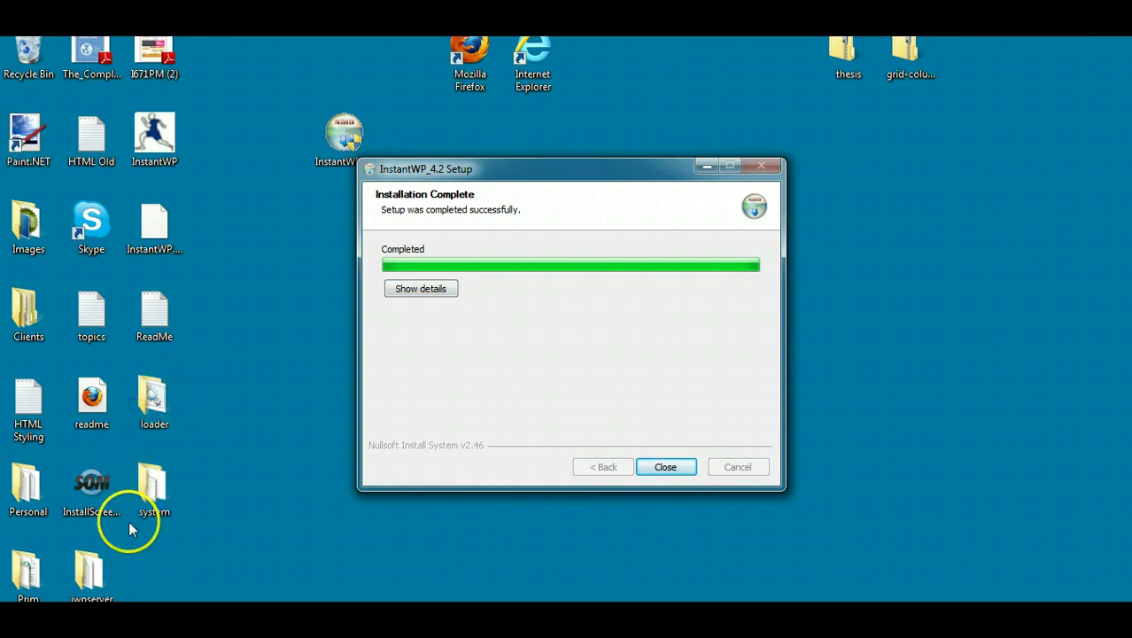
Step: Move the iwpserver, system and loader folders to the right side of the desktop
drag(85, 558, 930, 217)
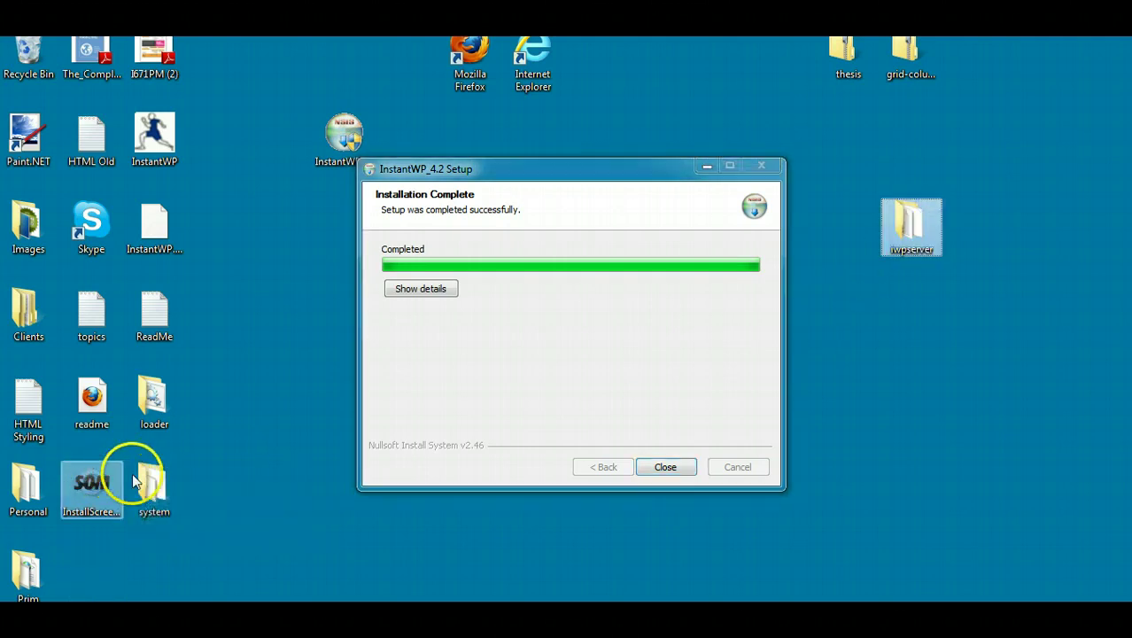
drag(153, 485, 950, 232)
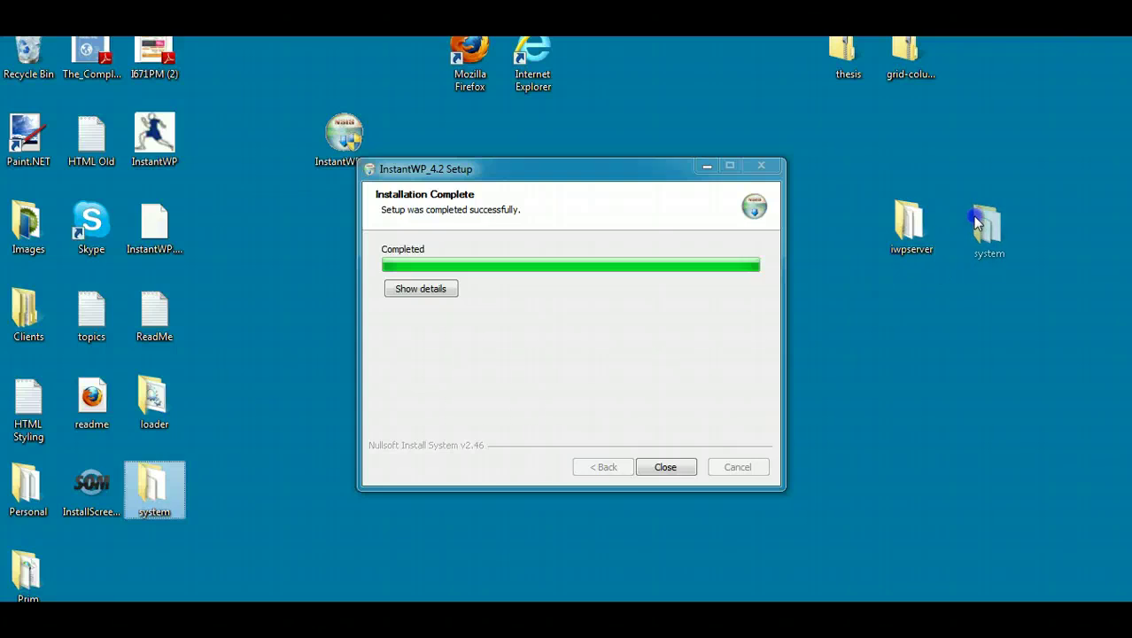
drag(153, 400, 1017, 220)
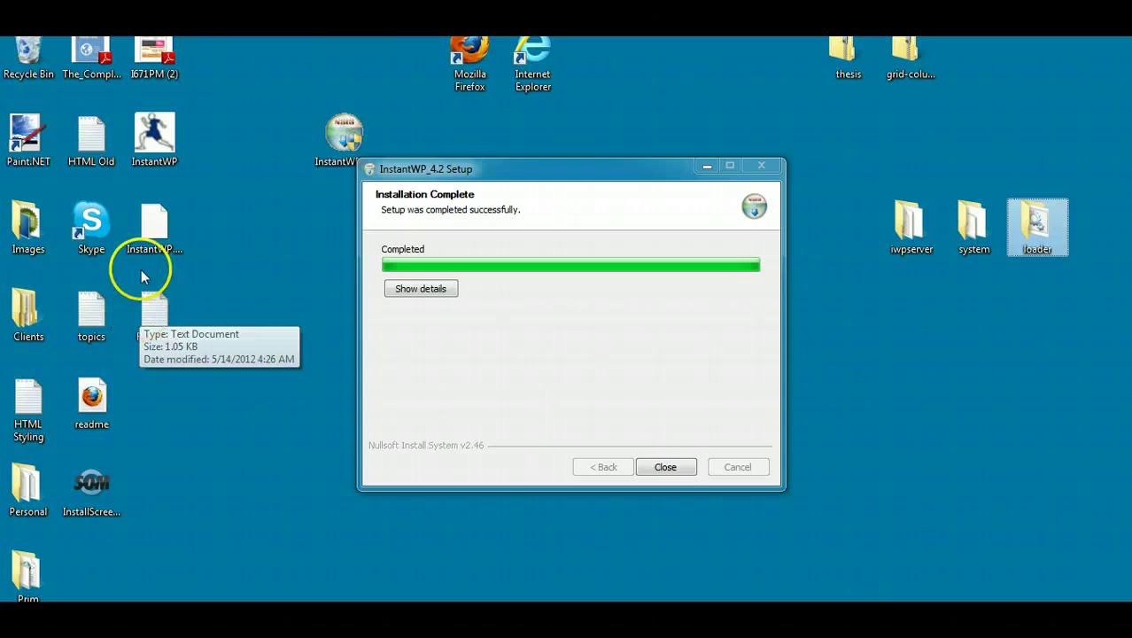
Step: Place InstantWP.exe.manifest and the InstantWP launcher beside them, close the installer, and launch InstantWP
click(154, 226)
drag(154, 227, 1099, 229)
click(156, 133)
drag(158, 130, 981, 310)
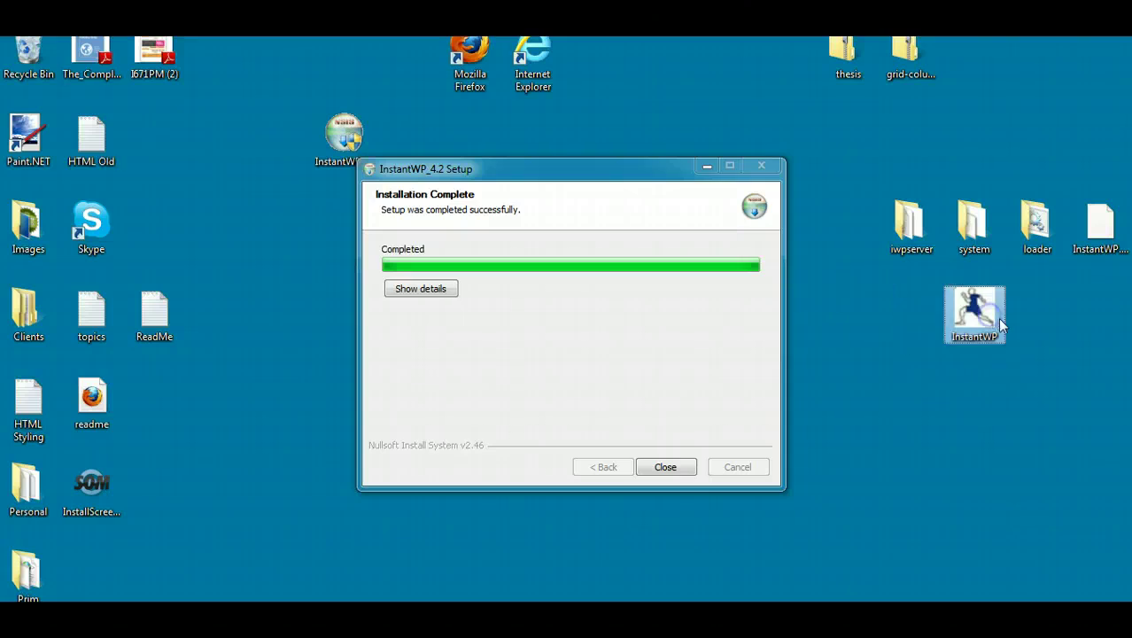
click(974, 303)
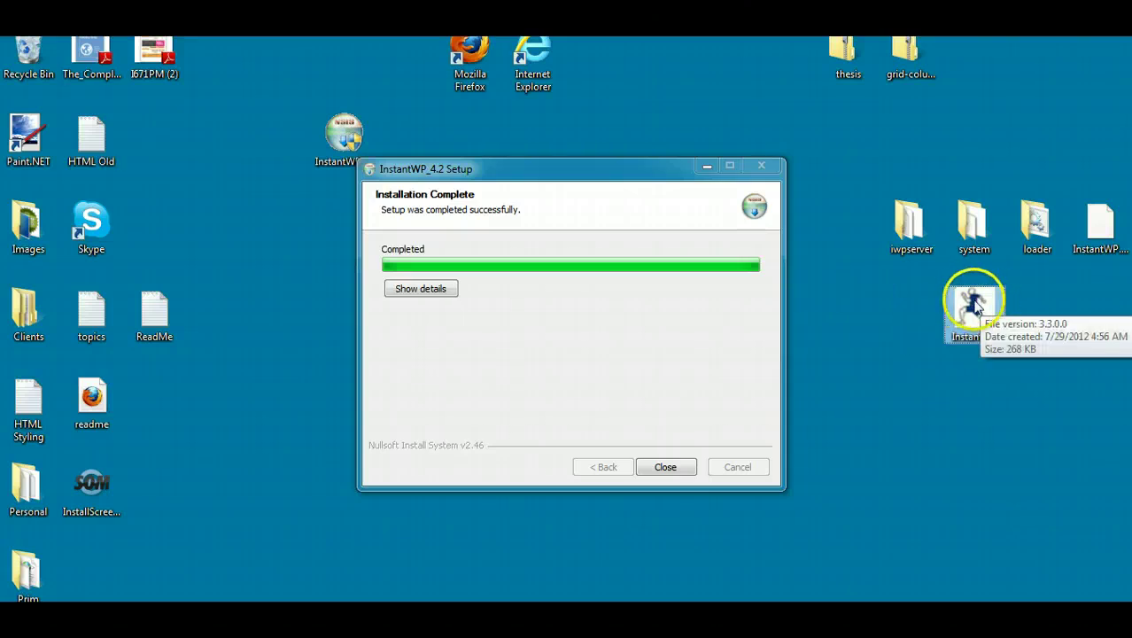
click(664, 465)
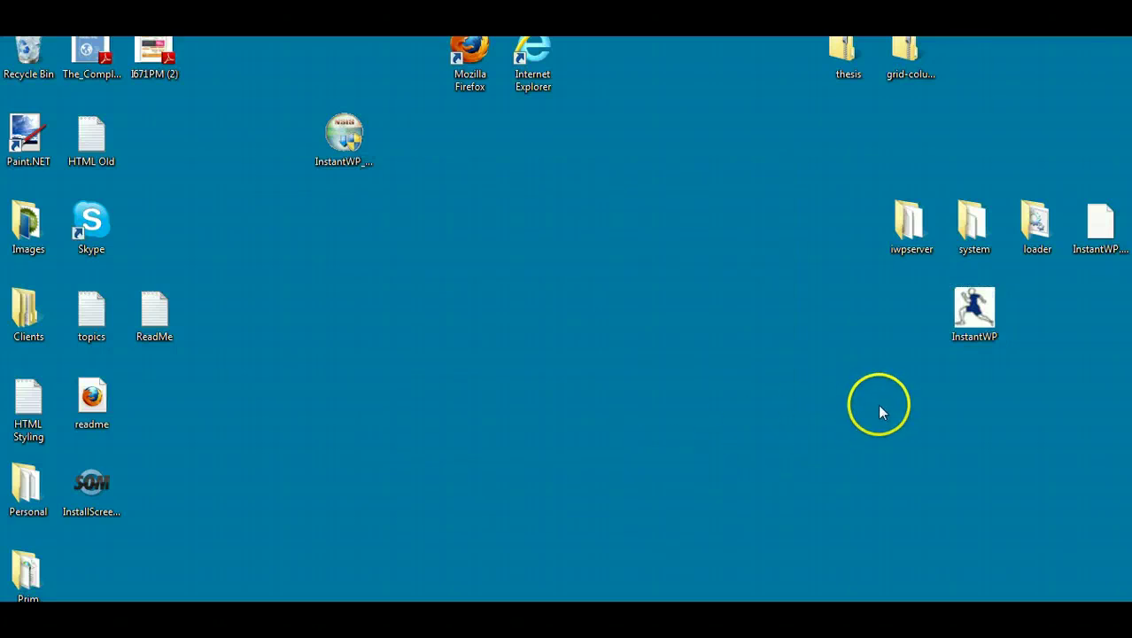
double_click(975, 317)
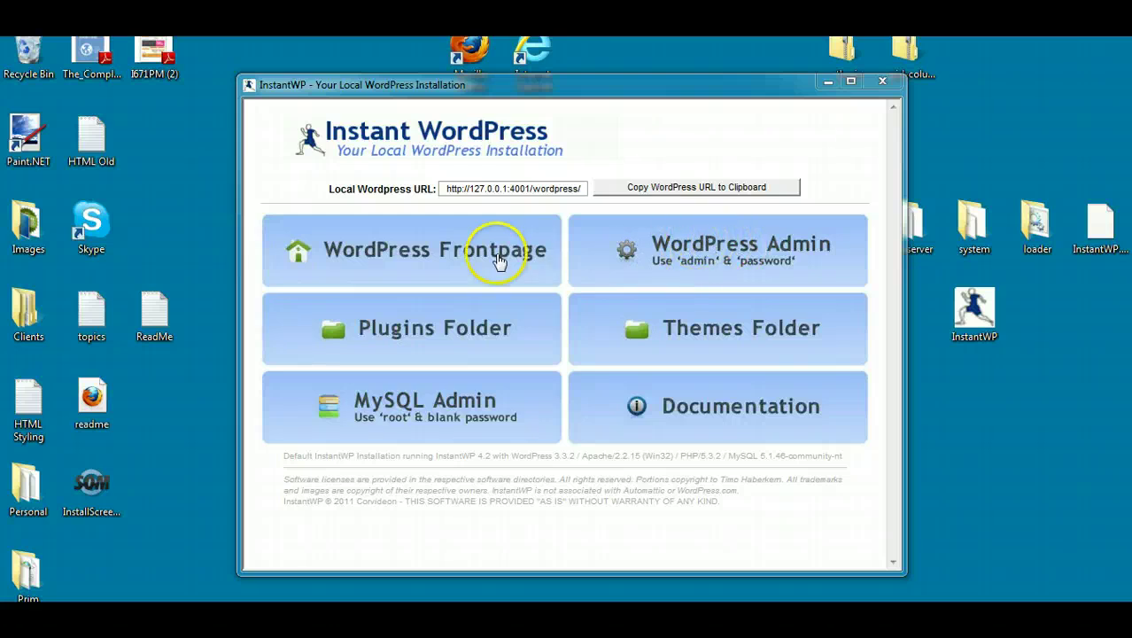
click(425, 255)
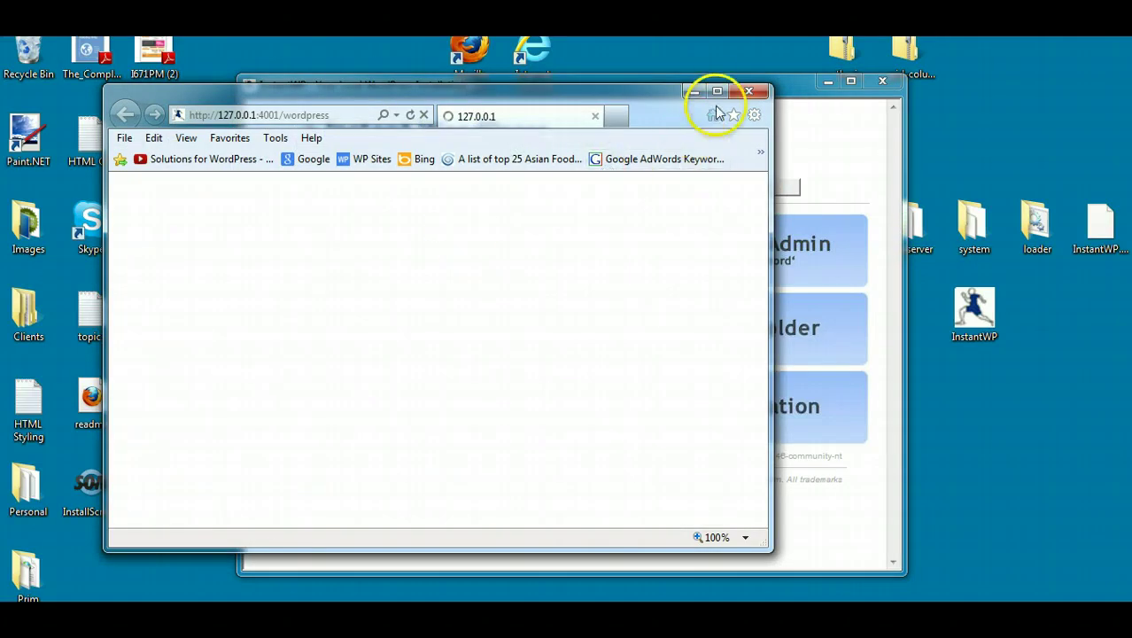
Step: Maximize Internet Explorer, scroll through the local site's sample posts, then close the browser
click(718, 95)
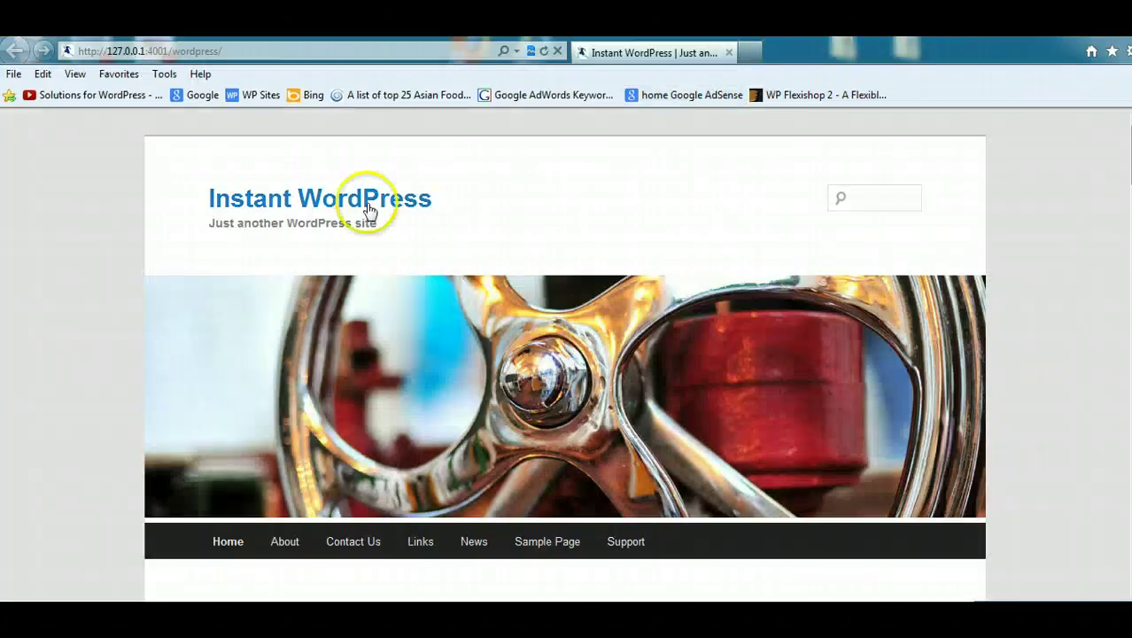
scroll(566, 354, down, 15)
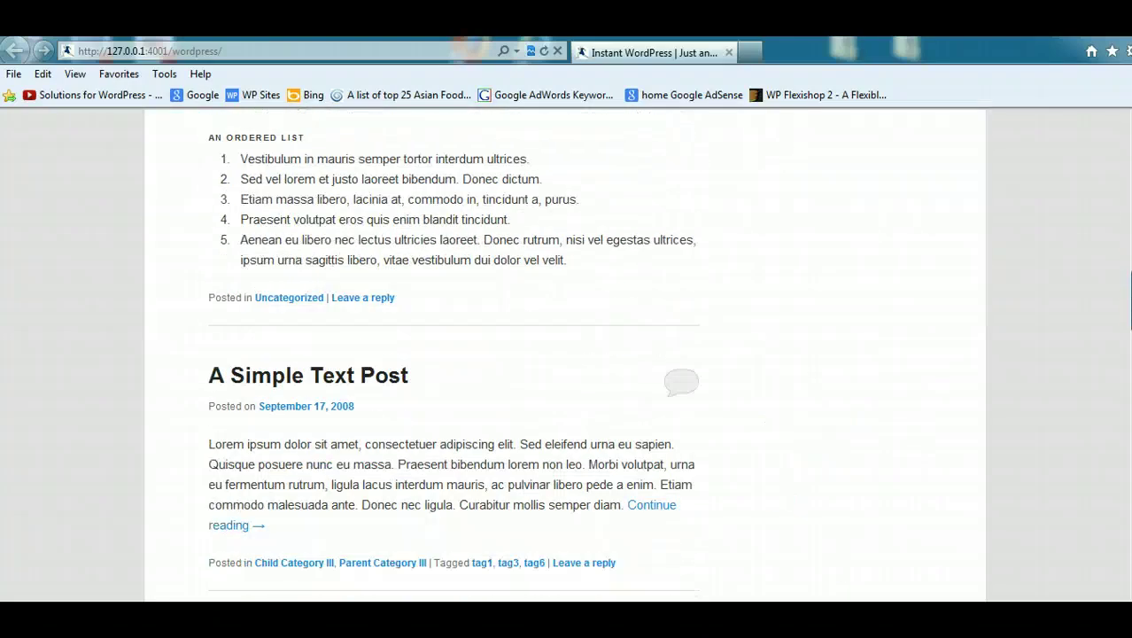
scroll(1113, 163, up, 10)
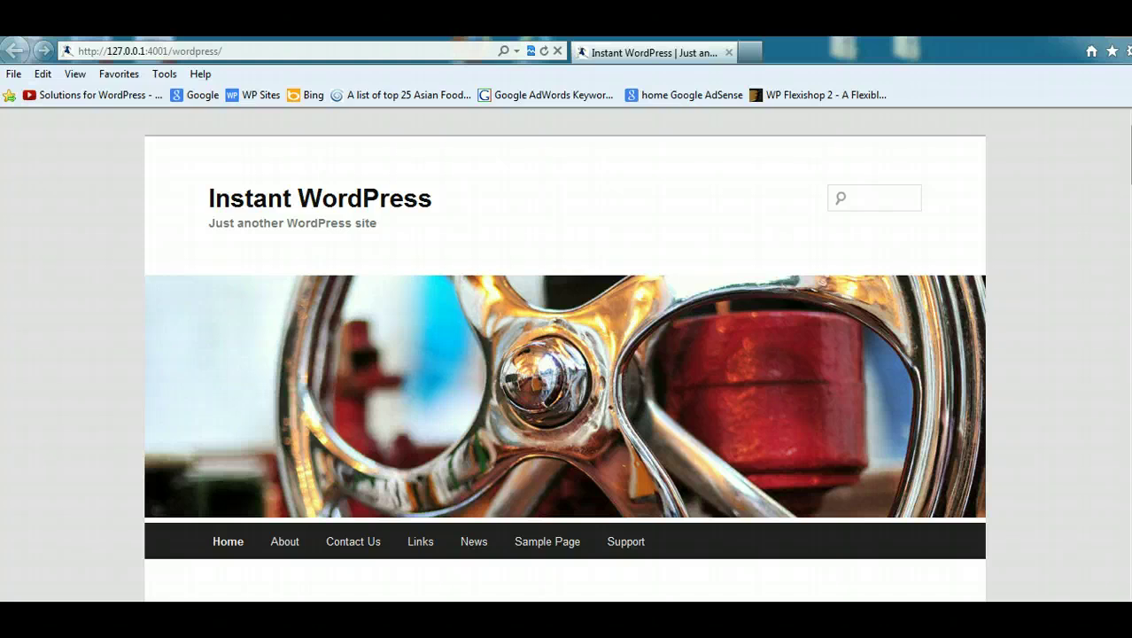
key(alt+F4)
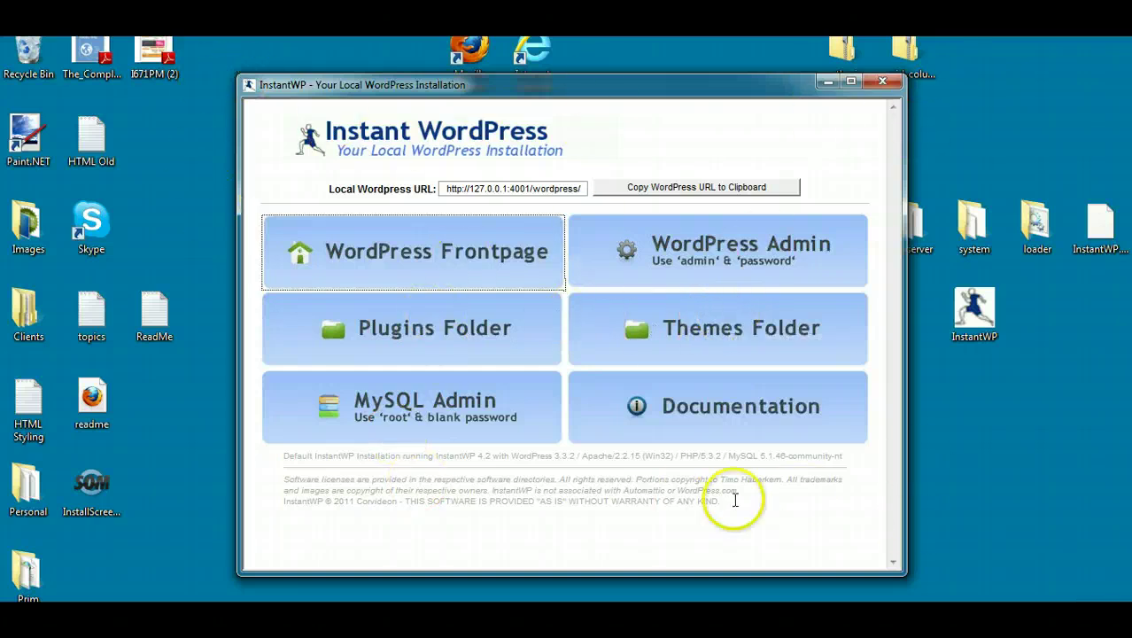
Step: Glance at the phpMyAdmin login page, close it, and minimise the InstantWP panel
click(402, 405)
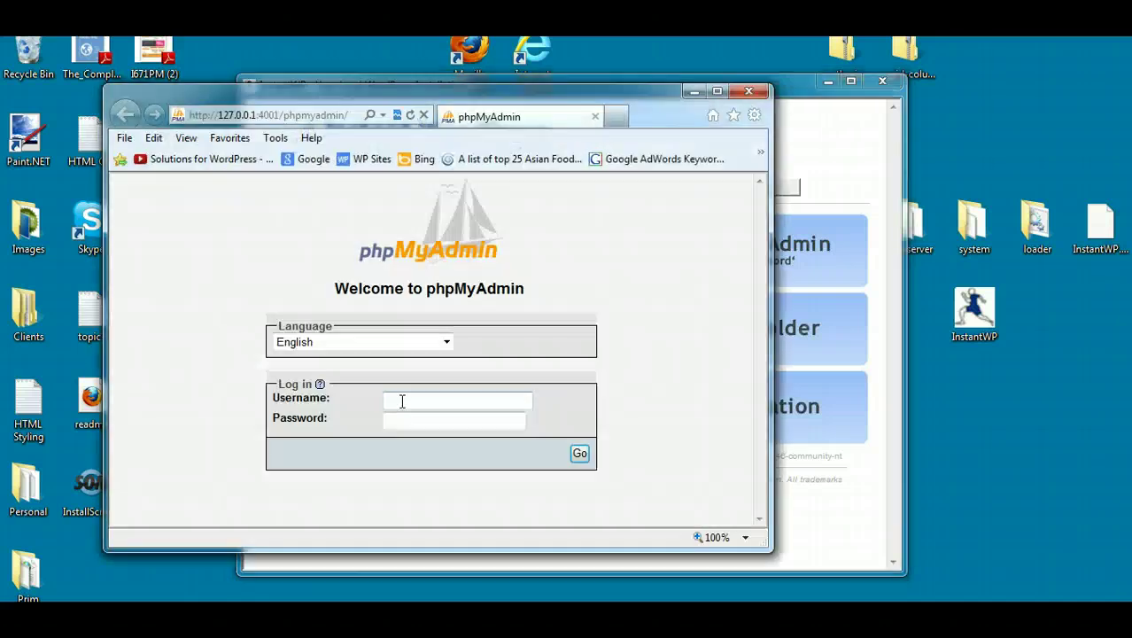
click(440, 403)
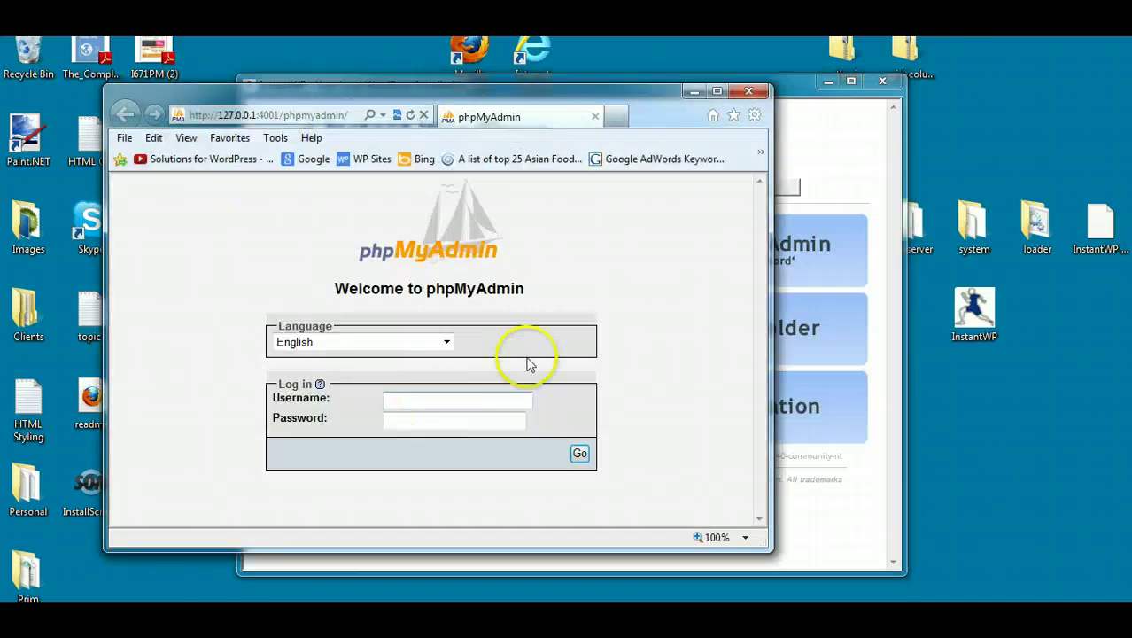
click(752, 93)
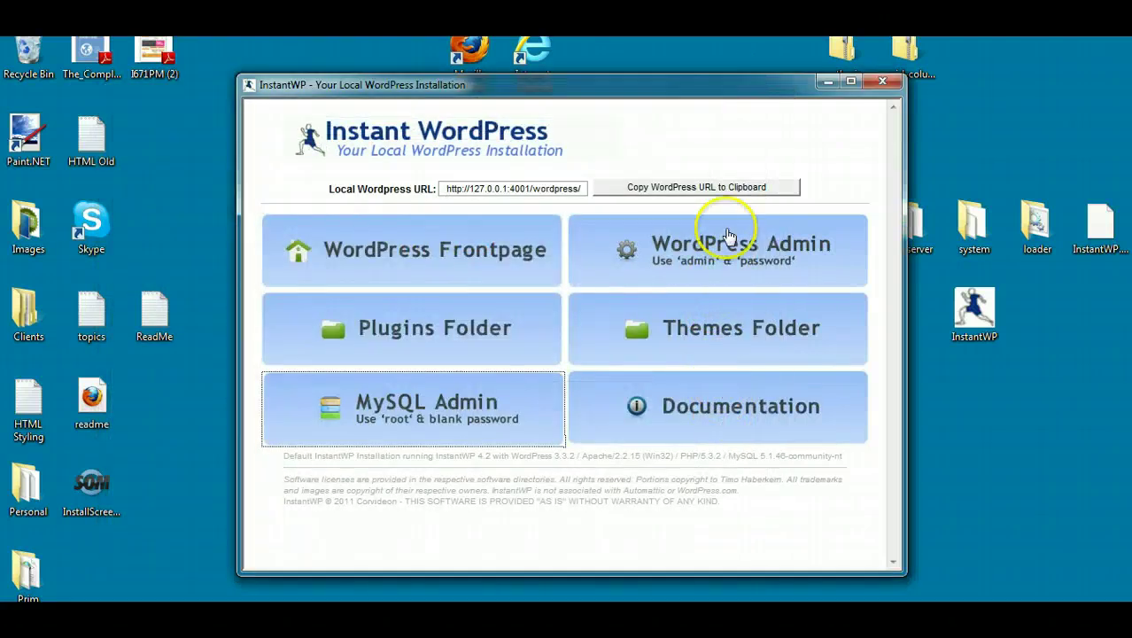
click(830, 84)
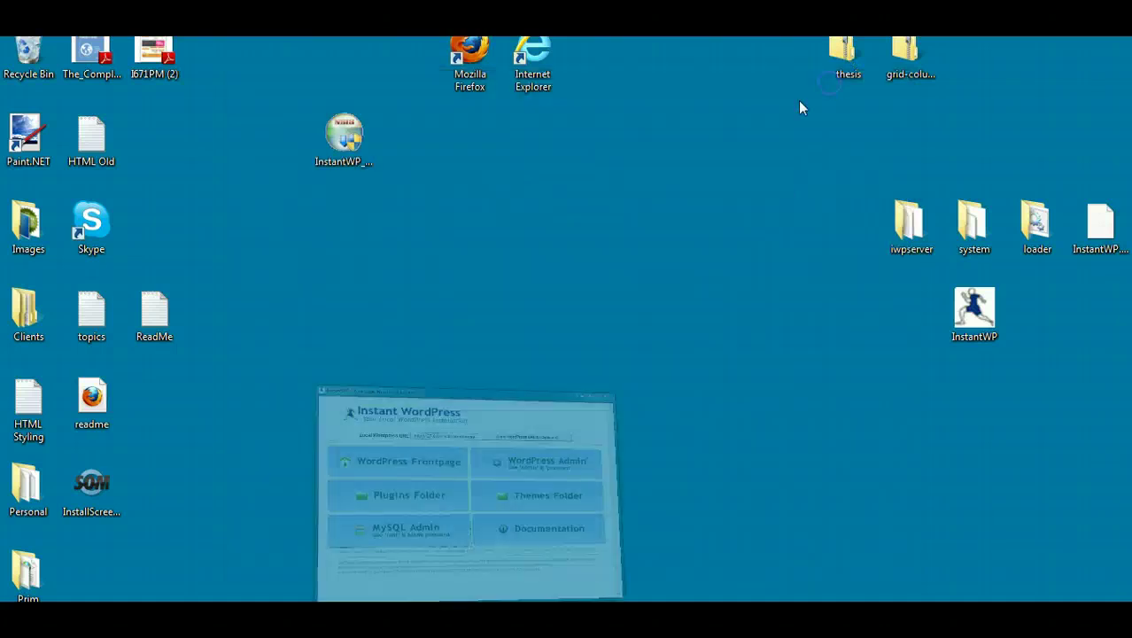
click(235, 602)
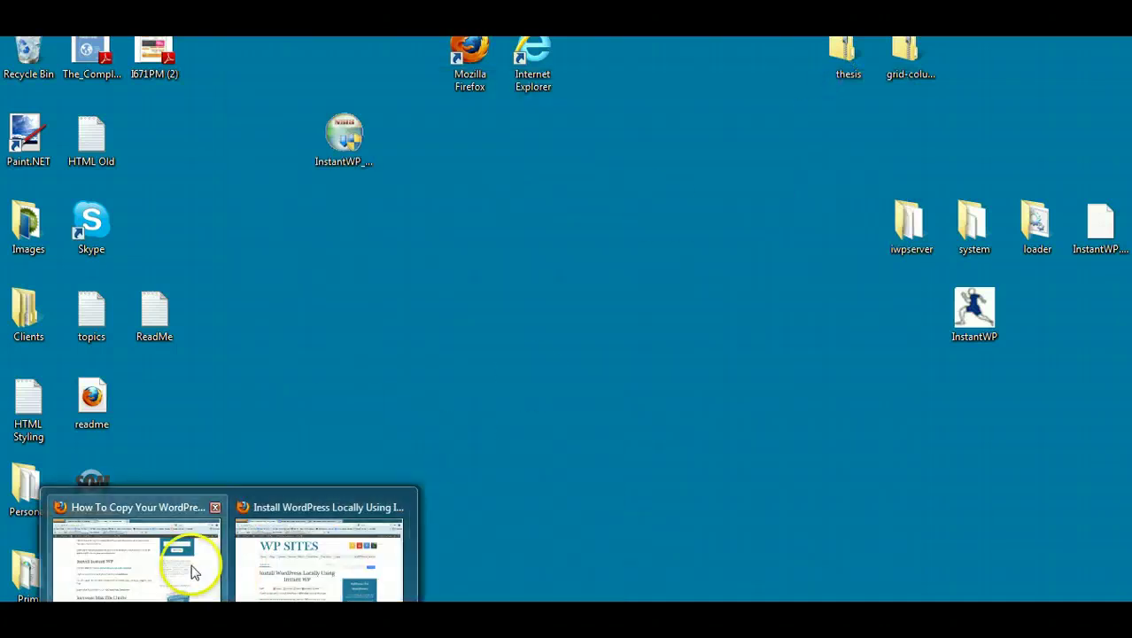
Step: Switch to the 'How To Copy Your WordPress Site To Your Local PC' preview at its Install Instant WP steps
mouse_move(194, 571)
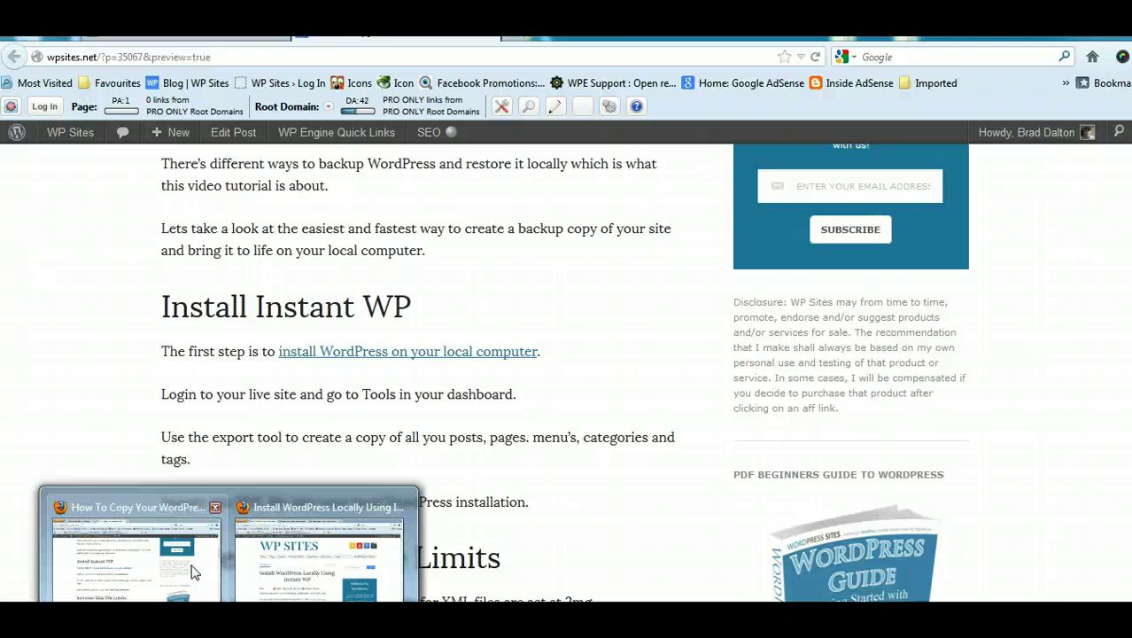
click(194, 571)
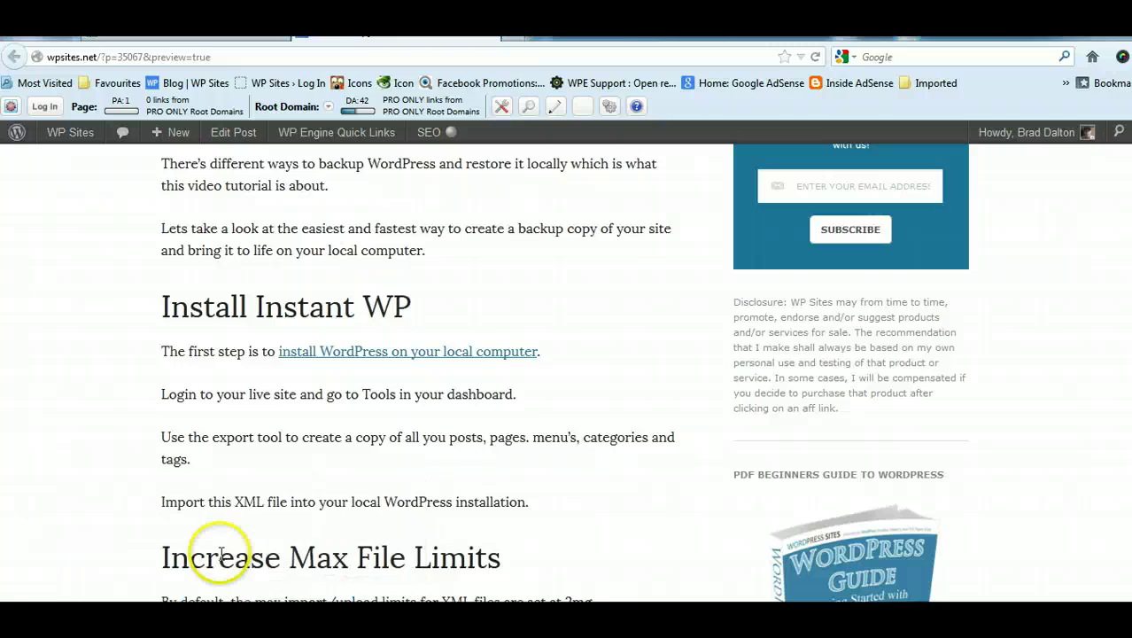
scroll(217, 549, up, 5)
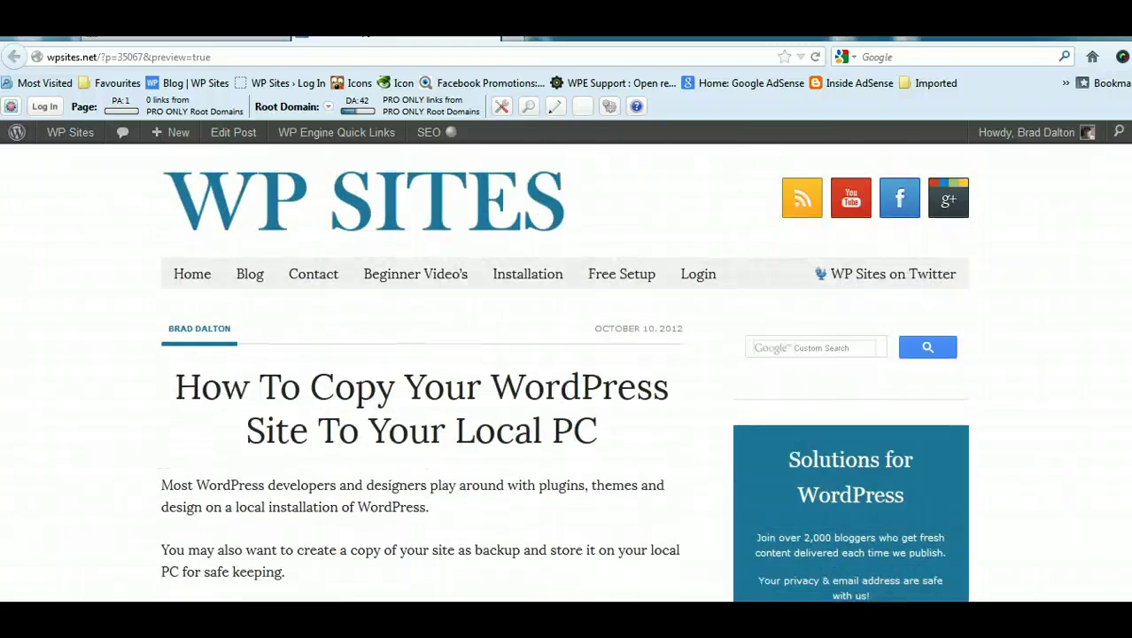
scroll(564, 370, down, 10)
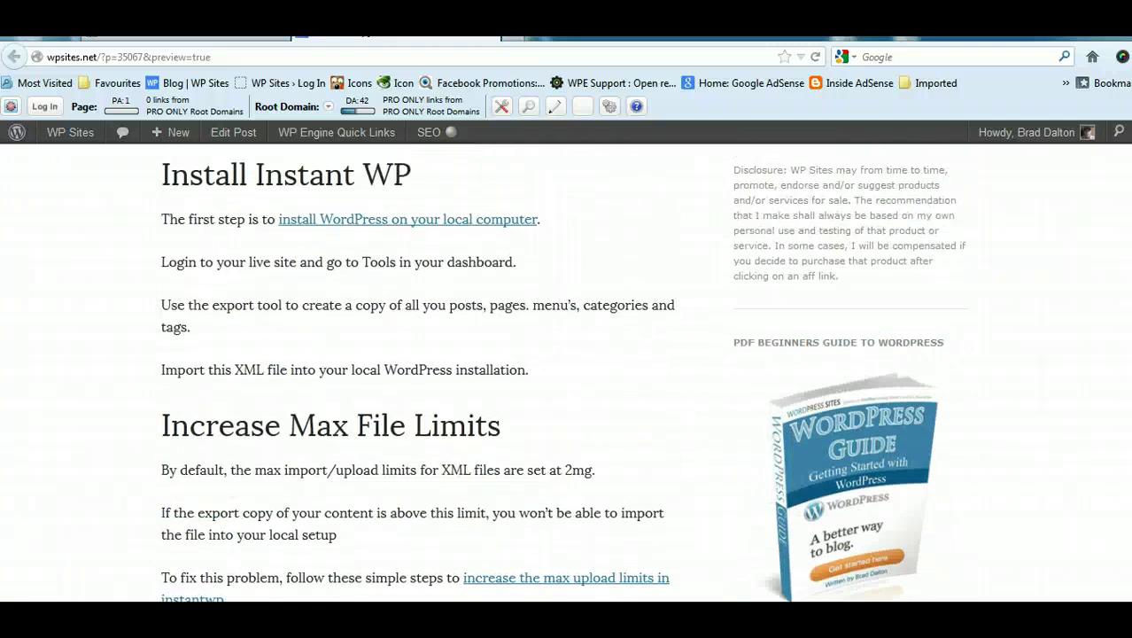
scroll(564, 370, up, 1)
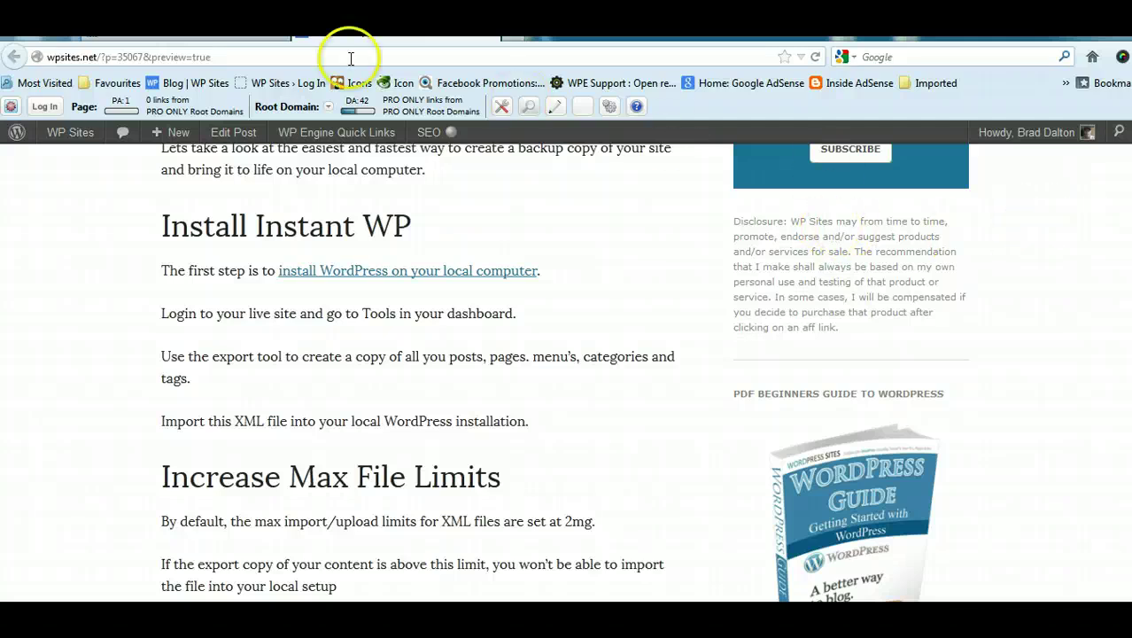
Step: Go back to the post's edit screen and open Tools > Export
key(ctrl+shift+Tab)
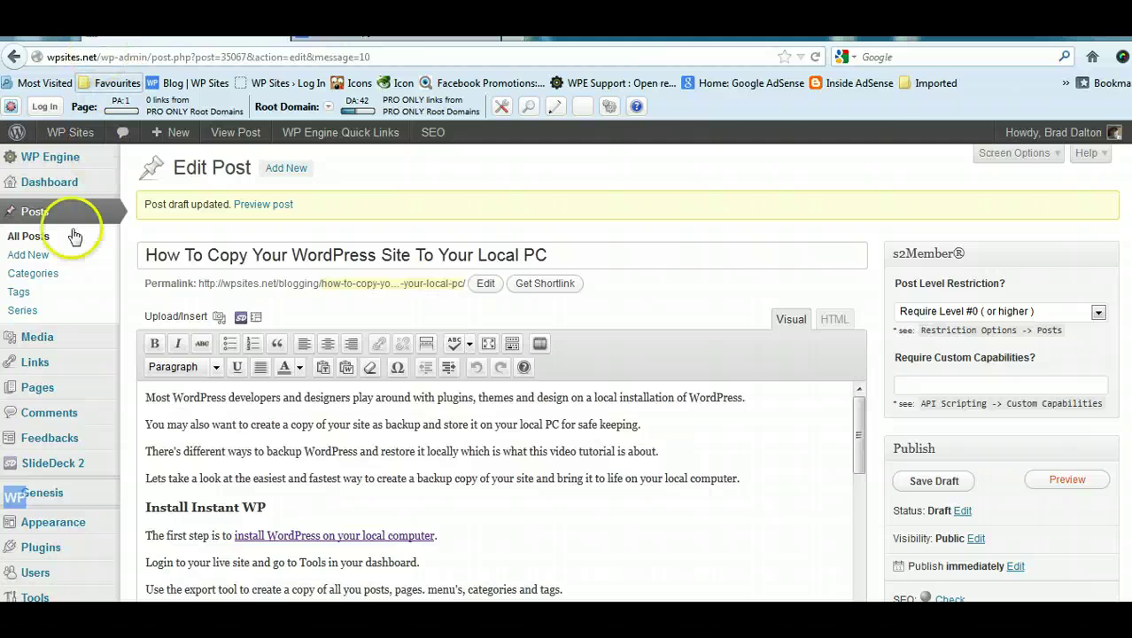
scroll(1105, 215, down, 5)
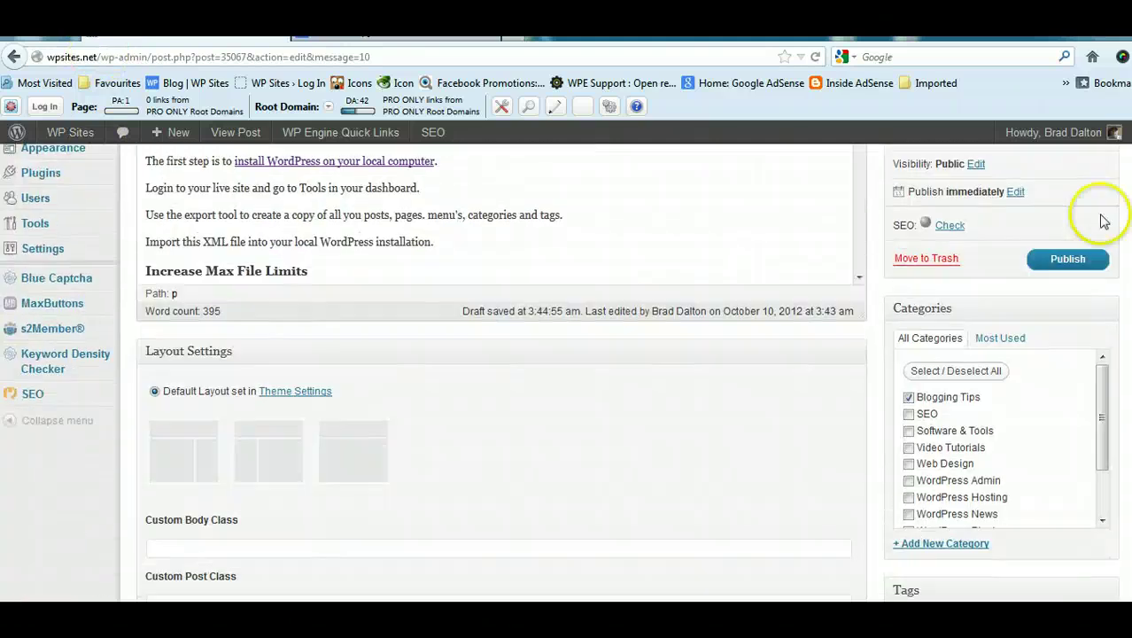
mouse_move(54, 226)
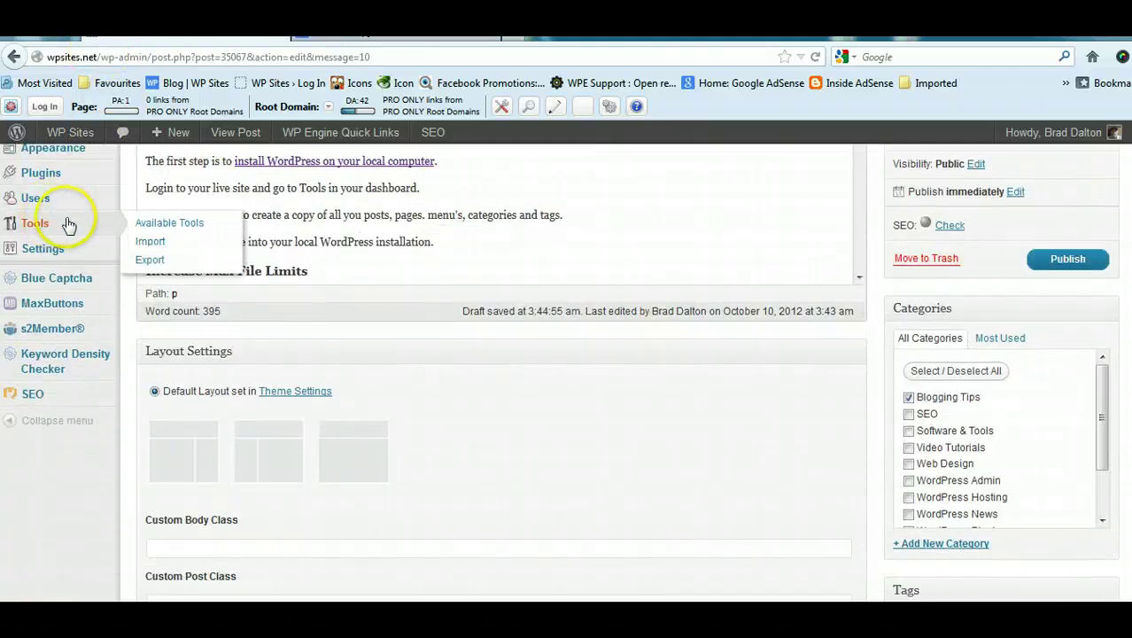
click(149, 259)
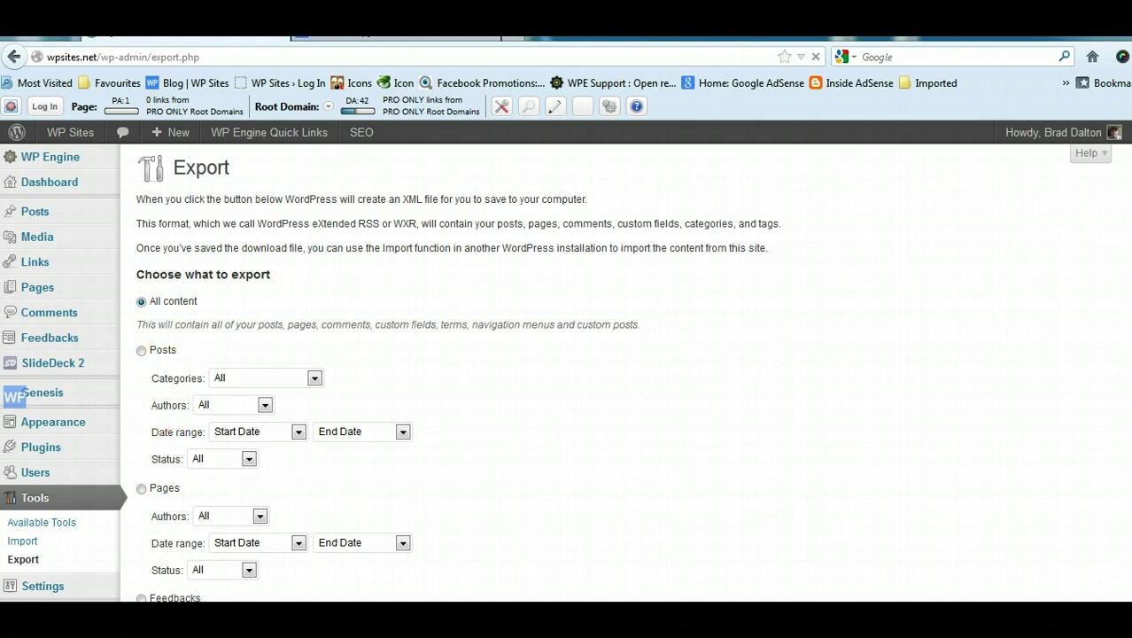
scroll(620, 372, down, 1)
scroll(620, 373, down, 2)
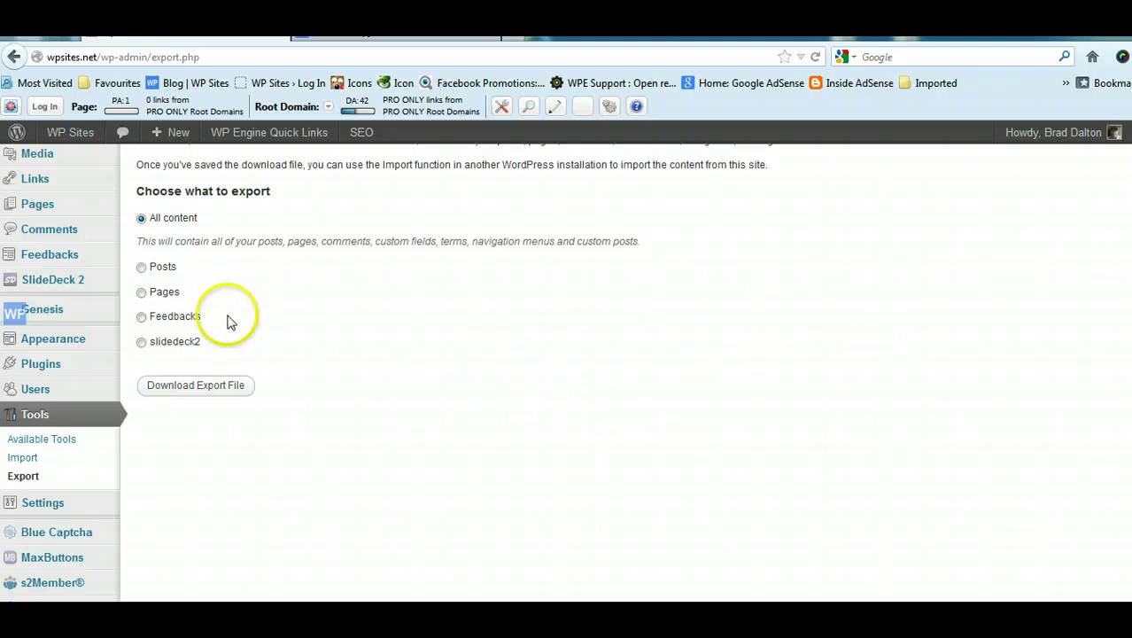
Step: Review the Posts and Pages export filters, then download All content as wpsites.wordpress.2012-10-10.xml
click(141, 267)
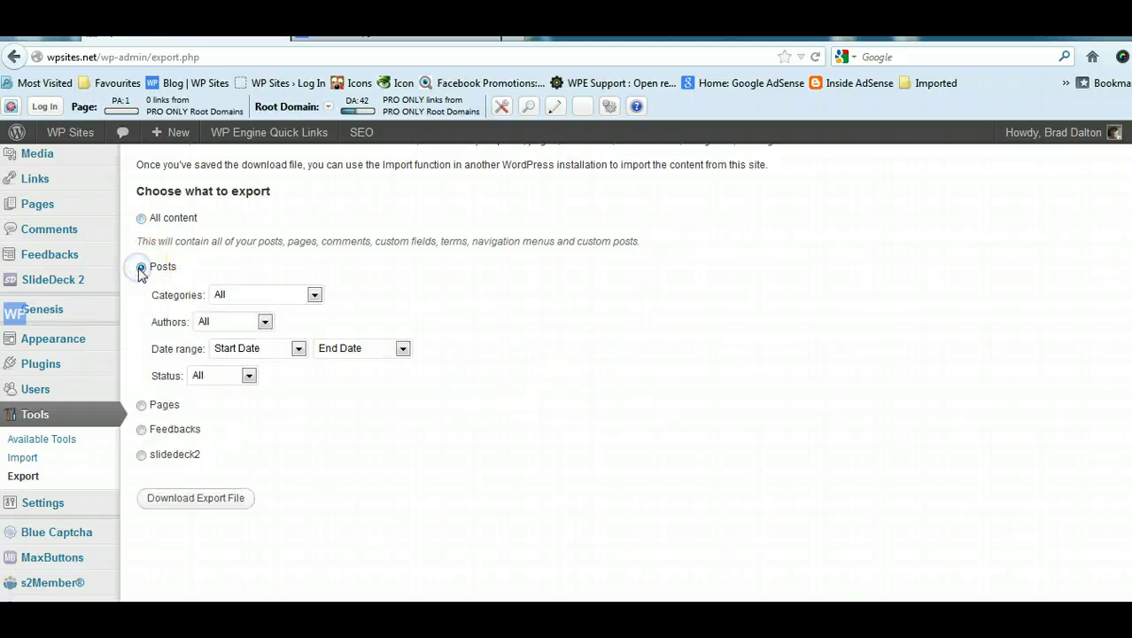
click(141, 405)
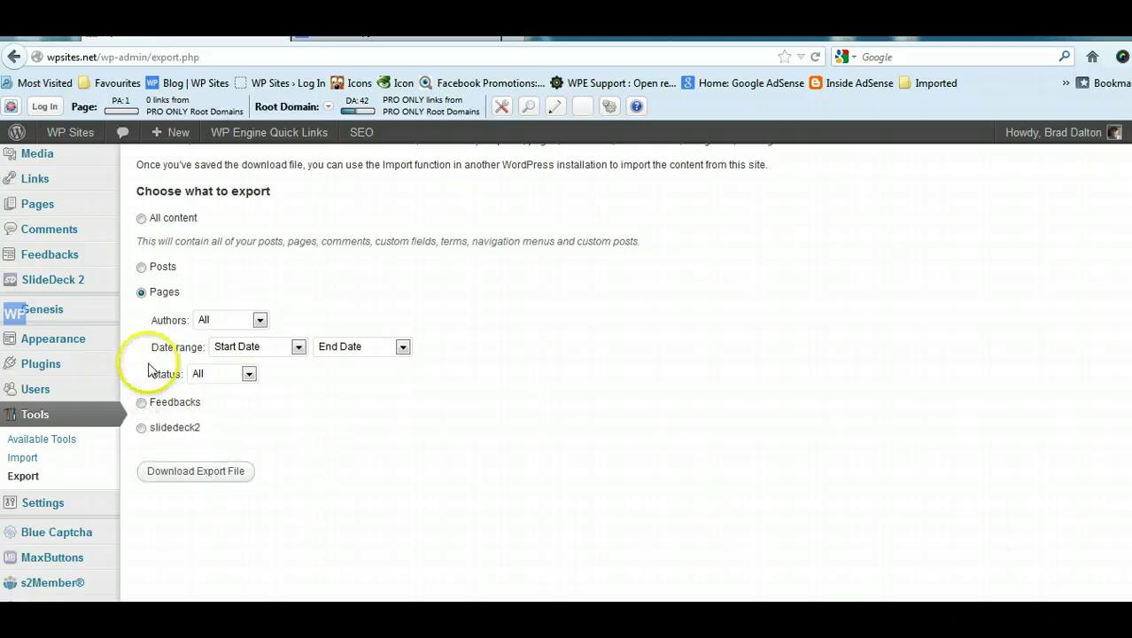
click(260, 321)
click(296, 346)
click(296, 347)
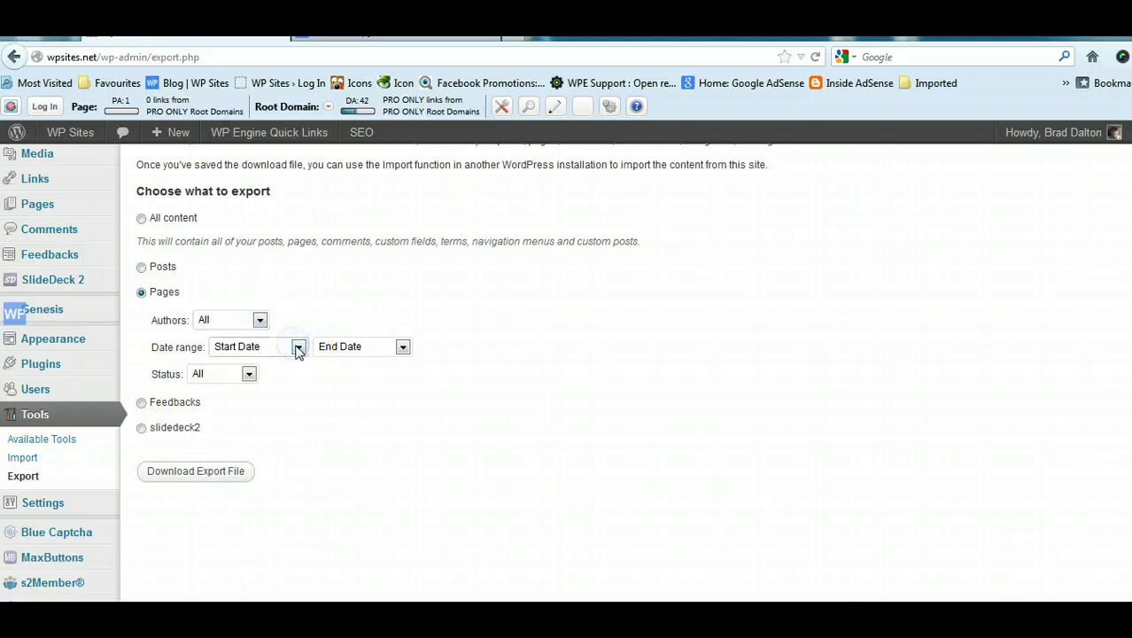
click(142, 265)
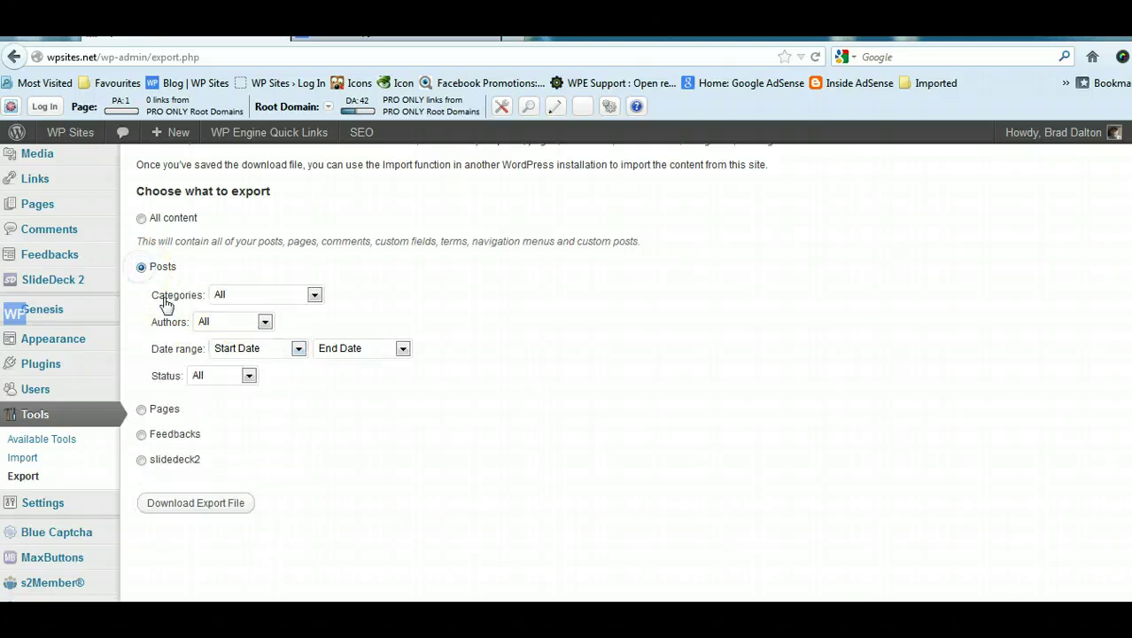
click(314, 296)
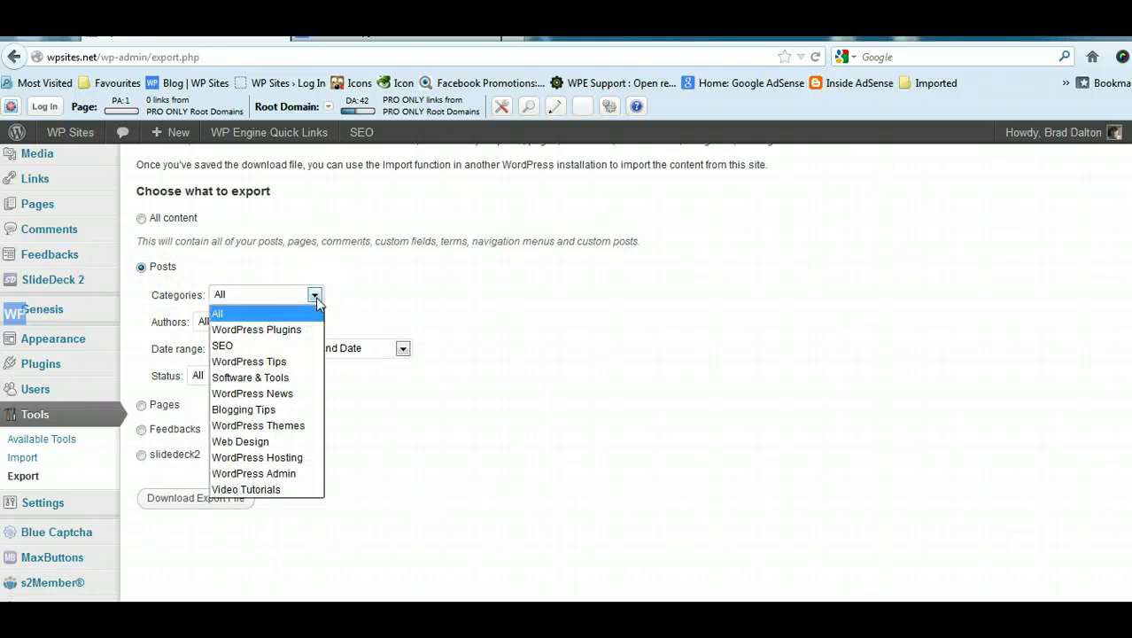
click(315, 298)
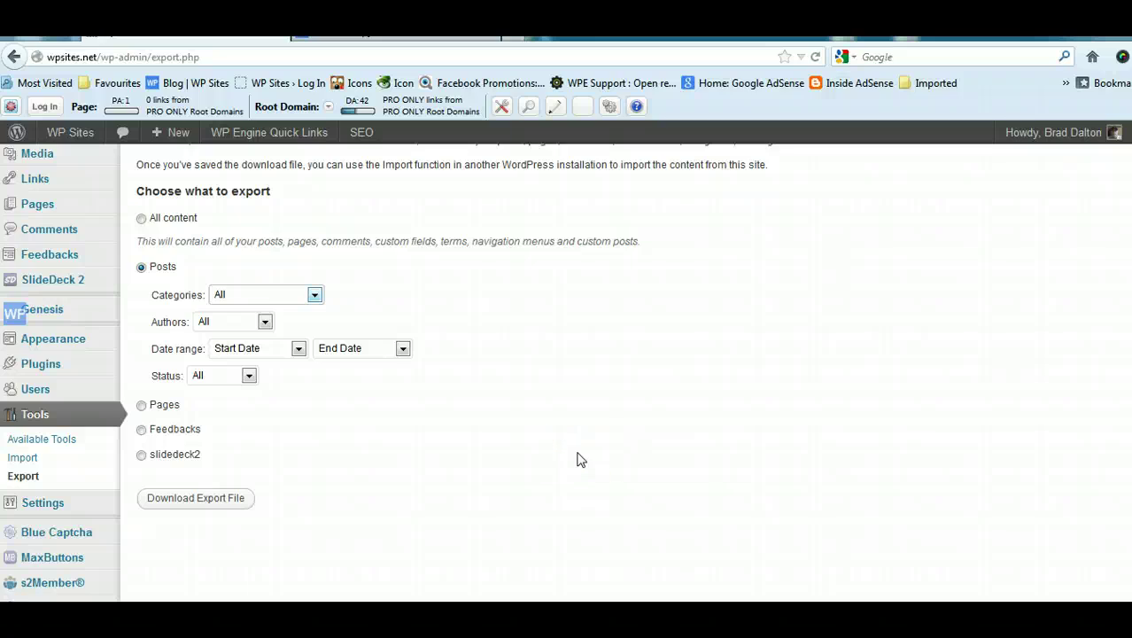
click(142, 219)
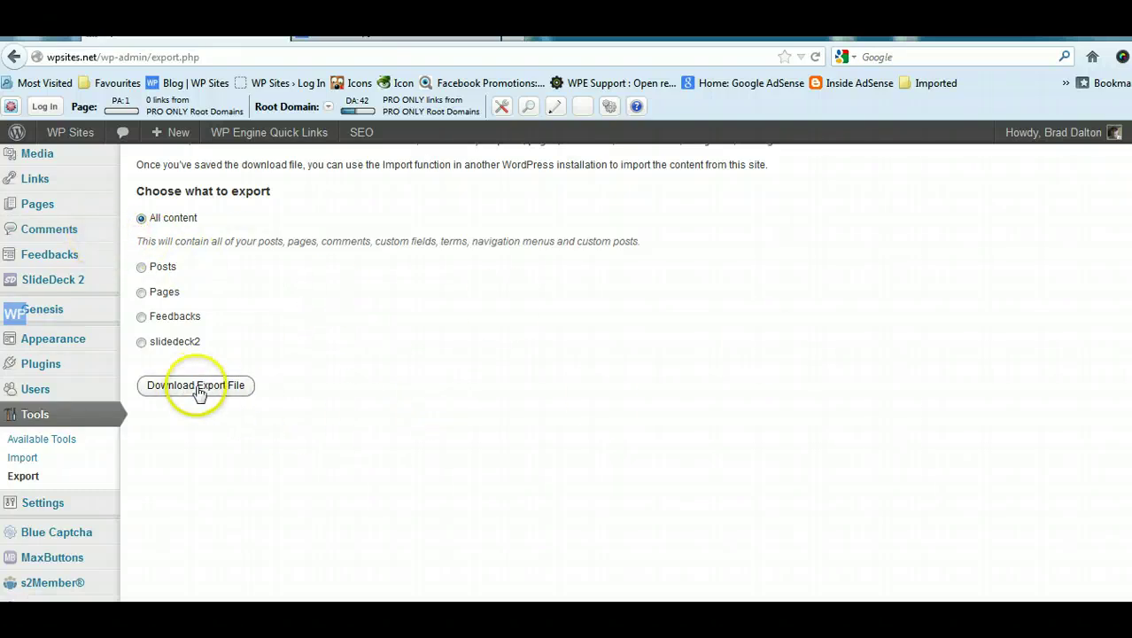
click(198, 390)
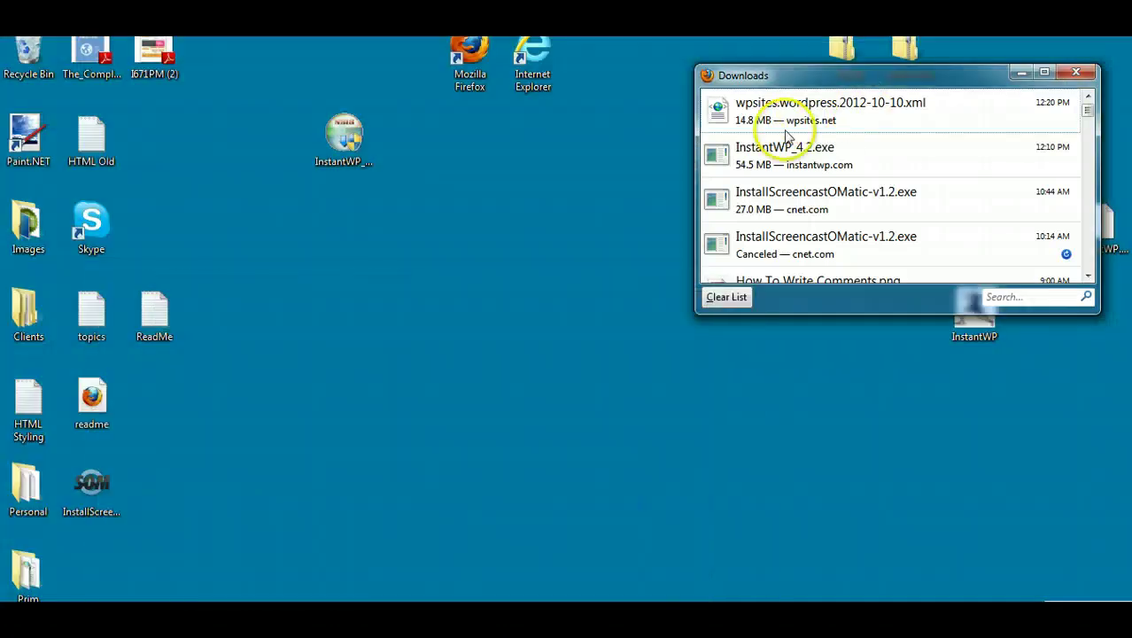
Step: Copy the exported XML file to the desktop and open the local WordPress admin login page
drag(776, 124, 419, 306)
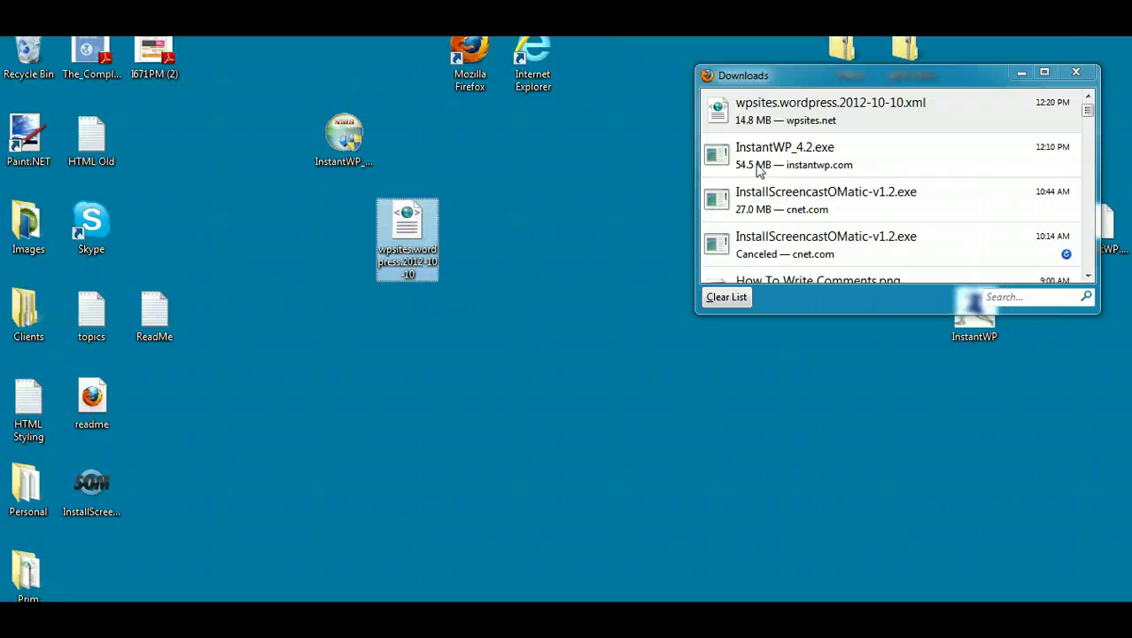
click(1076, 73)
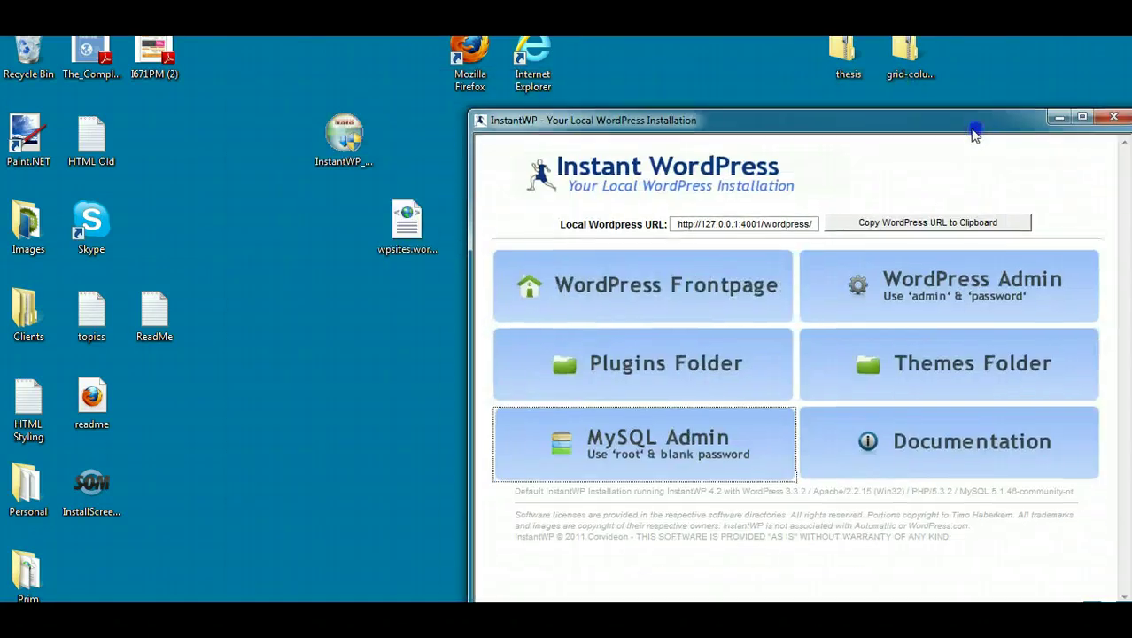
drag(409, 222, 277, 232)
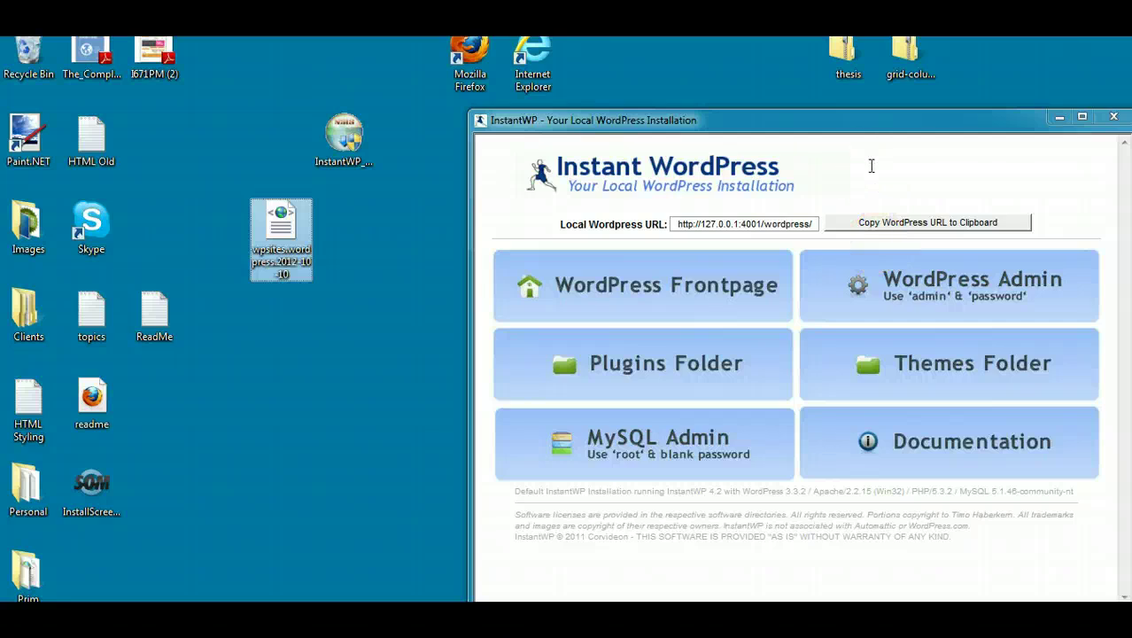
click(921, 288)
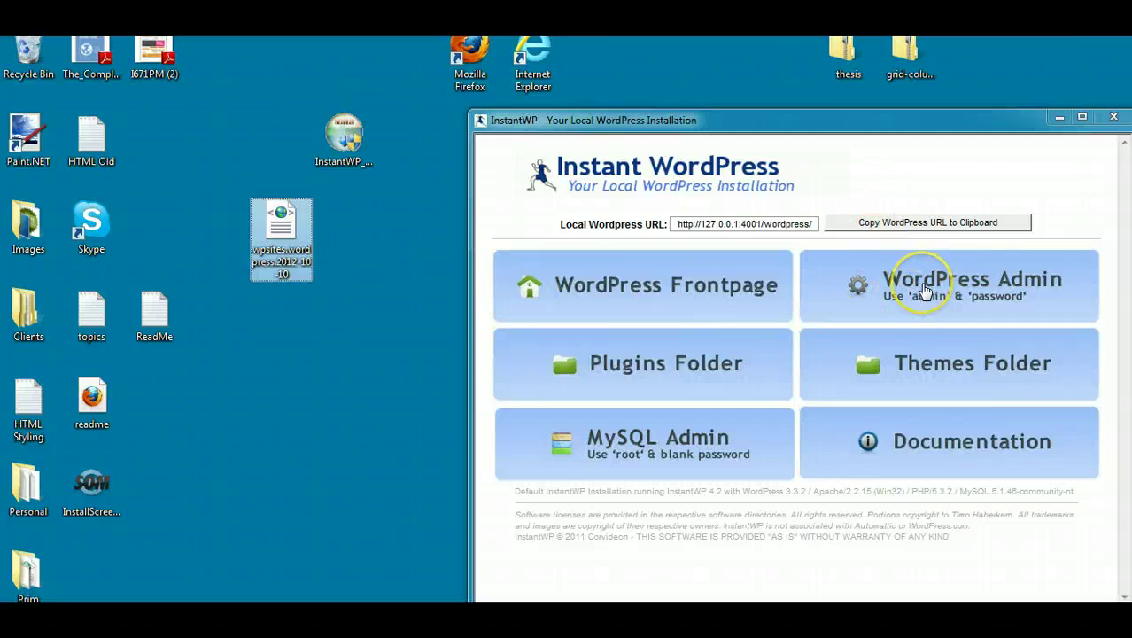
click(918, 292)
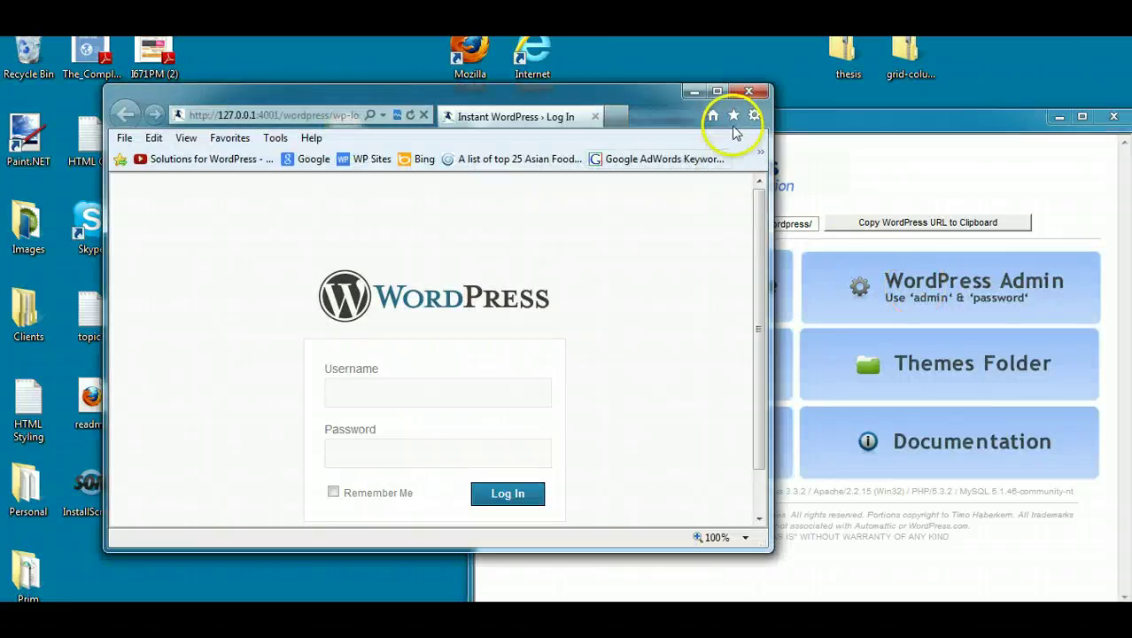
Step: Log in to the local WordPress admin as admin with the account password and Remember Me ticked
click(717, 92)
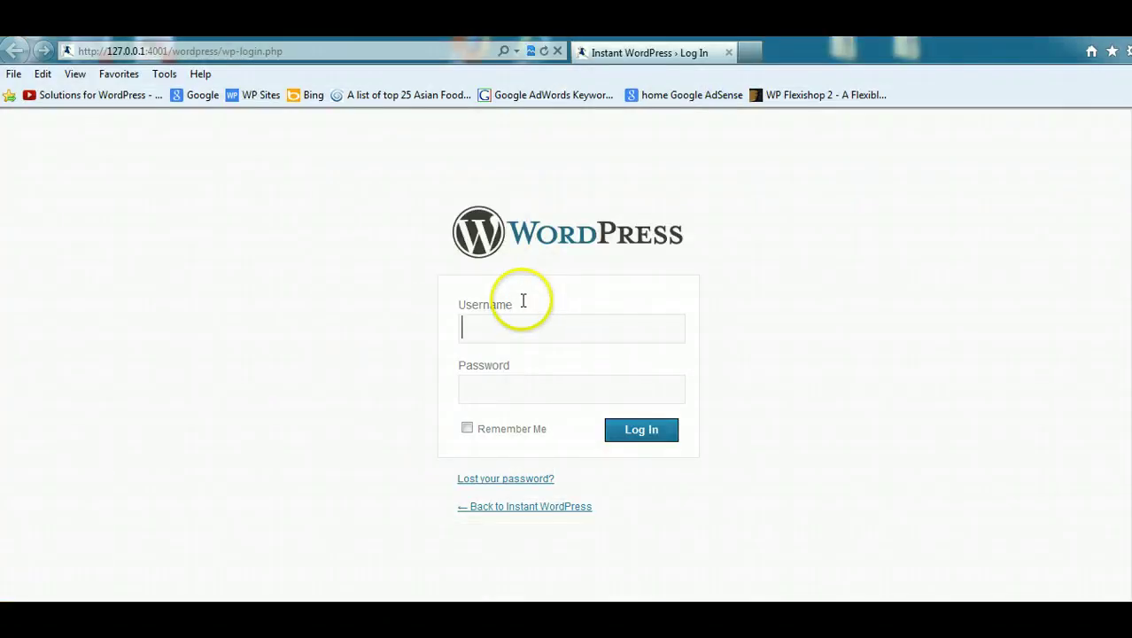
click(523, 301)
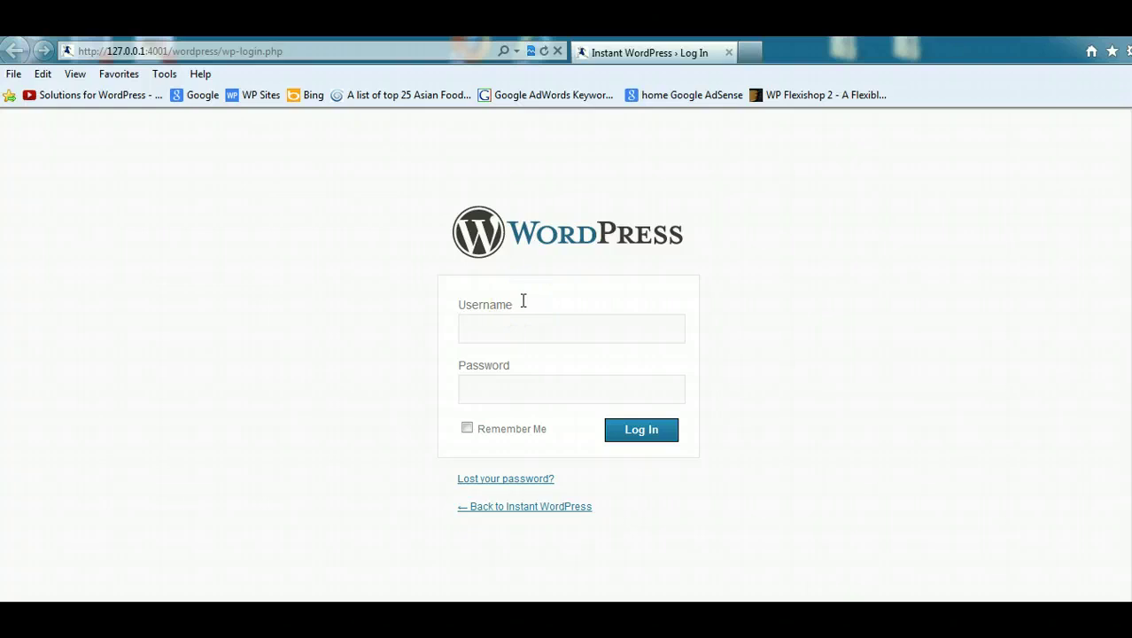
text(admin)
click(516, 396)
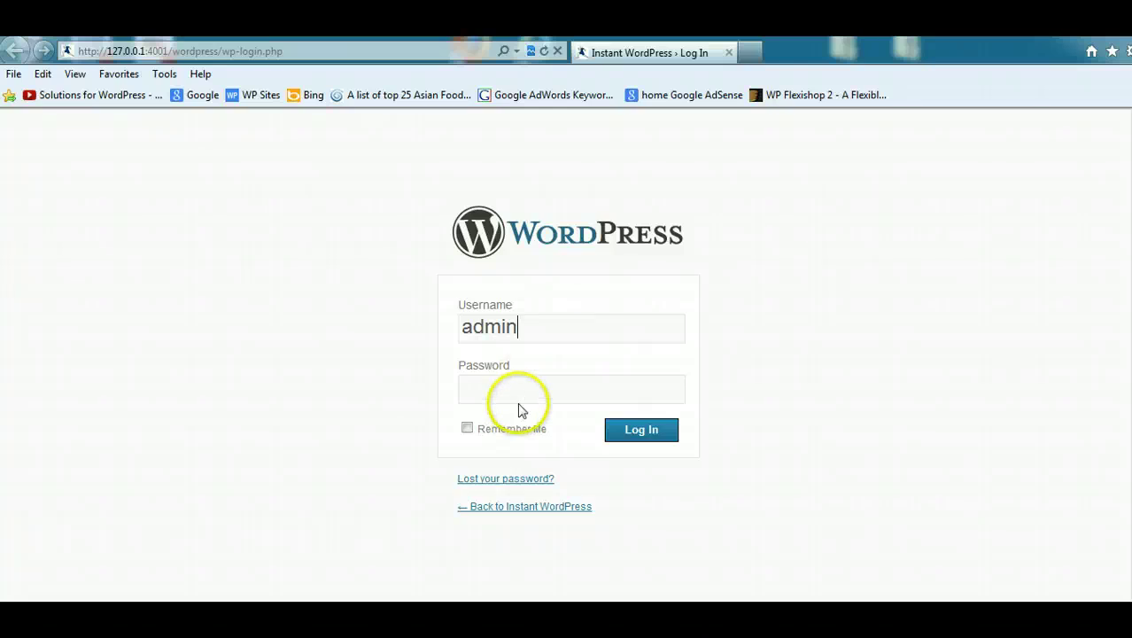
text(password)
click(464, 430)
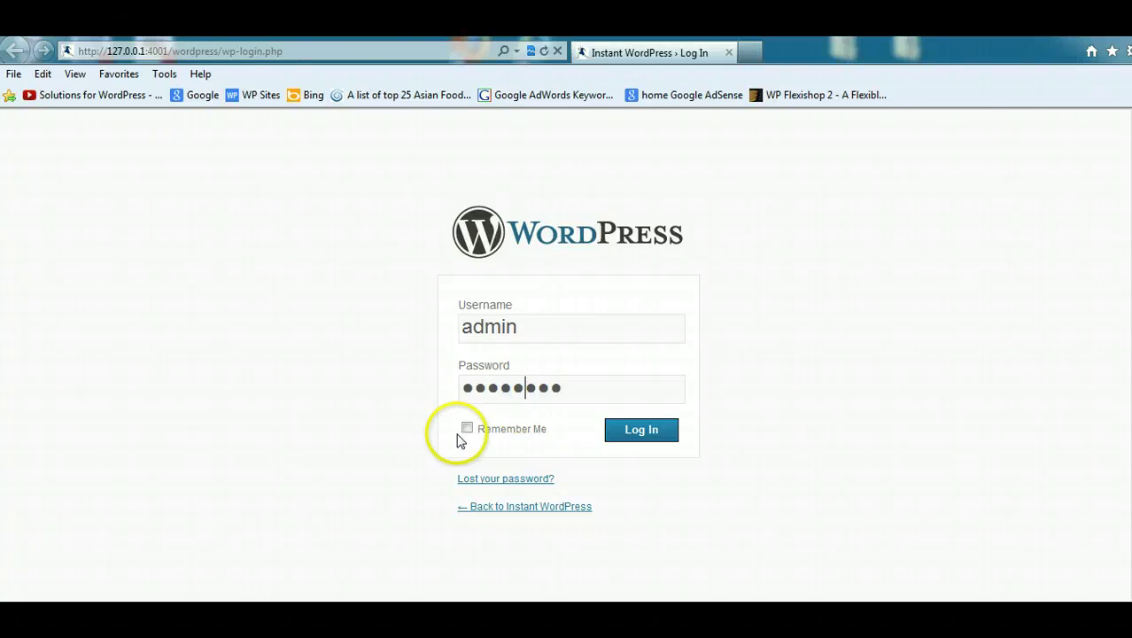
click(639, 429)
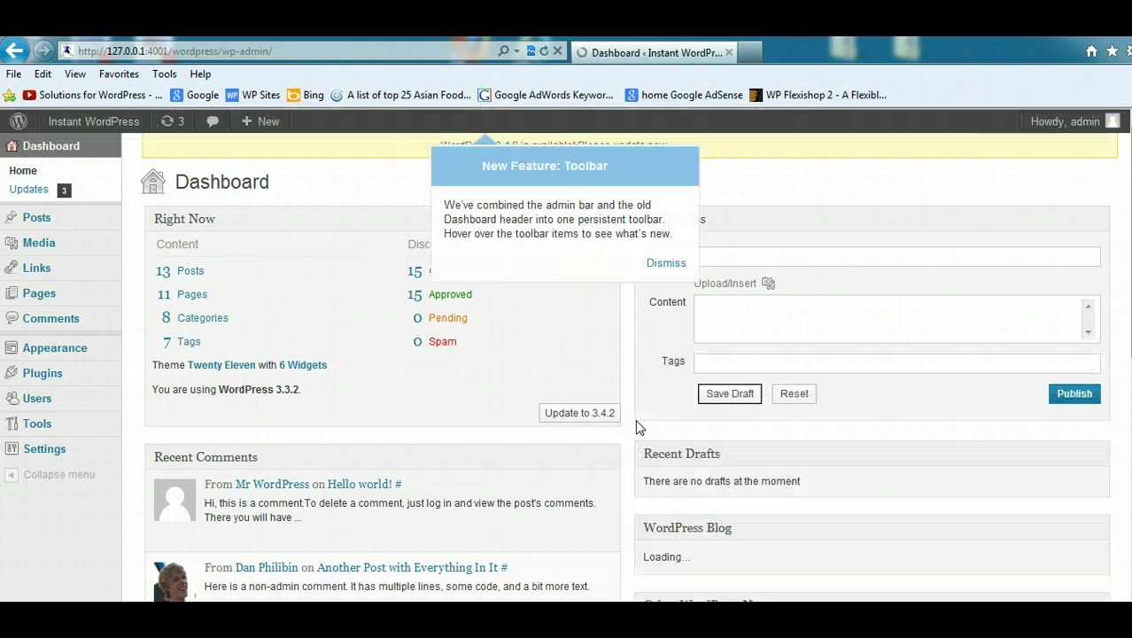
Step: Dismiss the toolbar notice and update the local WordPress core to version 3.4.2
click(665, 263)
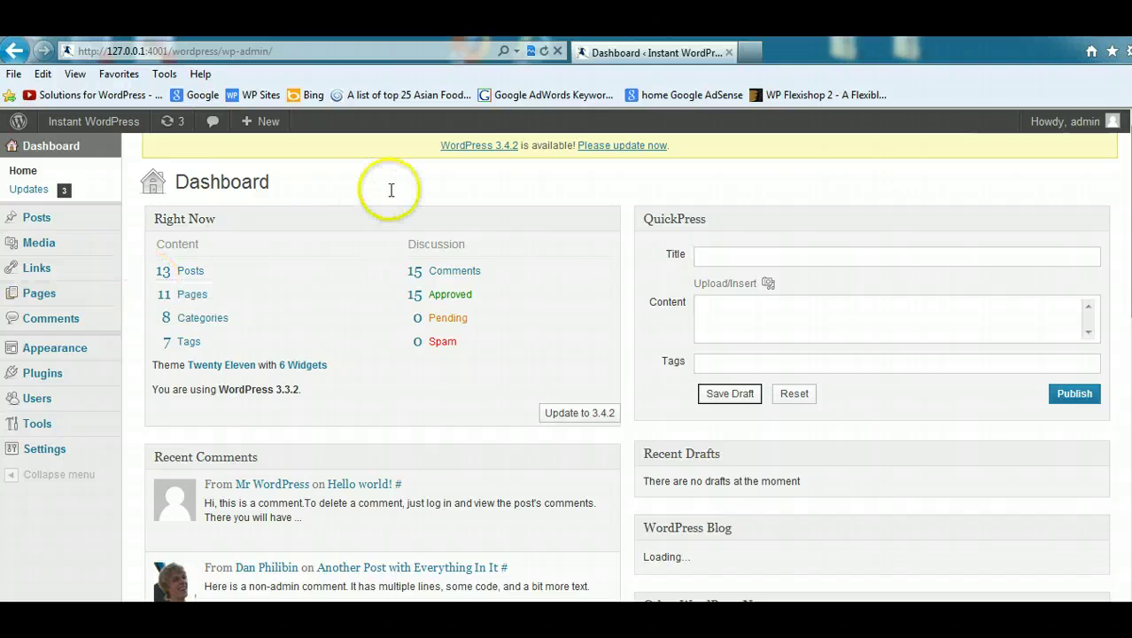
click(608, 150)
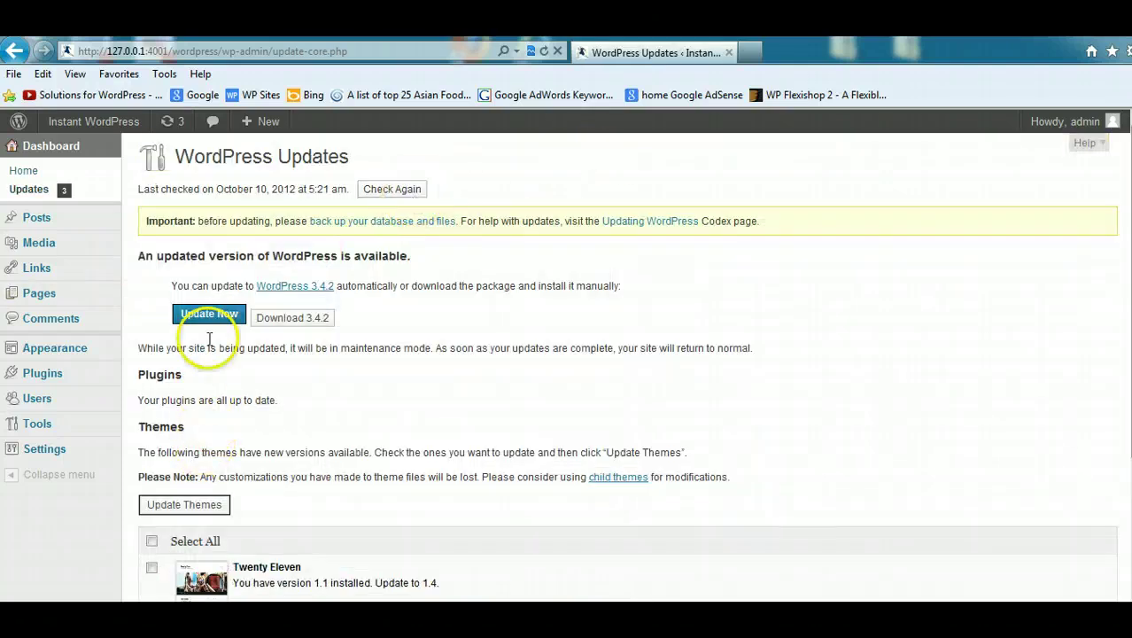
click(212, 319)
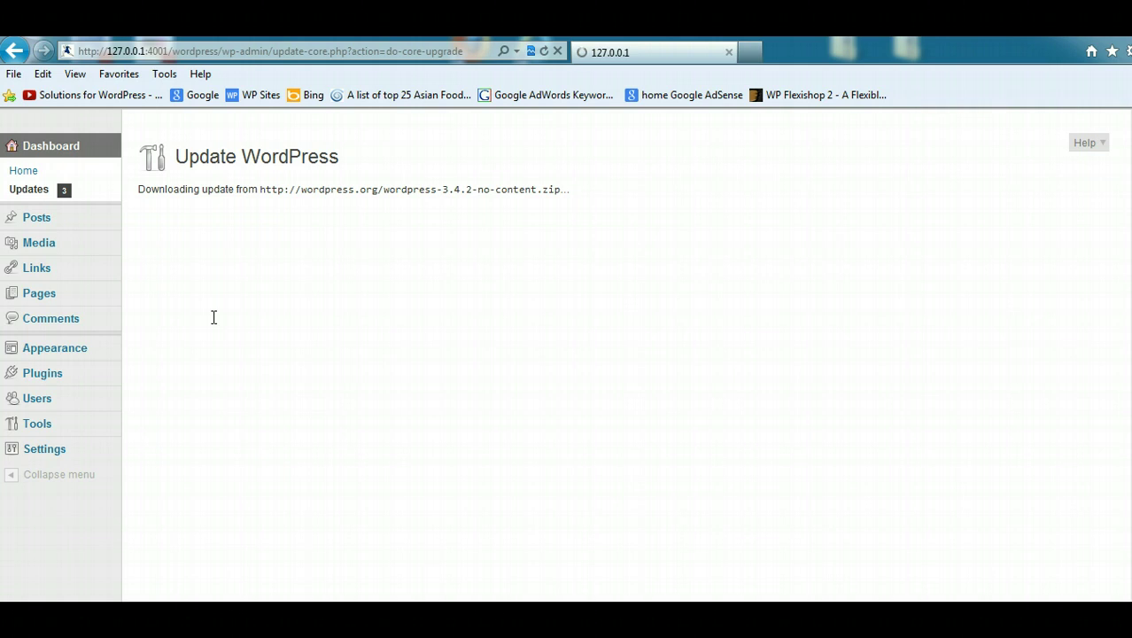
click(214, 317)
click(418, 600)
click(190, 596)
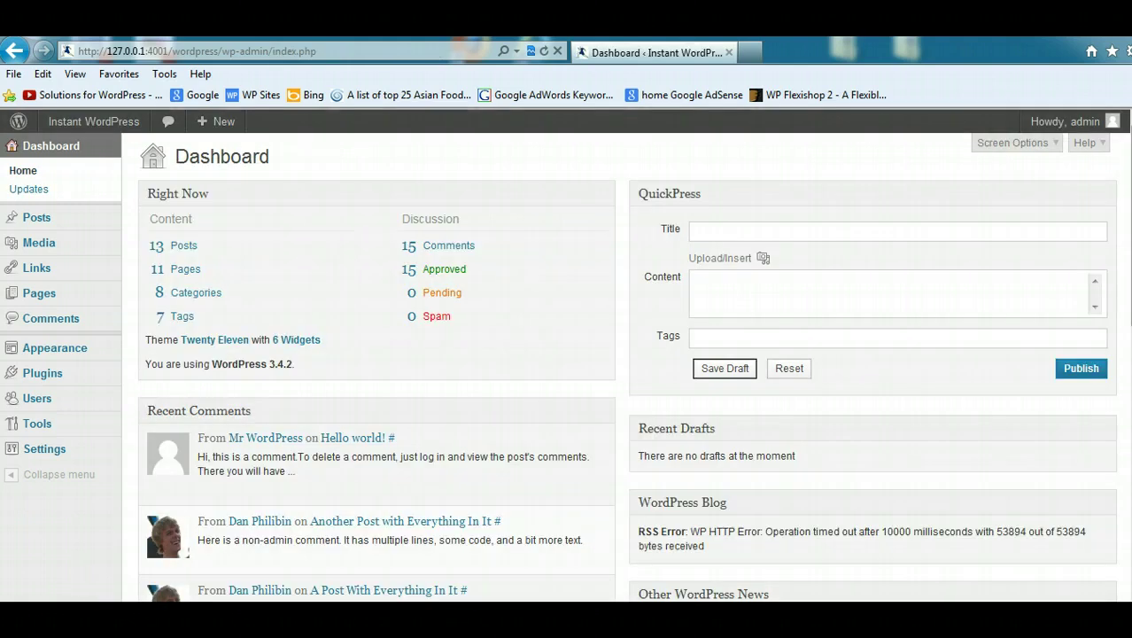
Step: Show the desktop and move the wpsites export file to its centre
mouse_move(78, 422)
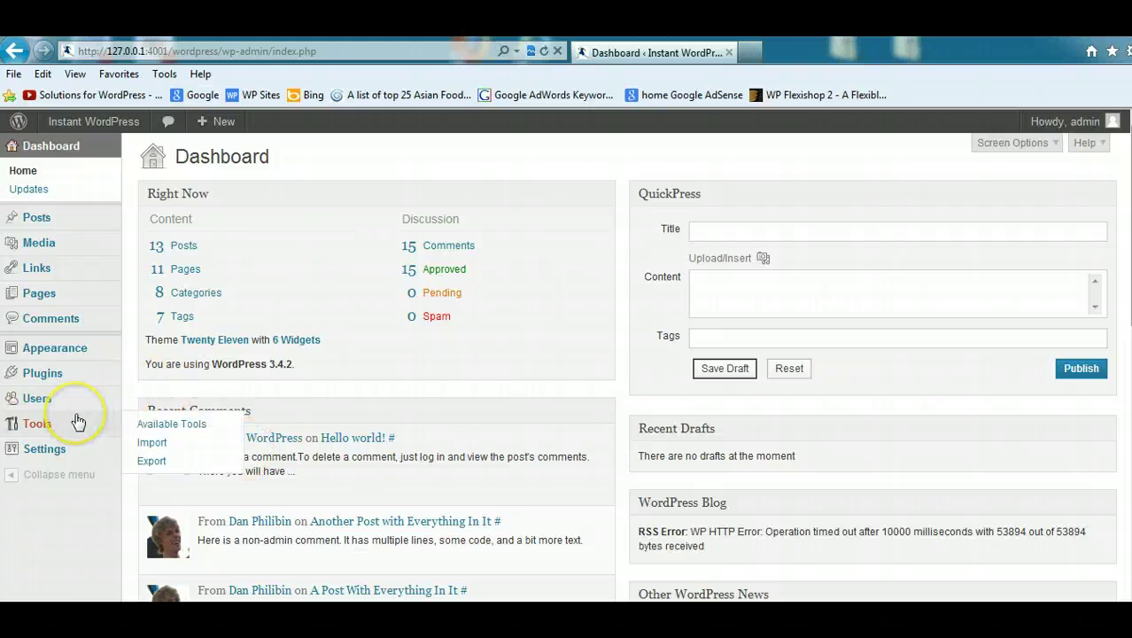
key(super+d)
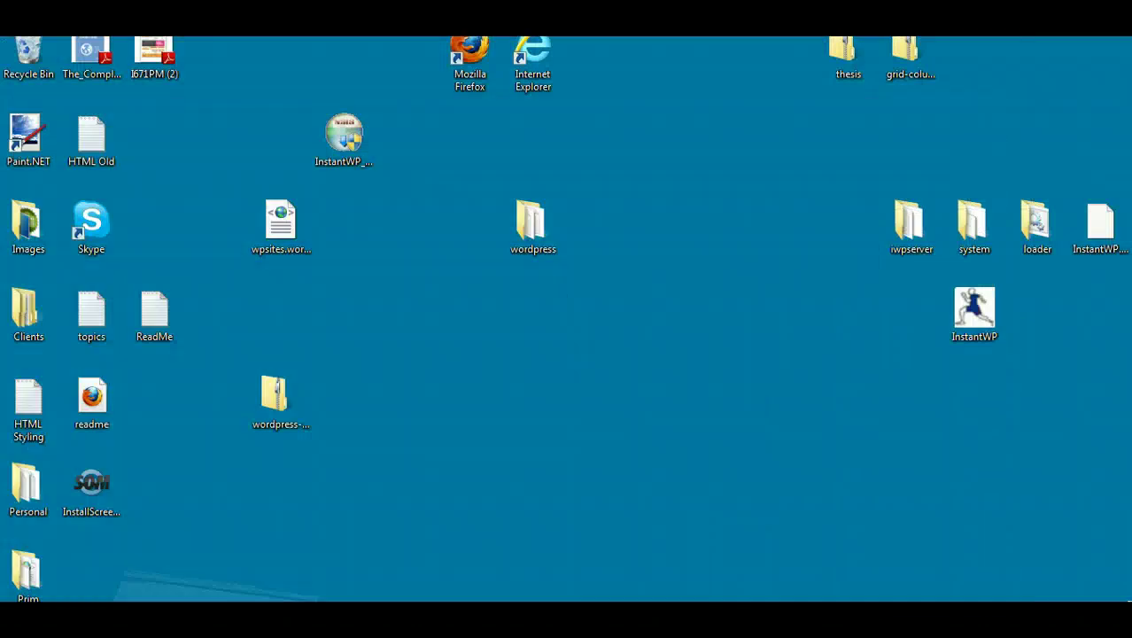
click(279, 223)
drag(279, 224, 617, 326)
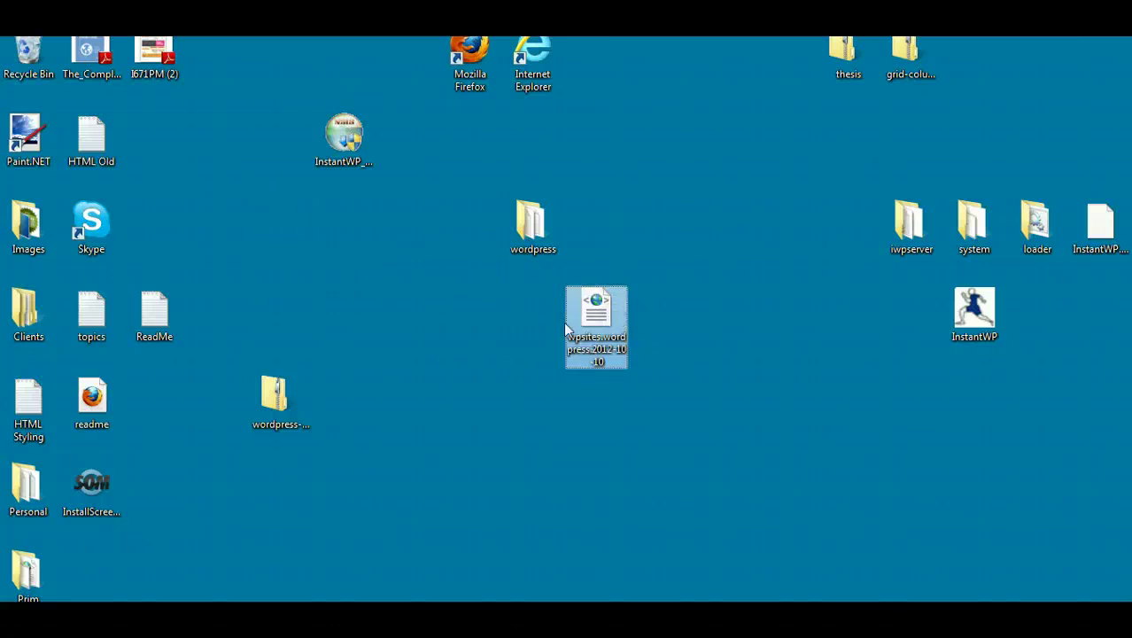
Step: Delete the wordpress-3.4.2 zip and the wordpress folder from the desktop
click(283, 385)
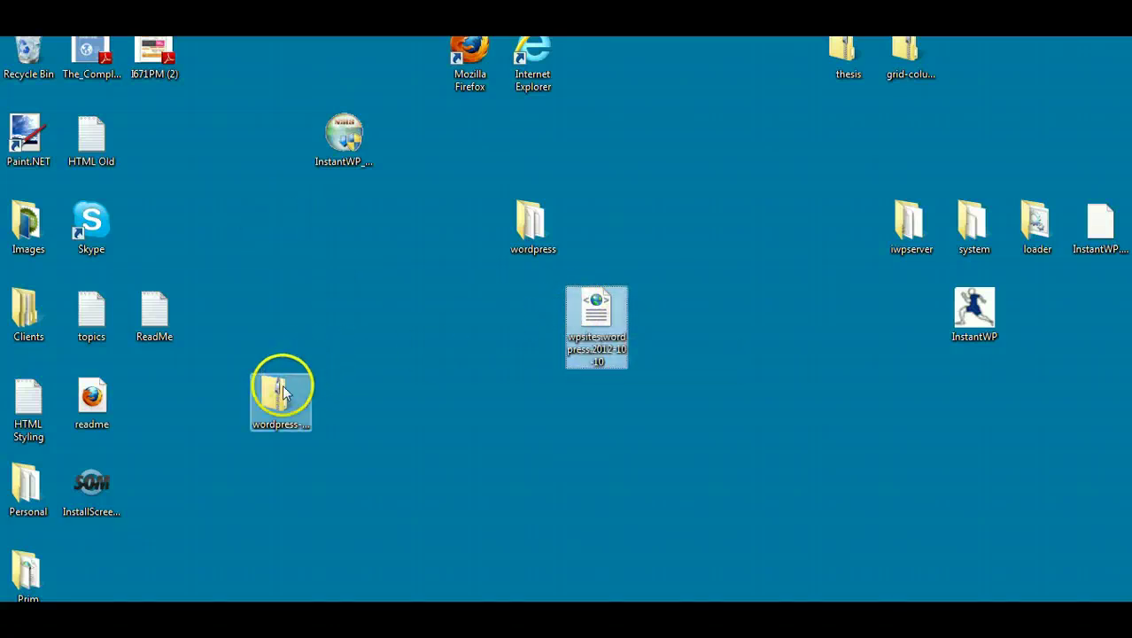
right_click(281, 425)
click(314, 337)
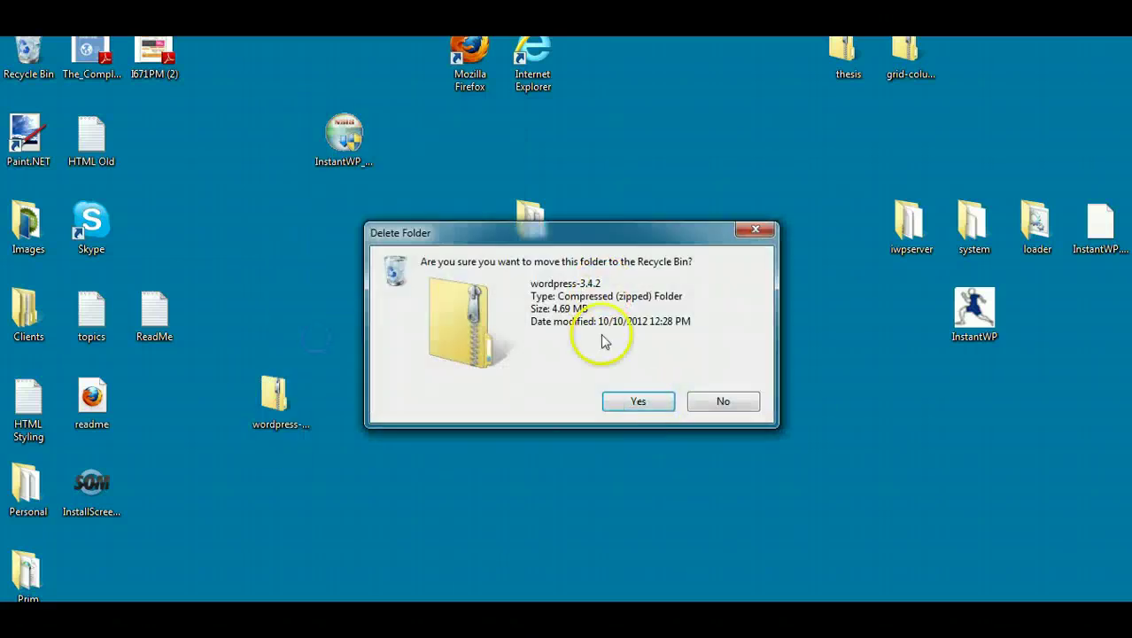
click(642, 399)
click(533, 223)
right_click(526, 233)
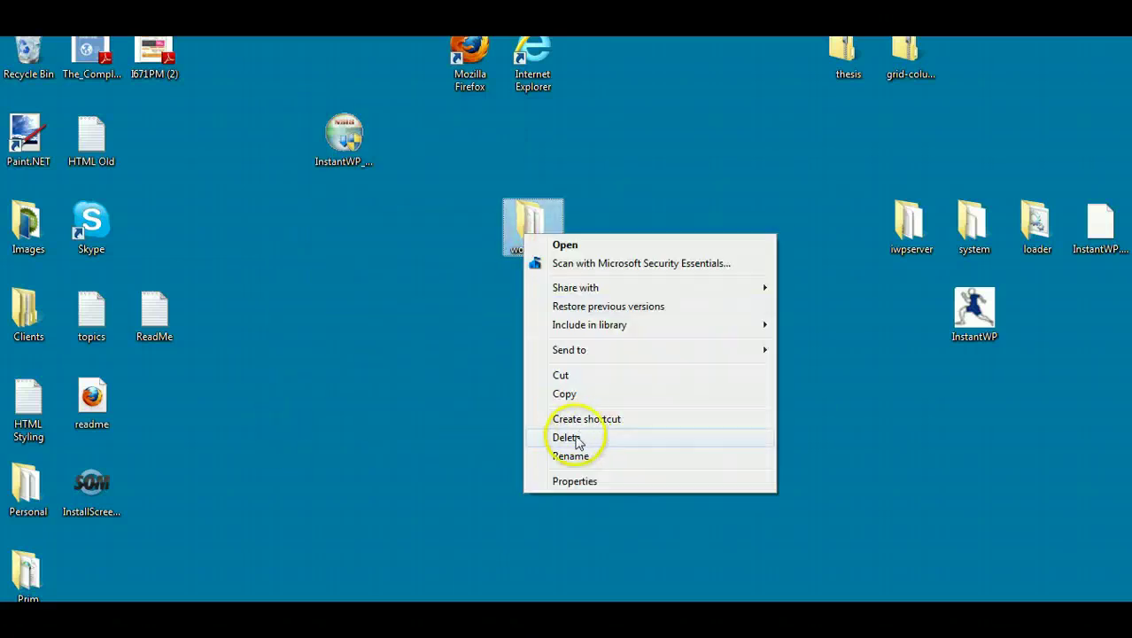
click(593, 437)
click(620, 399)
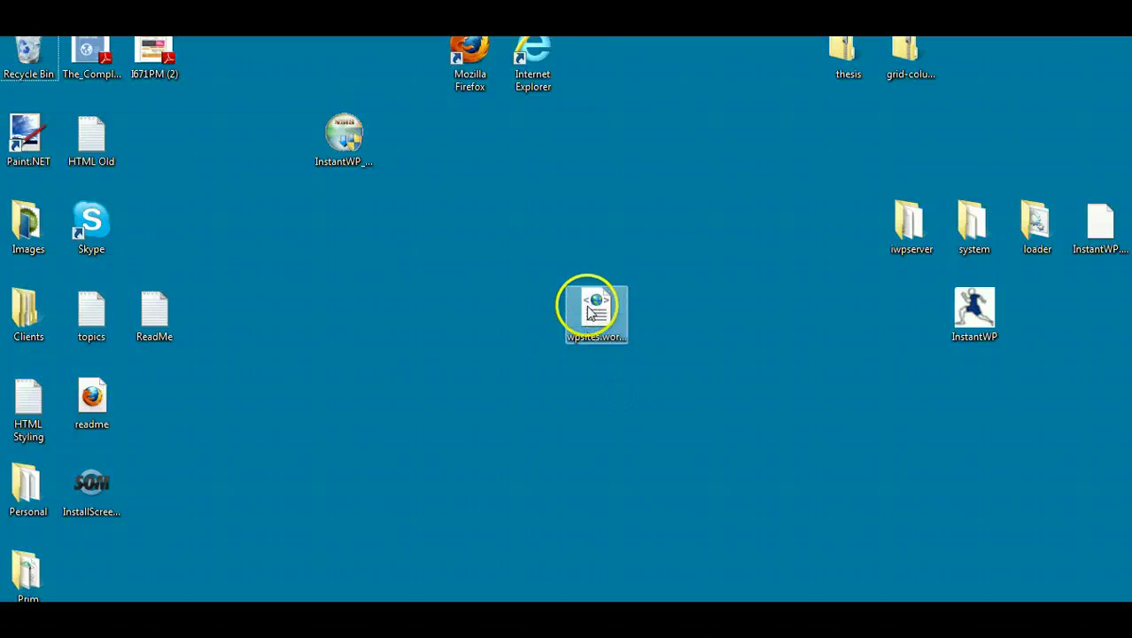
Step: Check in Properties that the wpsites.wordpress.2012-10-10 export file is 14.7 MB
right_click(595, 304)
click(650, 589)
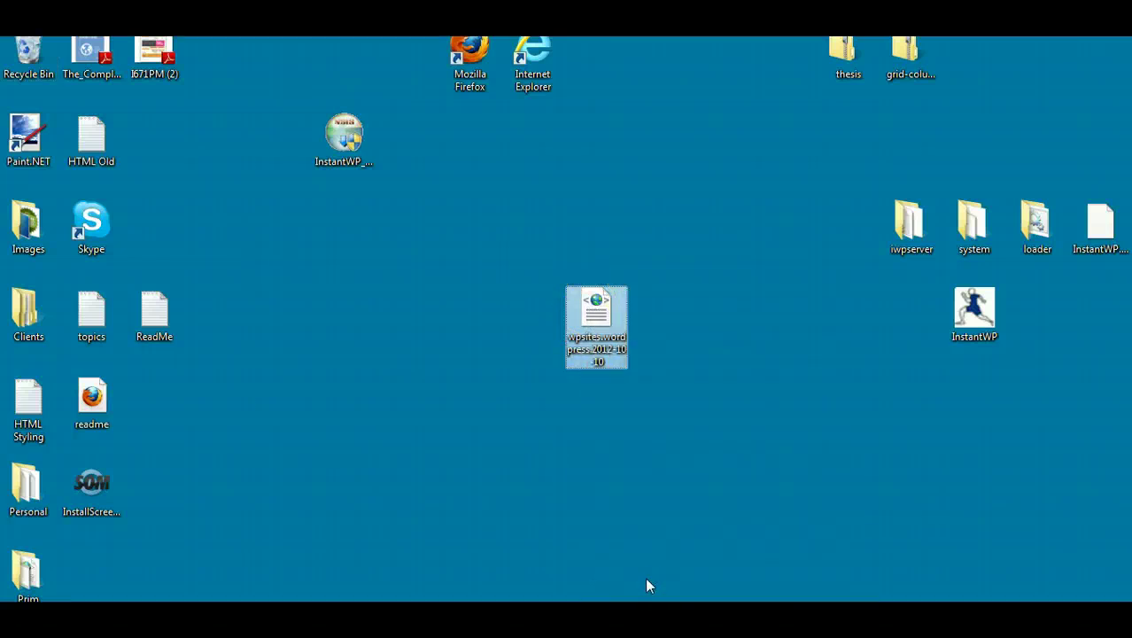
right_click(591, 320)
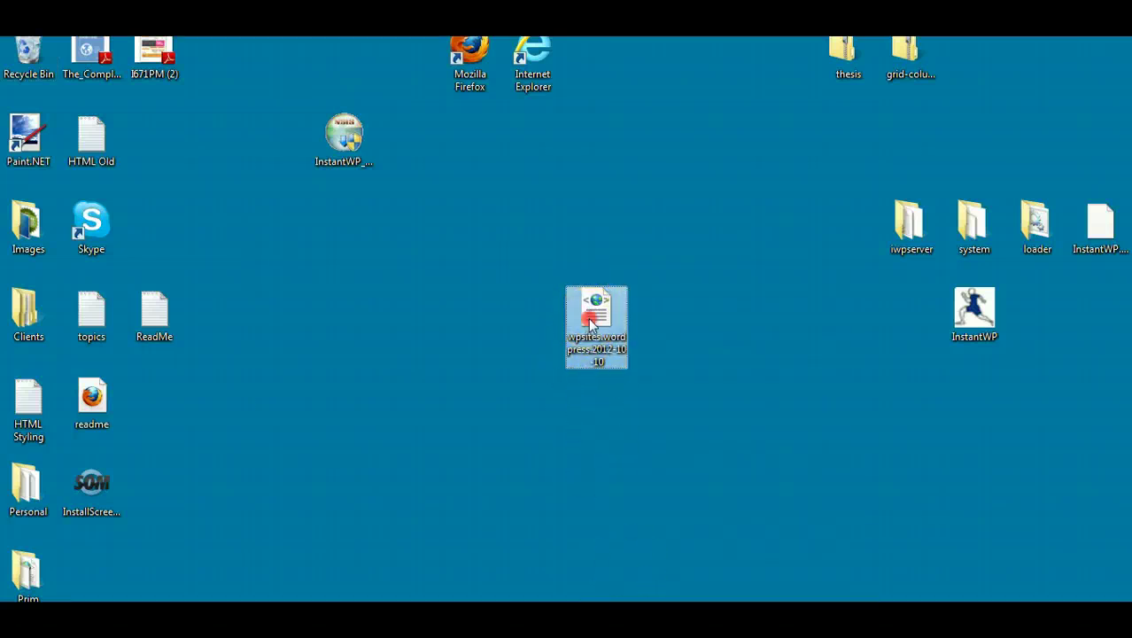
click(640, 600)
drag(726, 213, 324, 148)
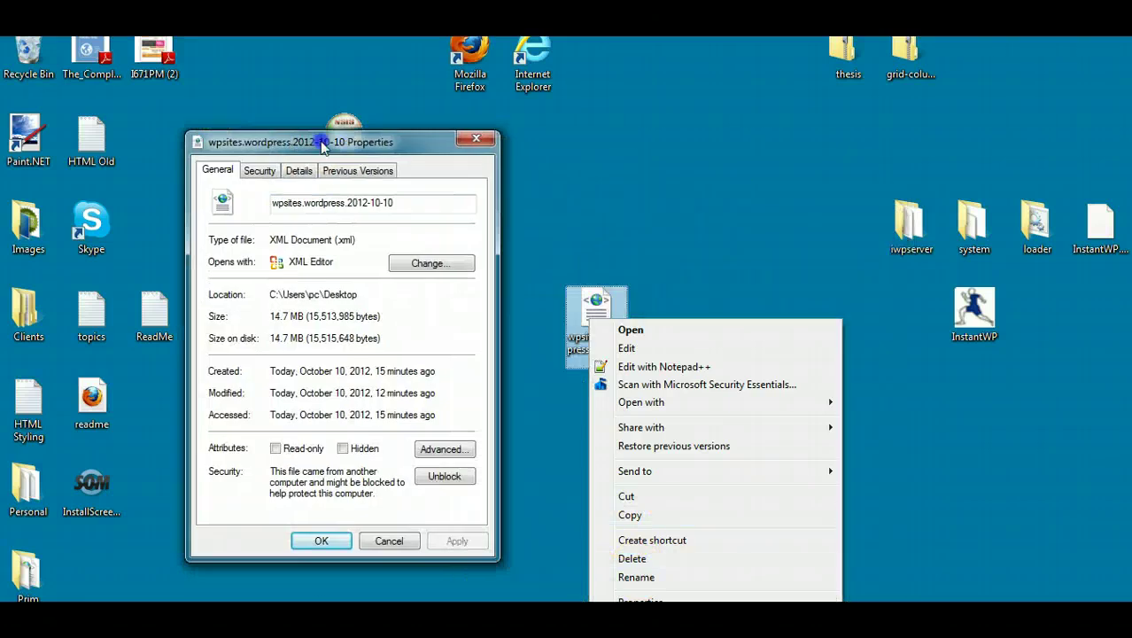
click(475, 140)
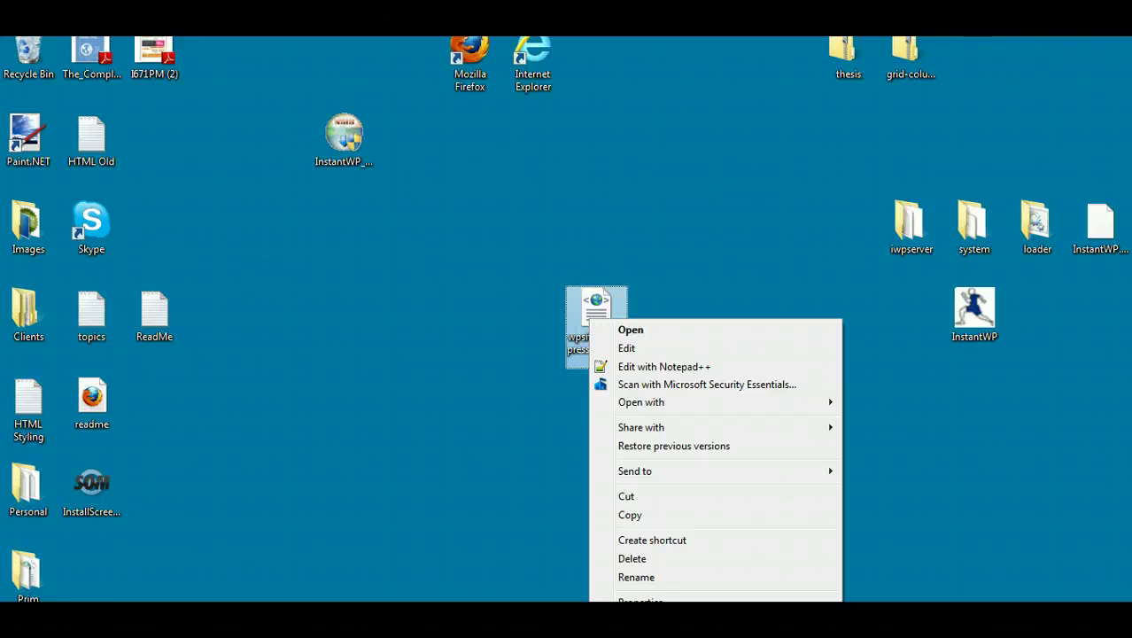
Step: Install and activate the WordPress Importer 0.6 plugin from Tools > Import
mouse_move(228, 620)
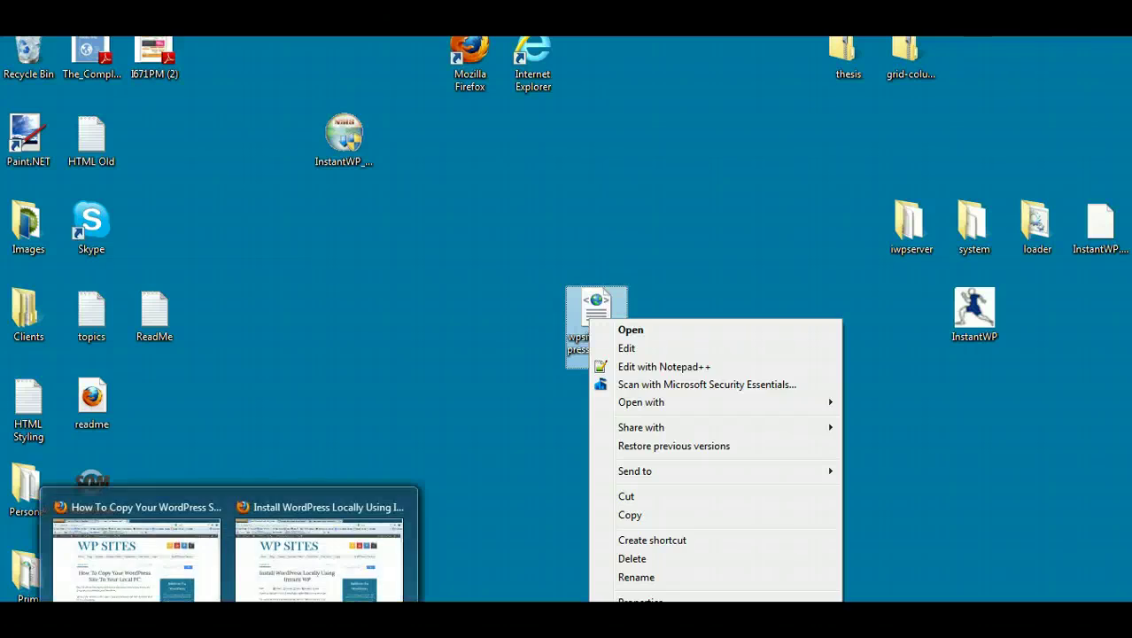
mouse_move(125, 567)
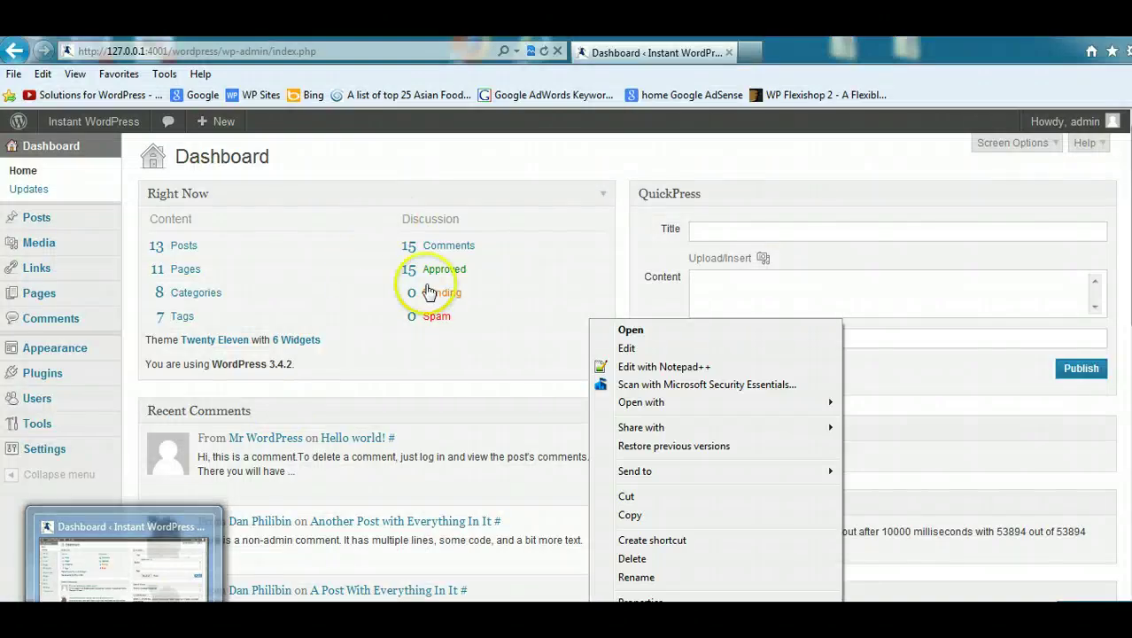
mouse_move(56, 431)
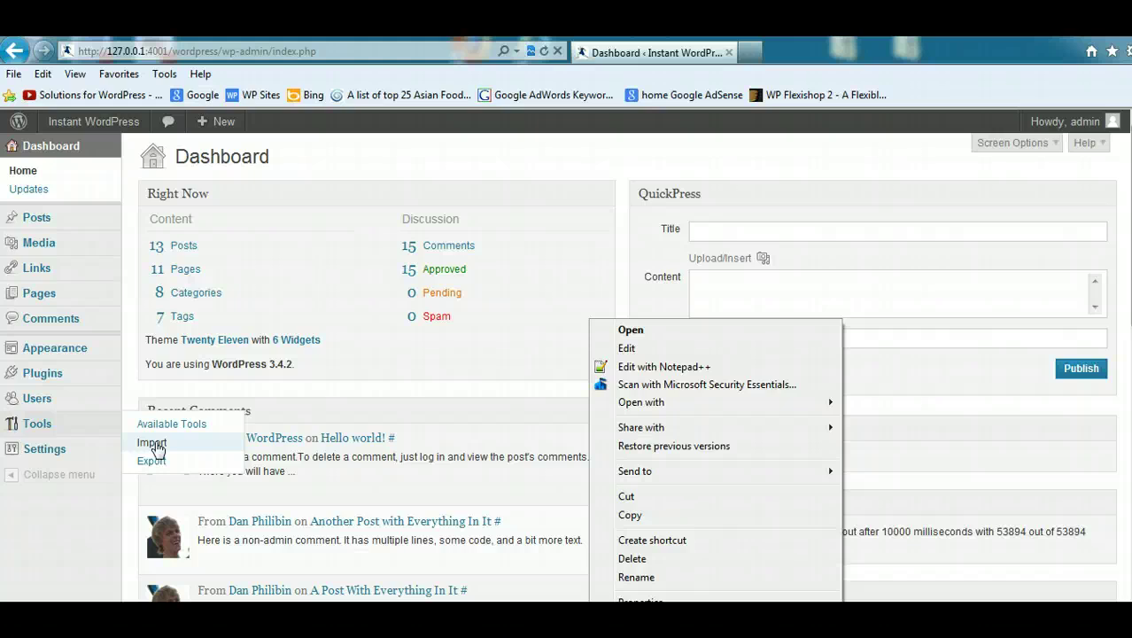
click(152, 443)
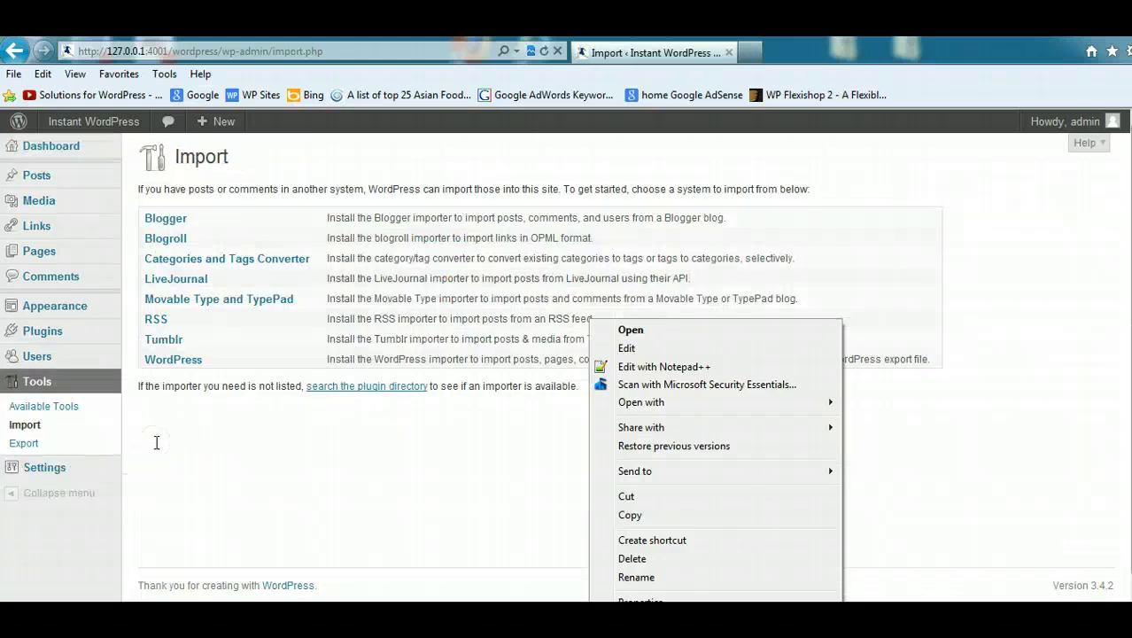
click(161, 362)
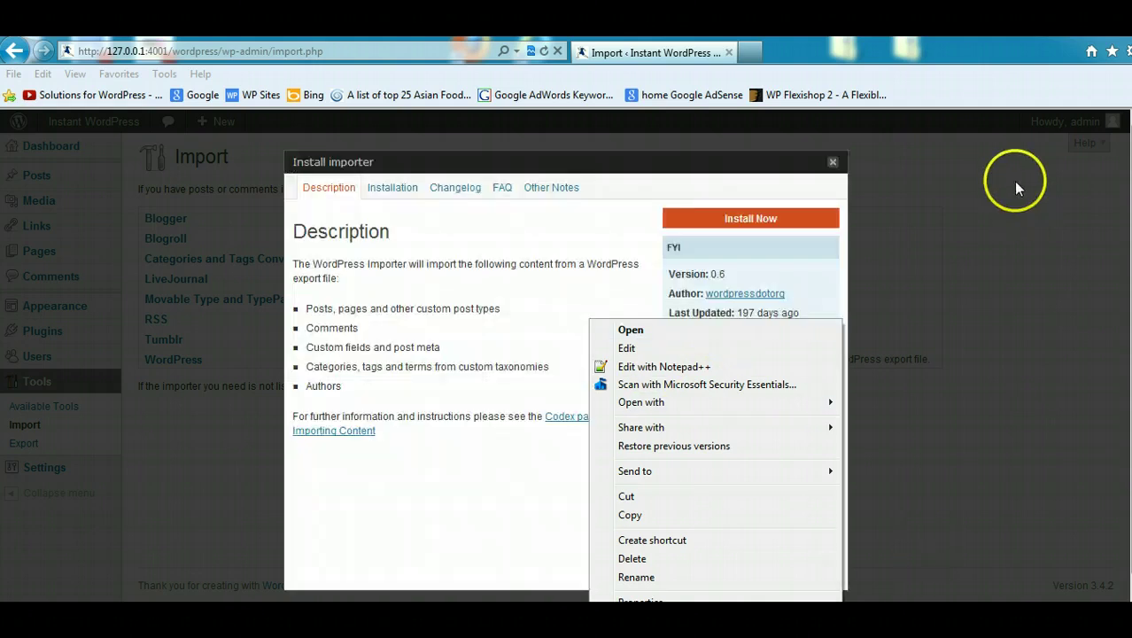
click(749, 218)
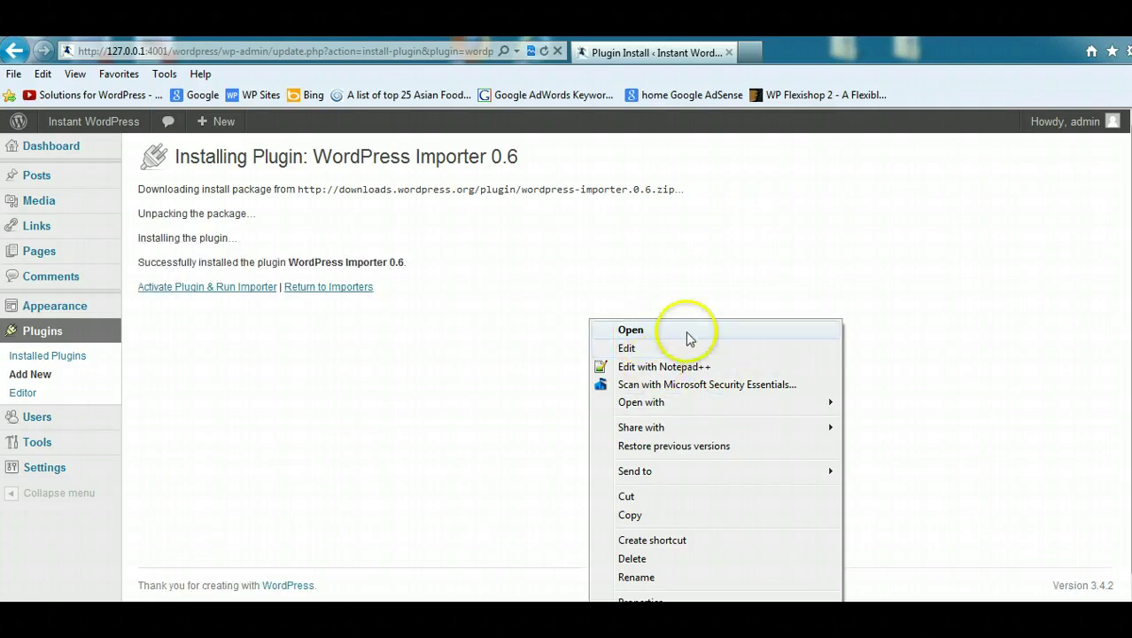
click(236, 288)
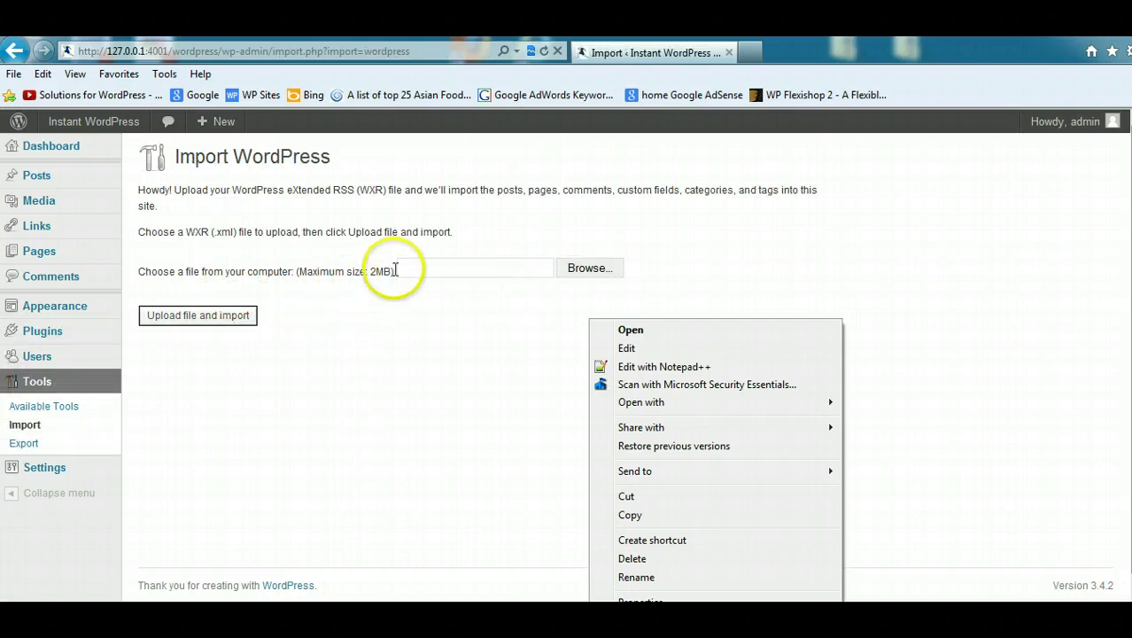
Step: Upload the wpsites.wordpress.2012-10-10 export file, which fails with a 'File is empty' error
drag(370, 272, 298, 272)
click(560, 269)
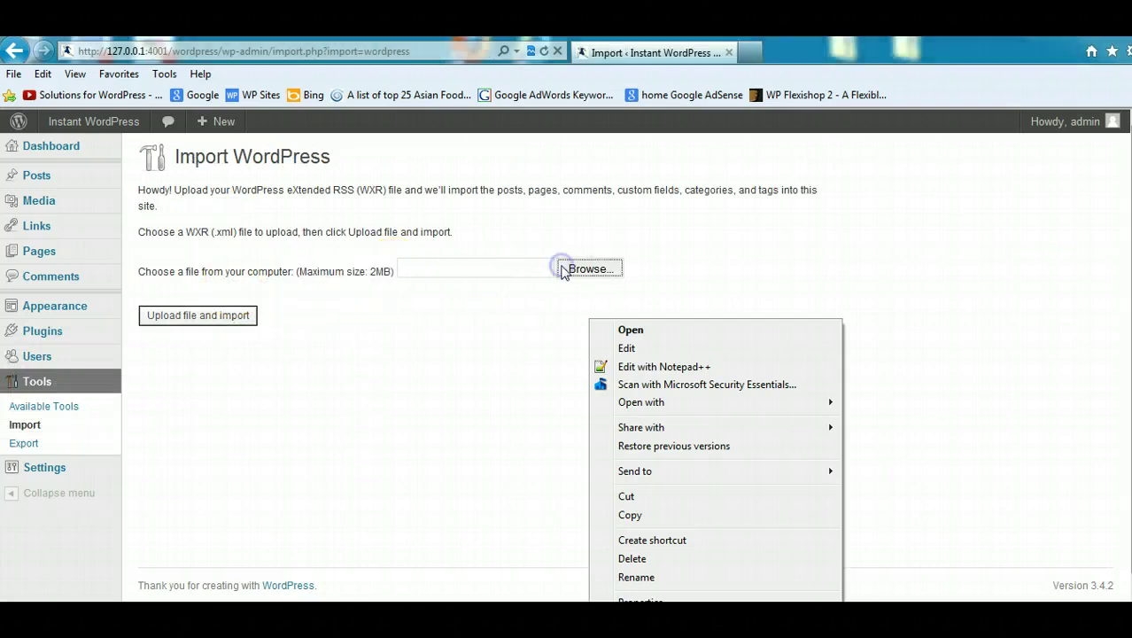
drag(555, 119, 554, 321)
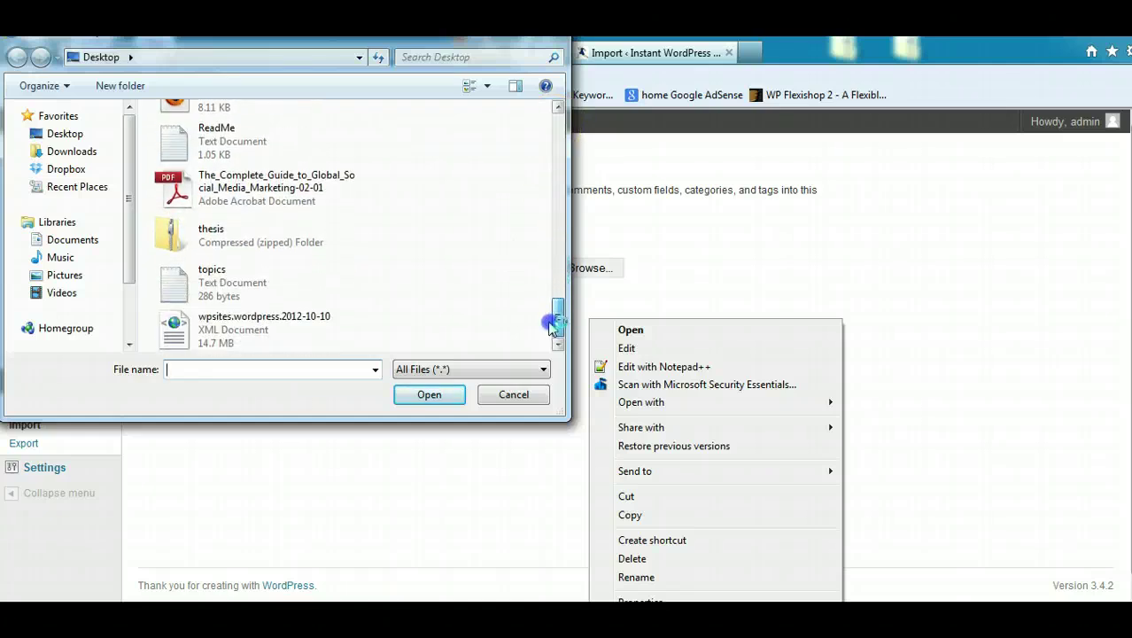
click(262, 326)
click(263, 326)
click(222, 319)
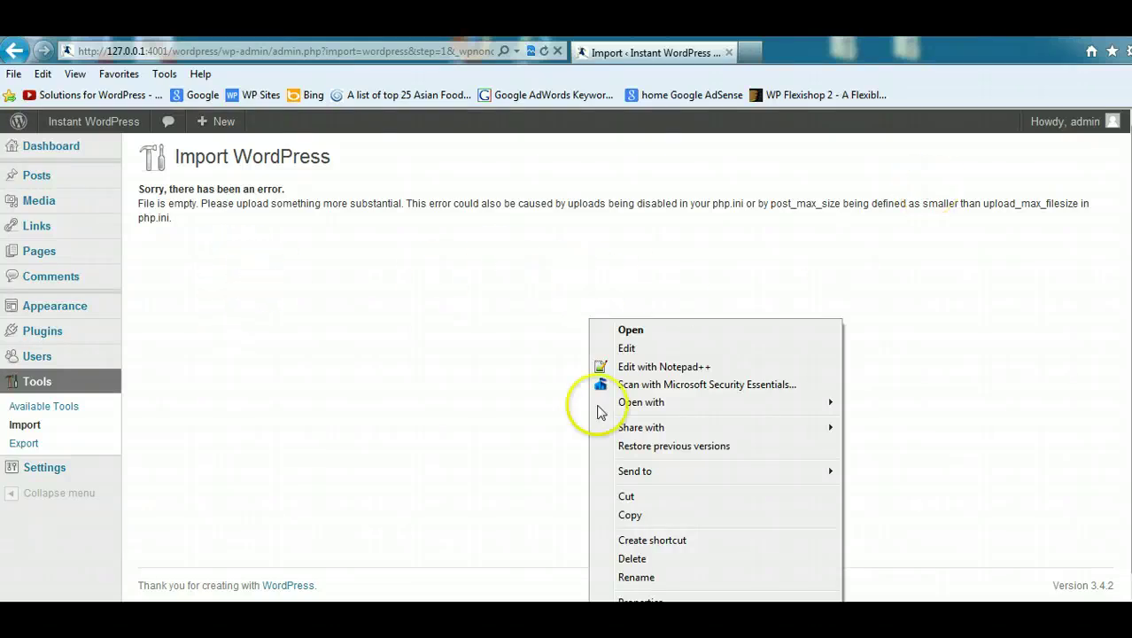
Step: Scroll the Increase Max Upload Limits In Instant WP post down to its php.ini settings
mouse_move(285, 596)
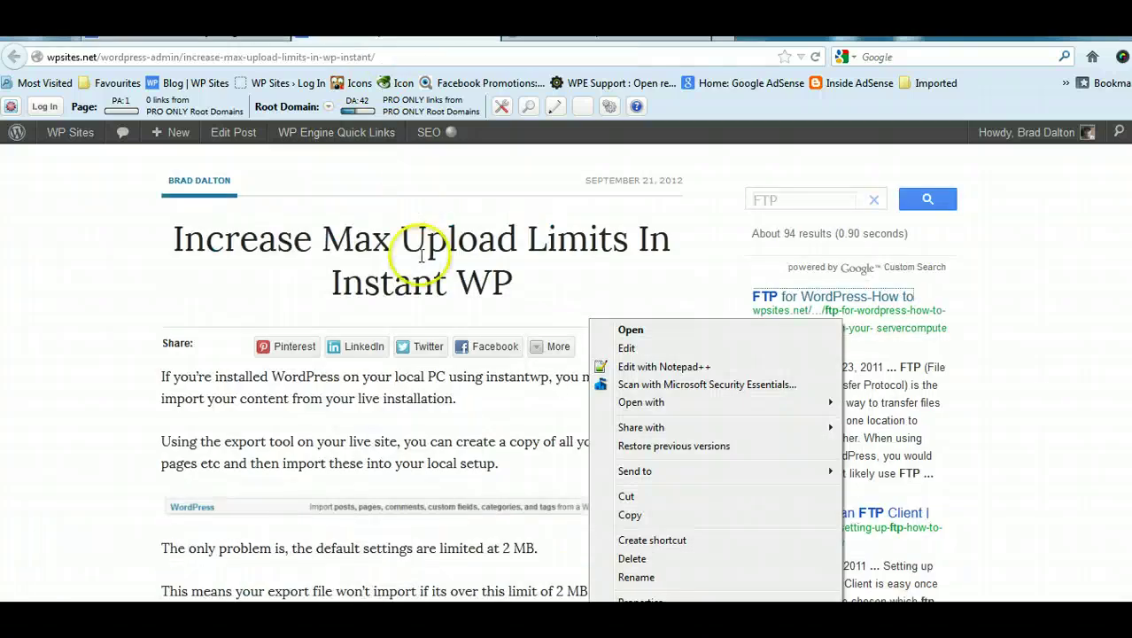
scroll(420, 372, down, 5)
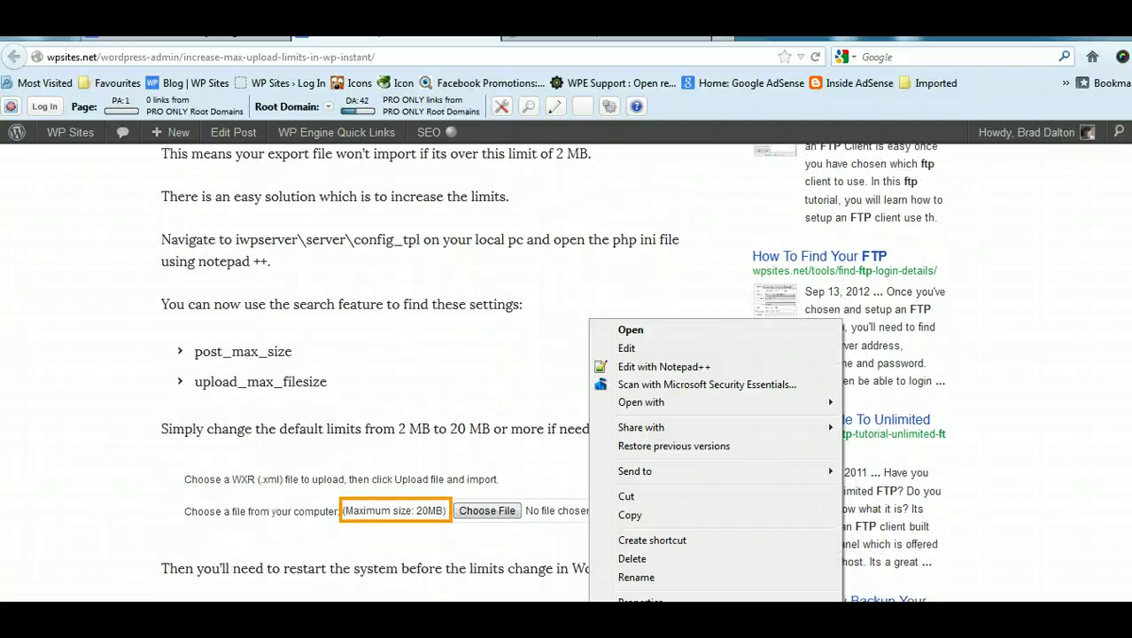
scroll(421, 373, down, 1)
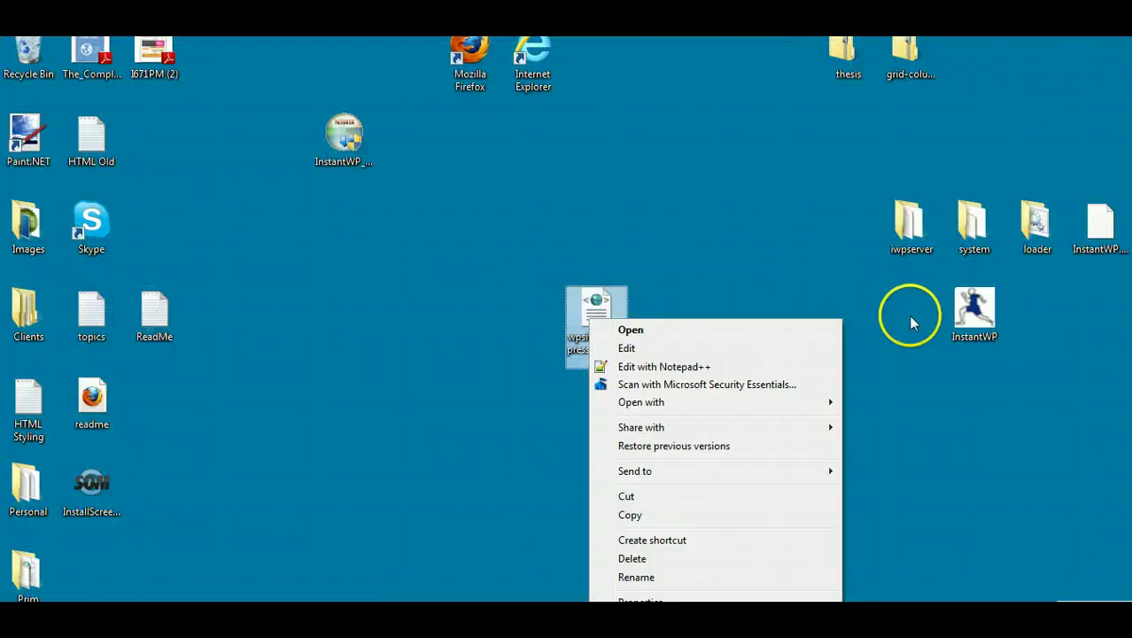
Step: Browse to iwpserver\server\config_tpl and bring up the php file's Edit with Notepad++ option
click(908, 476)
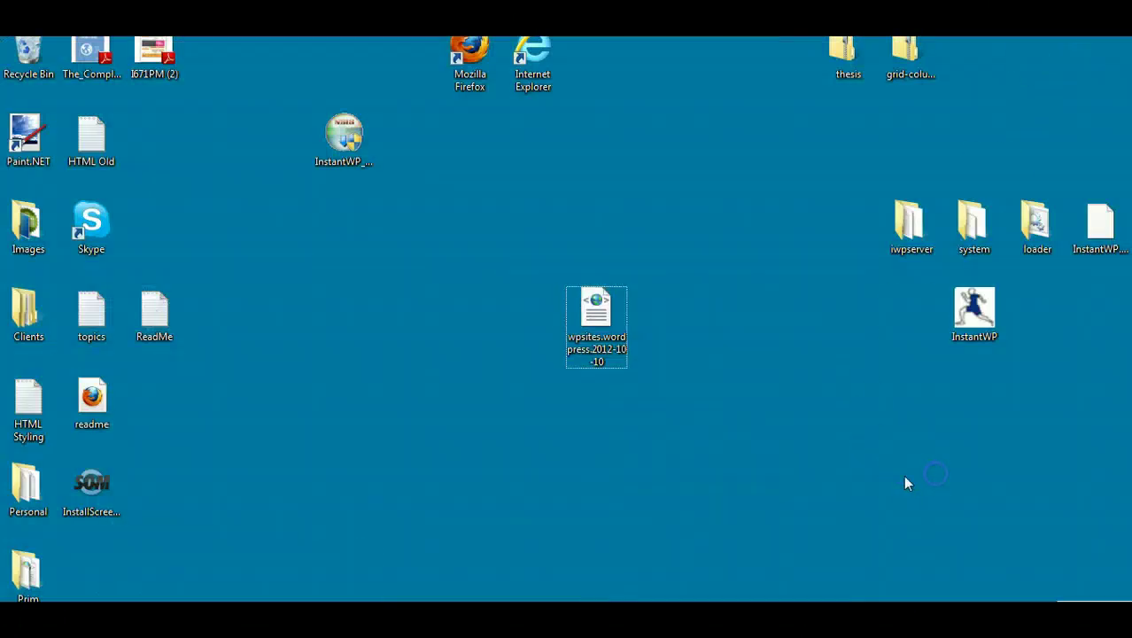
double_click(941, 222)
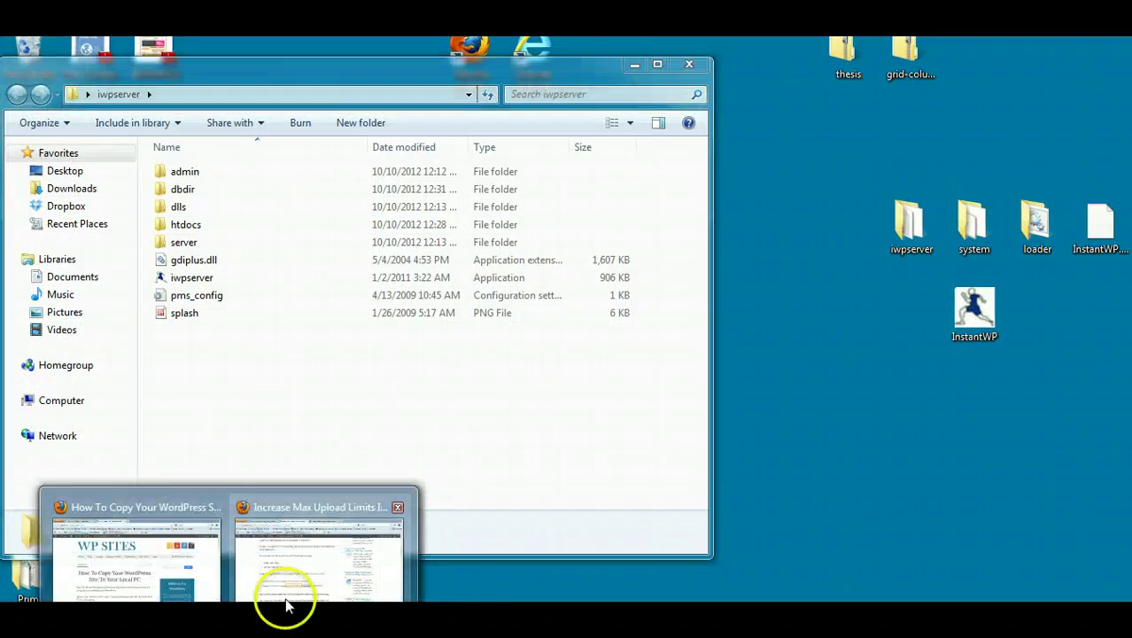
mouse_move(285, 601)
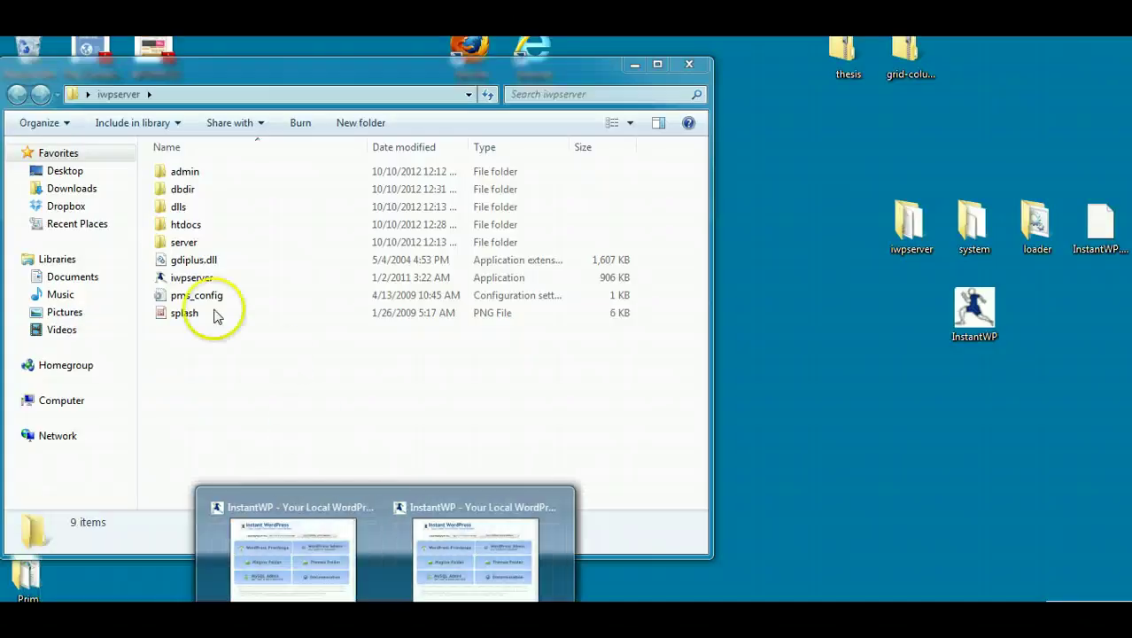
double_click(185, 242)
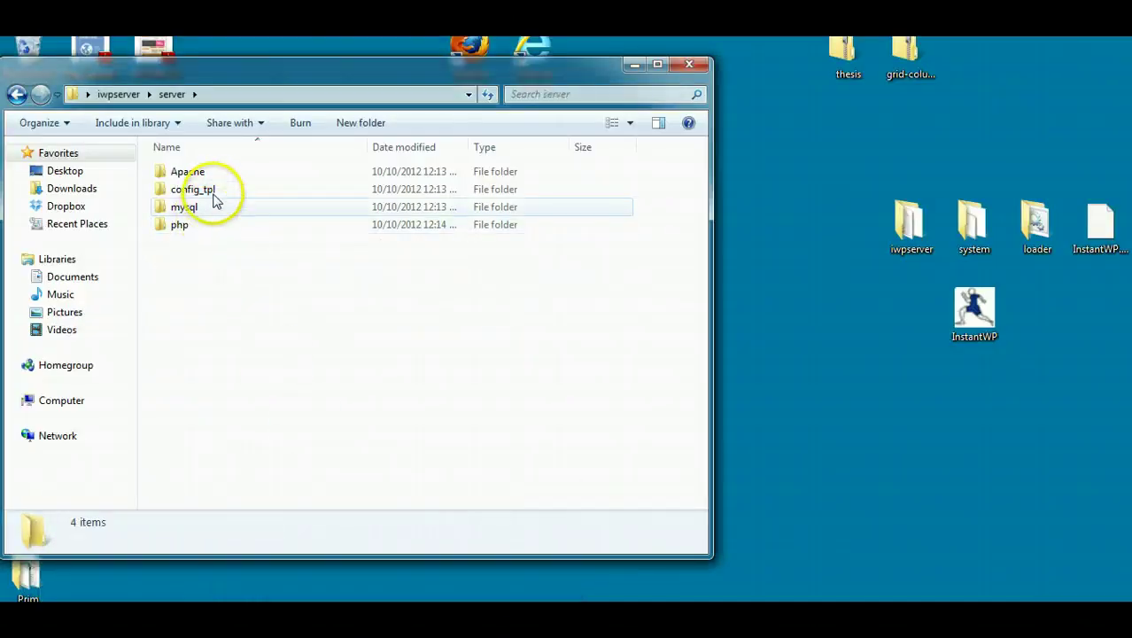
double_click(212, 191)
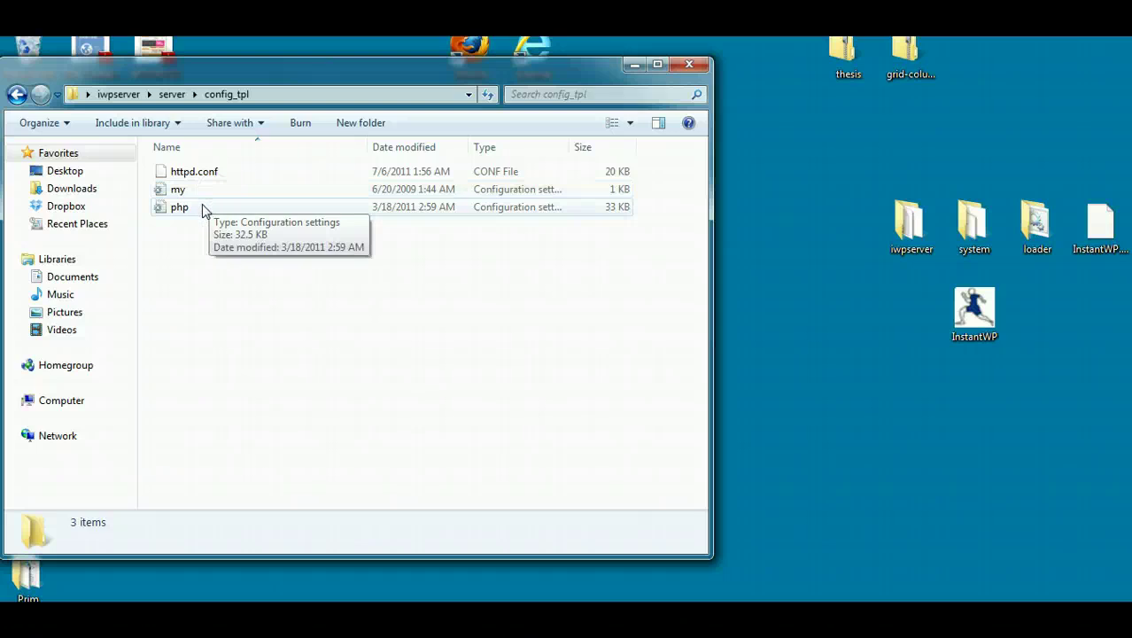
click(202, 209)
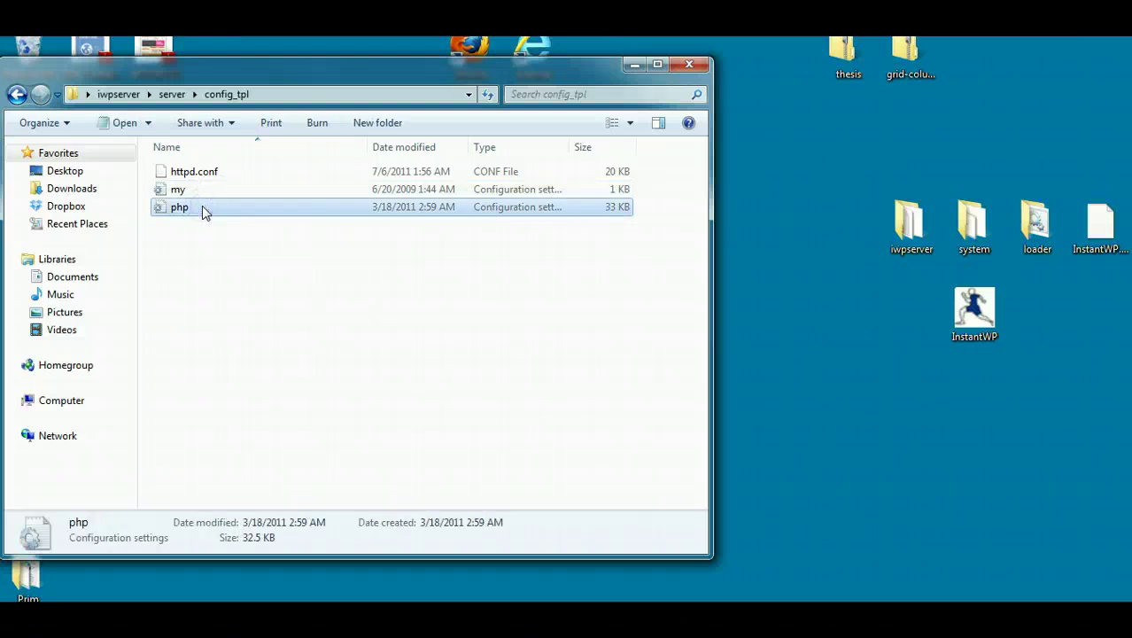
right_click(202, 210)
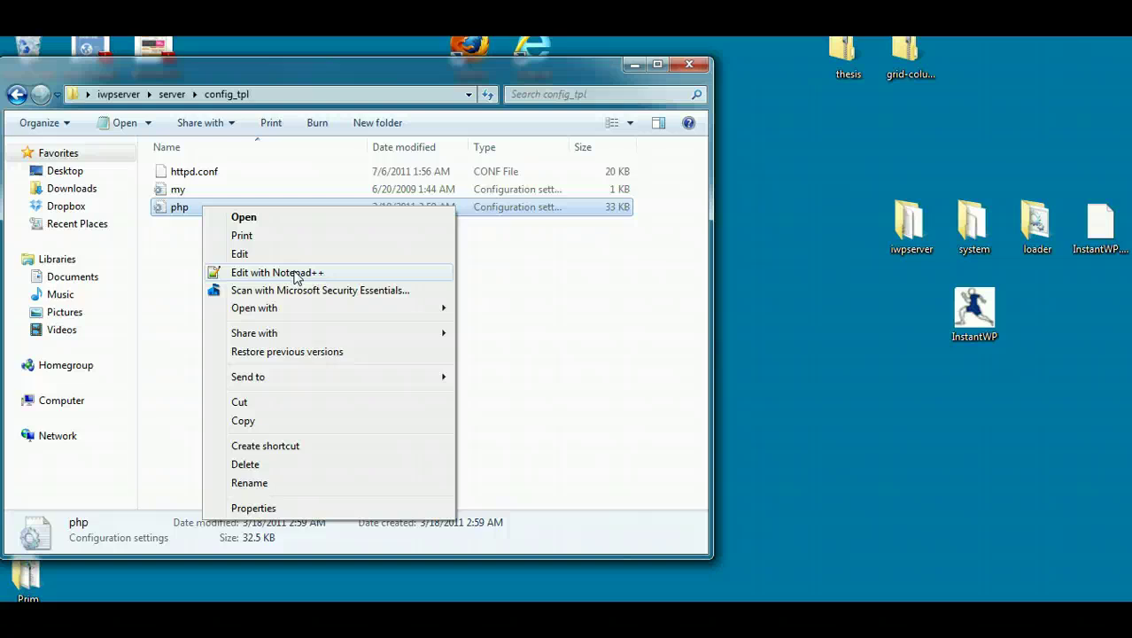
Step: Open php.ini in Notepad++ and copy the post_max_size setting name from the tutorial
click(297, 274)
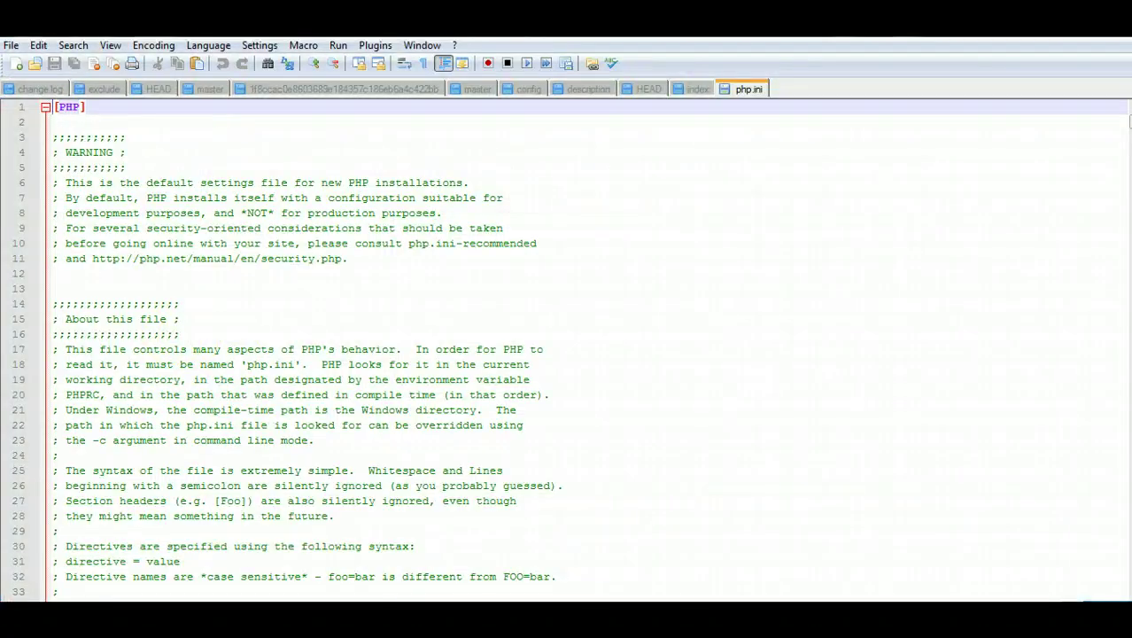
mouse_move(210, 592)
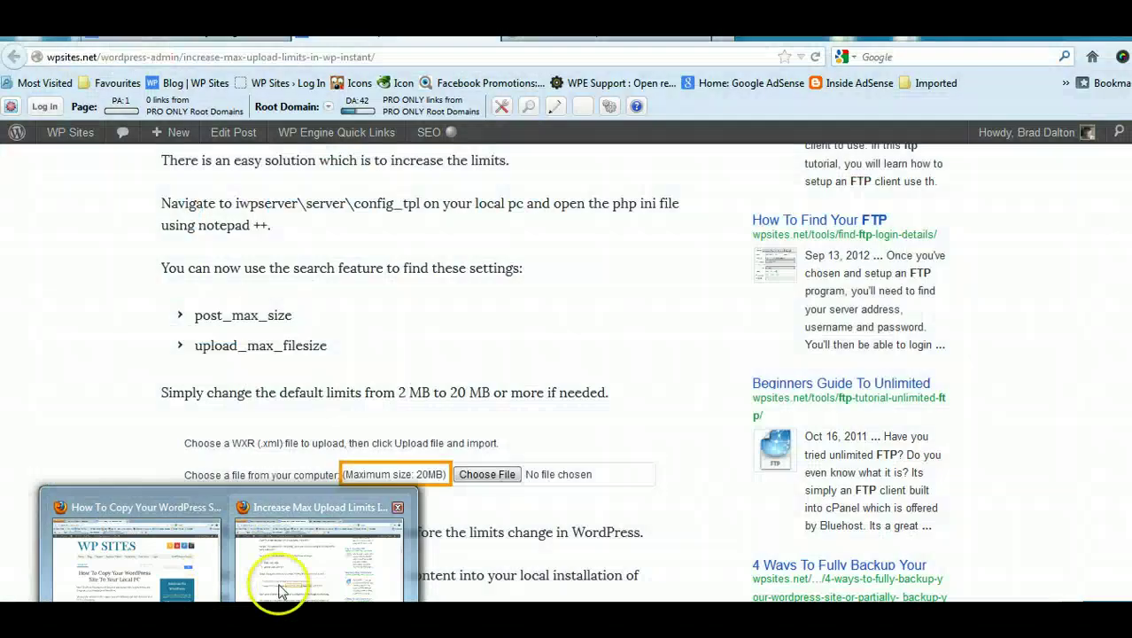
click(275, 589)
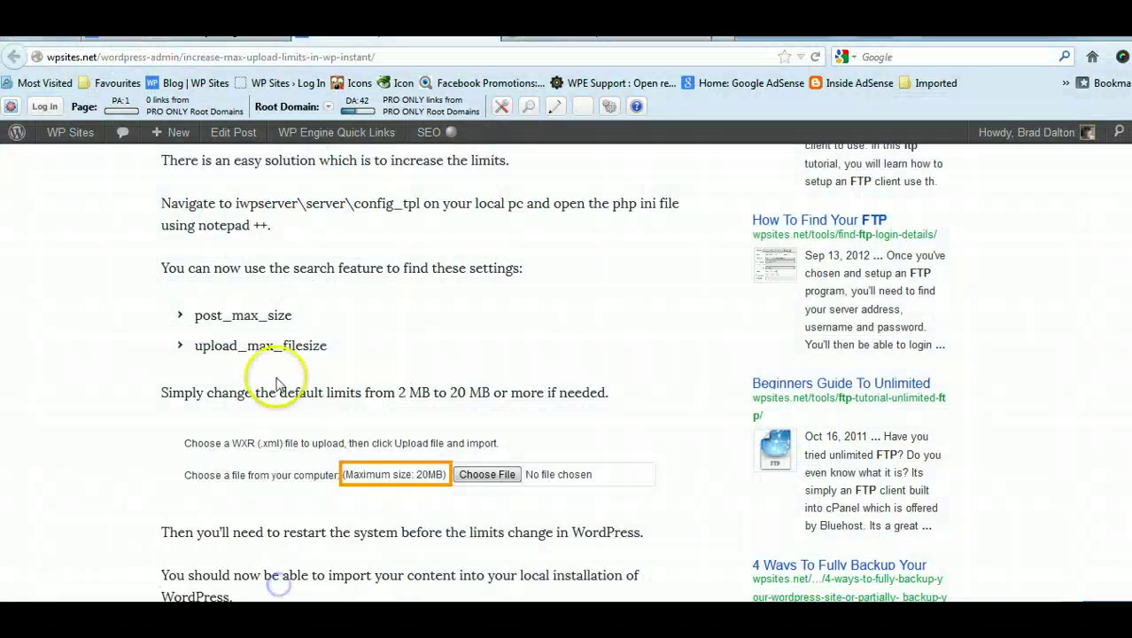
drag(299, 317, 212, 317)
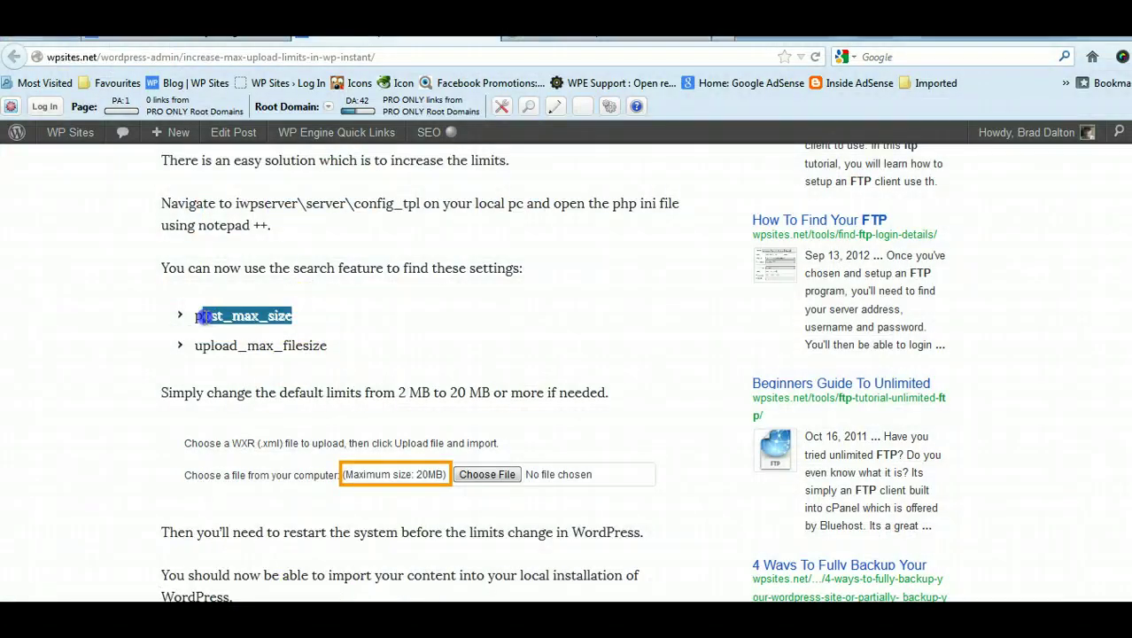
right_click(199, 316)
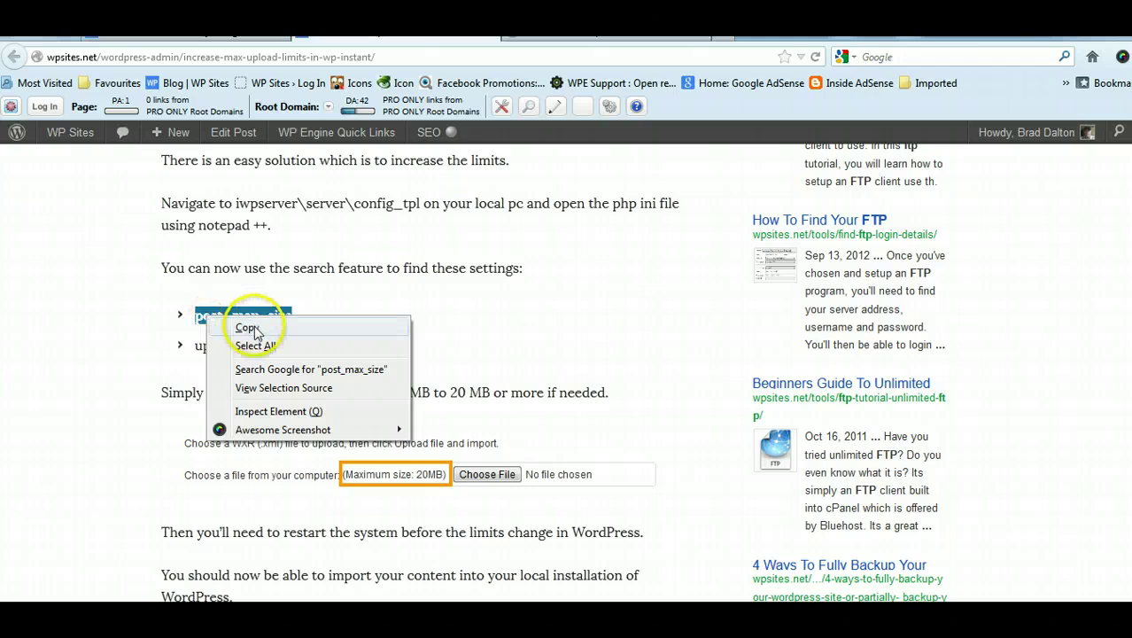
click(249, 324)
Step: Find post_max_size in php.ini and select its 8M value to change it to 20M
key(alt+Tab)
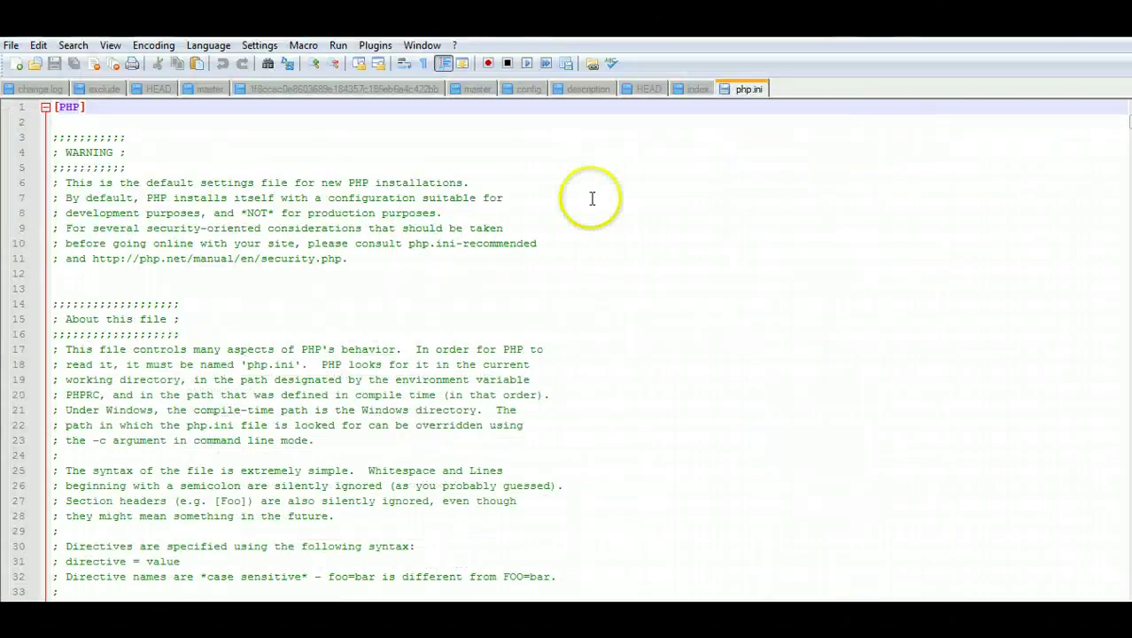
click(74, 45)
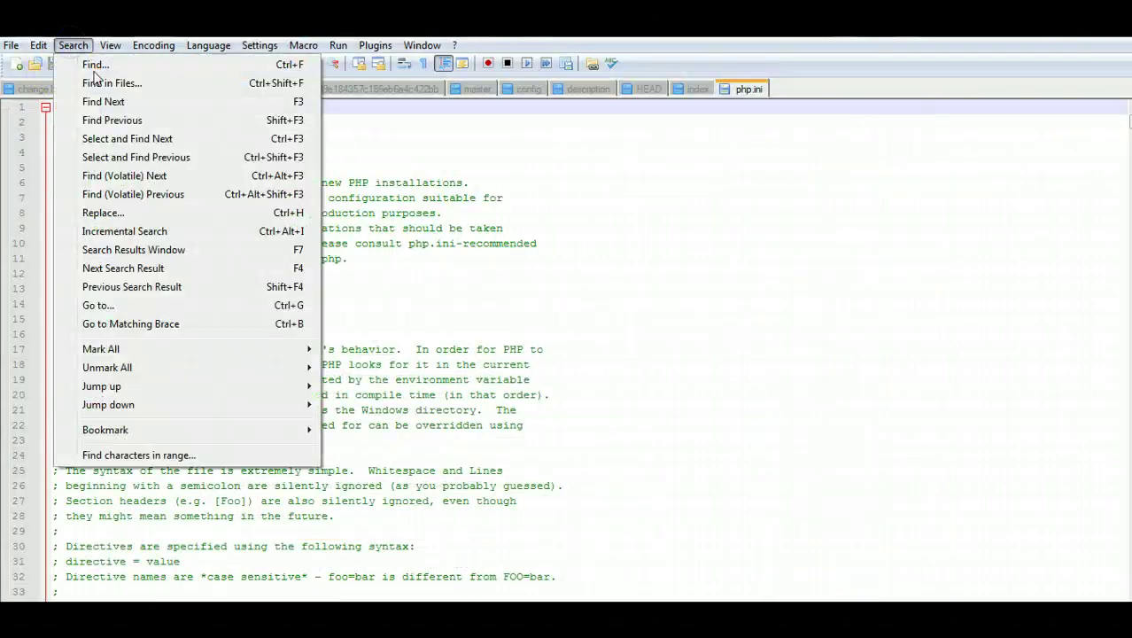
click(95, 67)
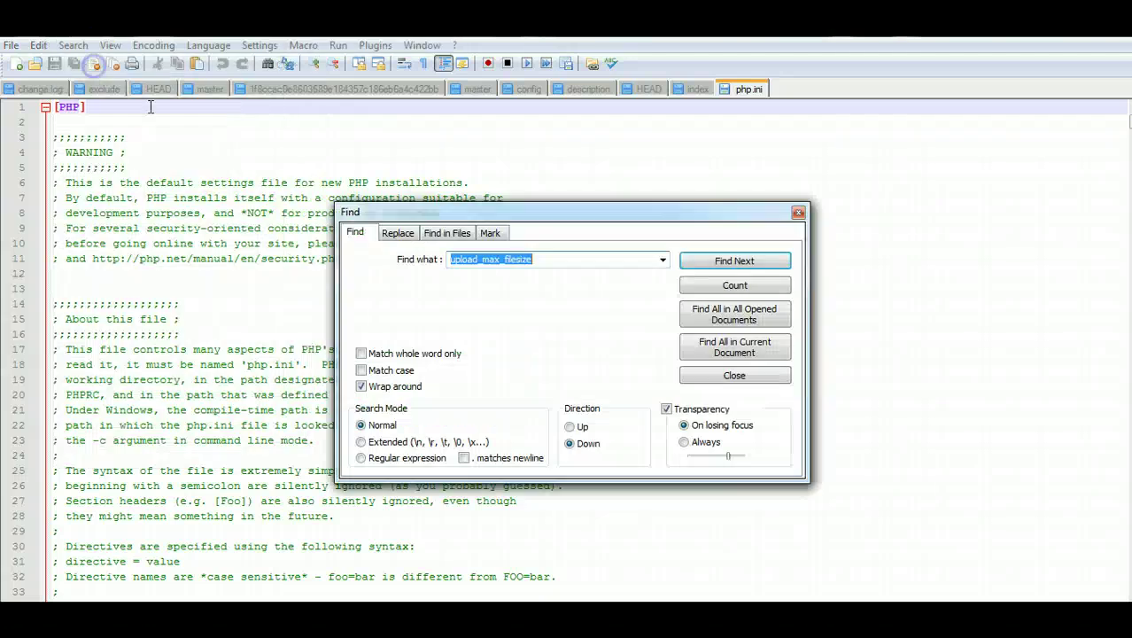
right_click(564, 256)
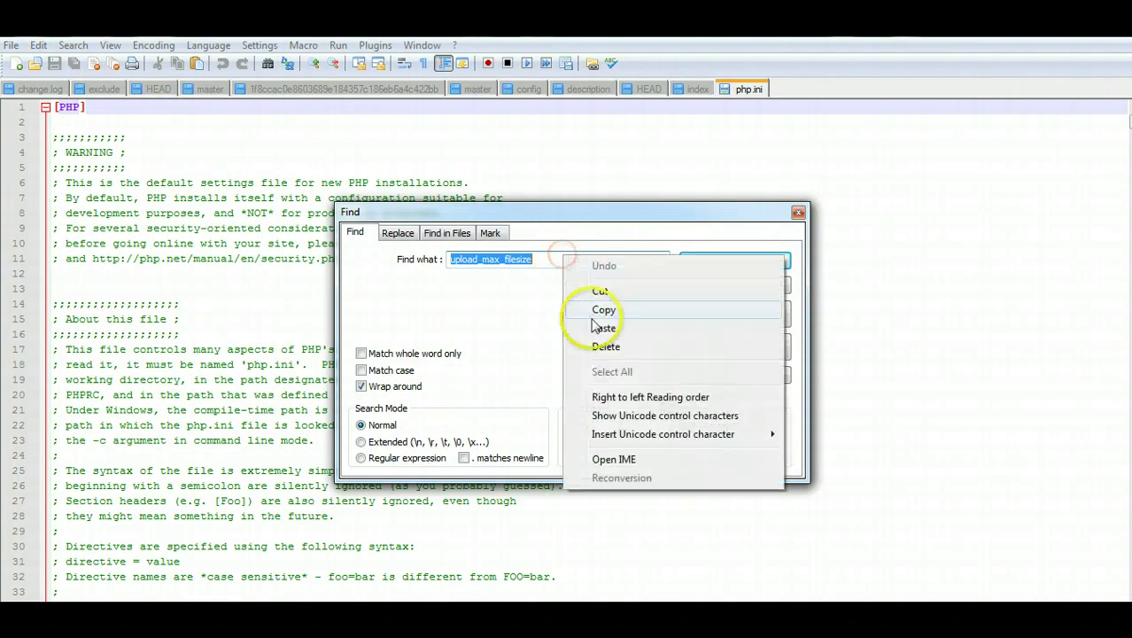
click(596, 324)
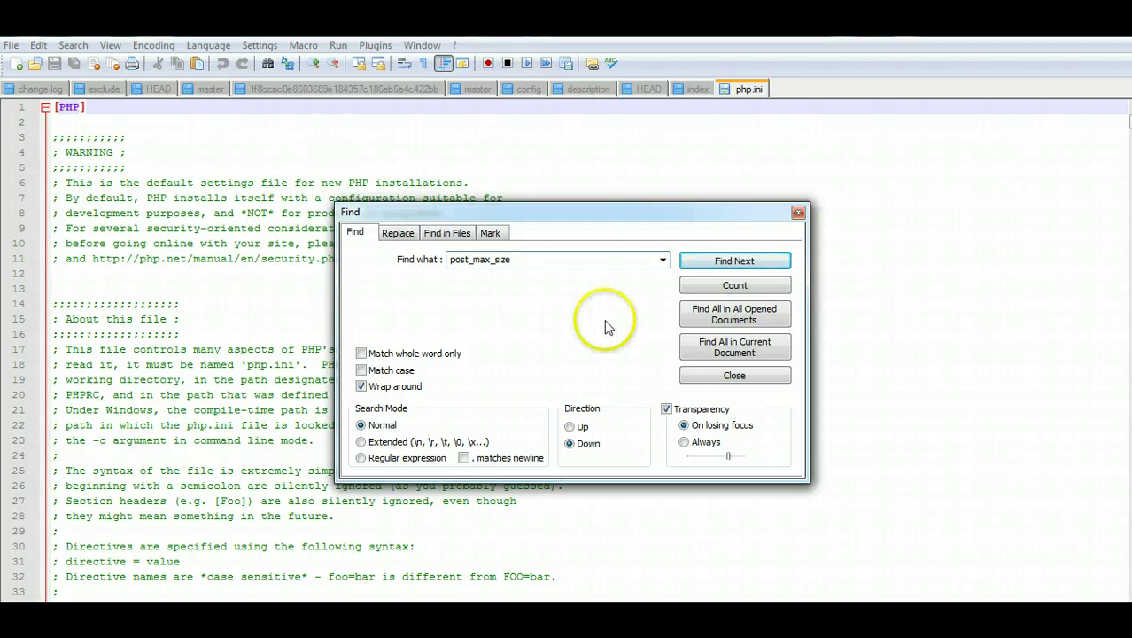
click(734, 260)
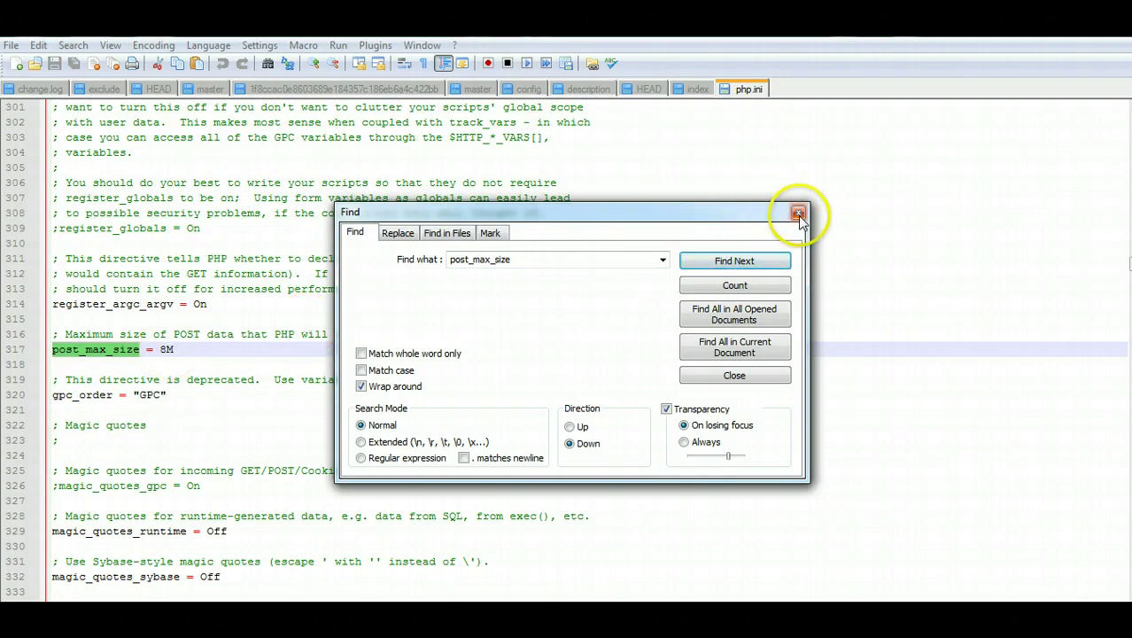
click(798, 213)
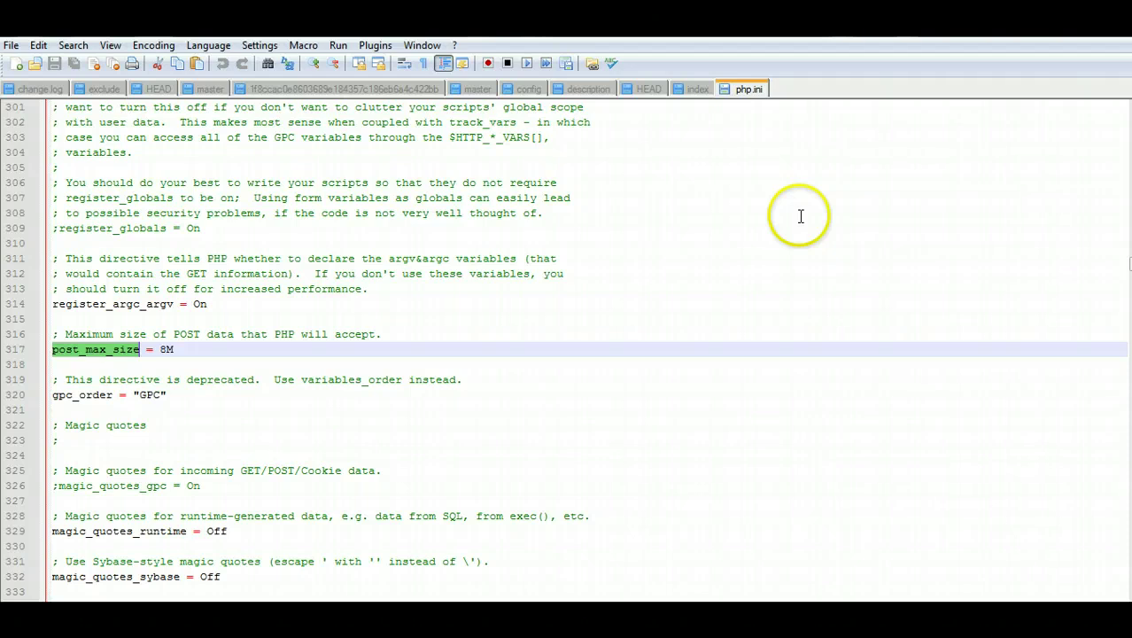
double_click(167, 349)
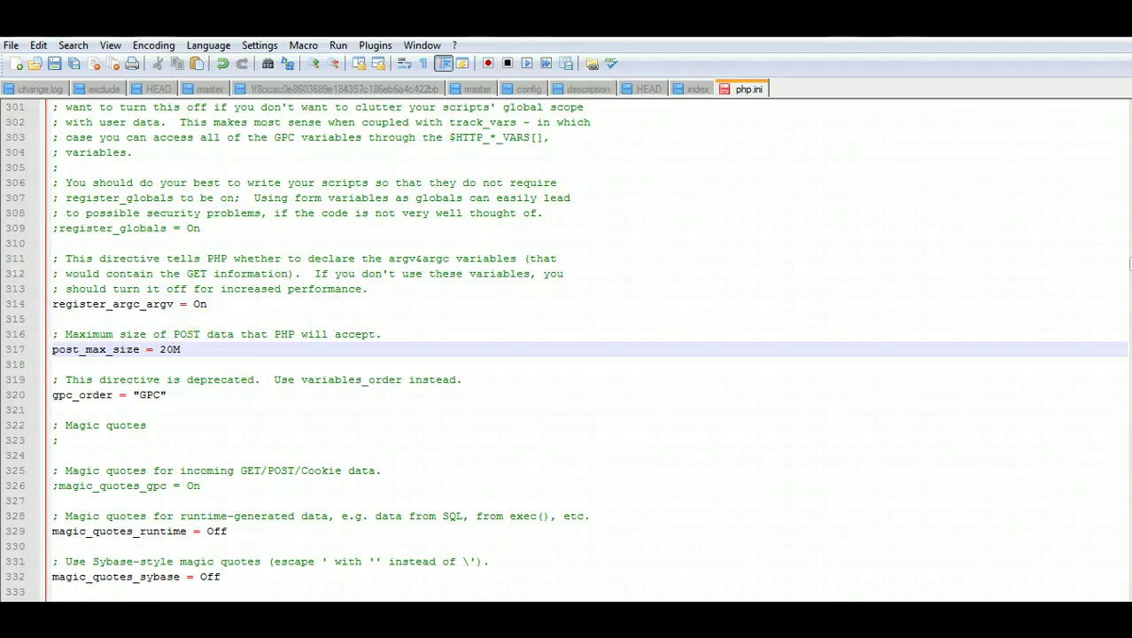
Step: Copy the upload_max_filesize setting name from the tutorial page
mouse_move(222, 597)
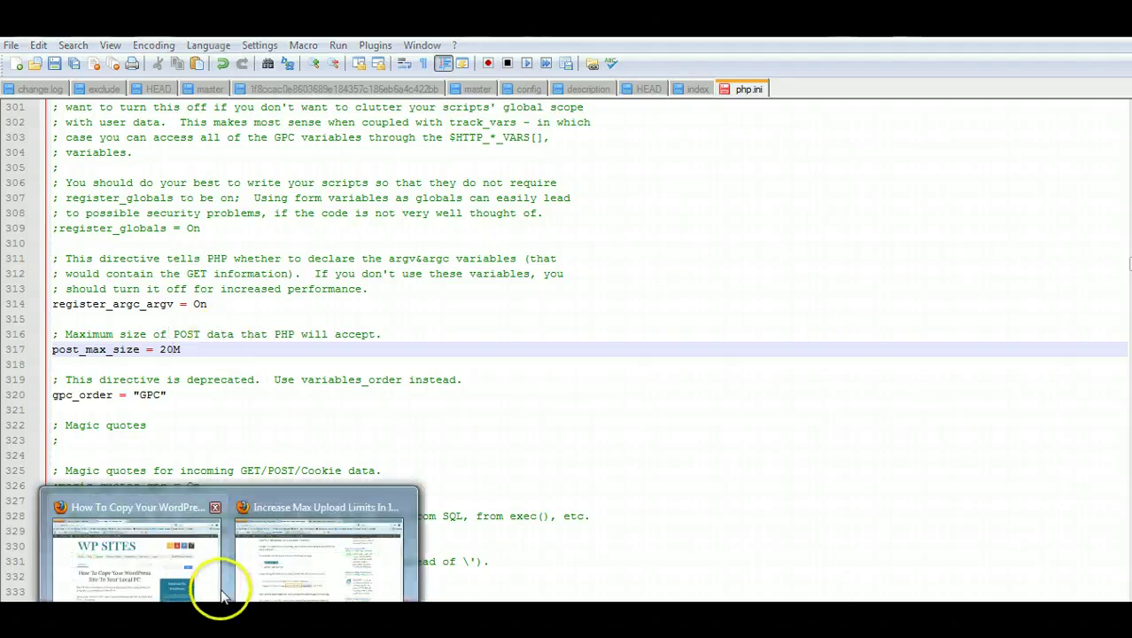
mouse_move(270, 598)
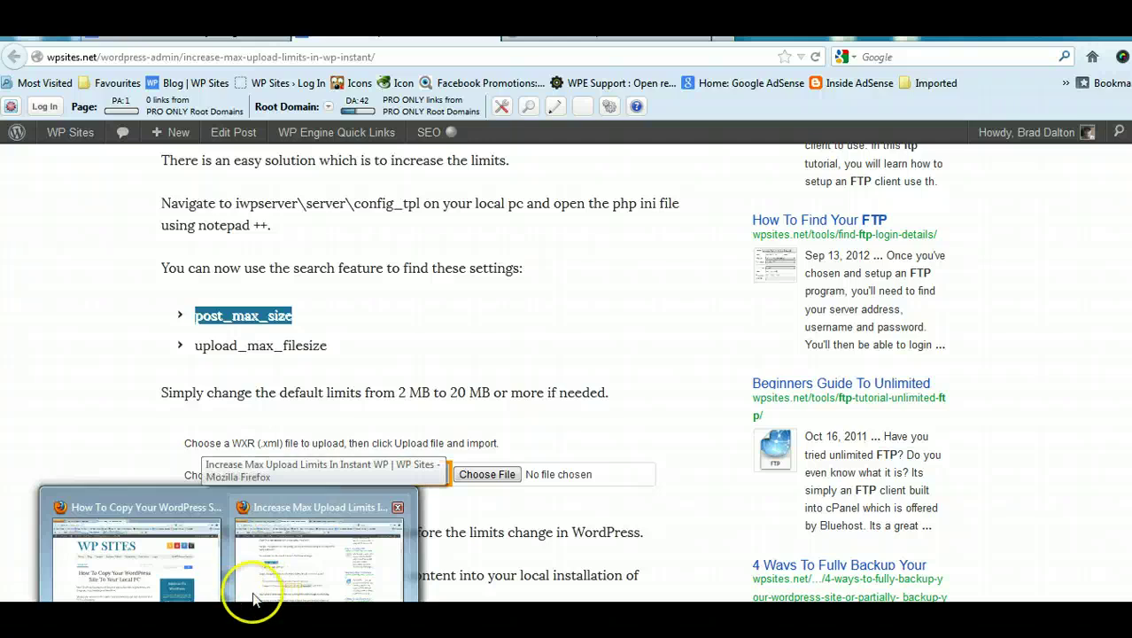
click(257, 584)
drag(327, 347, 215, 347)
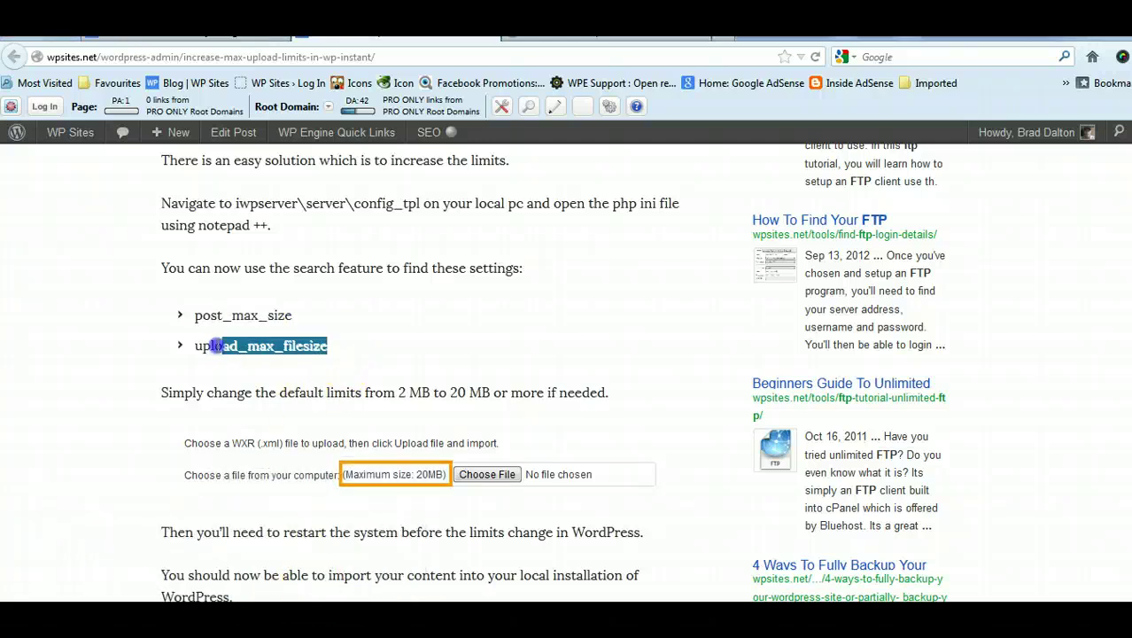
right_click(198, 346)
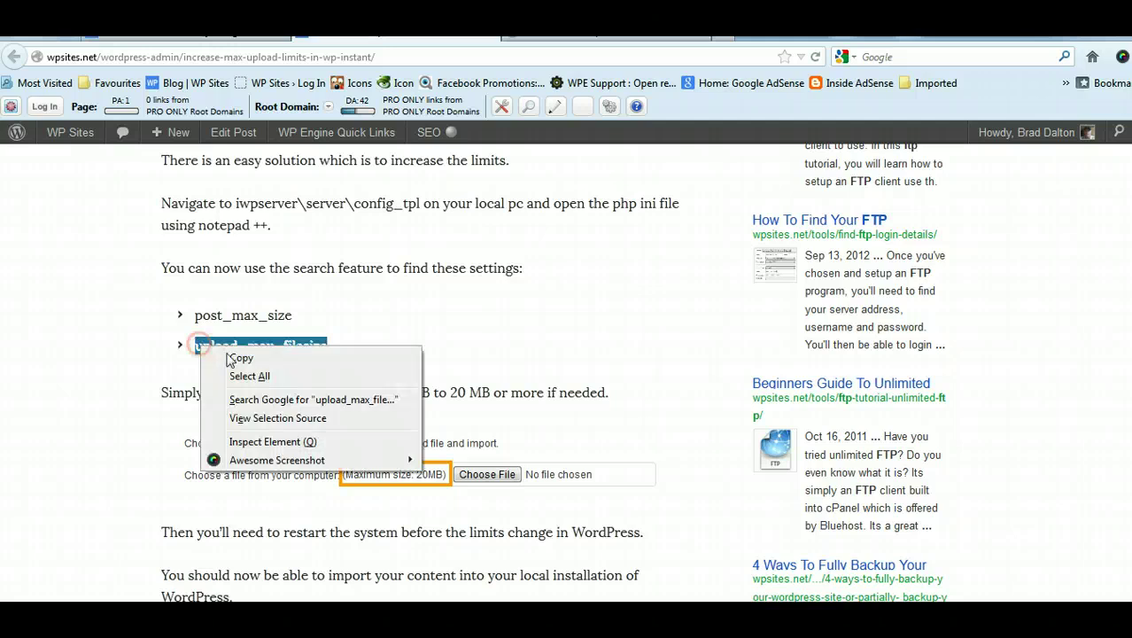
click(239, 358)
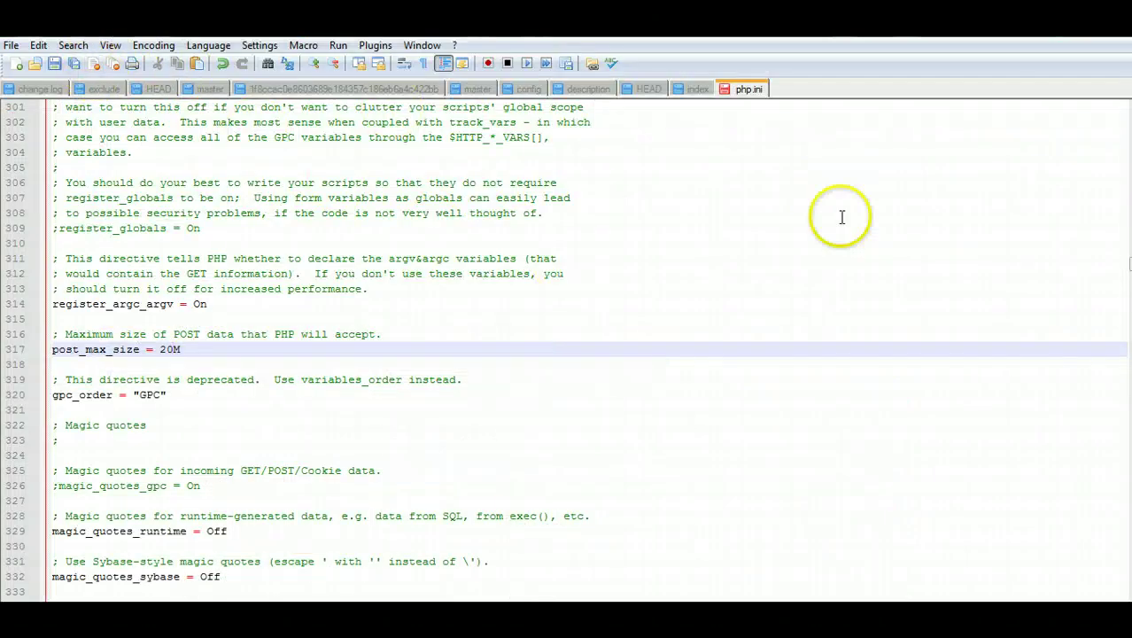
Step: Find upload_max_filesize in php.ini, change 2M to 20M, and close the file
key(ctrl+Home)
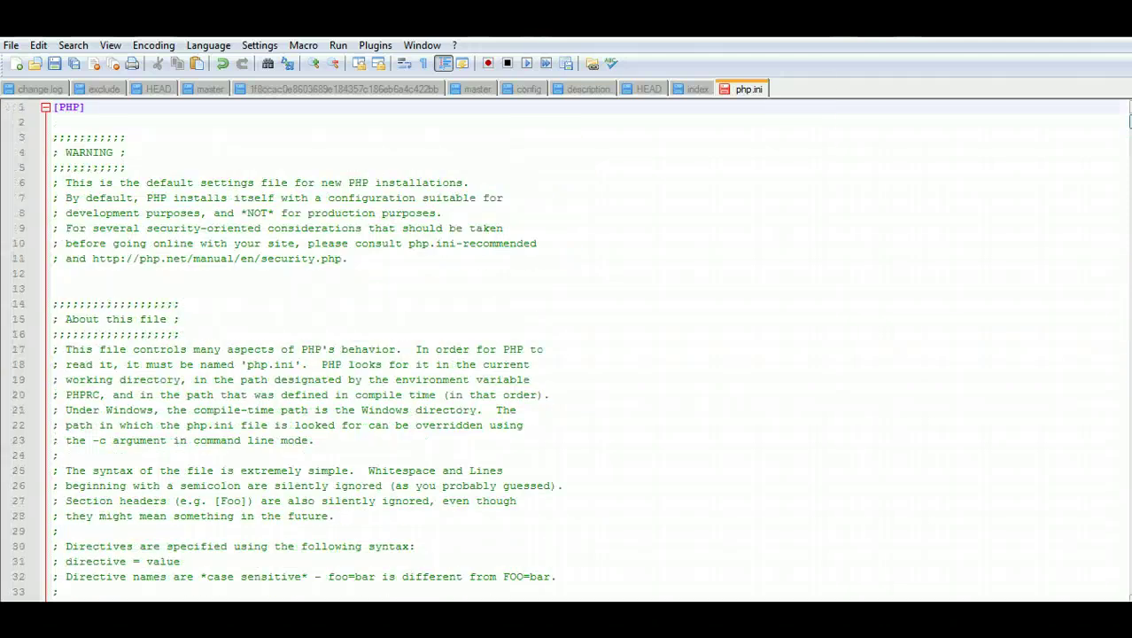
click(104, 270)
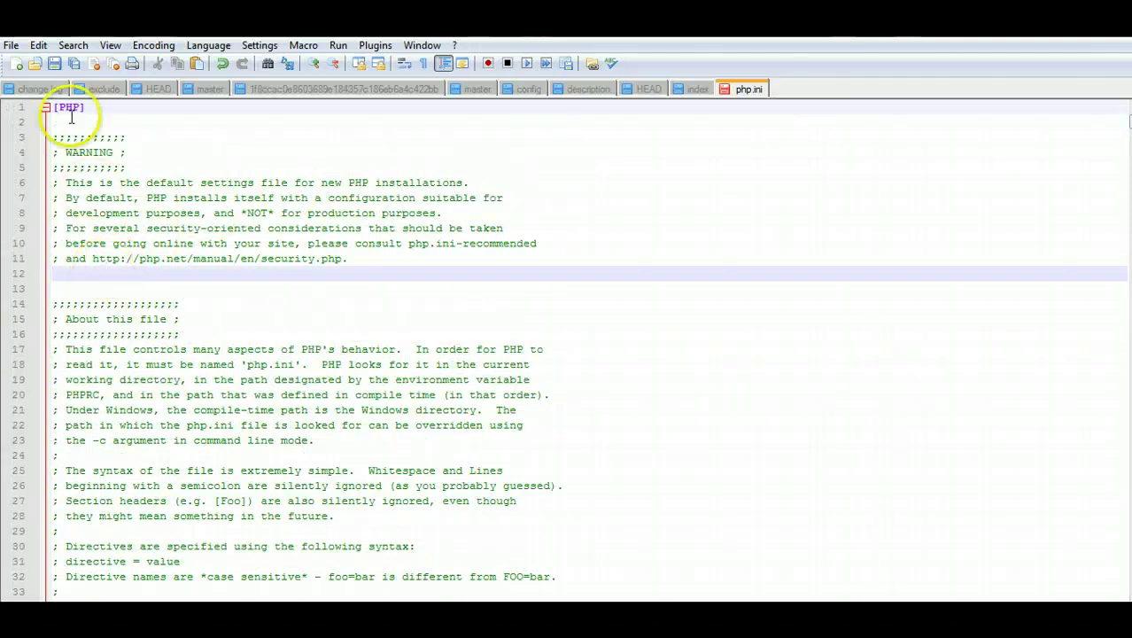
click(73, 45)
click(93, 65)
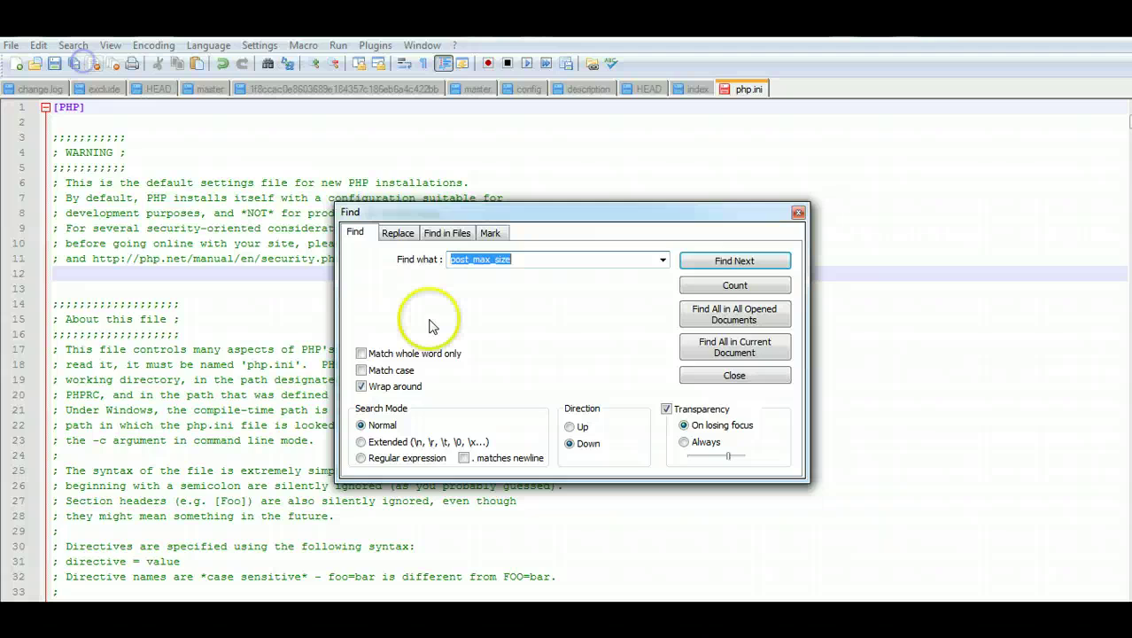
right_click(536, 257)
click(574, 332)
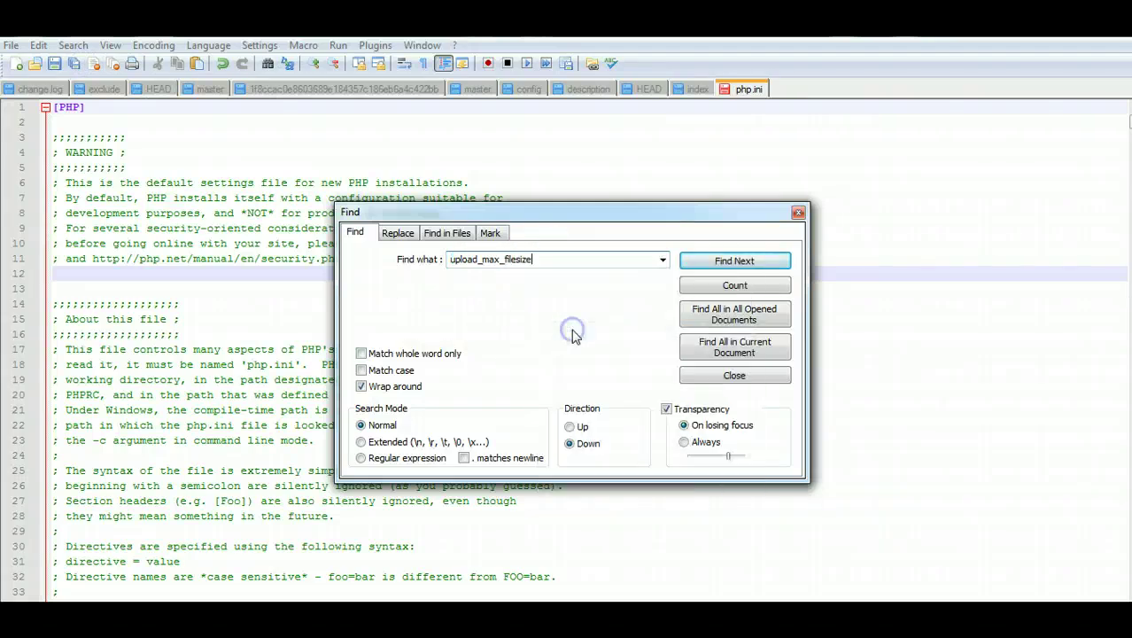
click(707, 262)
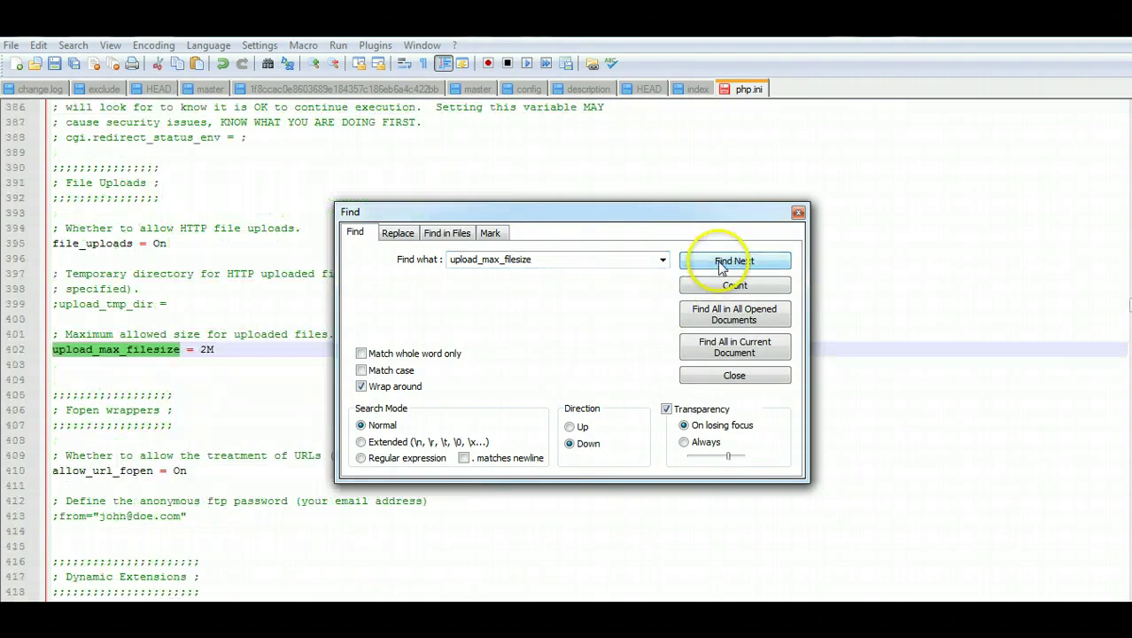
click(209, 351)
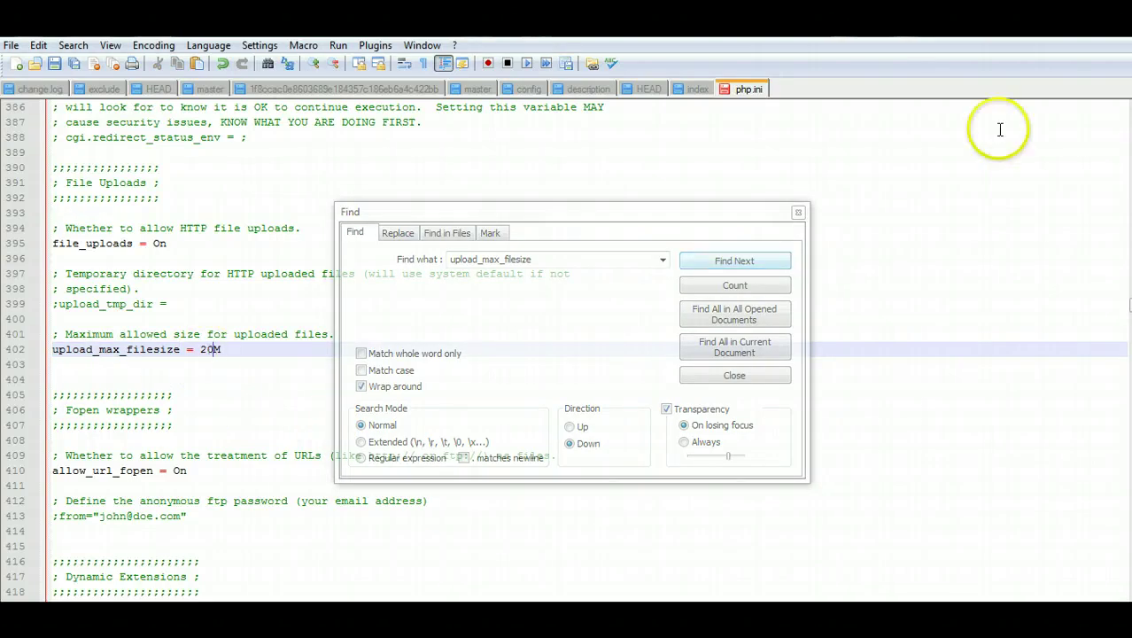
click(1096, 49)
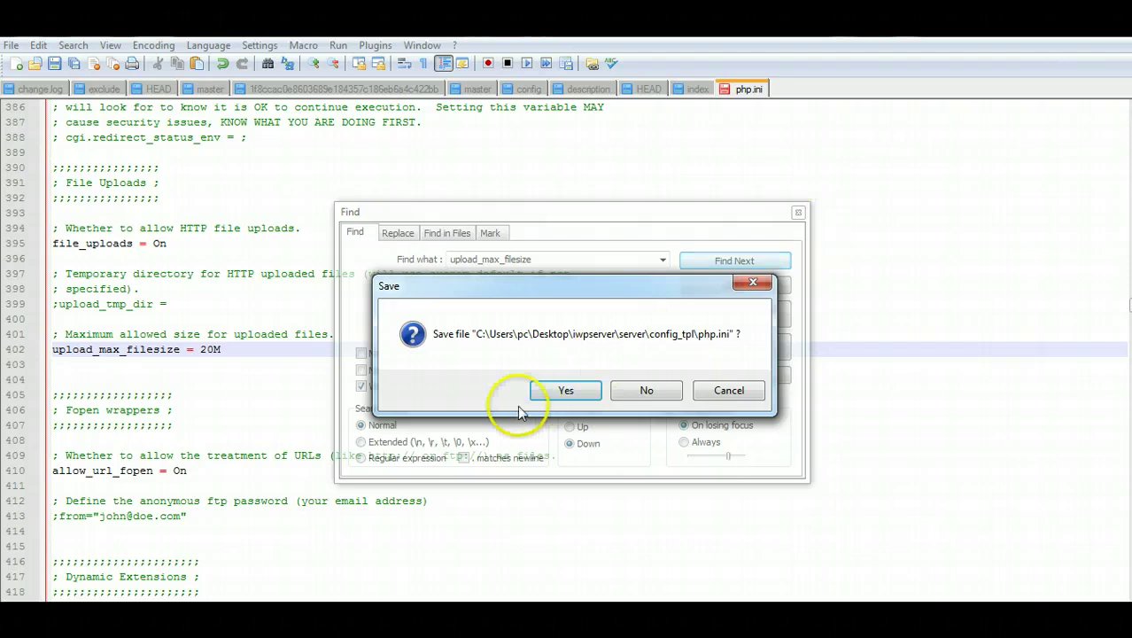
Step: Save php.ini, close the config folder, and reload the local Import WordPress upload form
click(556, 391)
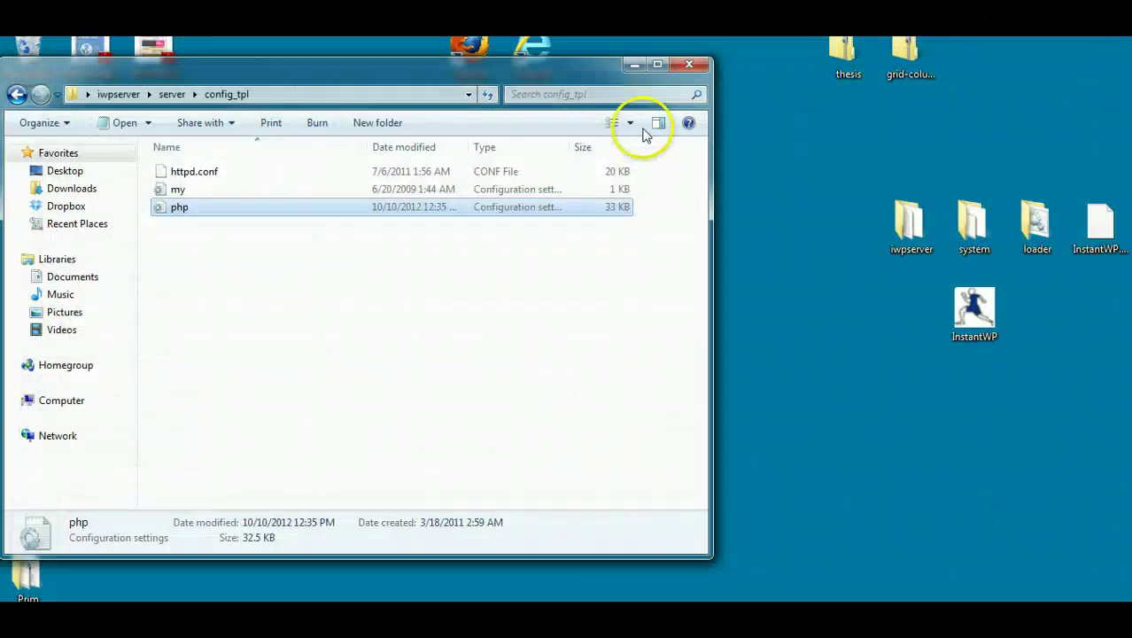
click(689, 67)
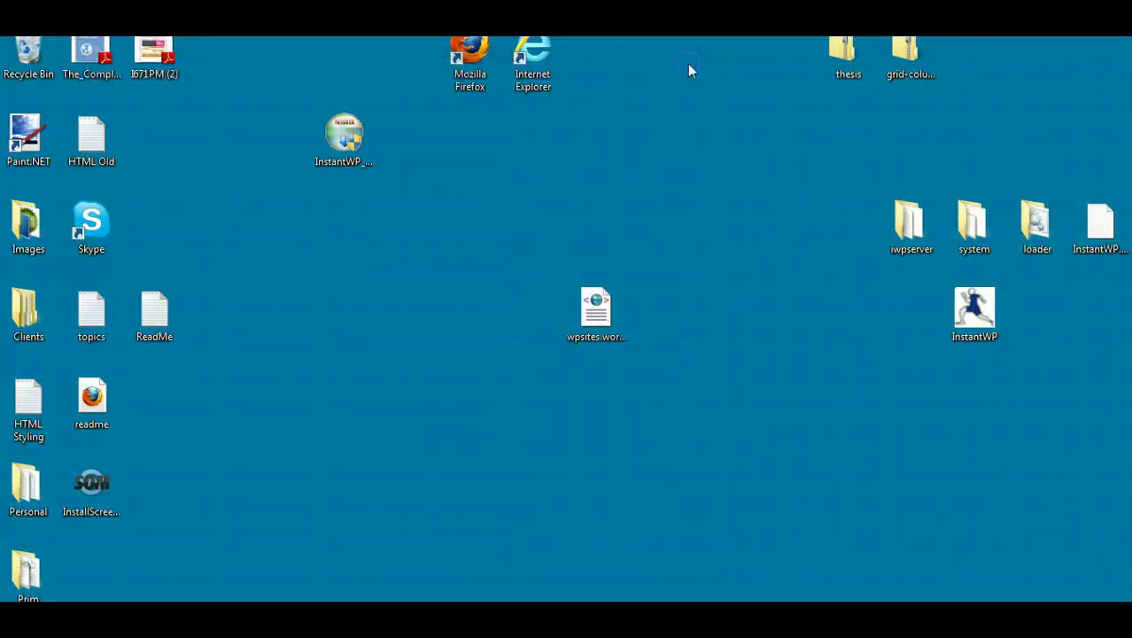
mouse_move(229, 616)
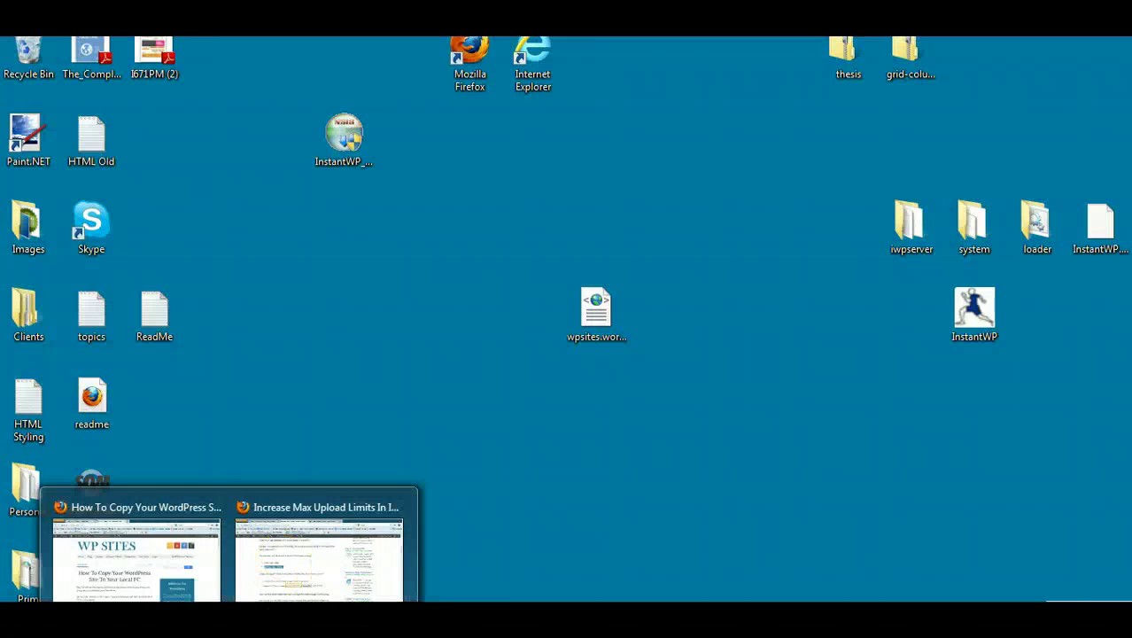
click(229, 616)
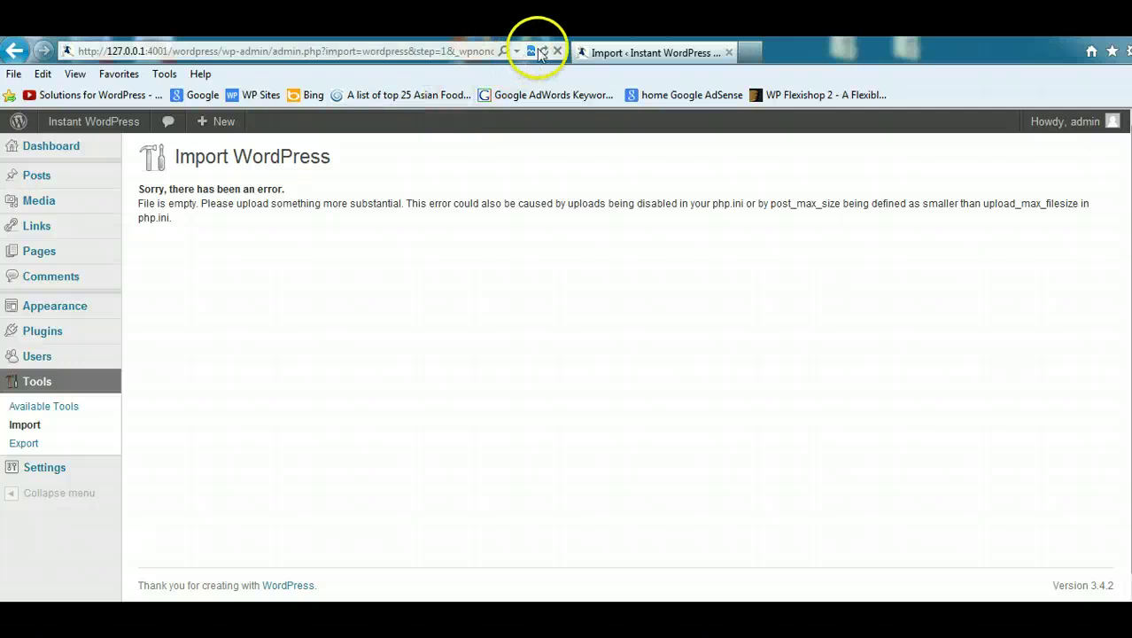
click(544, 50)
click(630, 419)
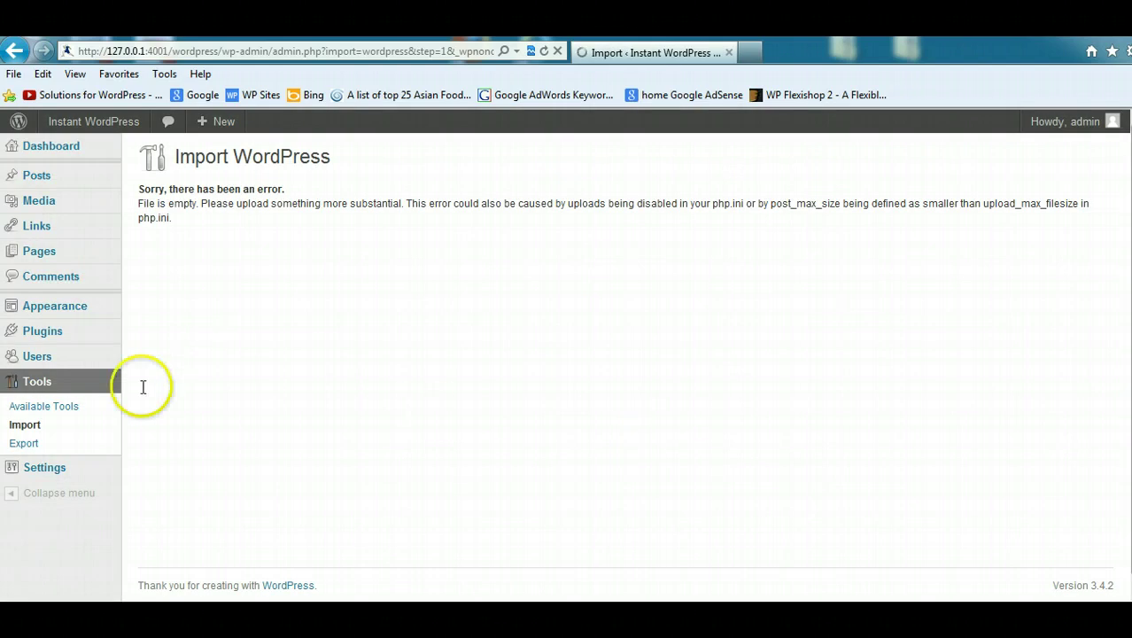
click(39, 428)
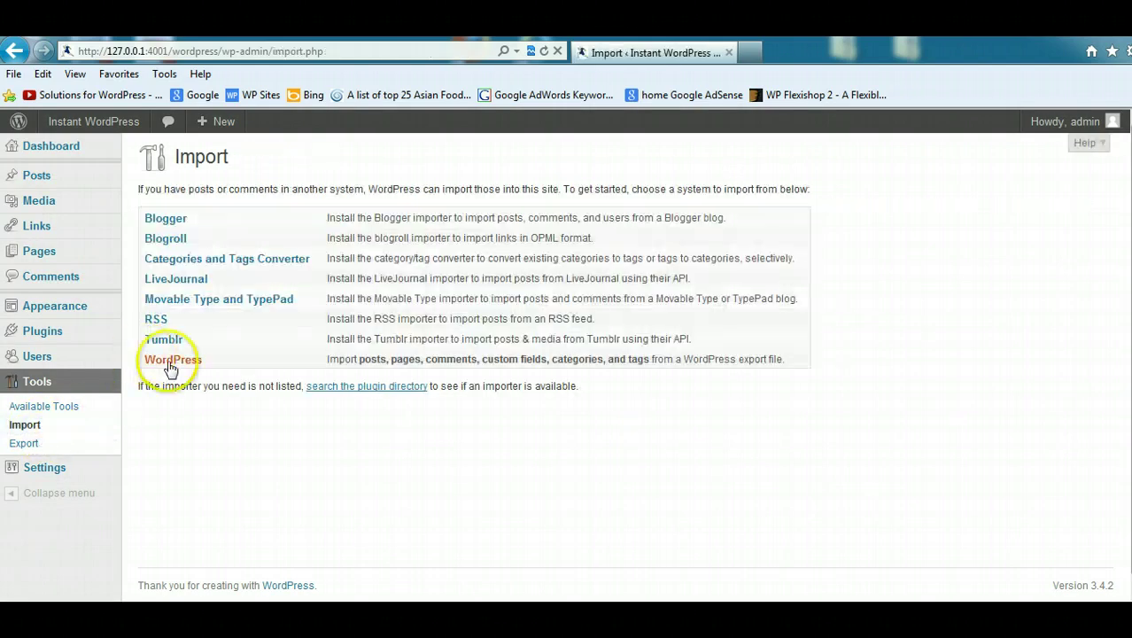
click(173, 359)
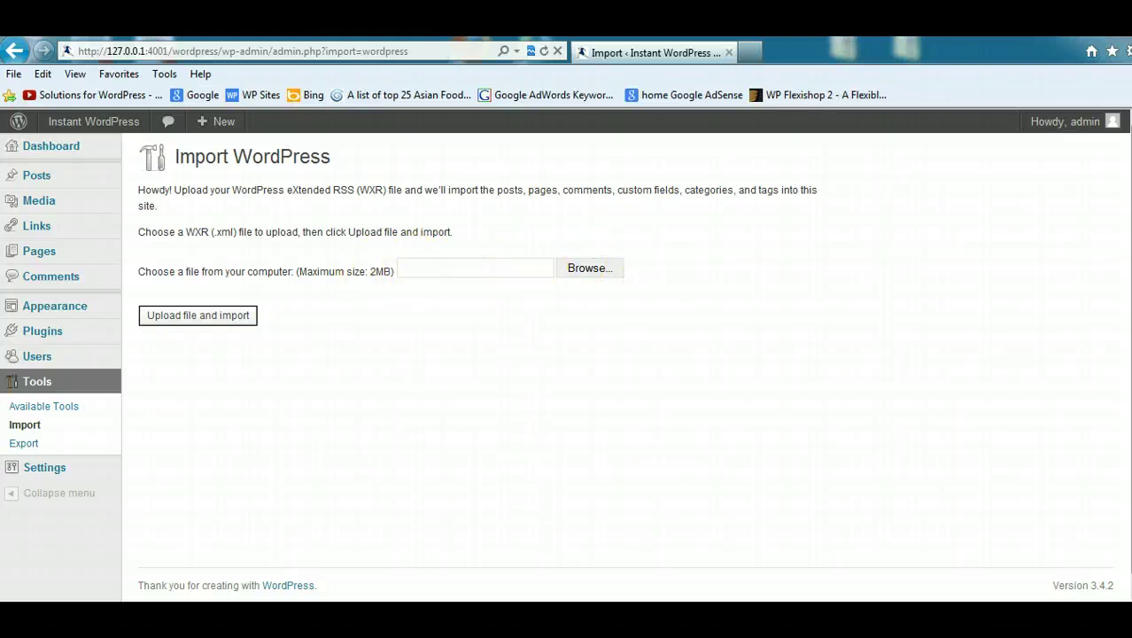
Step: Shut down the running InstantWP control panel
click(904, 47)
mouse_move(479, 620)
click(476, 592)
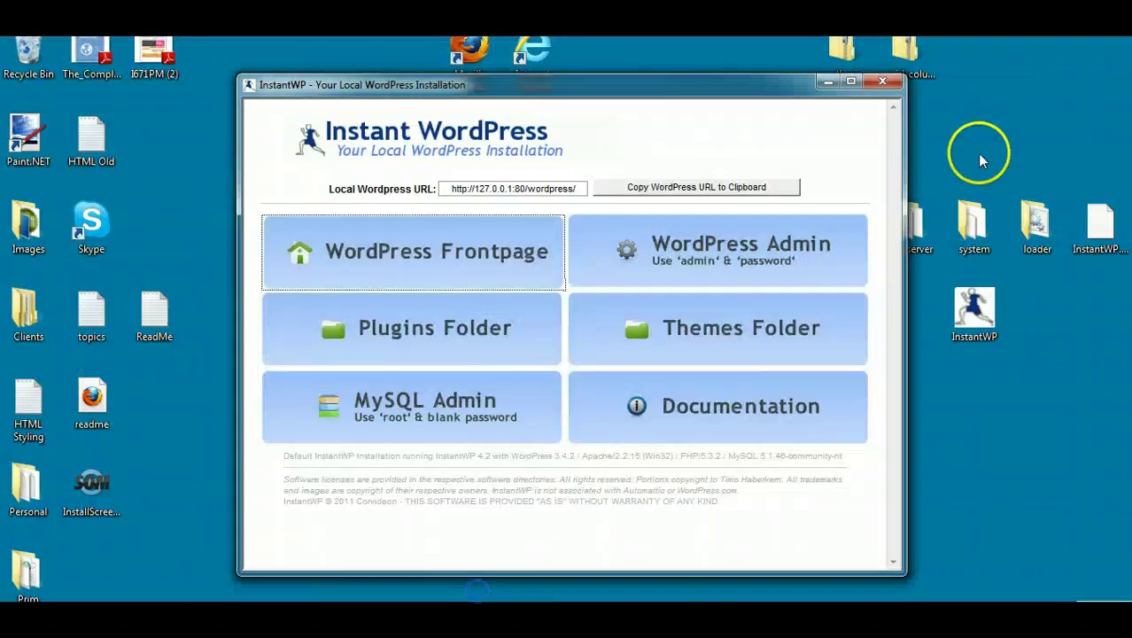
click(882, 80)
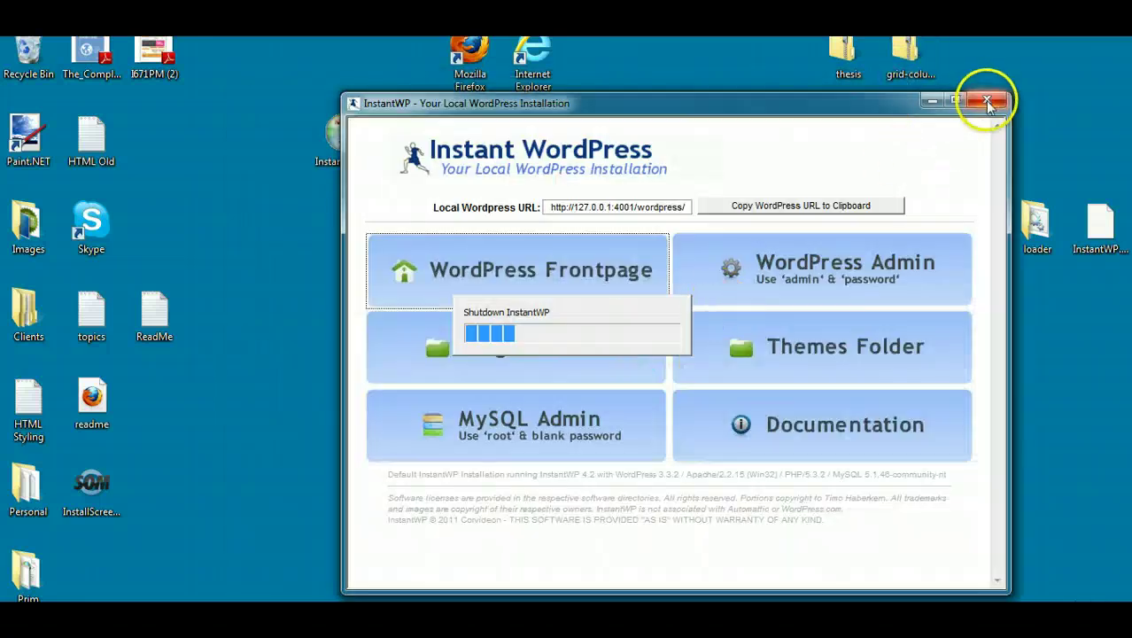
click(980, 99)
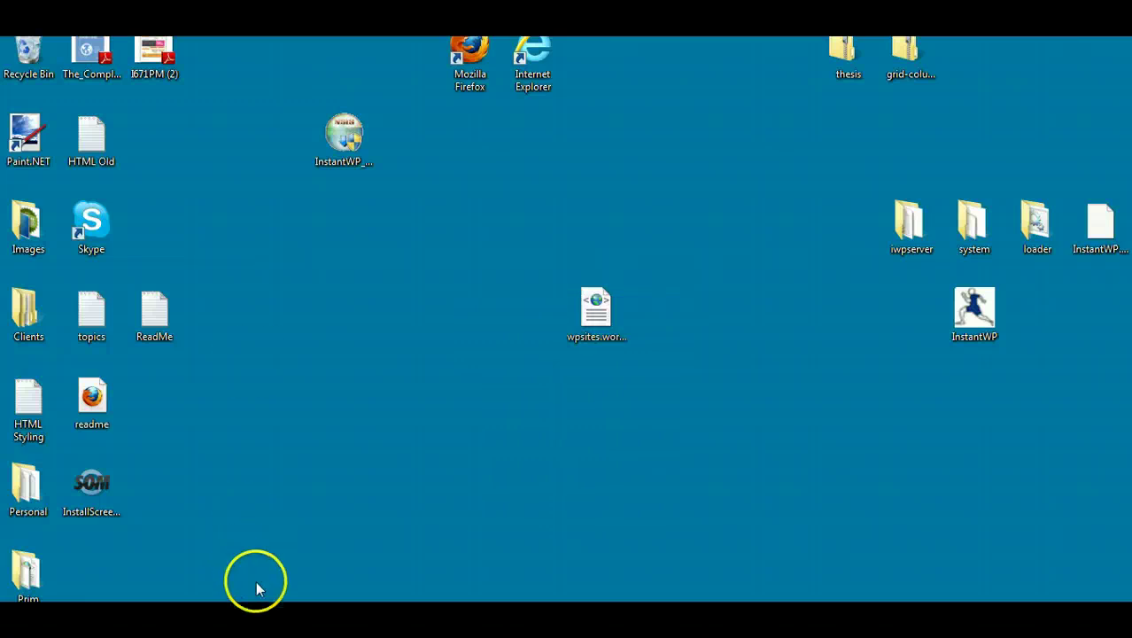
Step: Relaunch Instant WordPress and log in to its WordPress admin with the admin password
drag(950, 312, 895, 151)
double_click(904, 136)
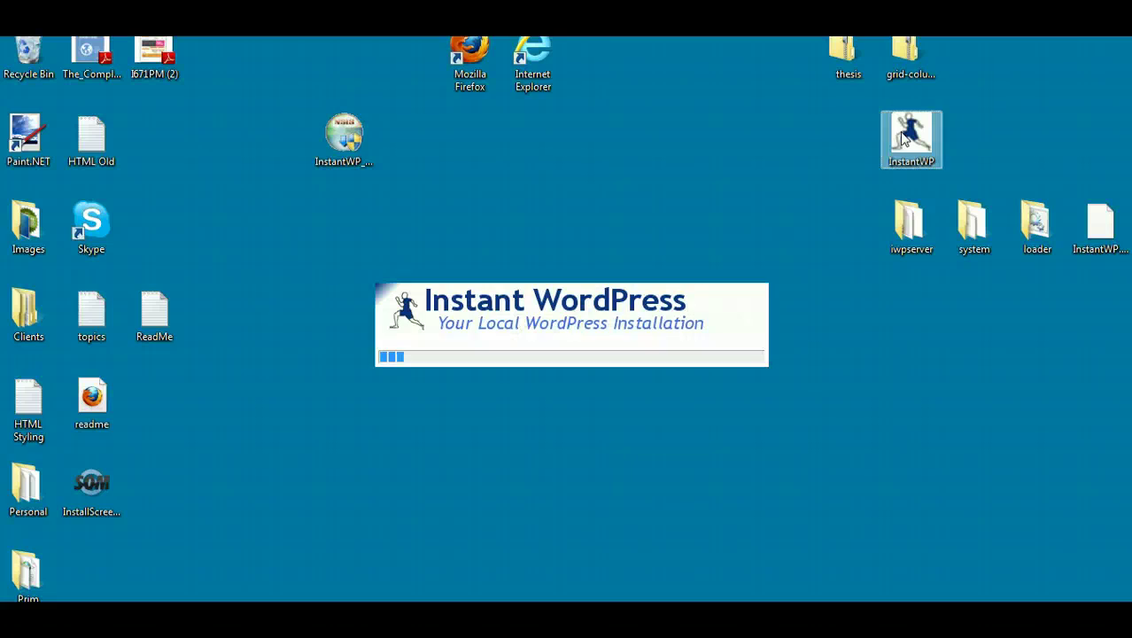
click(453, 174)
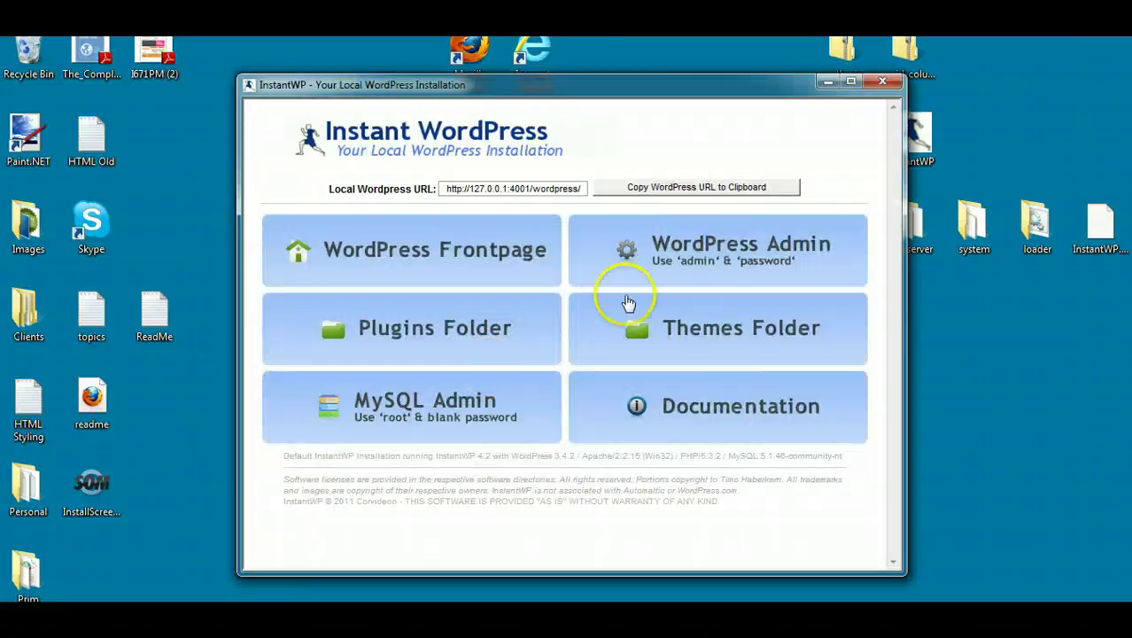
click(700, 241)
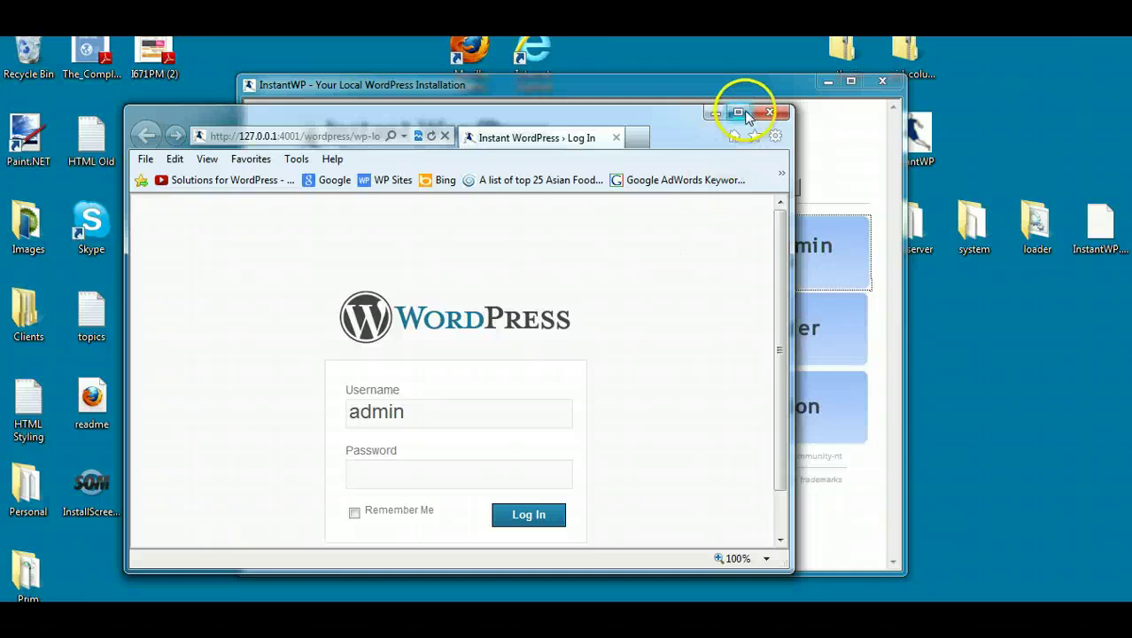
click(738, 112)
text(p)
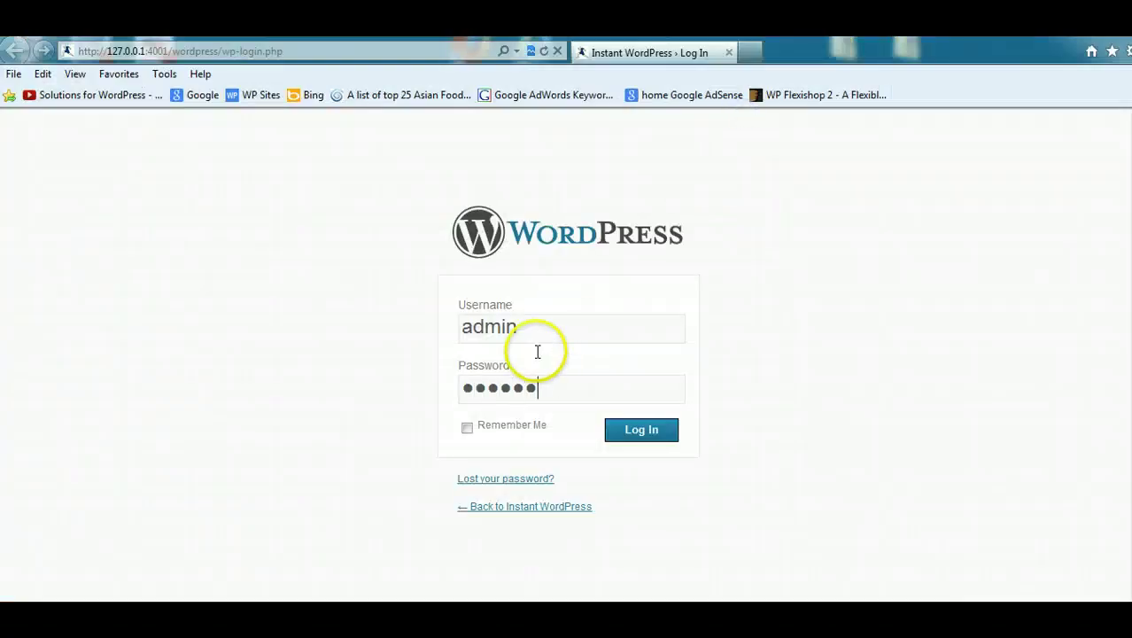
click(643, 432)
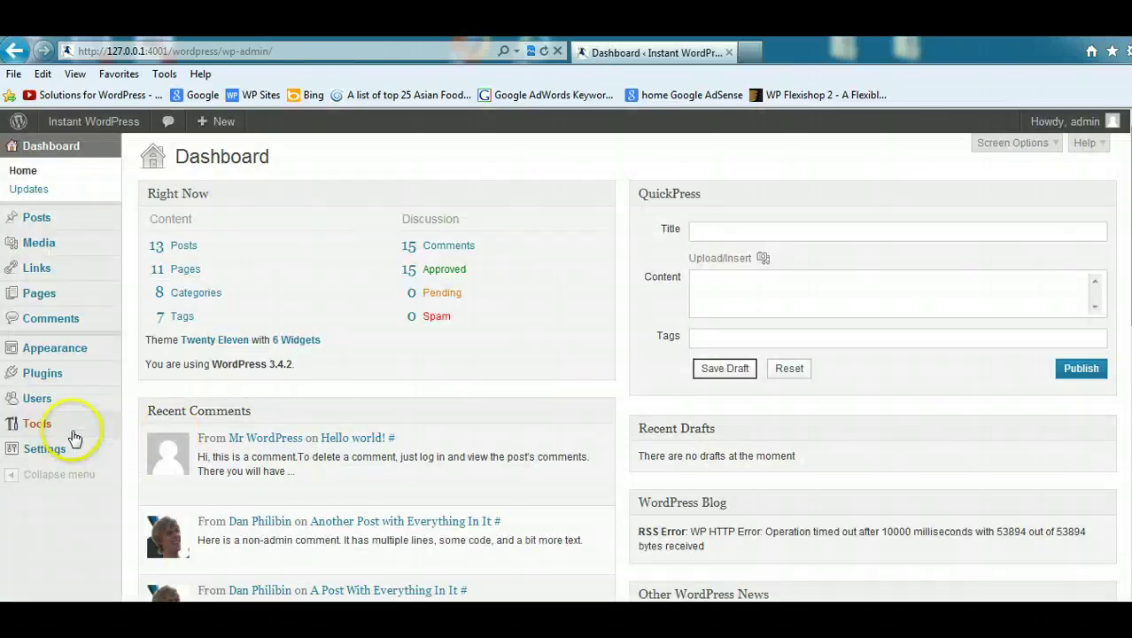
Step: Upload the wpsites.wordpress.2012-10-10 export file through the WordPress importer
mouse_move(71, 435)
click(150, 441)
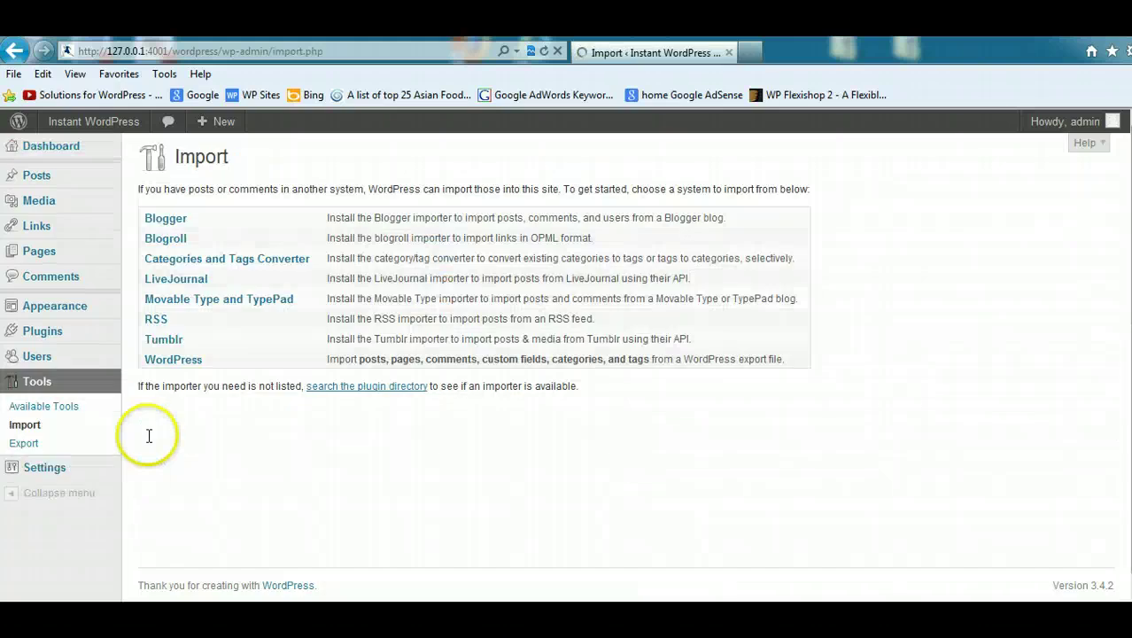
click(188, 359)
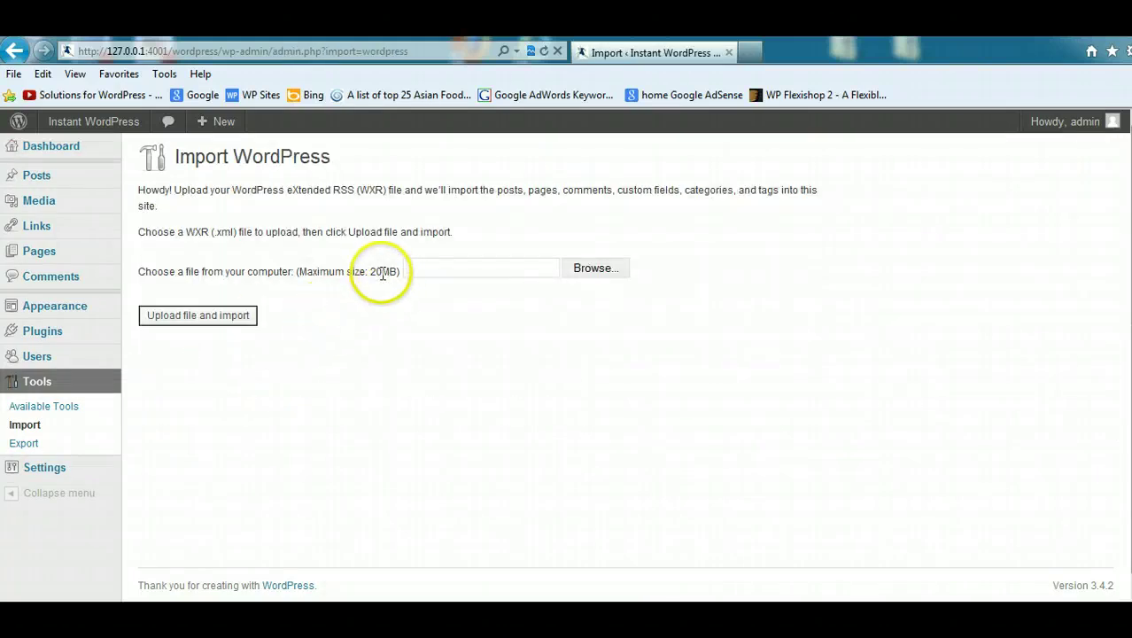
click(577, 267)
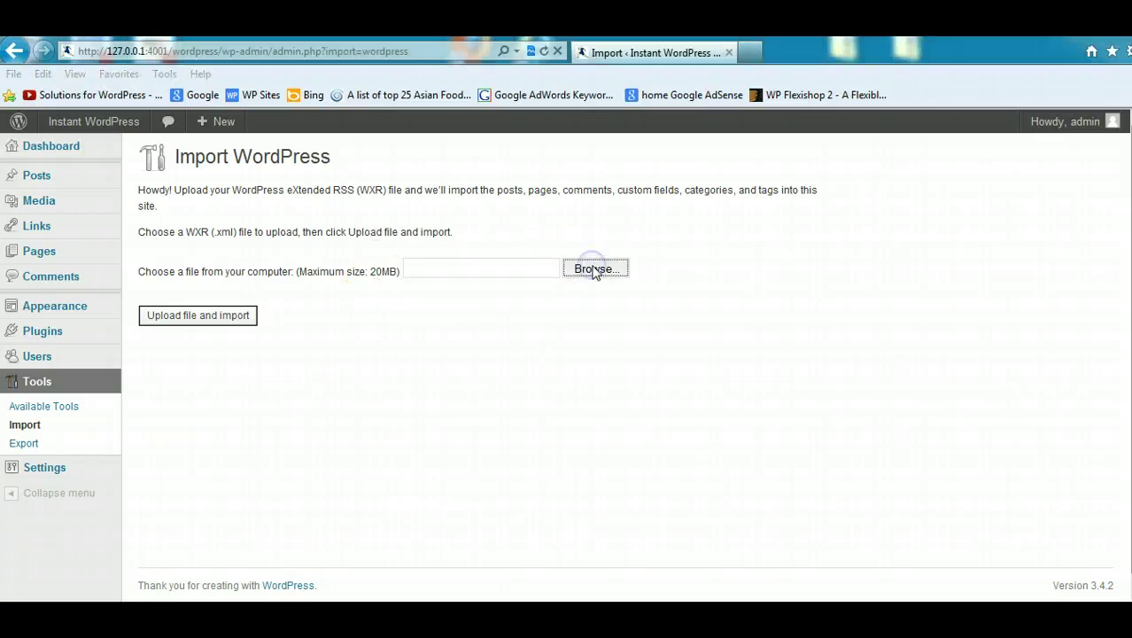
drag(559, 133, 566, 317)
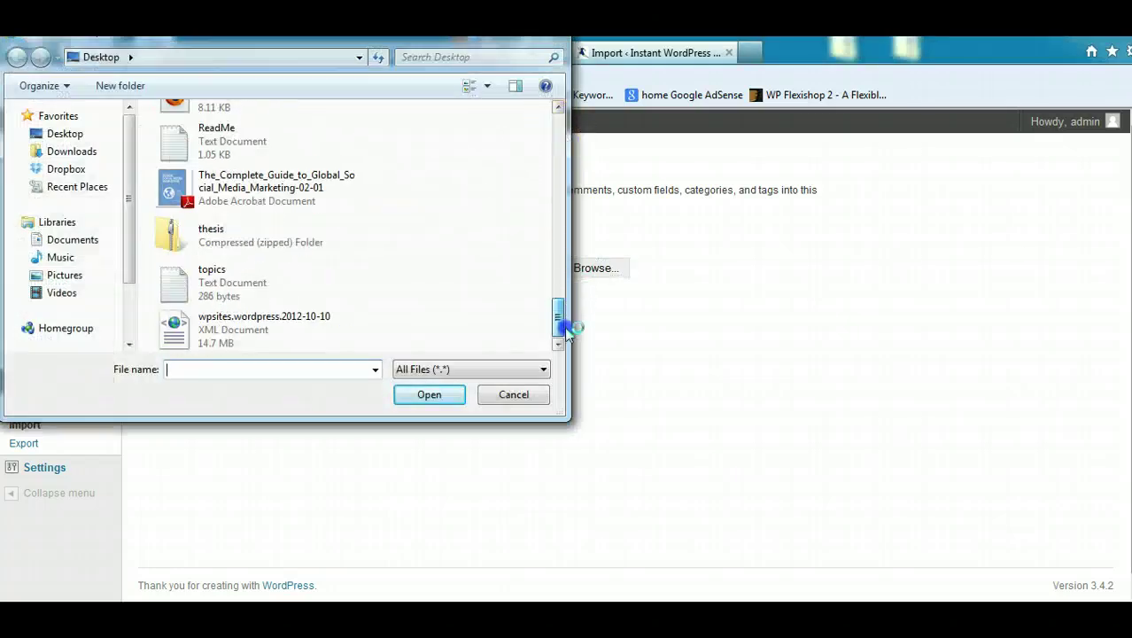
double_click(285, 310)
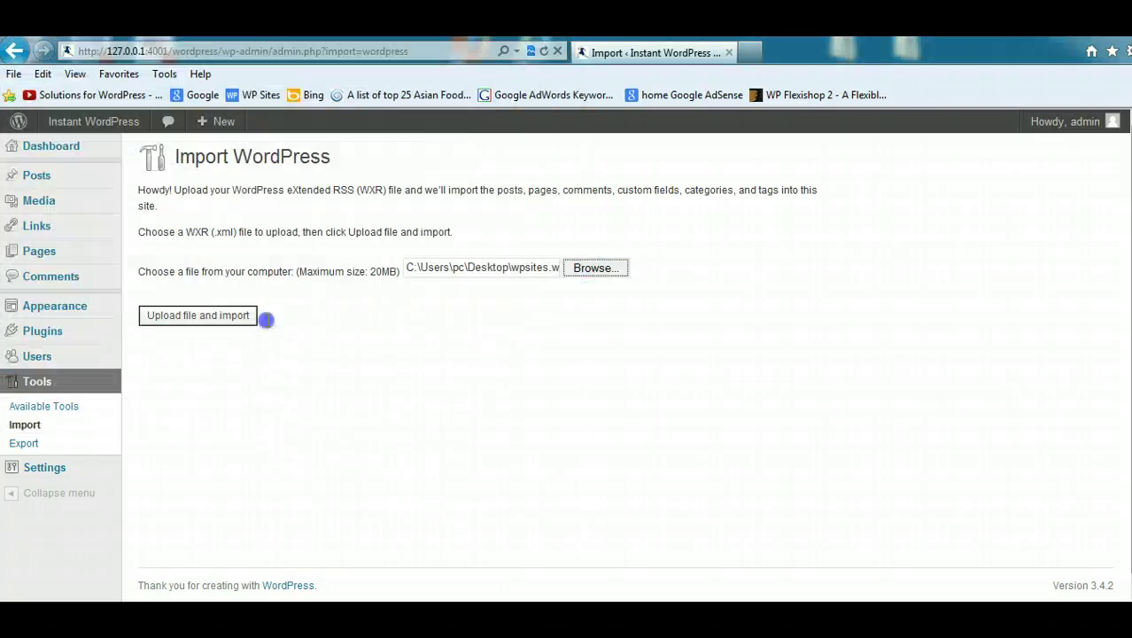
click(220, 316)
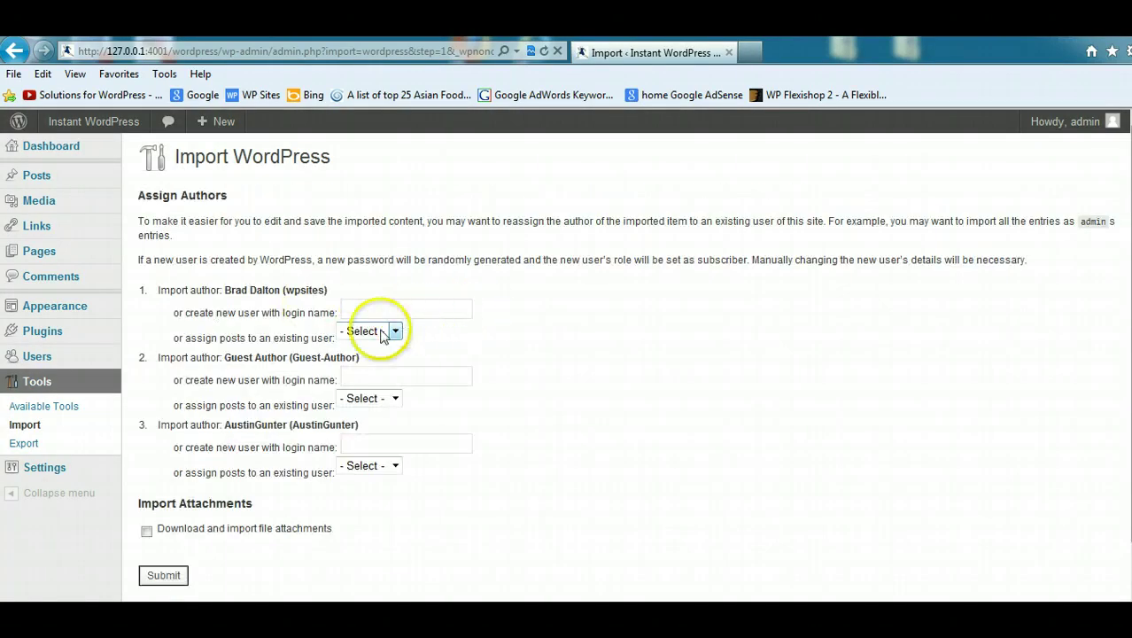
Step: Assign all three imported authors' posts to admin and include file attachments
click(394, 332)
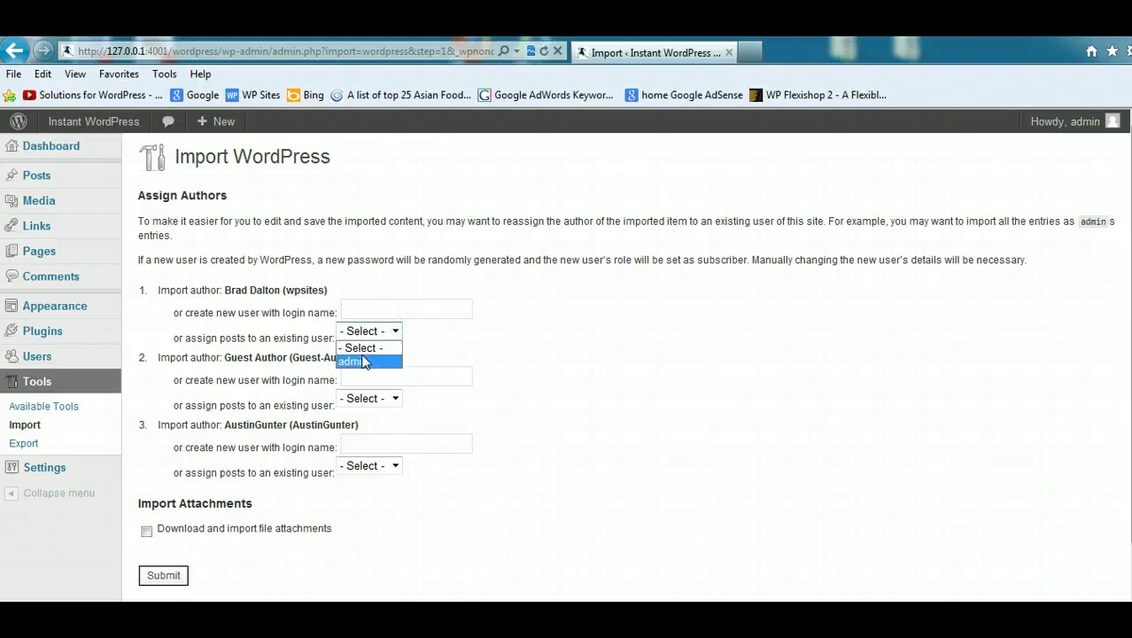
click(364, 358)
click(394, 398)
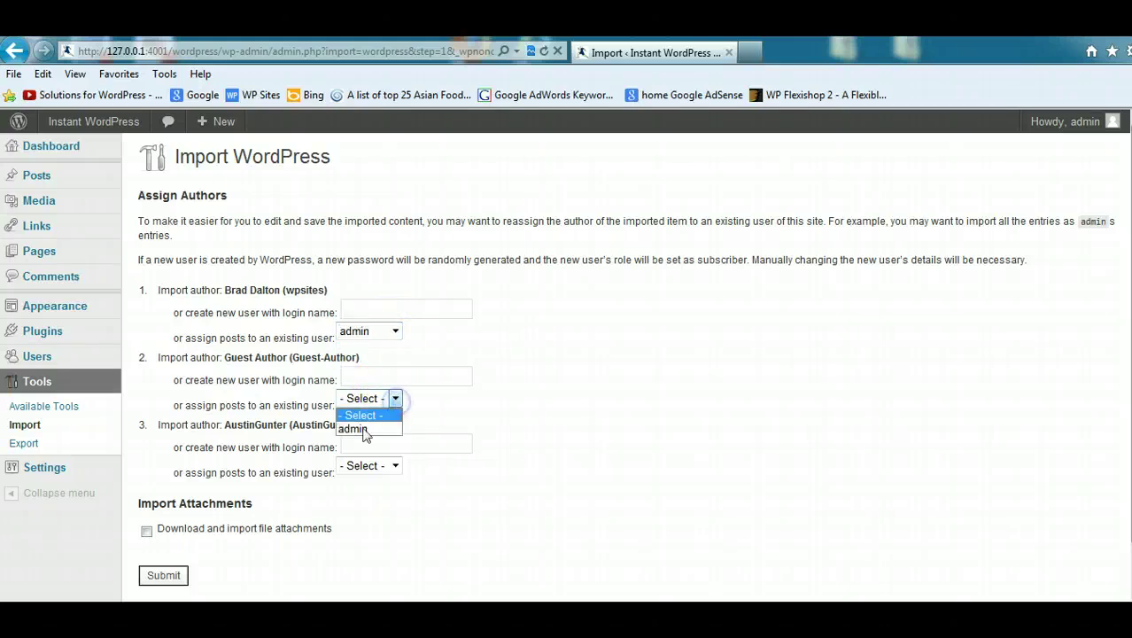
click(359, 426)
click(394, 467)
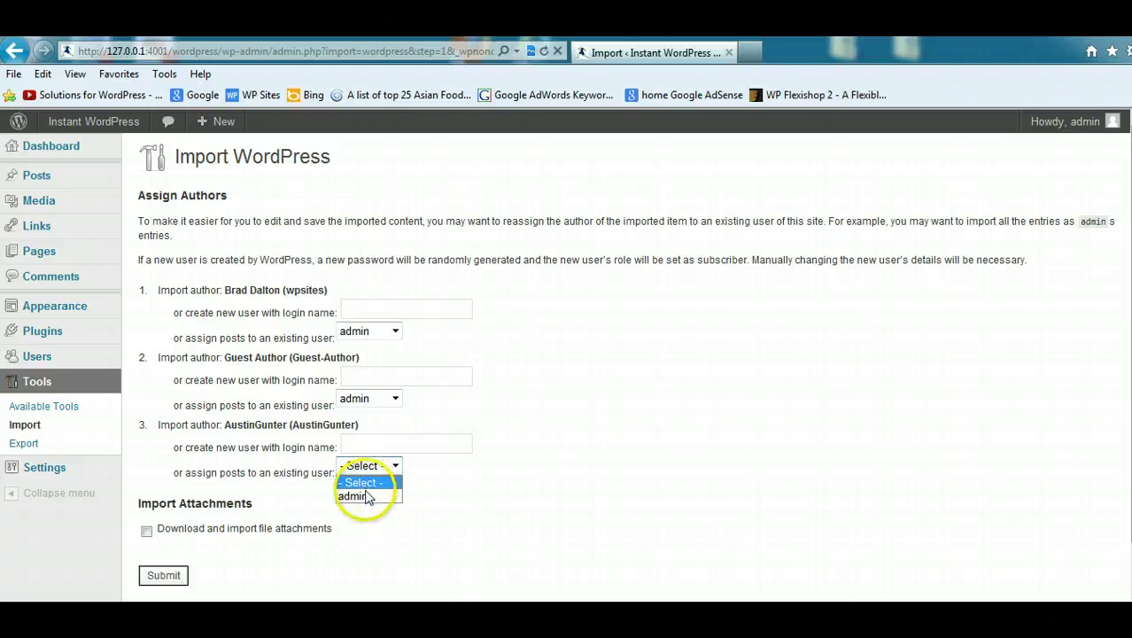
click(367, 496)
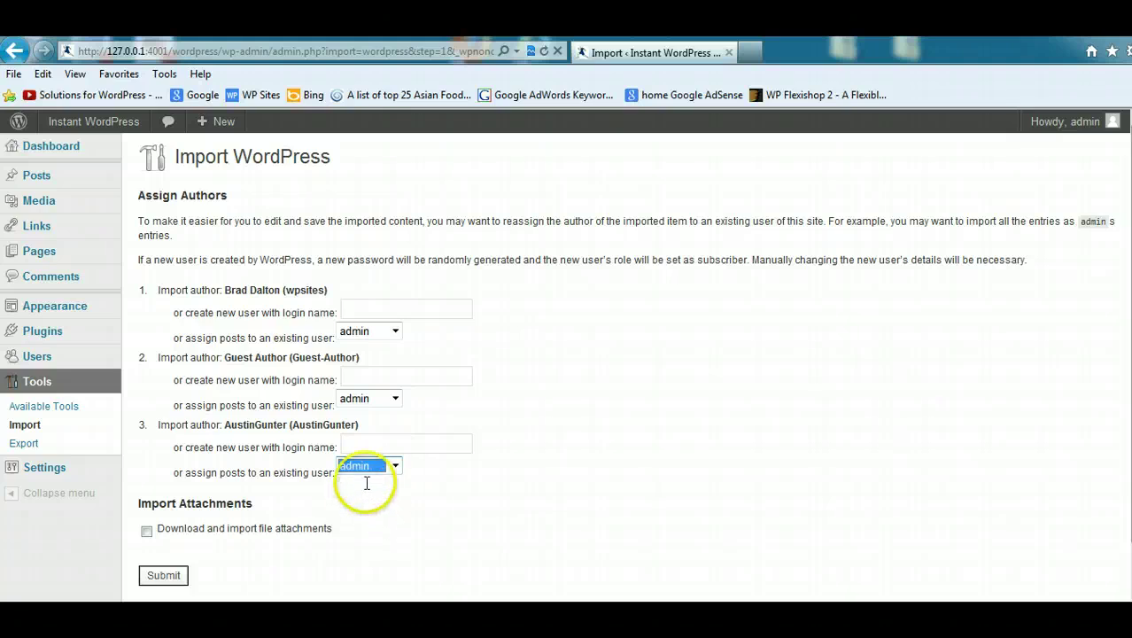
click(146, 532)
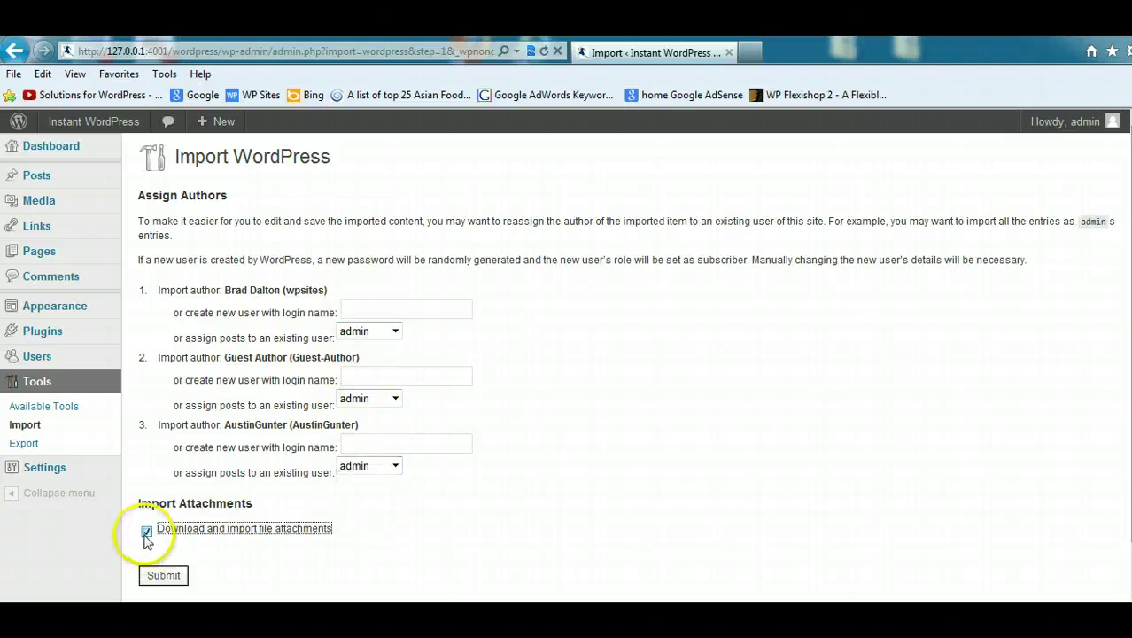
Step: Run the import of the wpsites posts, then return to the wpsites.net tutorial in Firefox
click(162, 576)
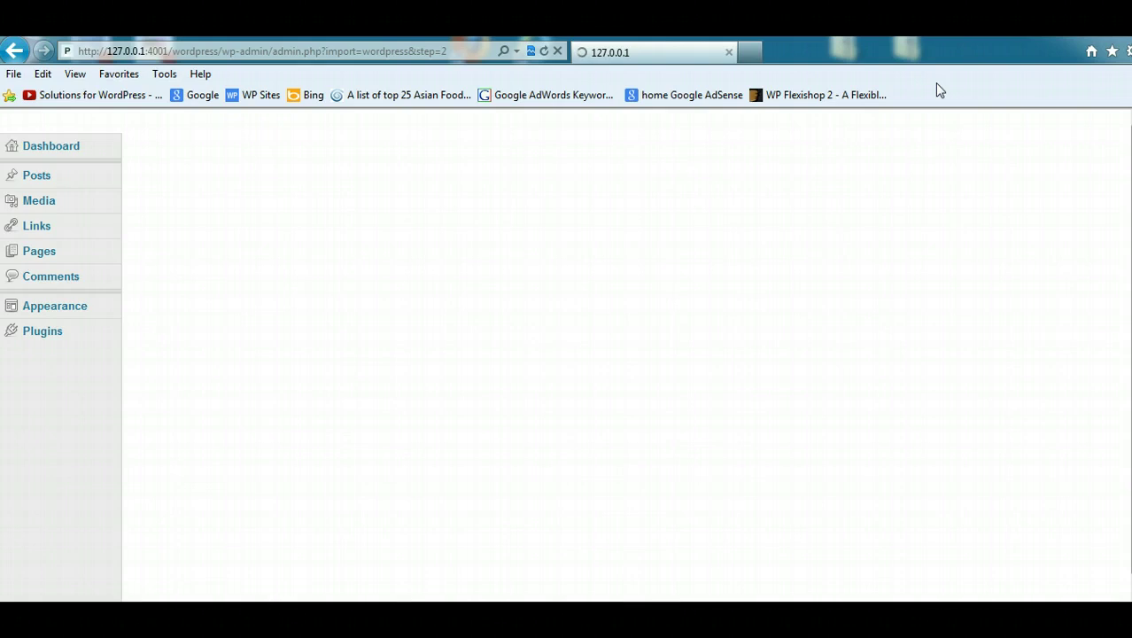
click(228, 453)
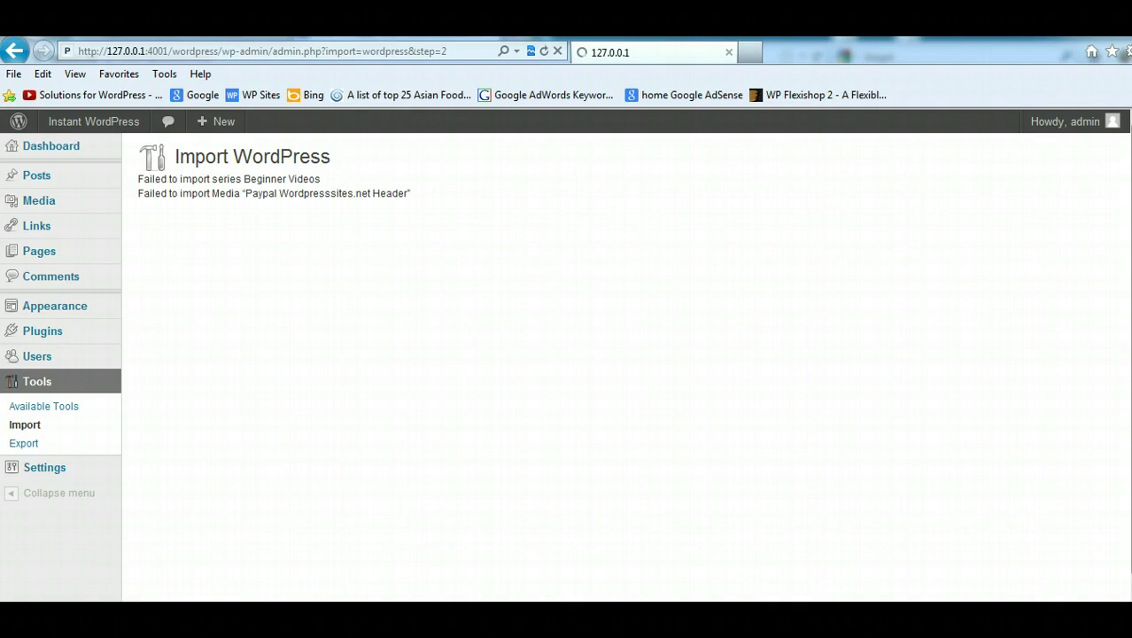
click(833, 158)
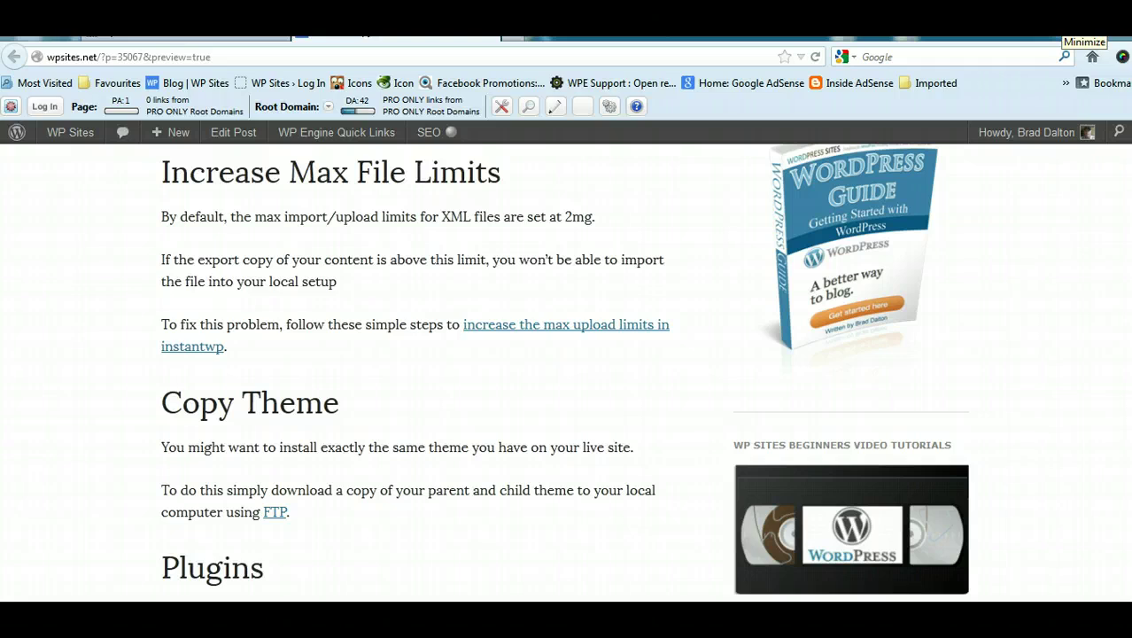
Step: Hide the browser and InstantWP panel, then launch FileZilla
click(1075, 39)
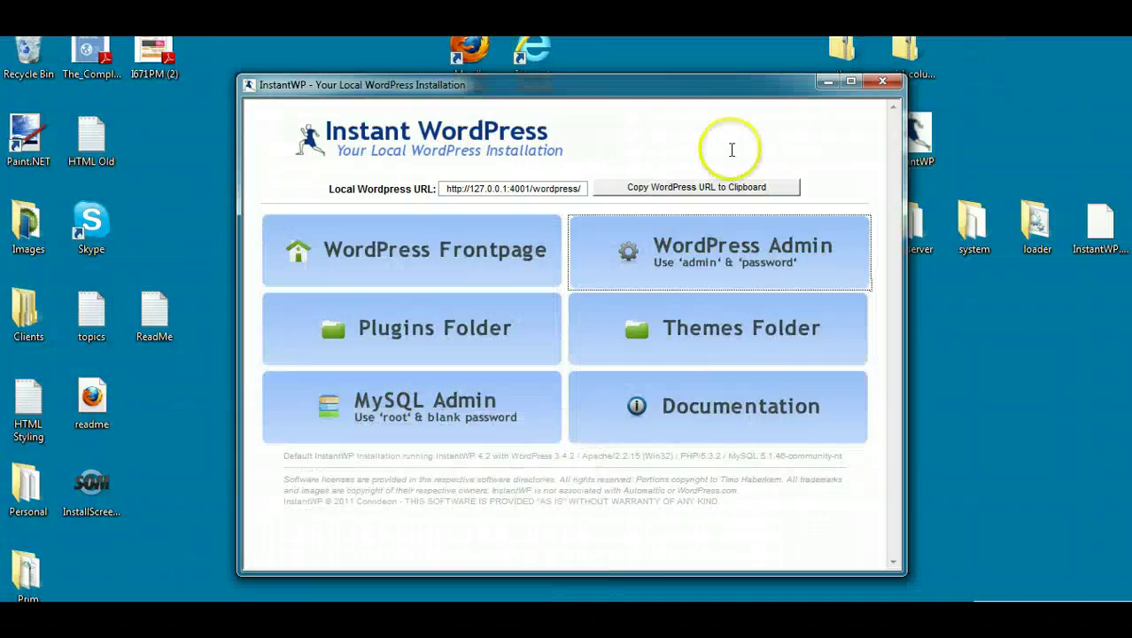
click(824, 83)
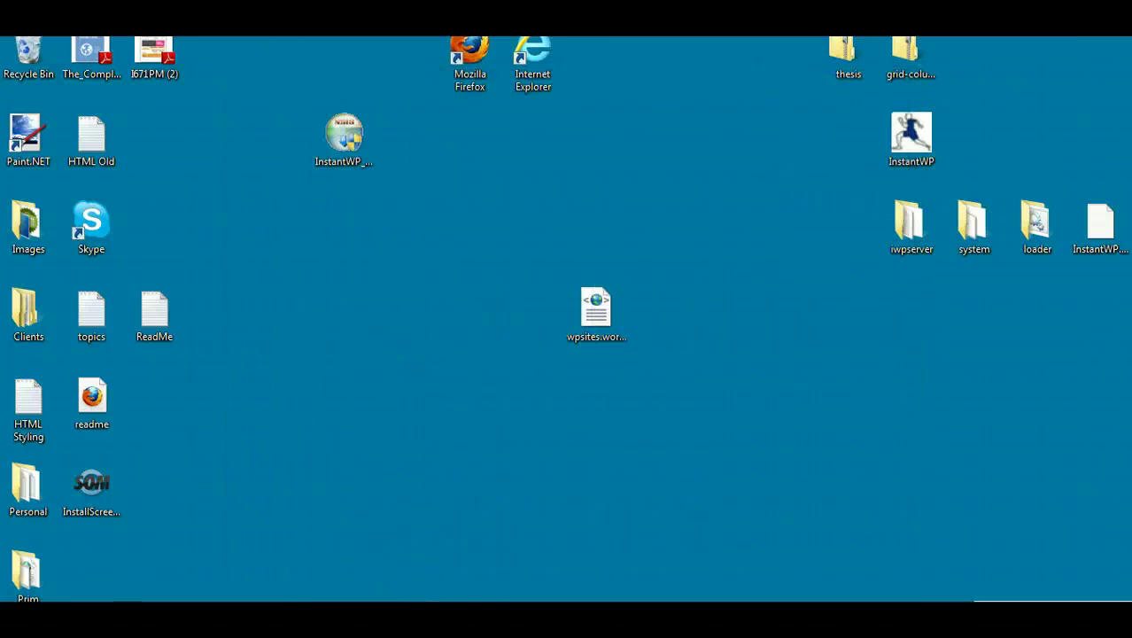
click(25, 620)
click(66, 91)
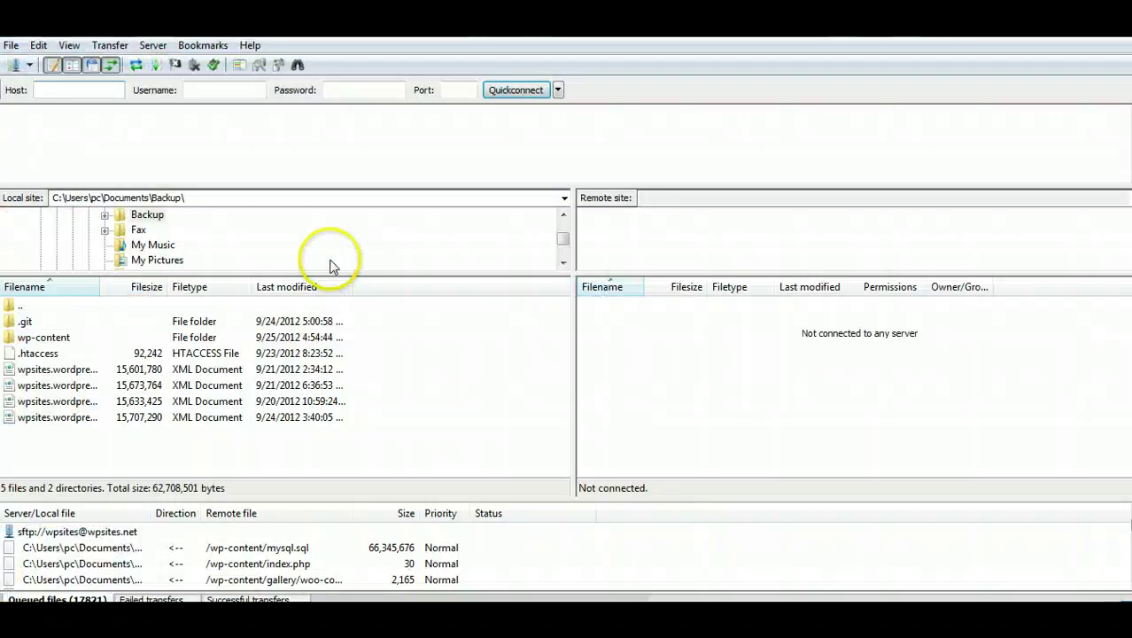
Step: Connect to the saved wpsites.net server and open the remote /wp-content/themes folder
click(12, 46)
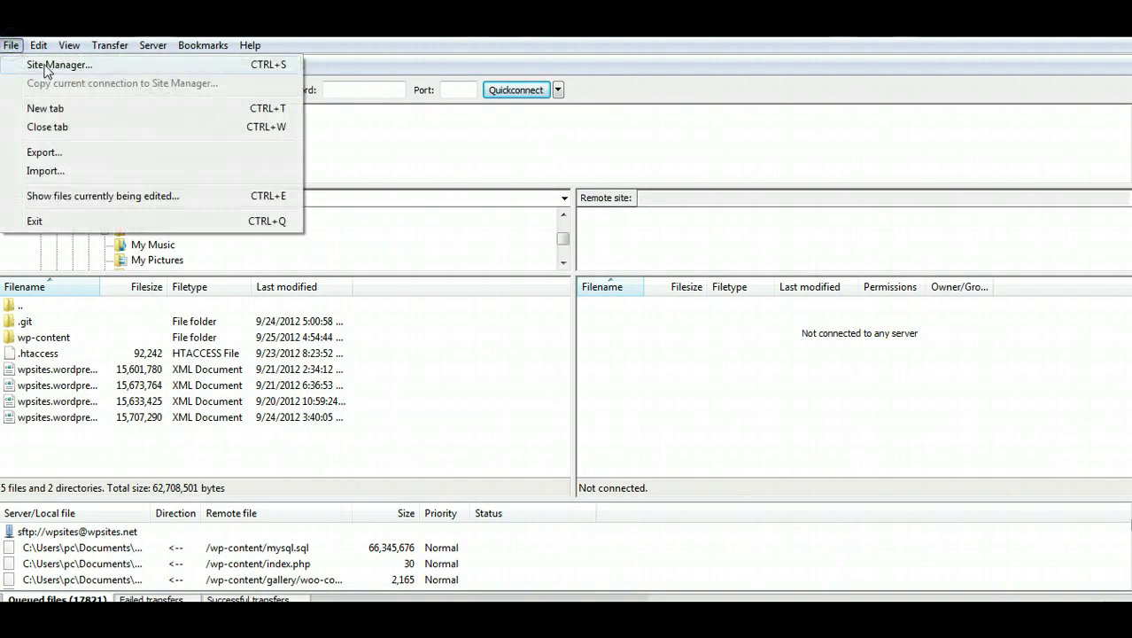
click(35, 66)
click(499, 487)
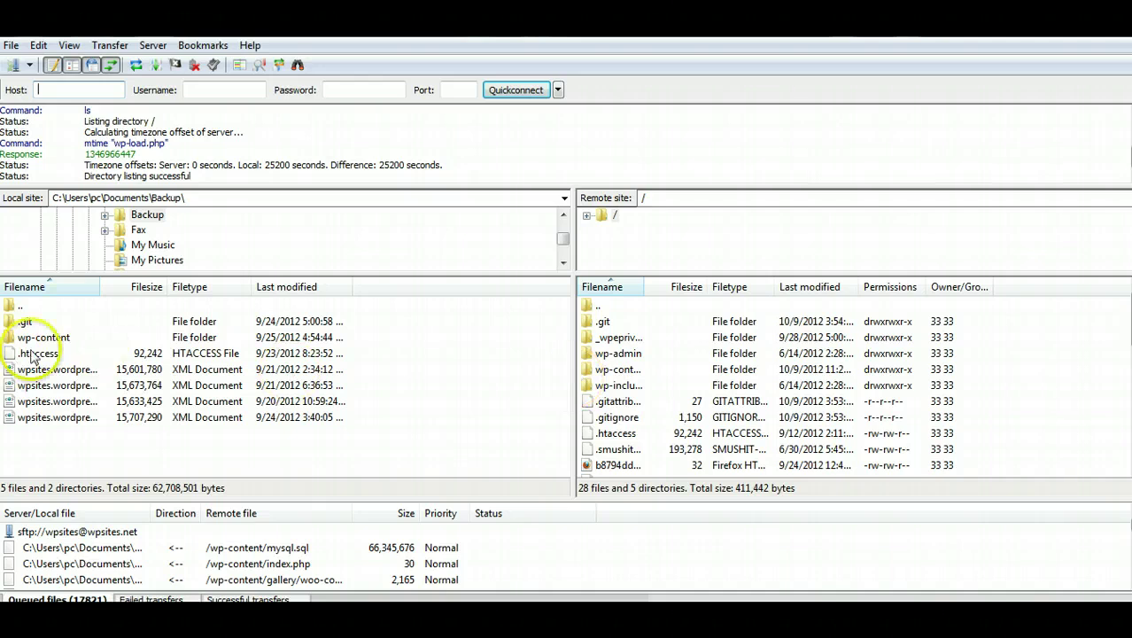
double_click(650, 370)
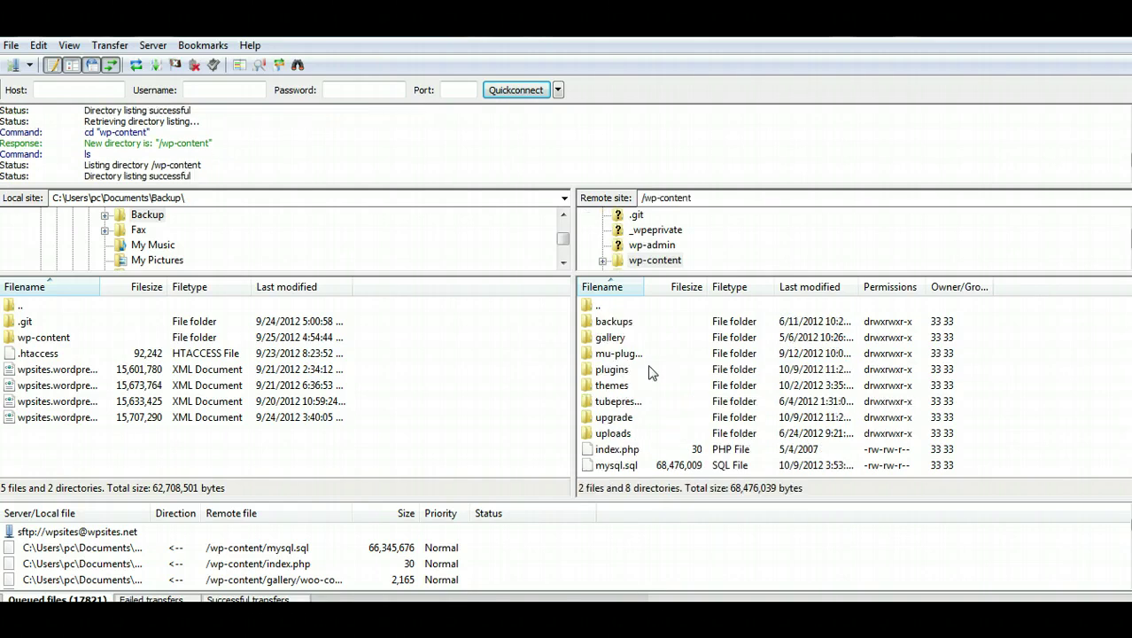
double_click(656, 385)
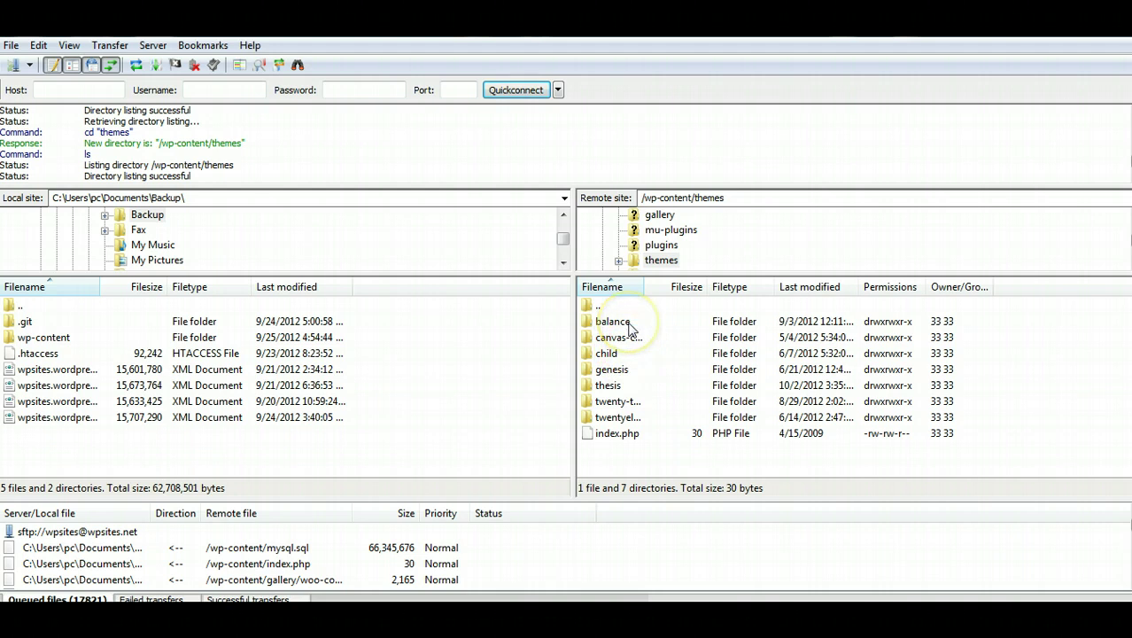
Step: Check the Download option for the server's balance and genesis folders, then show the desktop
click(630, 326)
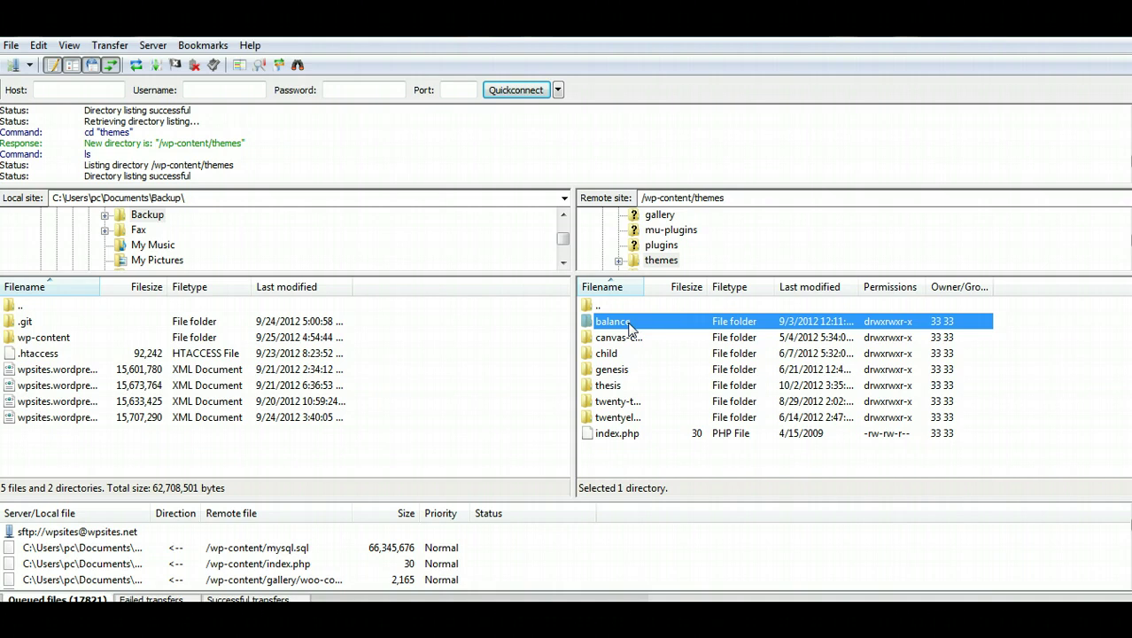
right_click(630, 328)
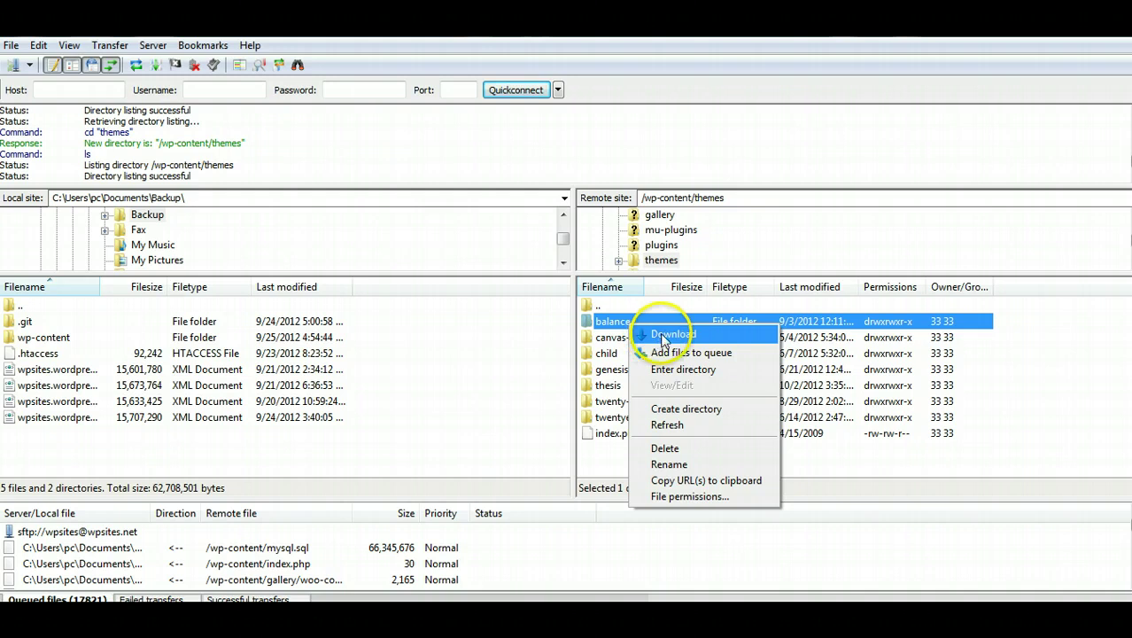
click(611, 372)
right_click(611, 372)
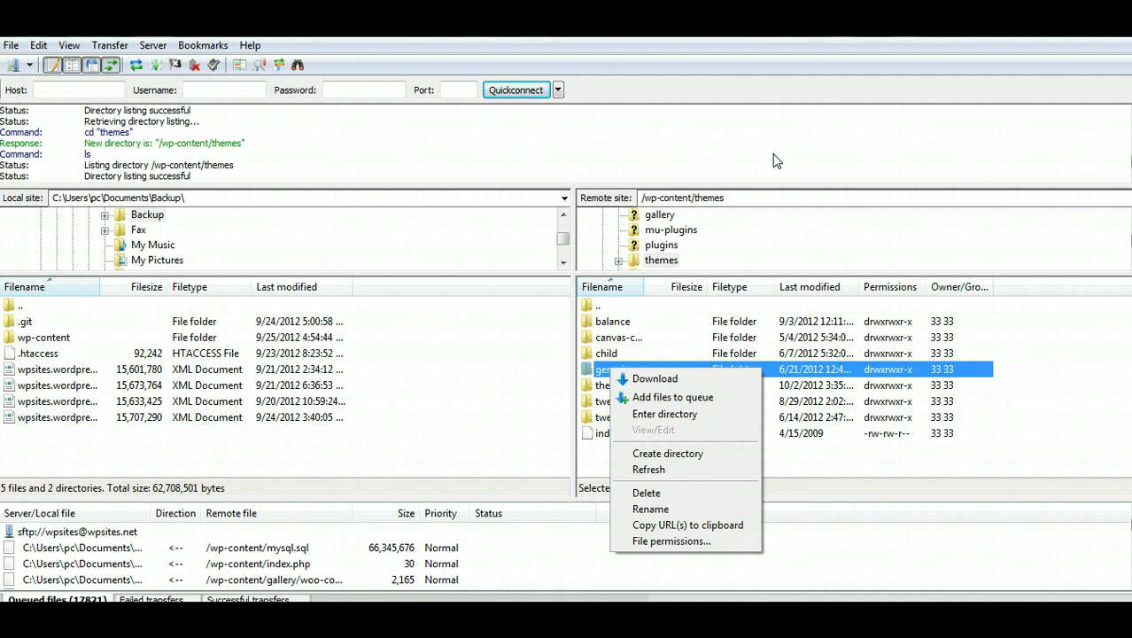
key(super+d)
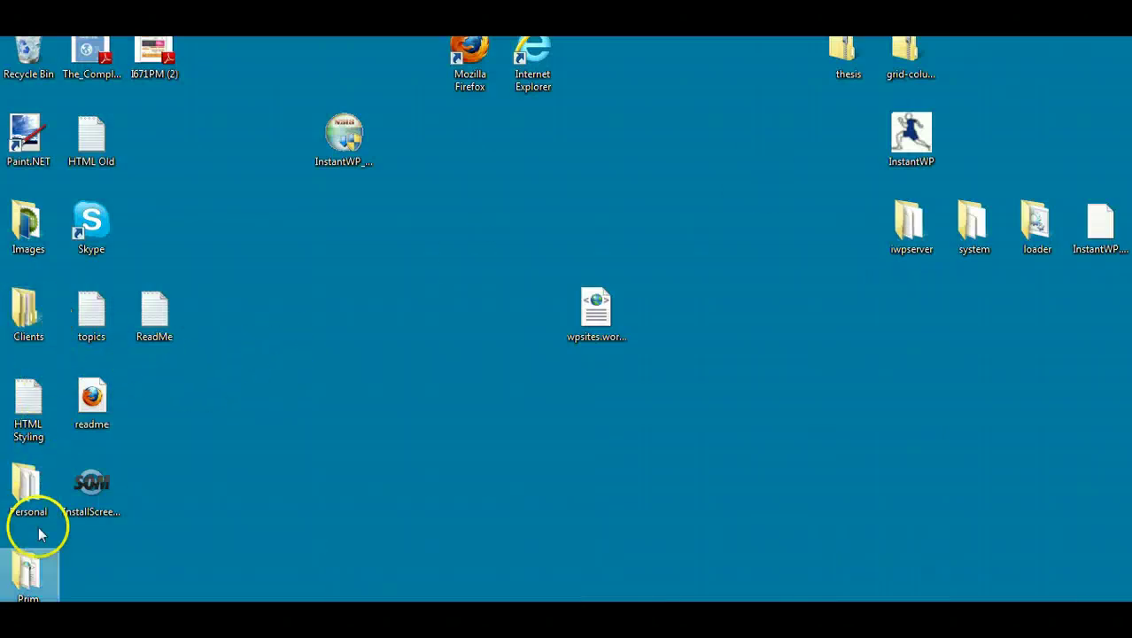
Step: Open Documents > Backup > wp-content > themes in Explorer
click(25, 601)
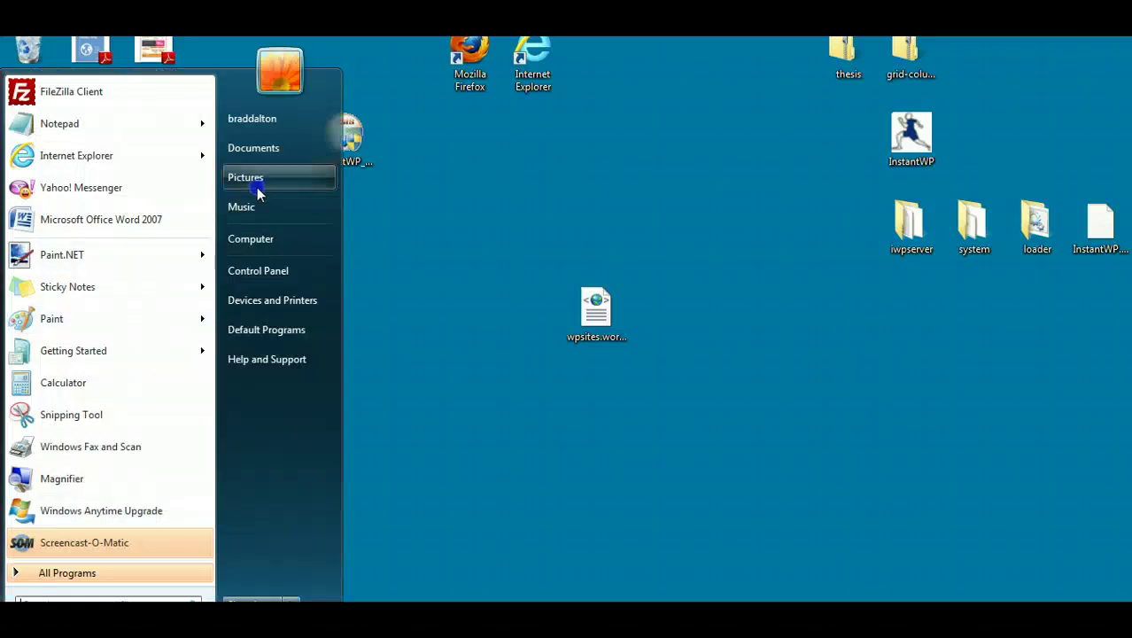
click(269, 149)
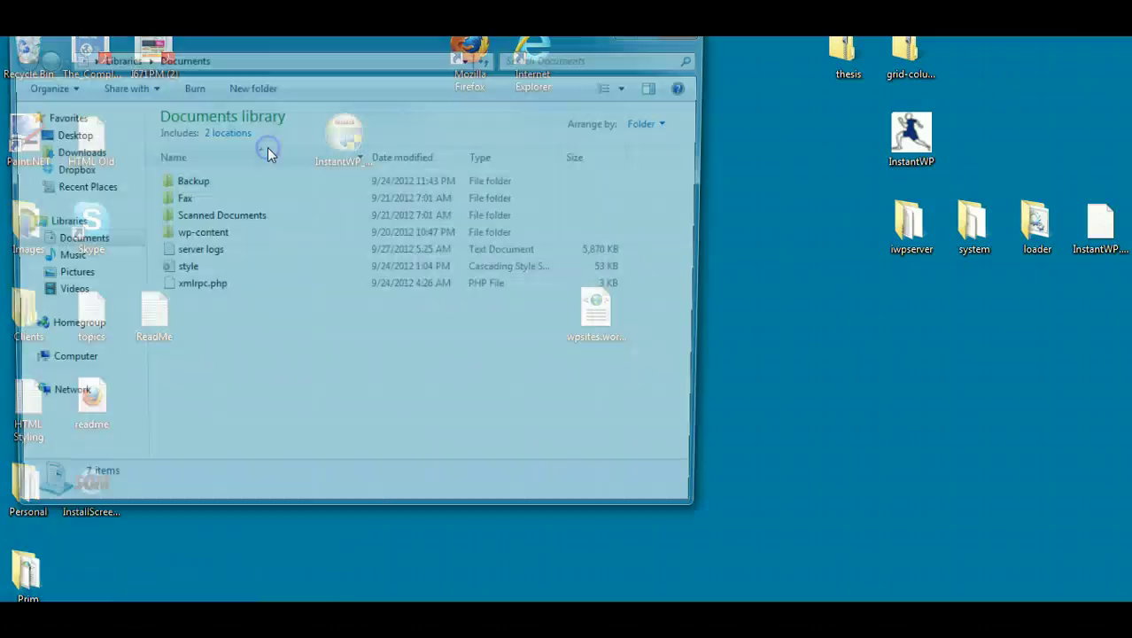
double_click(197, 183)
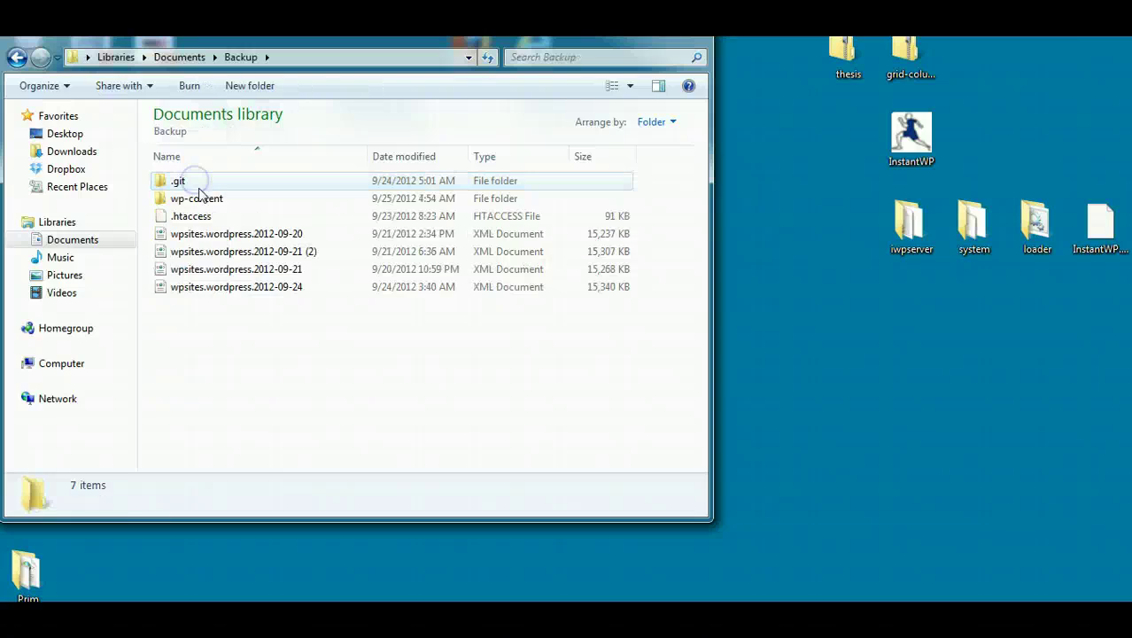
double_click(204, 200)
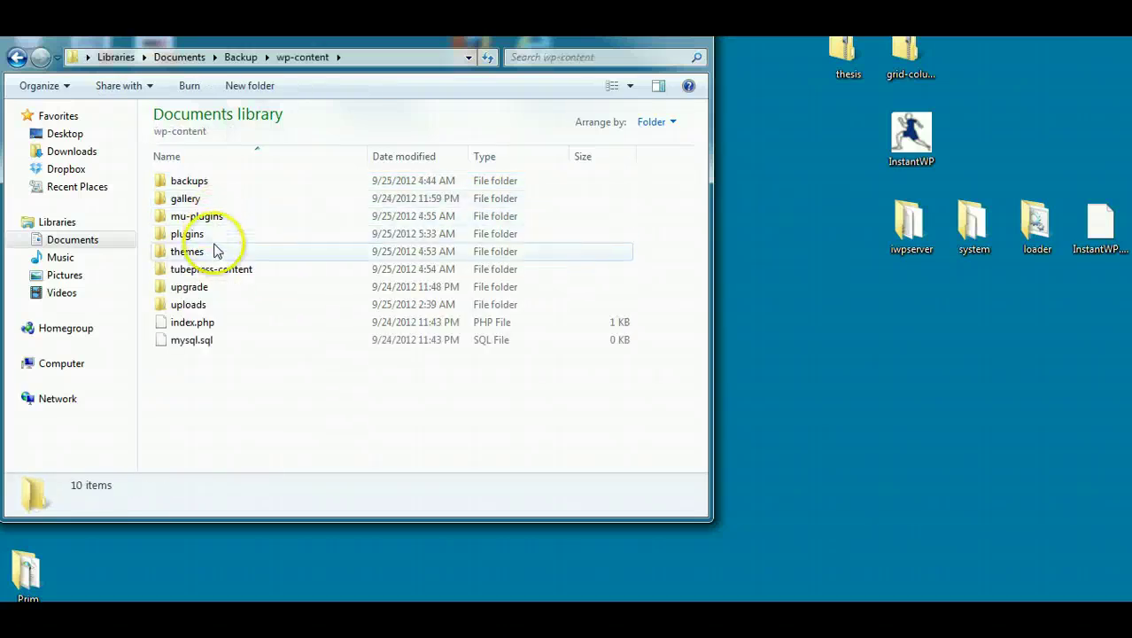
double_click(213, 250)
Step: Copy the balance and genesis folders onto the desktop and close the Explorer window
click(197, 182)
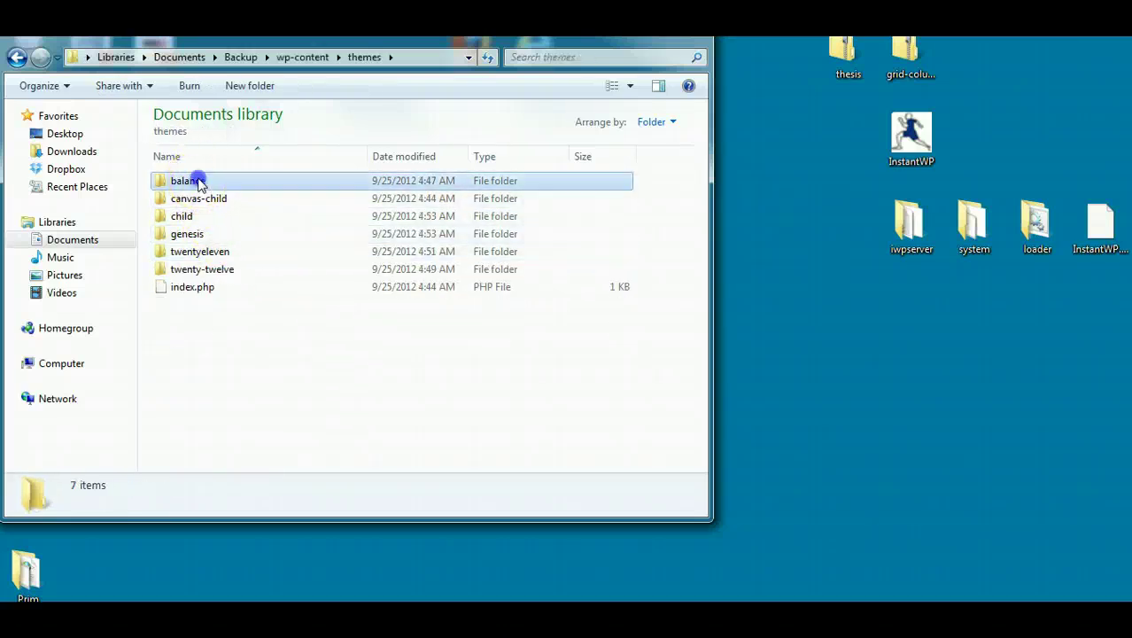
right_click(199, 182)
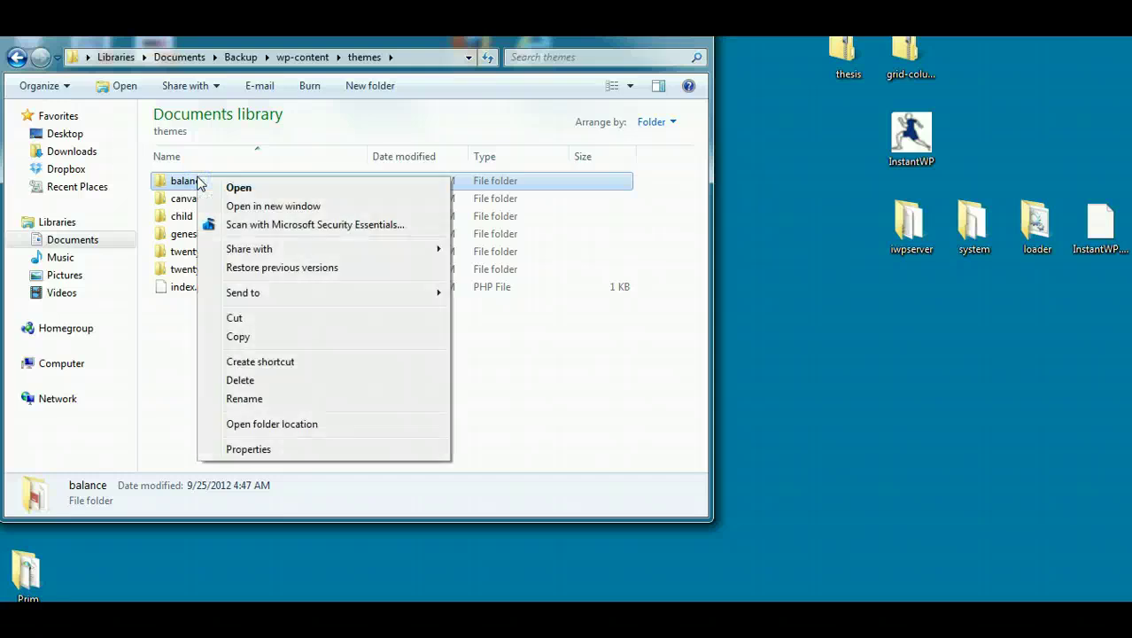
click(239, 337)
right_click(859, 357)
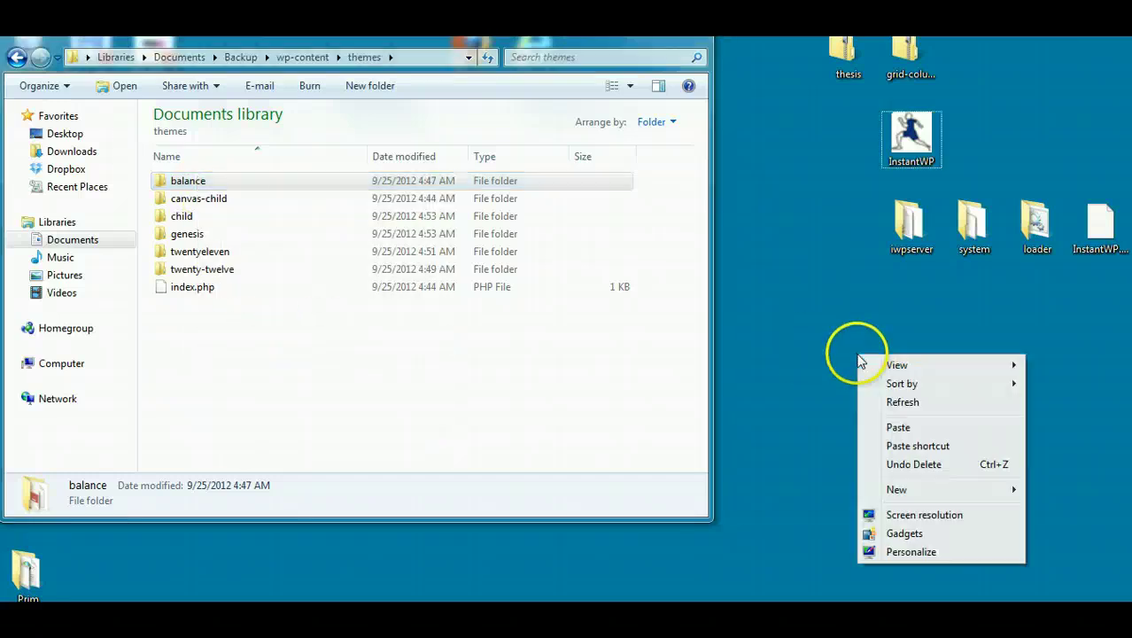
click(900, 428)
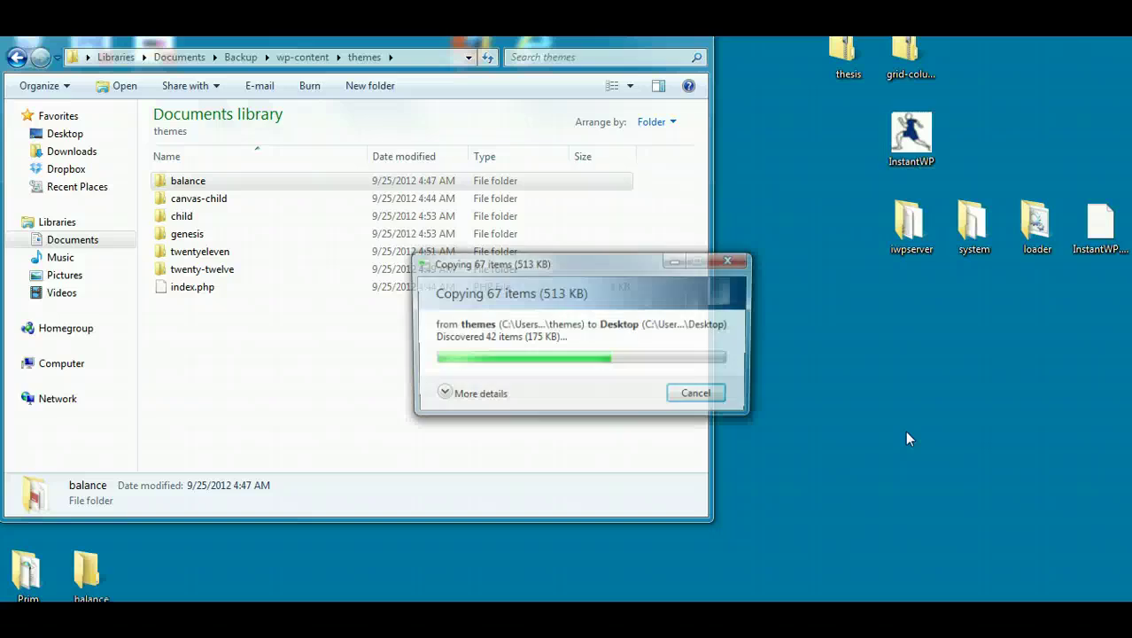
click(190, 234)
right_click(195, 237)
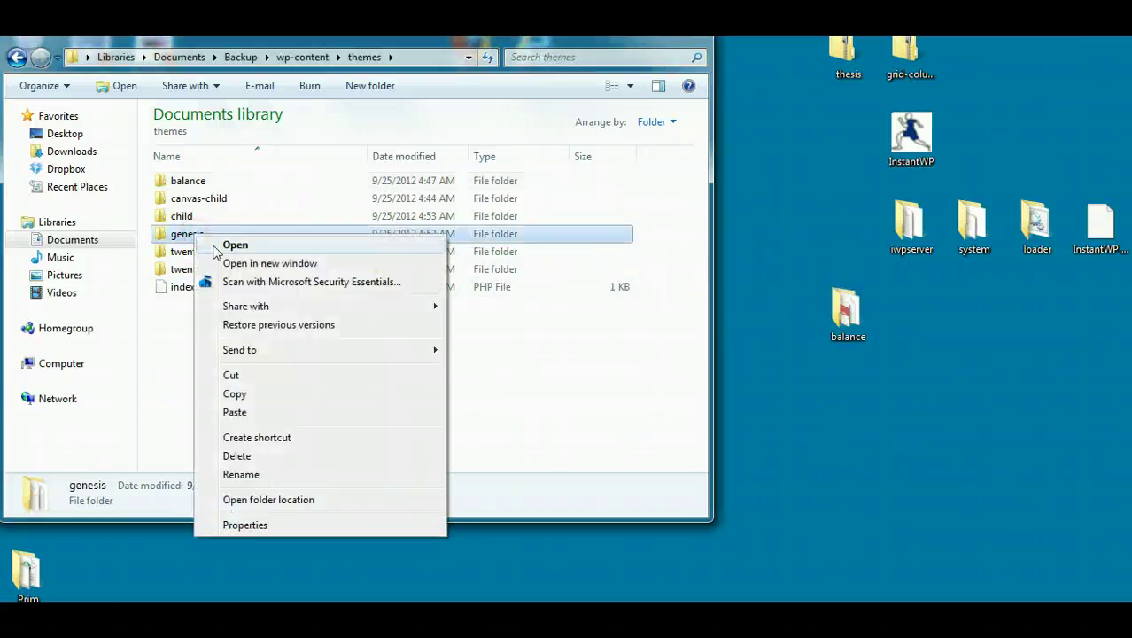
click(239, 399)
right_click(905, 358)
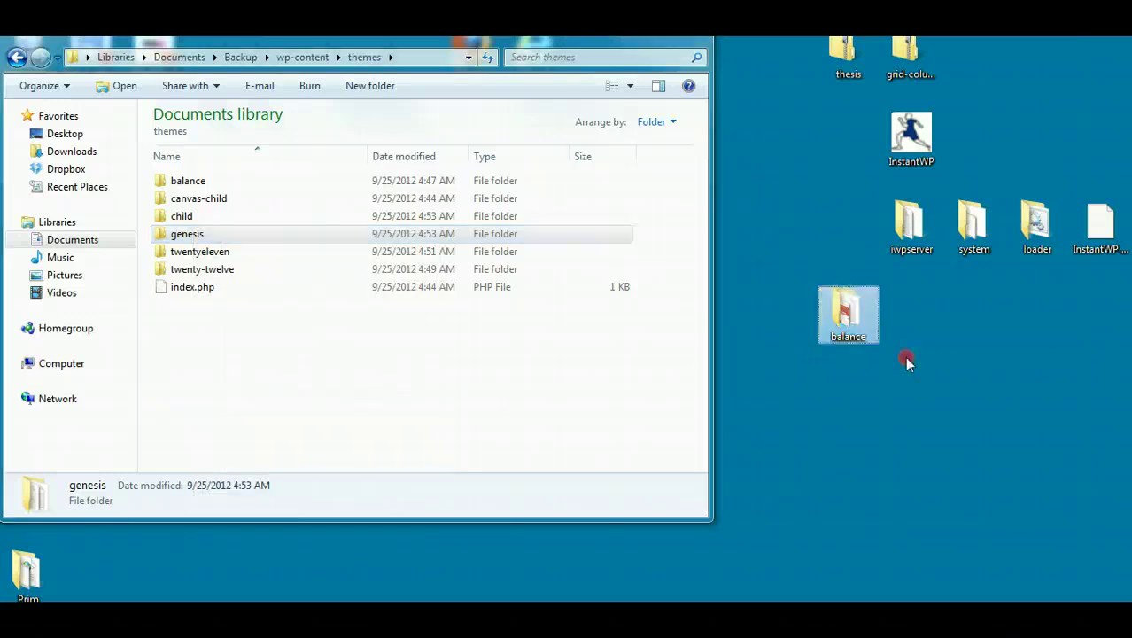
click(947, 438)
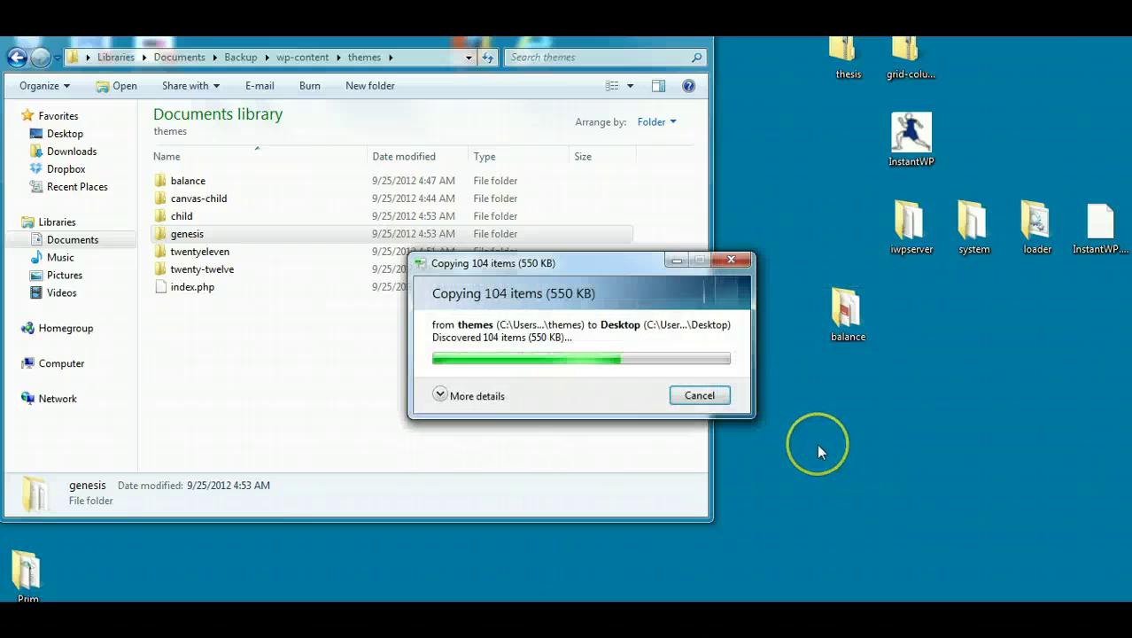
click(695, 37)
click(842, 306)
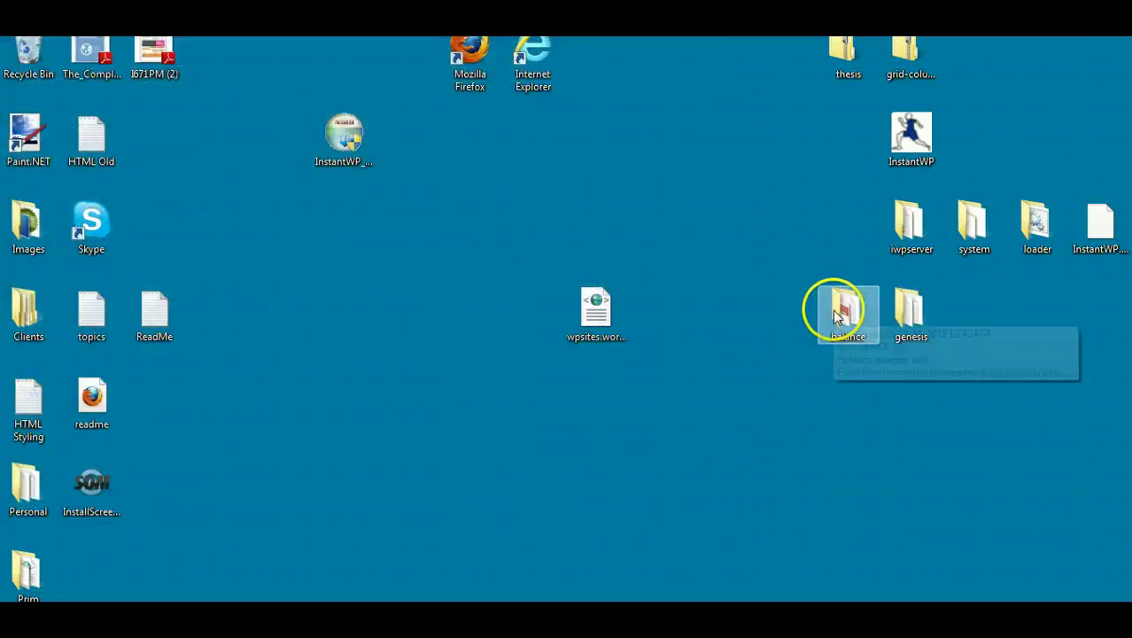
Step: Open iwpserver > htdocs > wordpress > wp-content > themes, then switch back to the browser
click(911, 227)
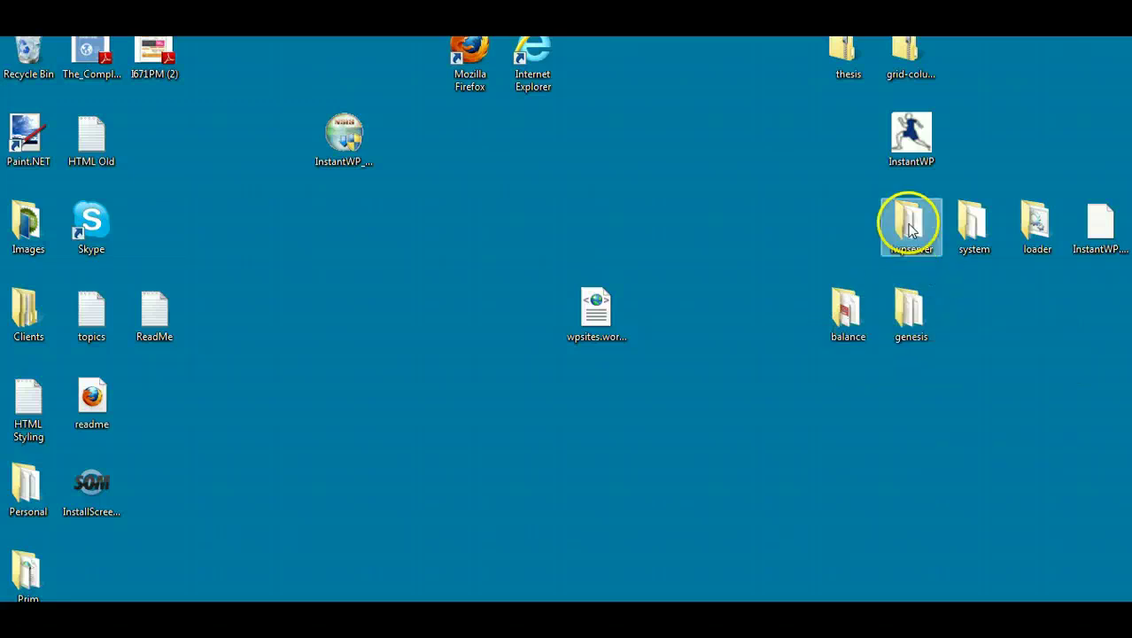
double_click(910, 228)
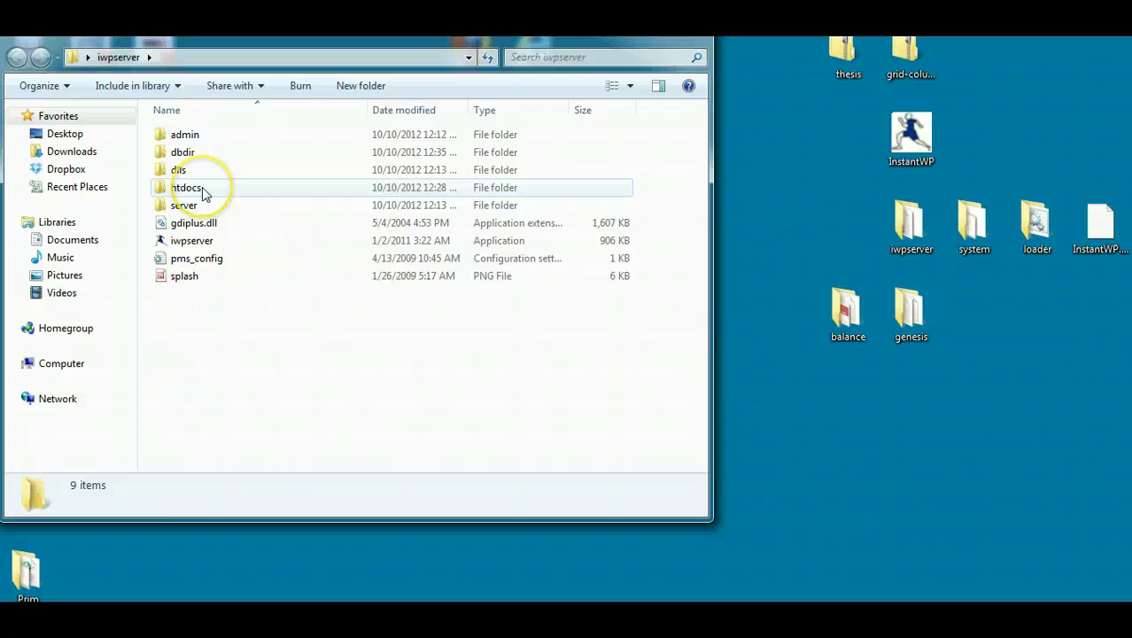
double_click(202, 188)
double_click(228, 152)
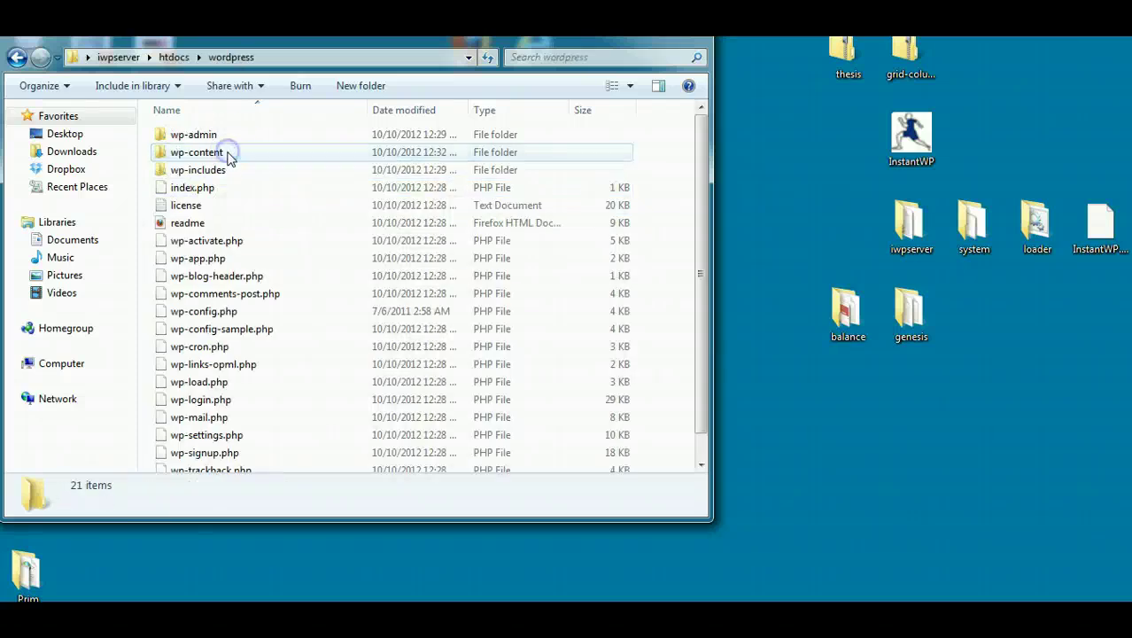
double_click(227, 154)
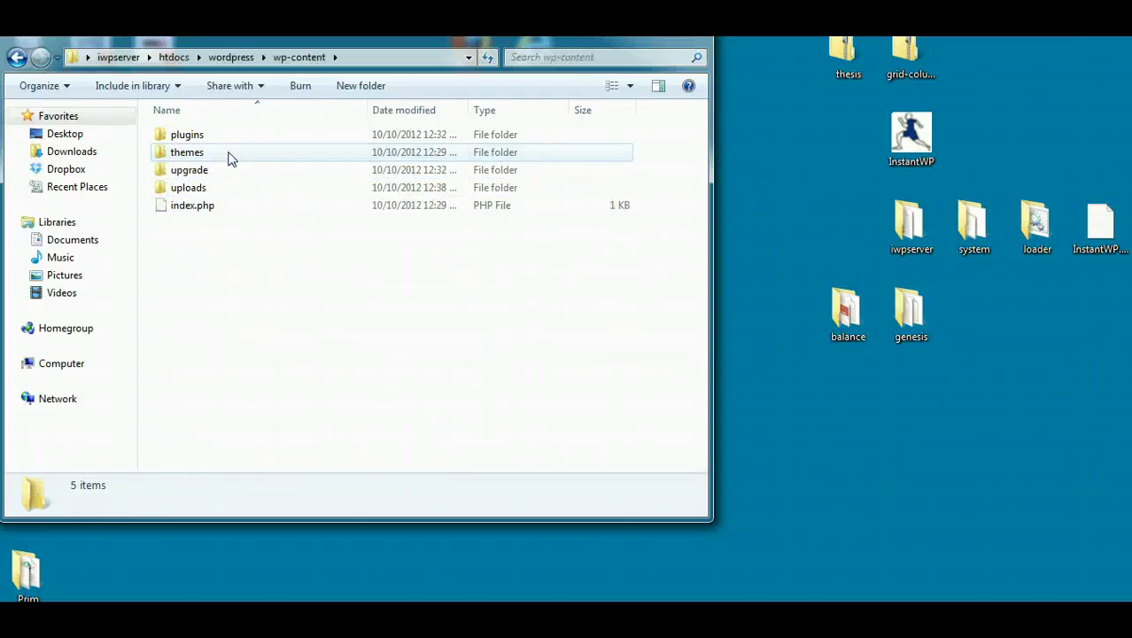
double_click(187, 152)
click(217, 223)
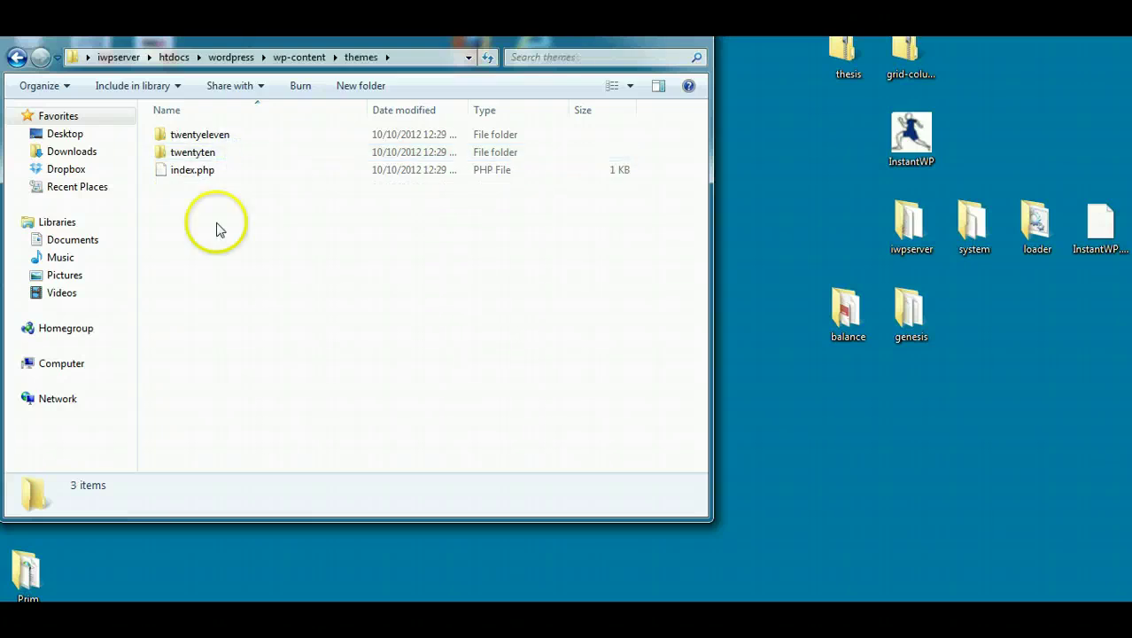
key(alt+Tab)
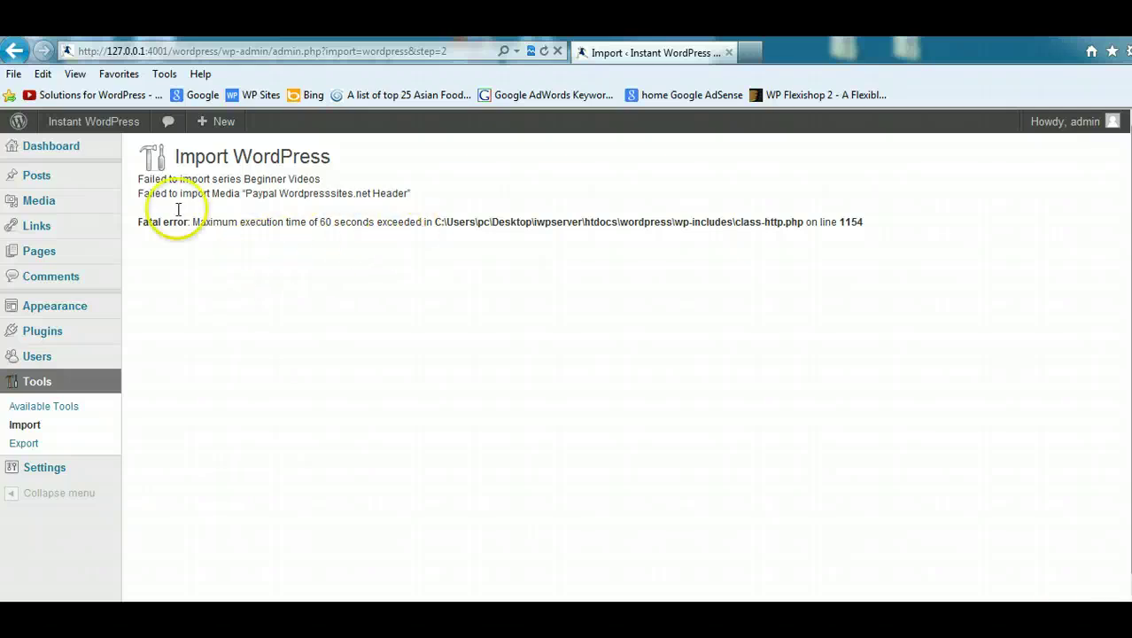
Step: Move all 11 sample pages to the trash with the Bulk Actions menu
click(89, 180)
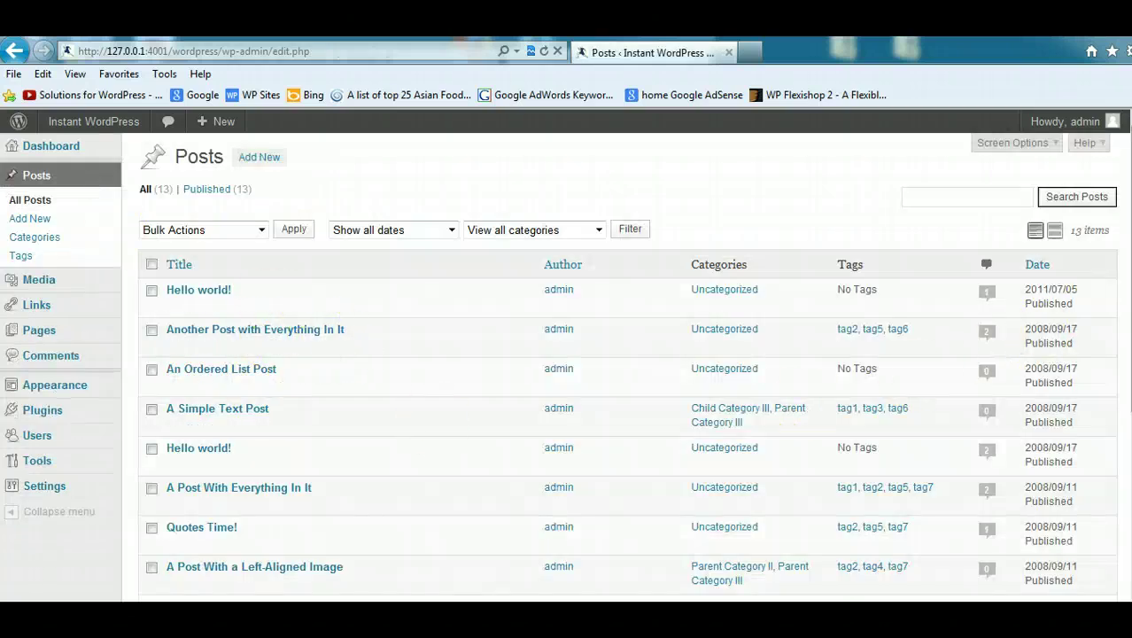
scroll(620, 364, down, 5)
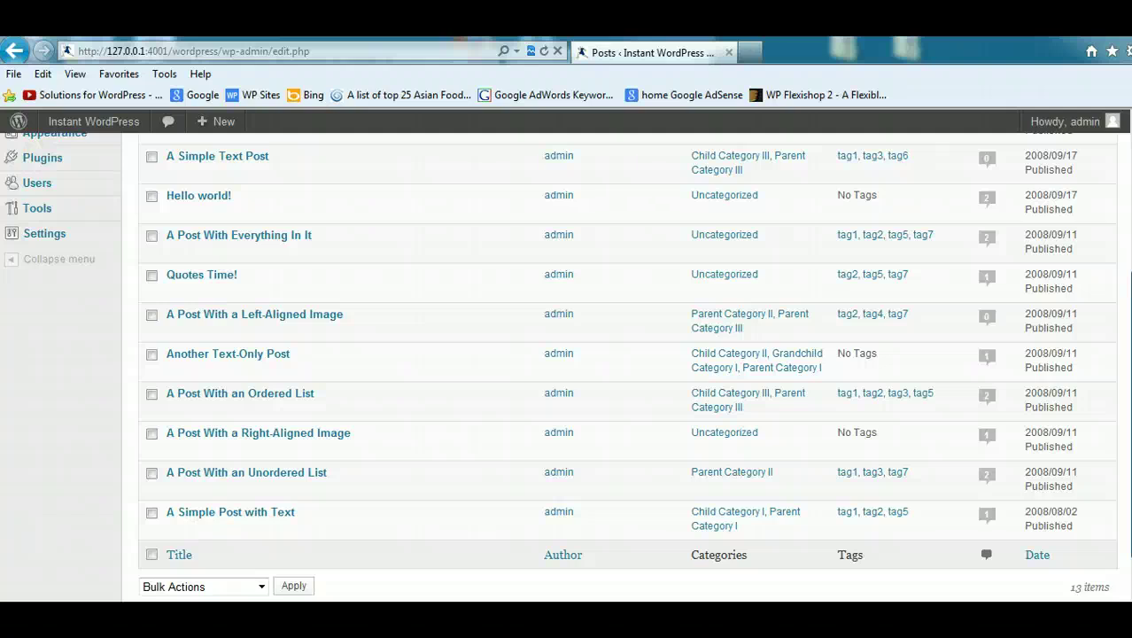
scroll(620, 363, up, 5)
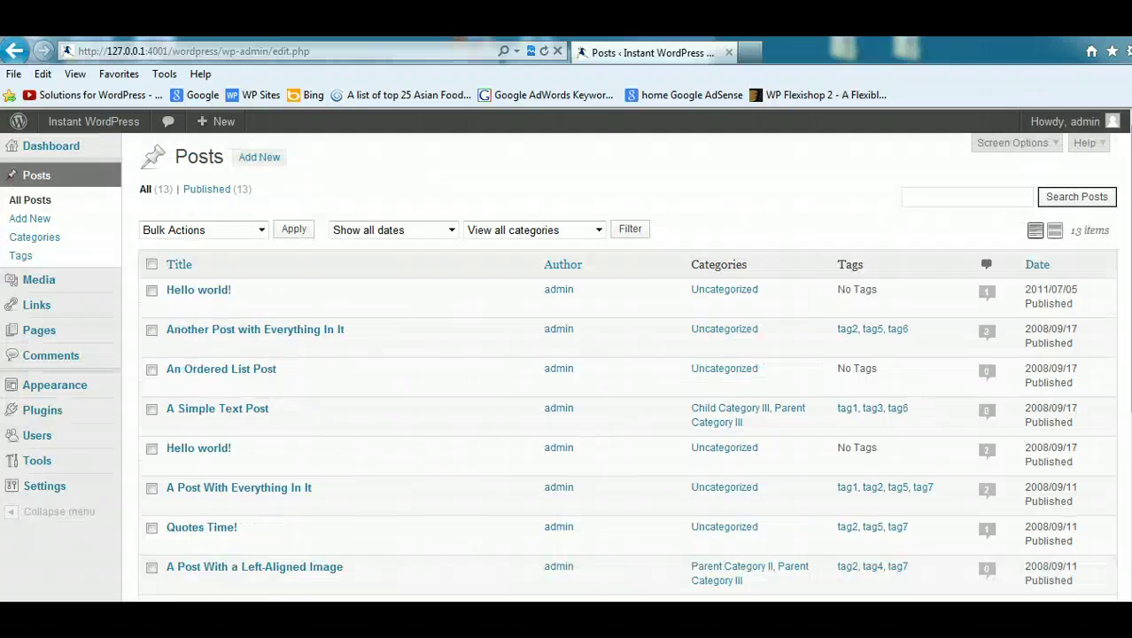
mouse_move(53, 332)
click(182, 330)
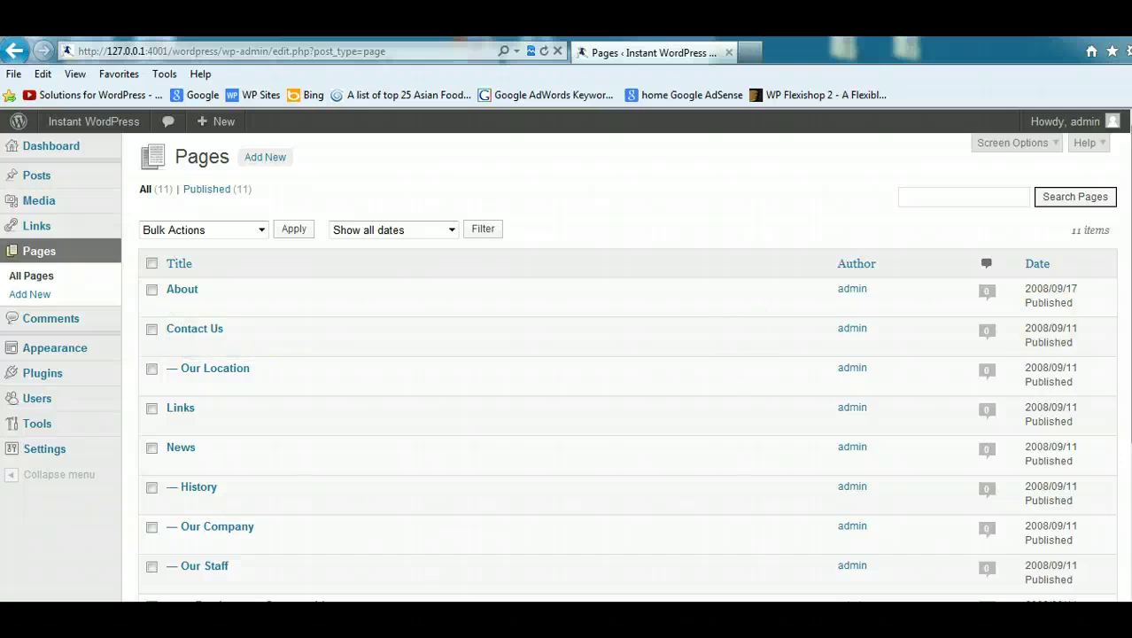
scroll(621, 364, down, 4)
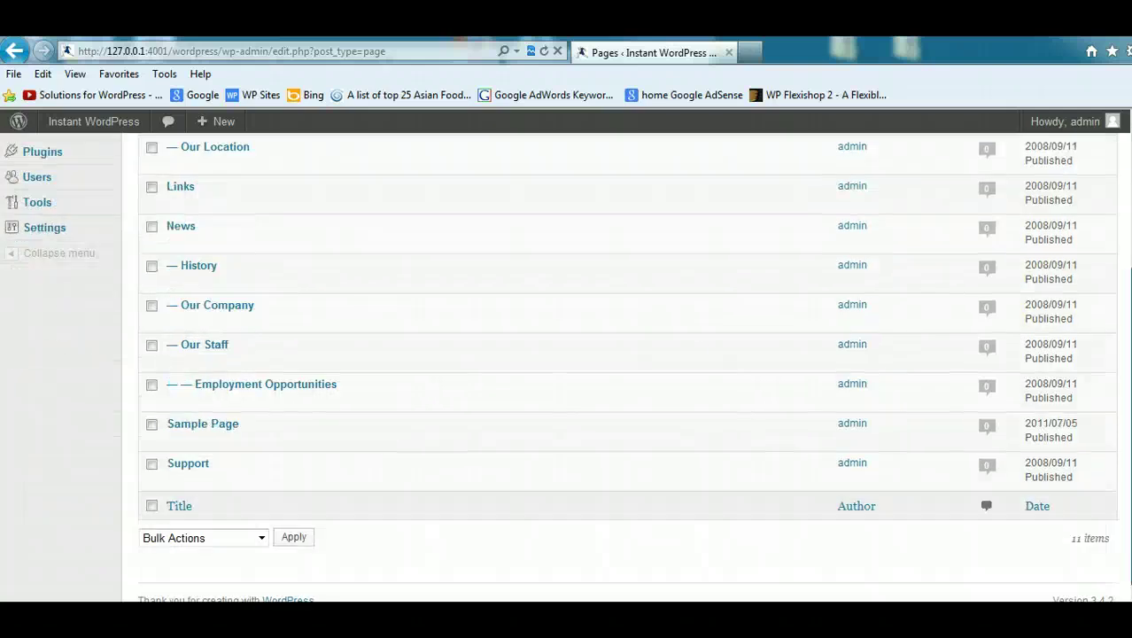
scroll(621, 363, up, 4)
click(150, 265)
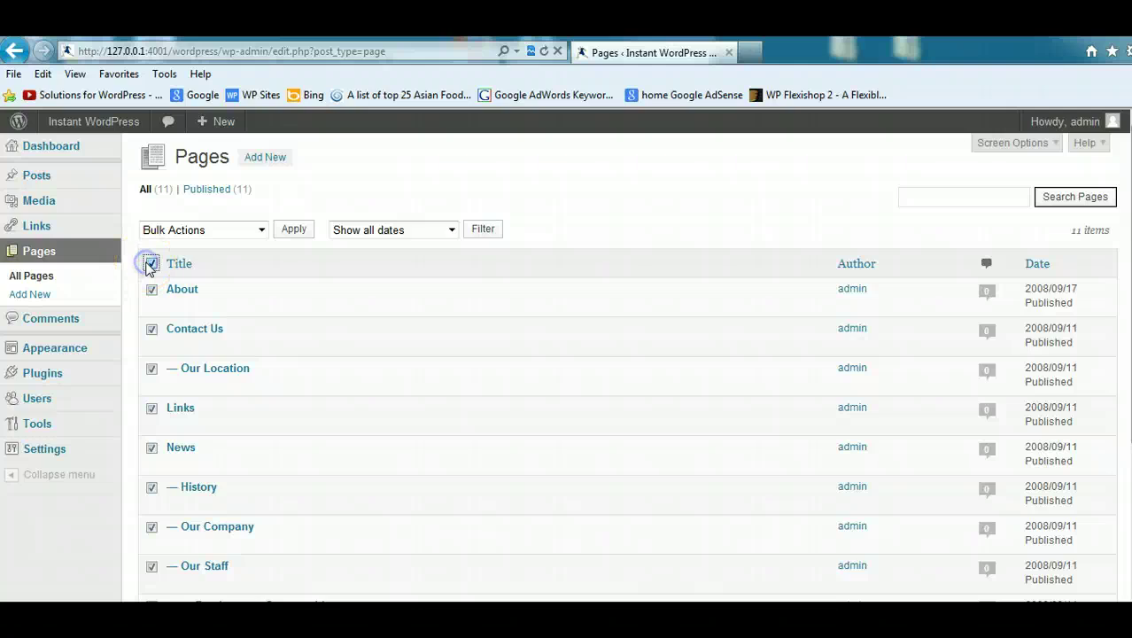
click(255, 229)
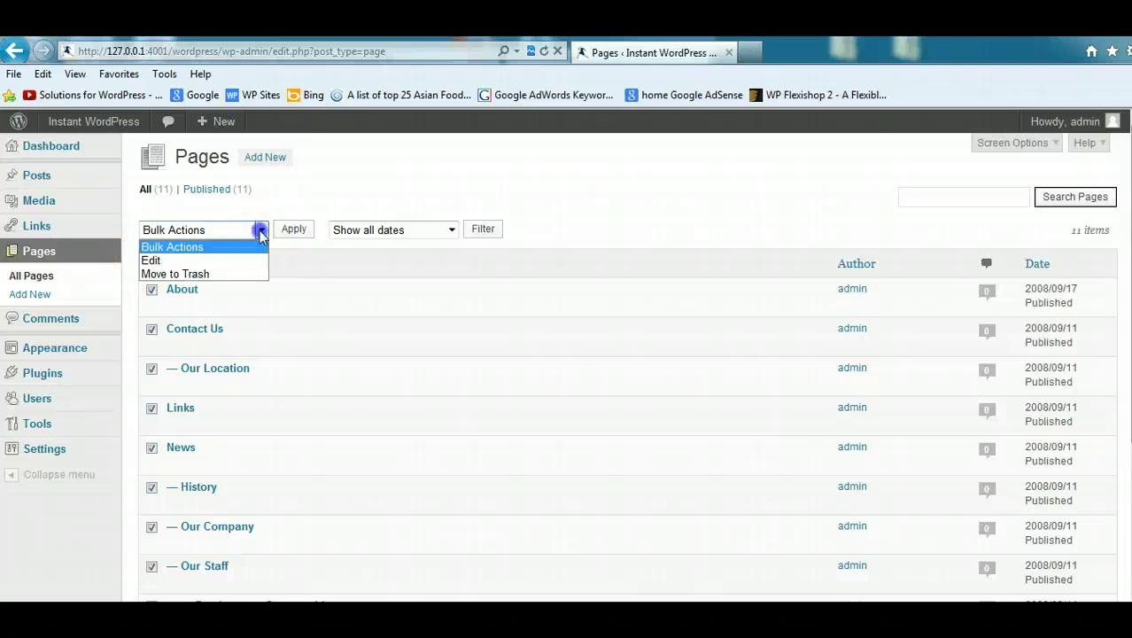
click(175, 274)
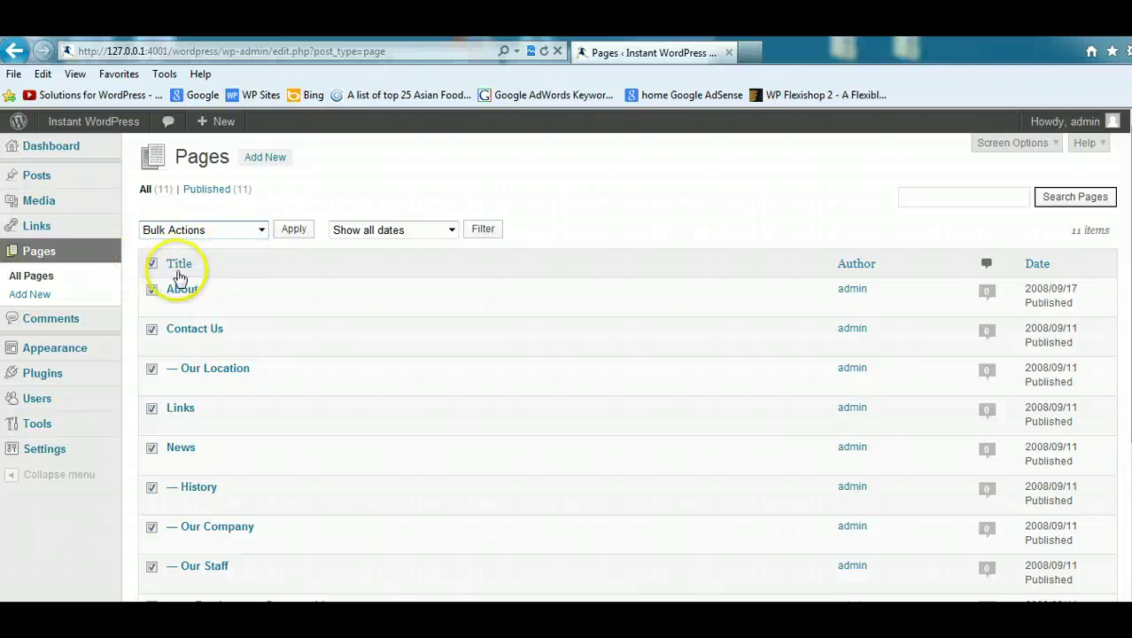
click(293, 229)
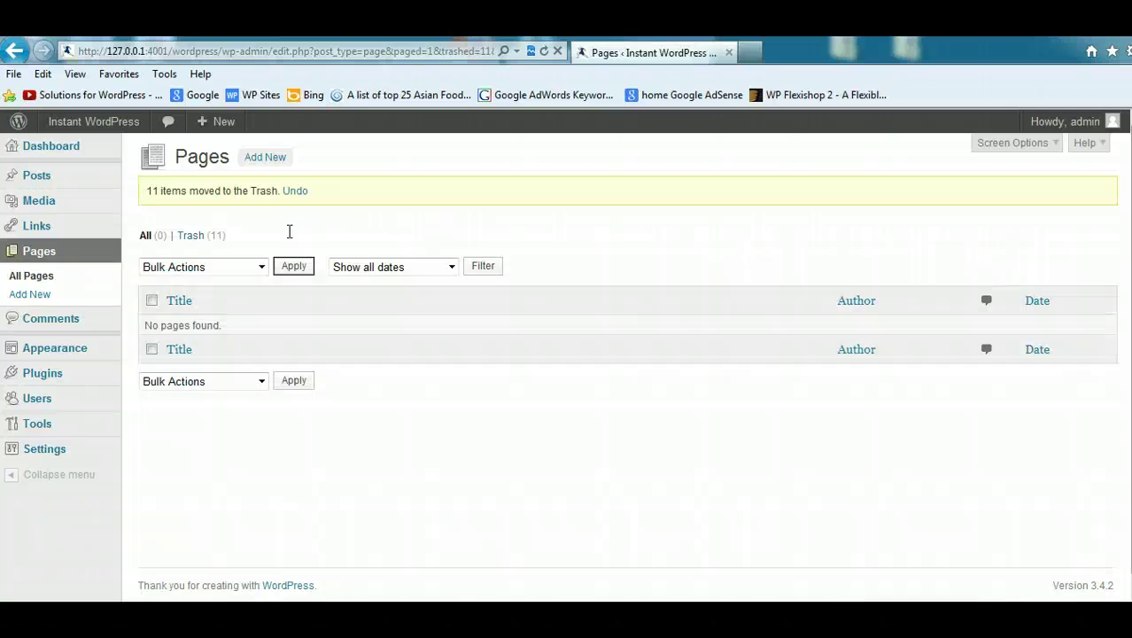
Step: Move all 13 sample posts to the trash the same way
mouse_move(55, 180)
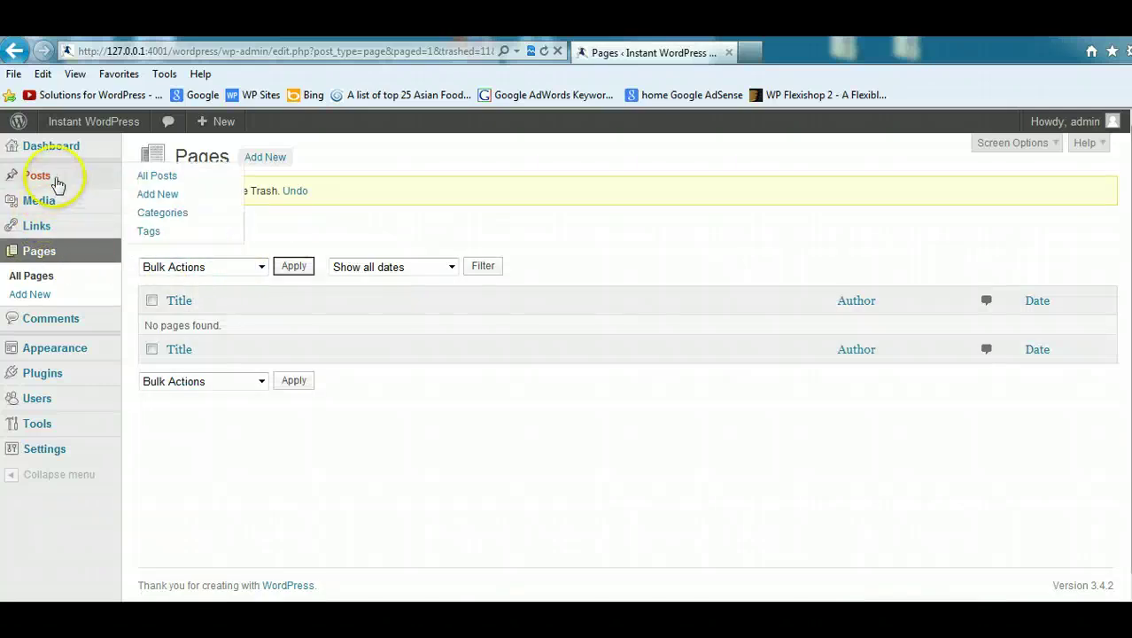
click(160, 178)
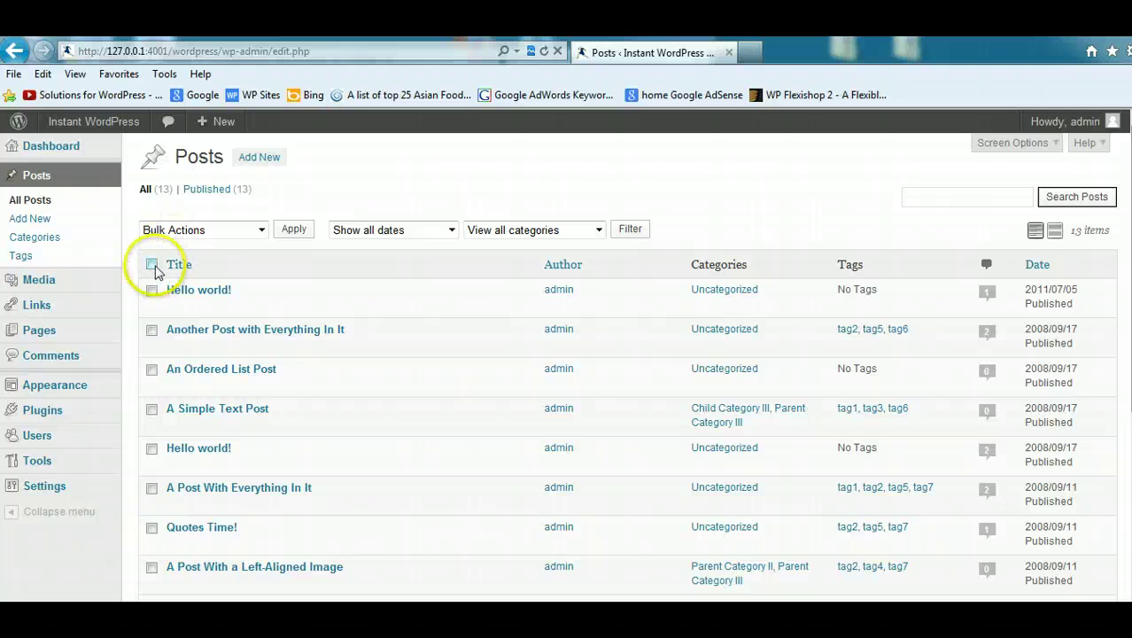
click(152, 265)
click(259, 228)
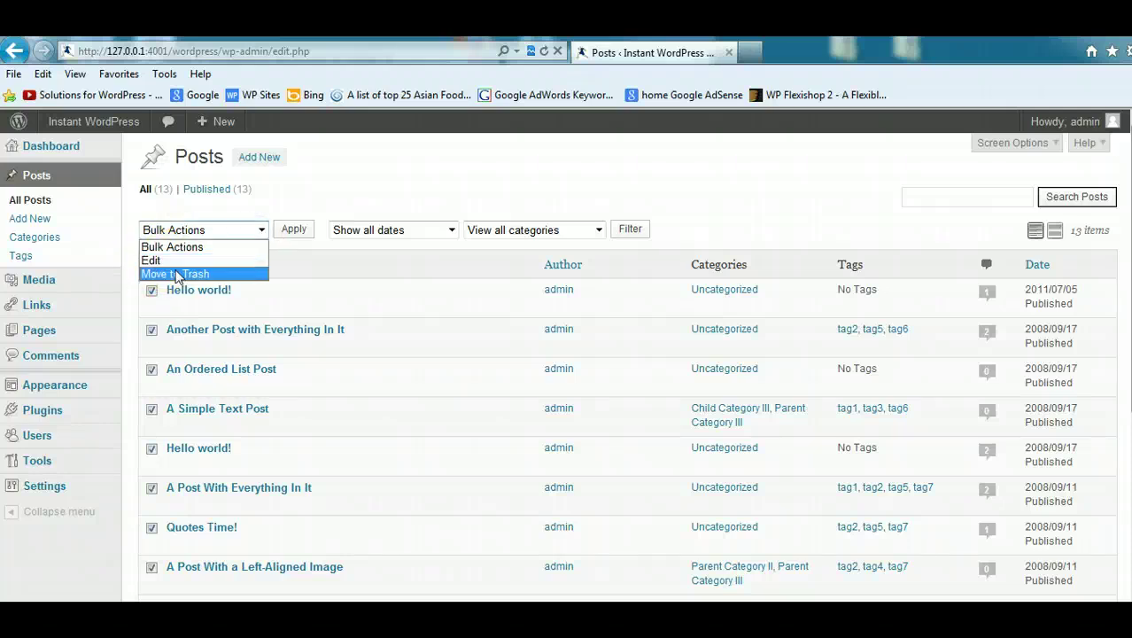
click(177, 274)
click(288, 230)
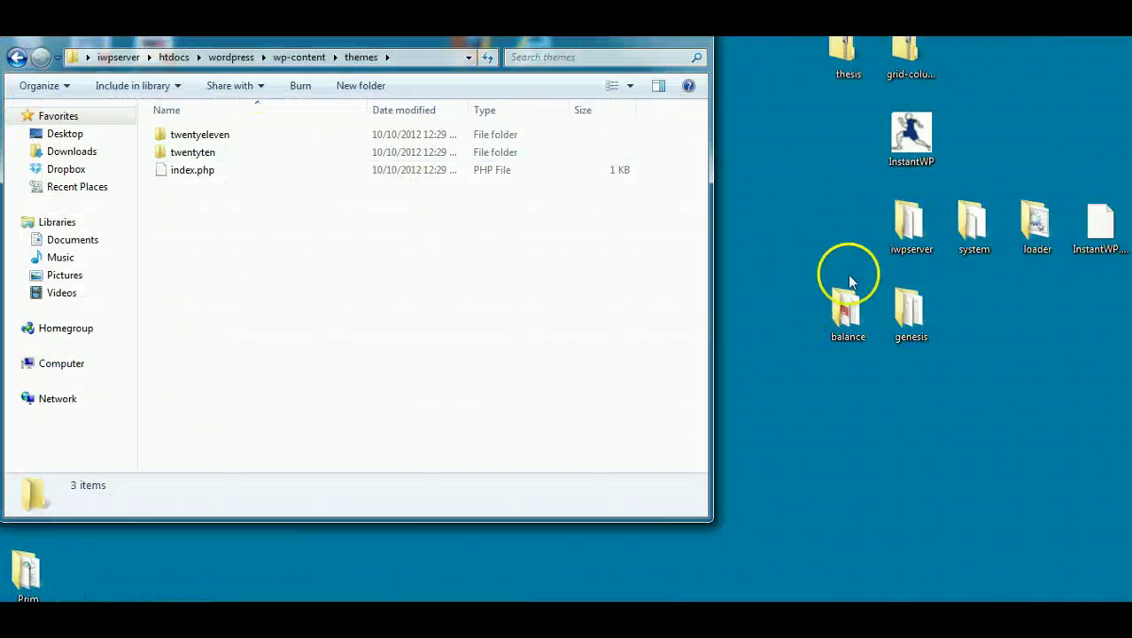
Step: Drag genesis and balance into the local themes folder, go back to wp-content, and close Explorer
drag(910, 304, 249, 256)
drag(837, 304, 323, 258)
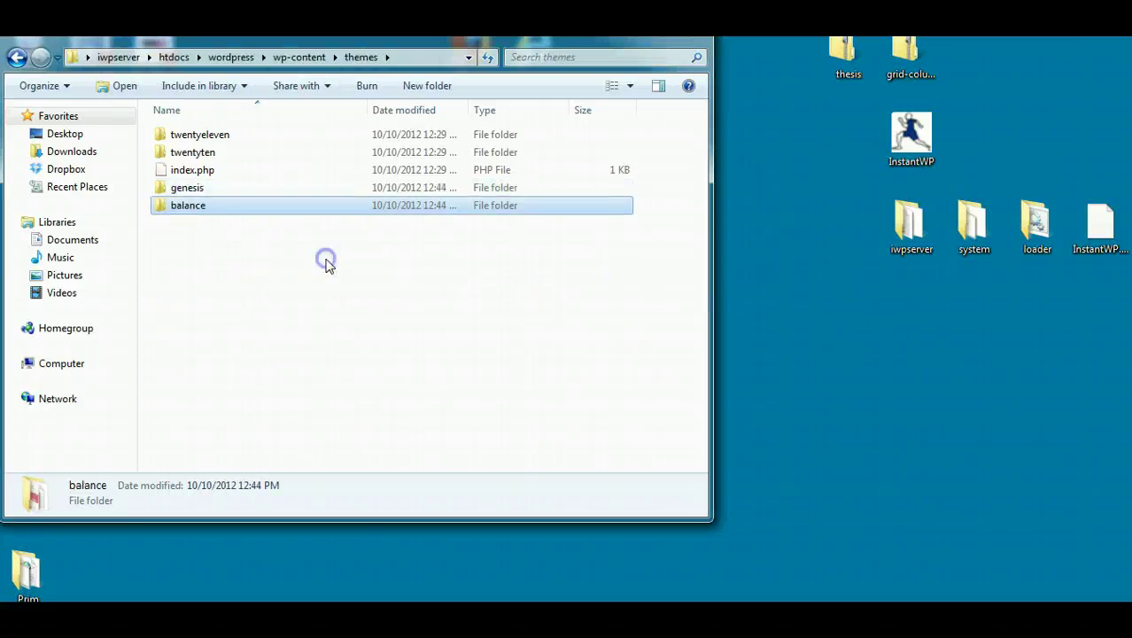
click(15, 57)
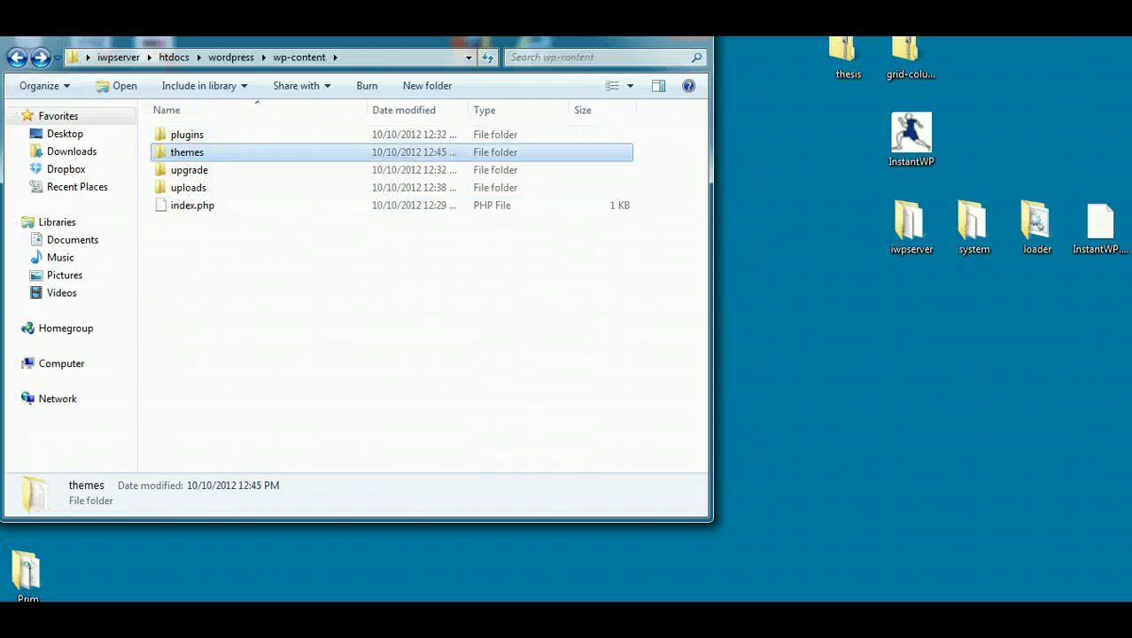
key(alt+F4)
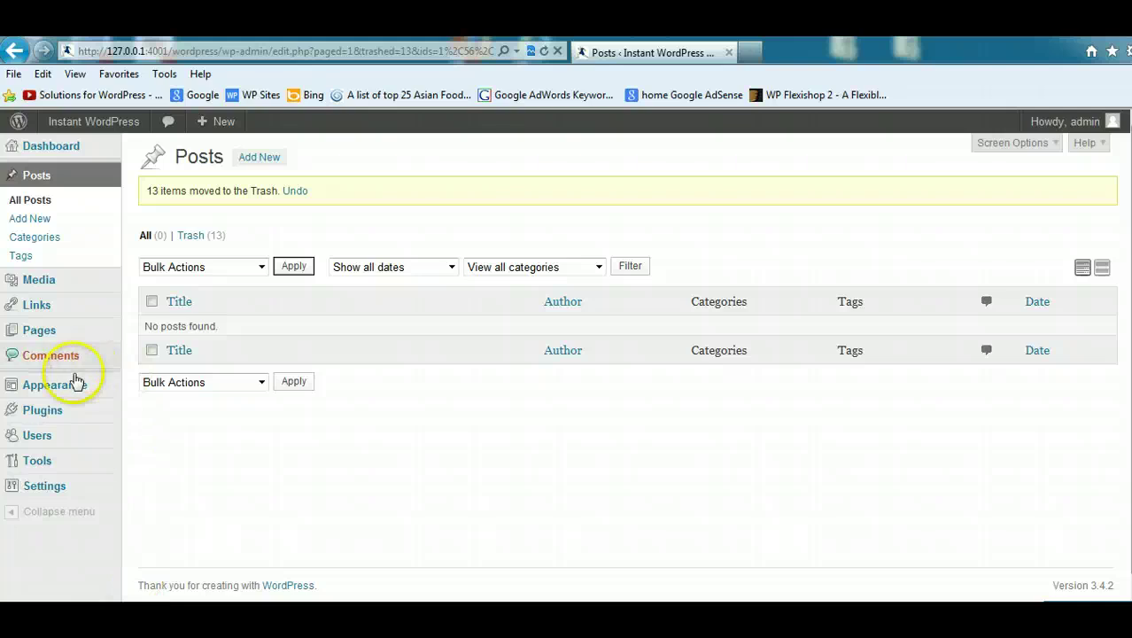
Step: Activate Balance Child Theme under Appearance > Themes, dismissing the Customizer and saving-widgets notices
mouse_move(68, 392)
click(163, 383)
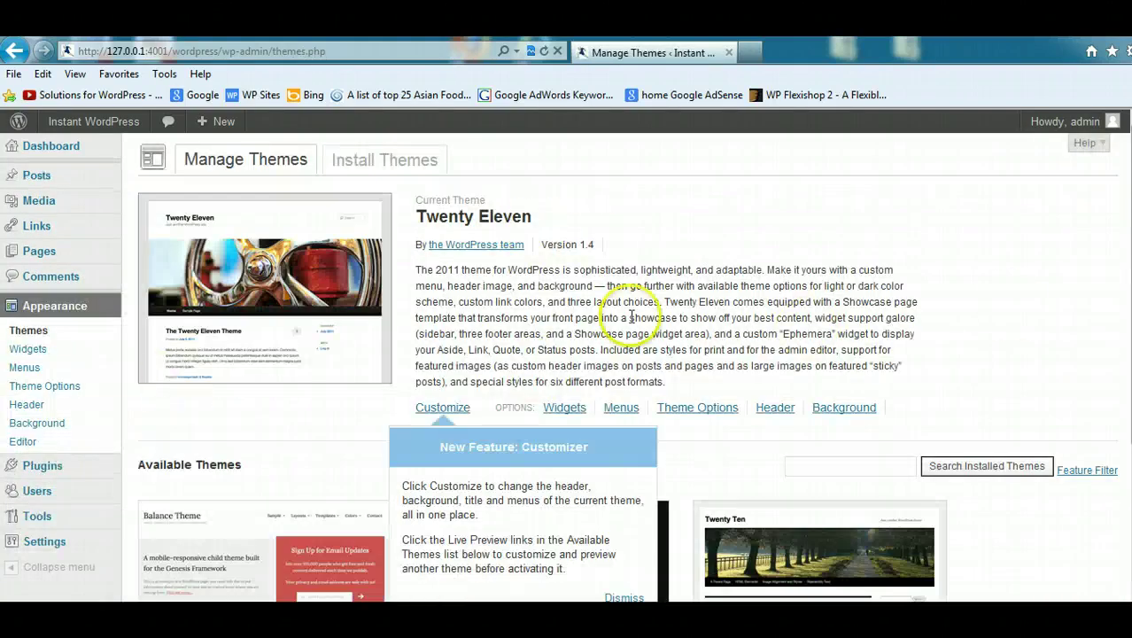
scroll(531, 498, down, 3)
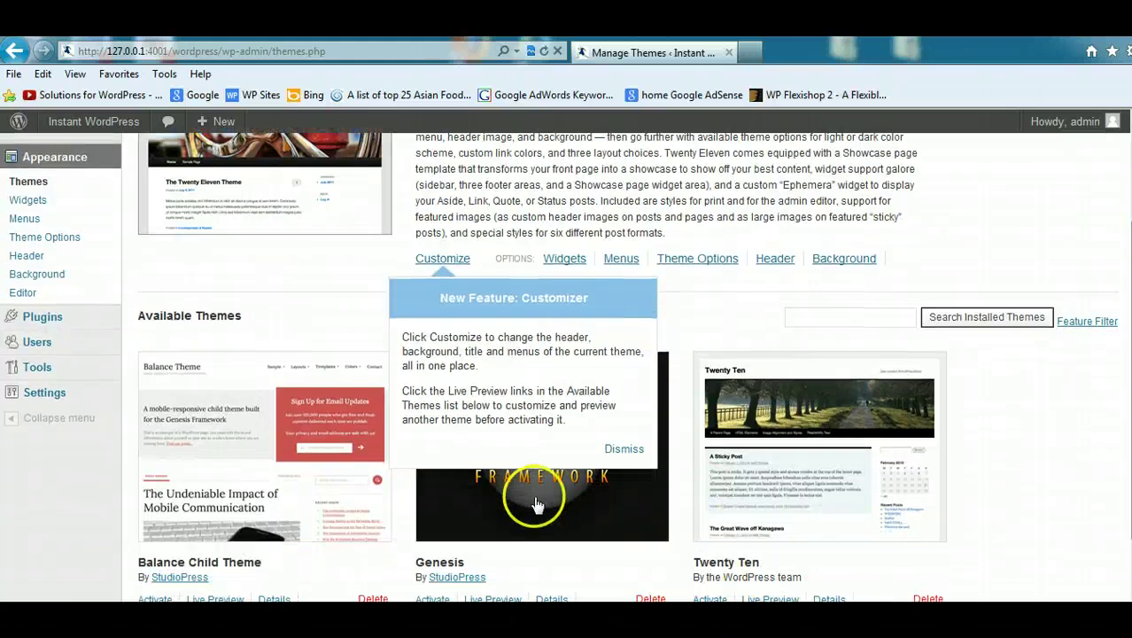
click(622, 449)
scroll(622, 449, up, 3)
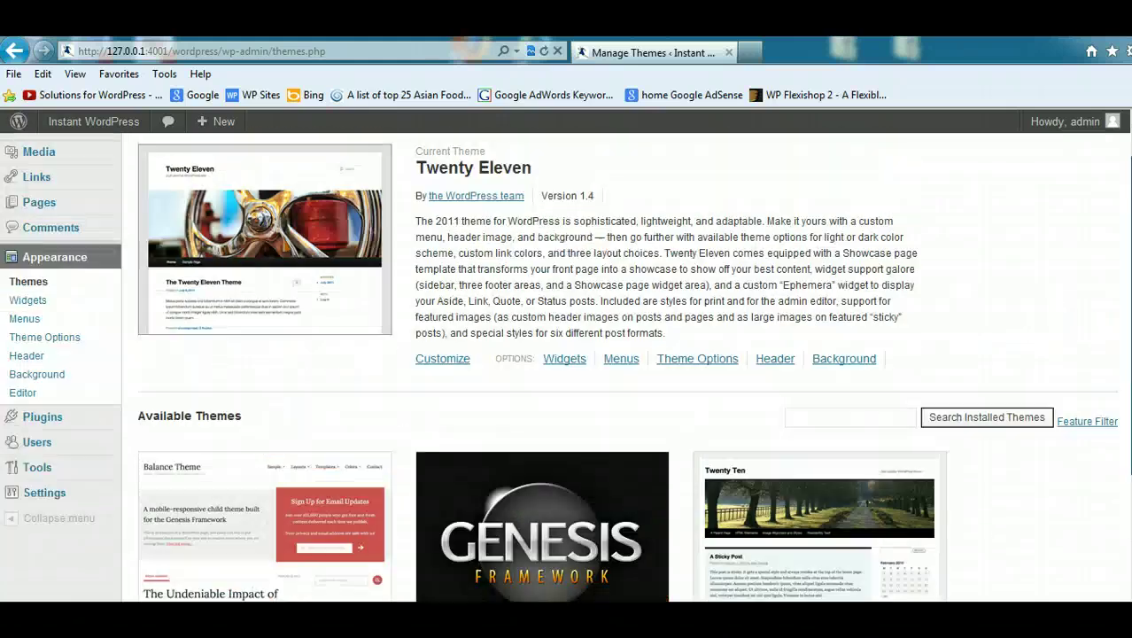
scroll(563, 530, down, 4)
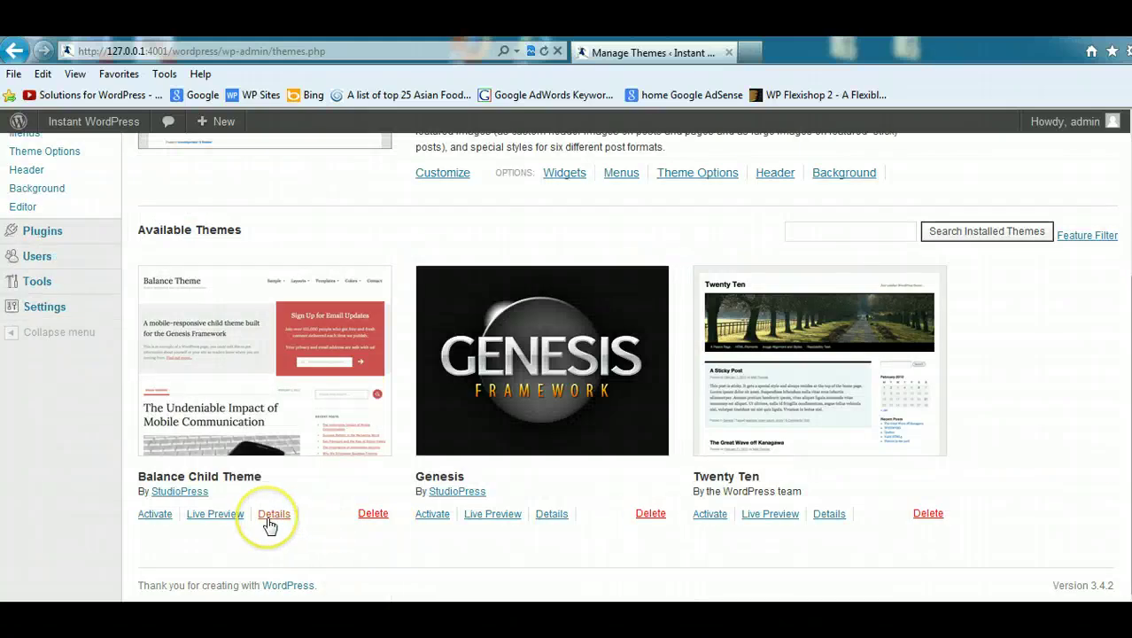
click(156, 515)
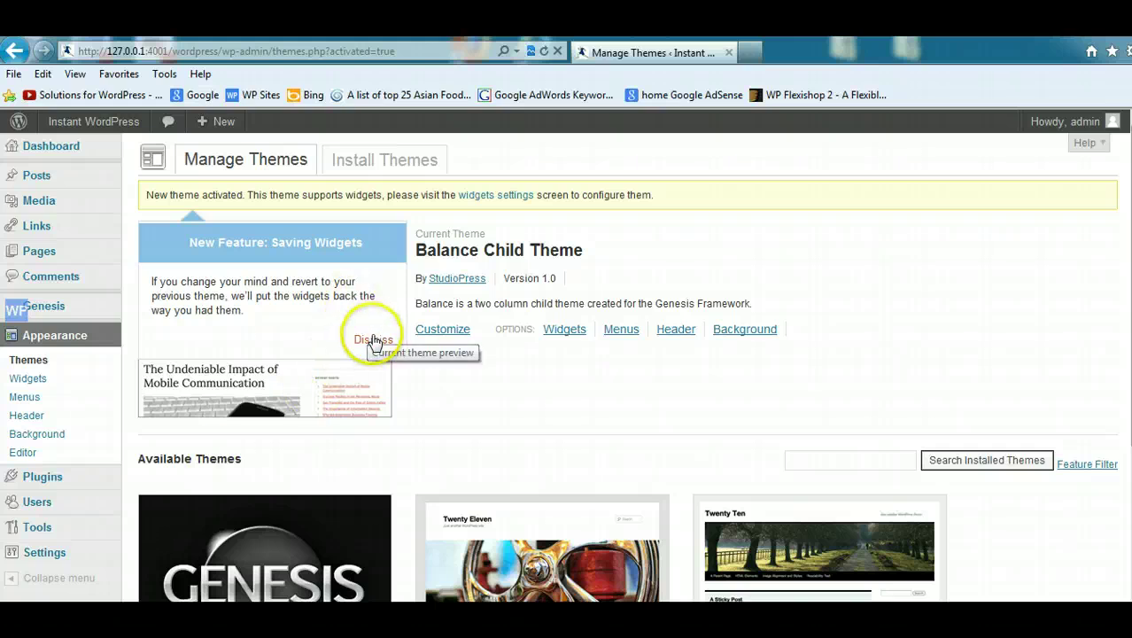
click(373, 339)
scroll(1082, 213, down, 1)
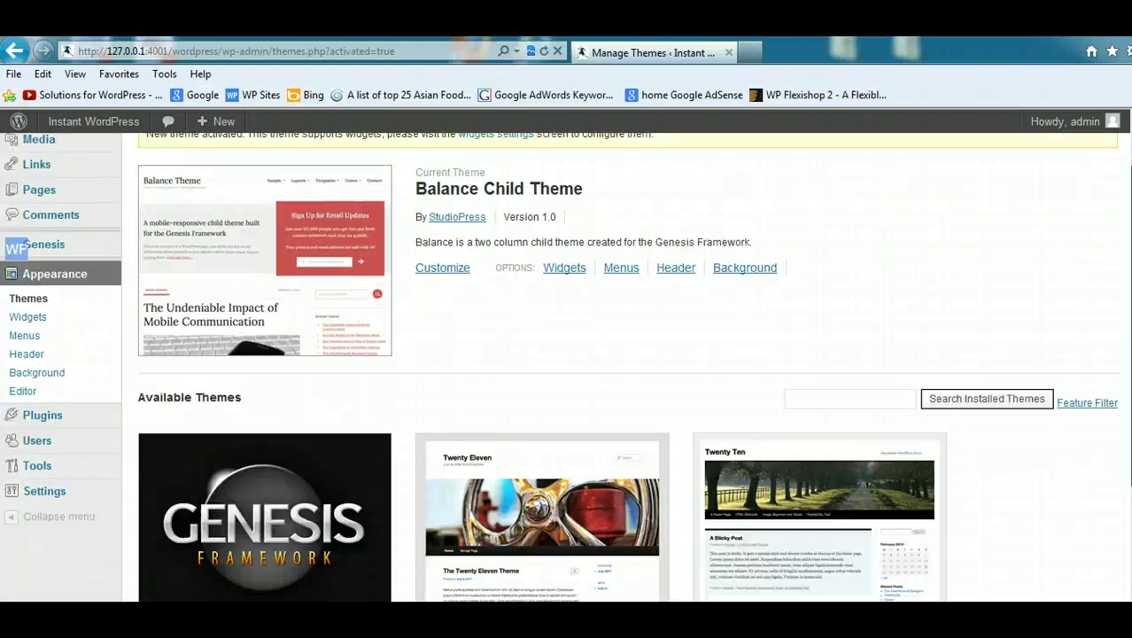
scroll(283, 351, down, 1)
mouse_move(55, 368)
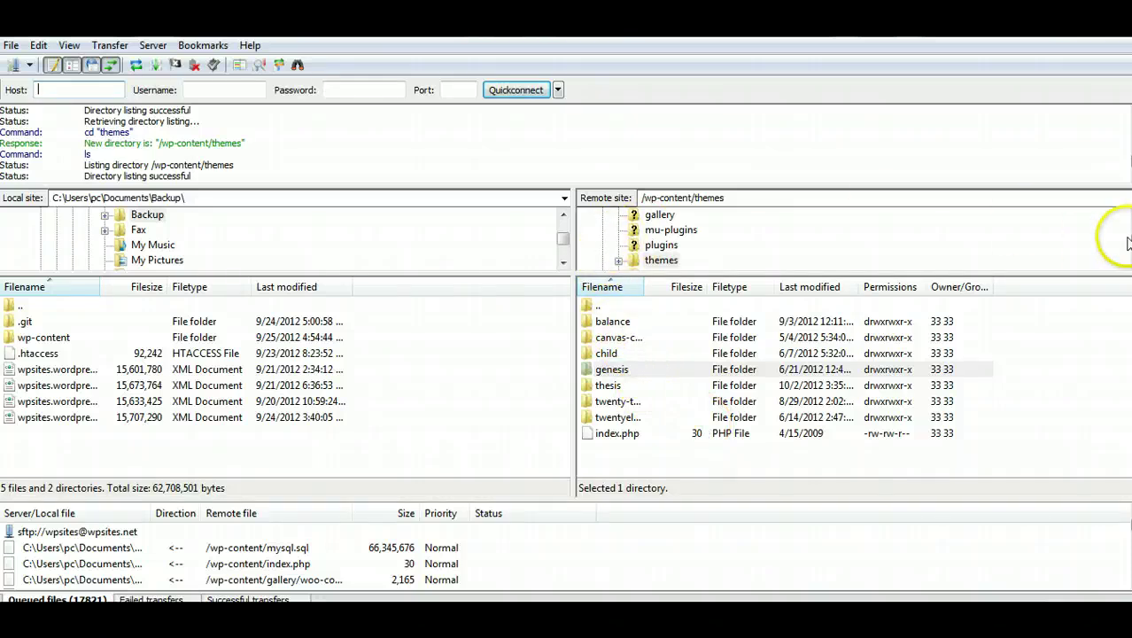
Step: Open the live server's /wp-content/plugins folder in FileZilla's remote pane to view its 28 plugins
scroll(850, 238, up, 2)
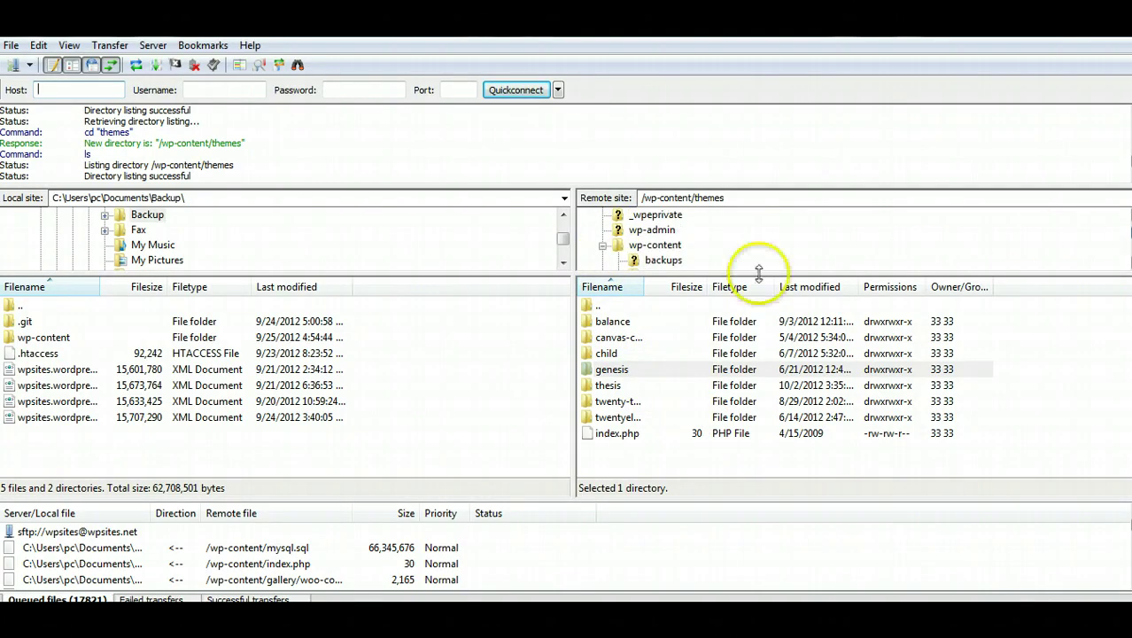
click(603, 245)
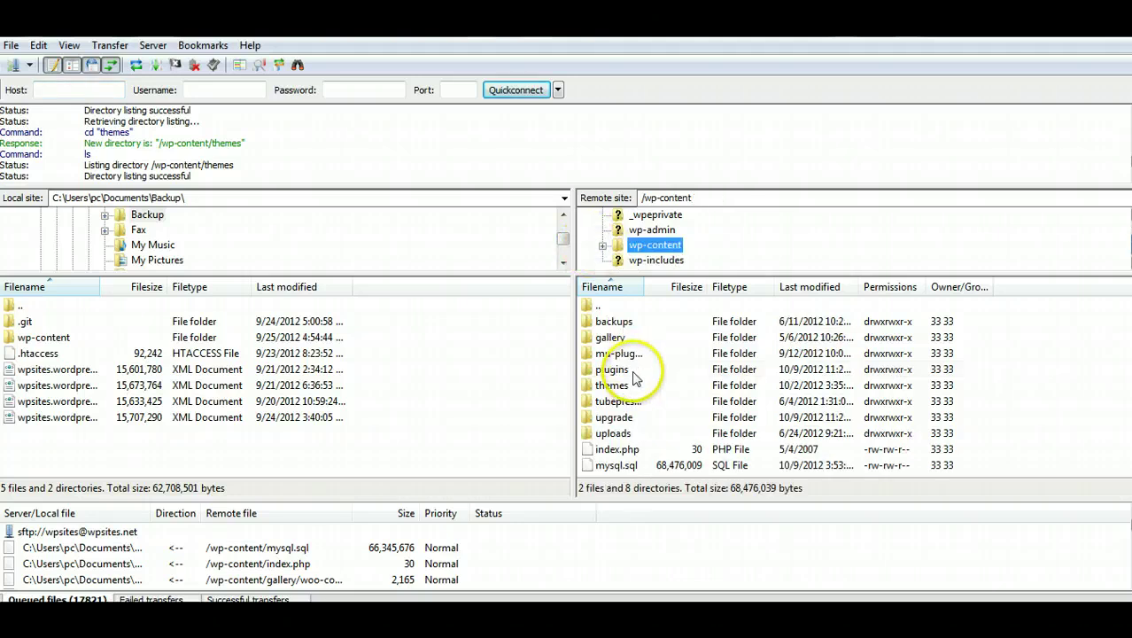
click(634, 375)
double_click(636, 377)
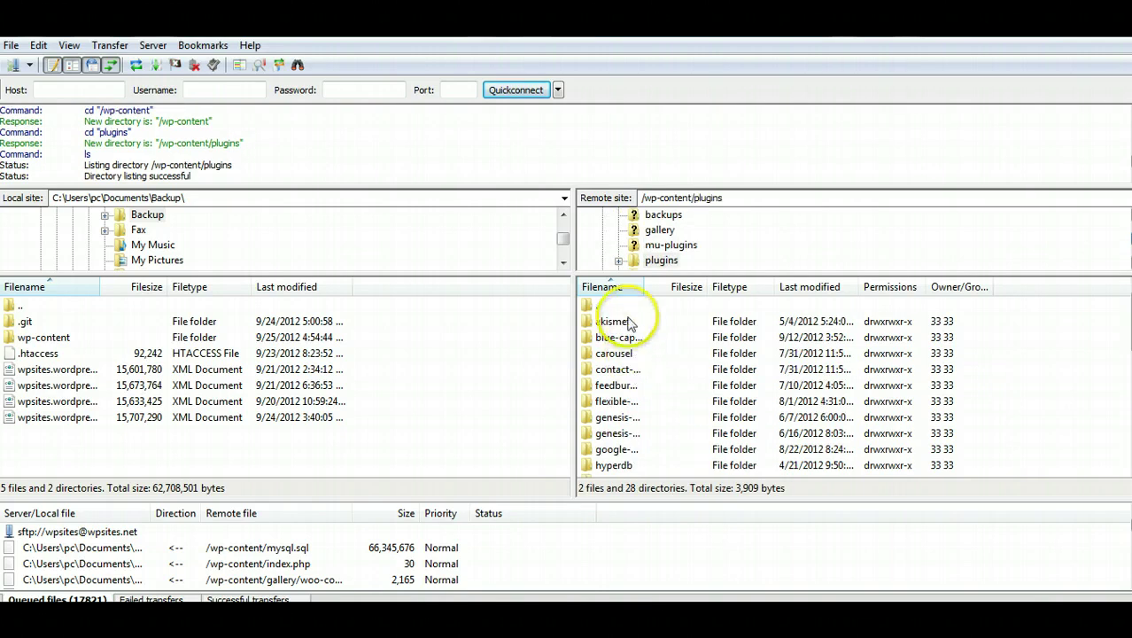
scroll(1105, 360, down, 10)
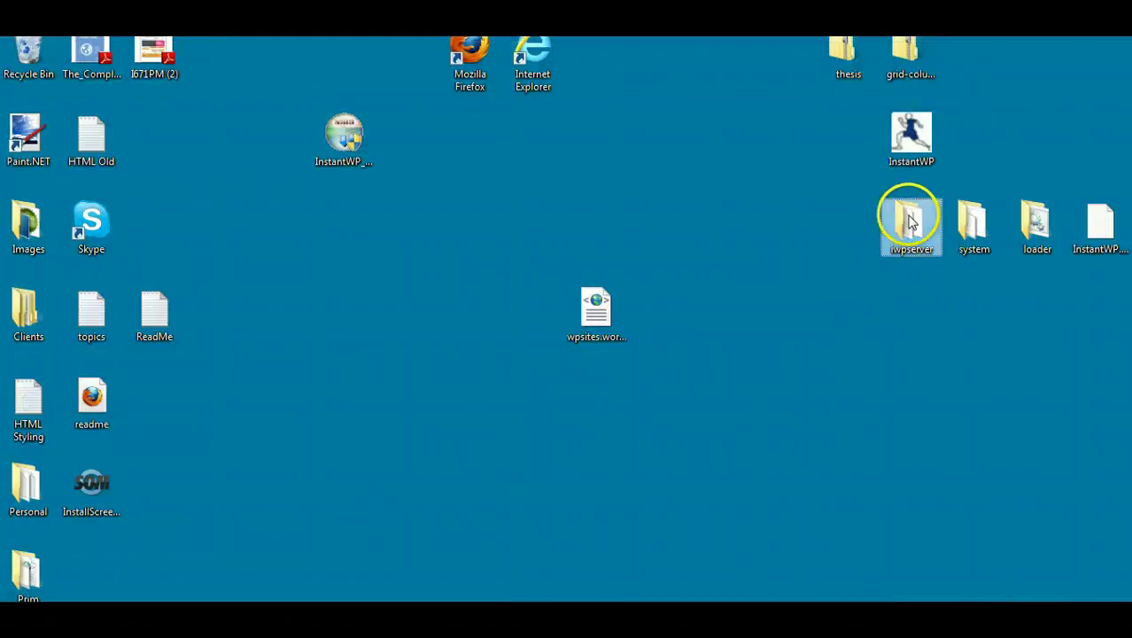
Step: Browse into iwpserver\htdocs\wordpress\wp-content\plugins to view akismet and wordpress-importer
double_click(909, 222)
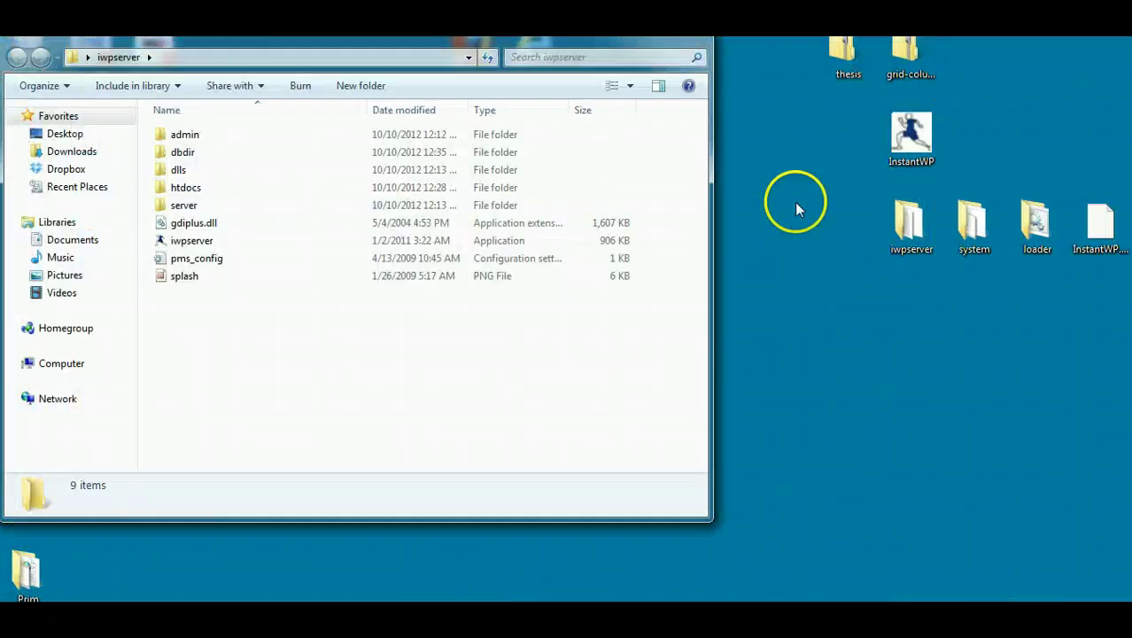
double_click(211, 188)
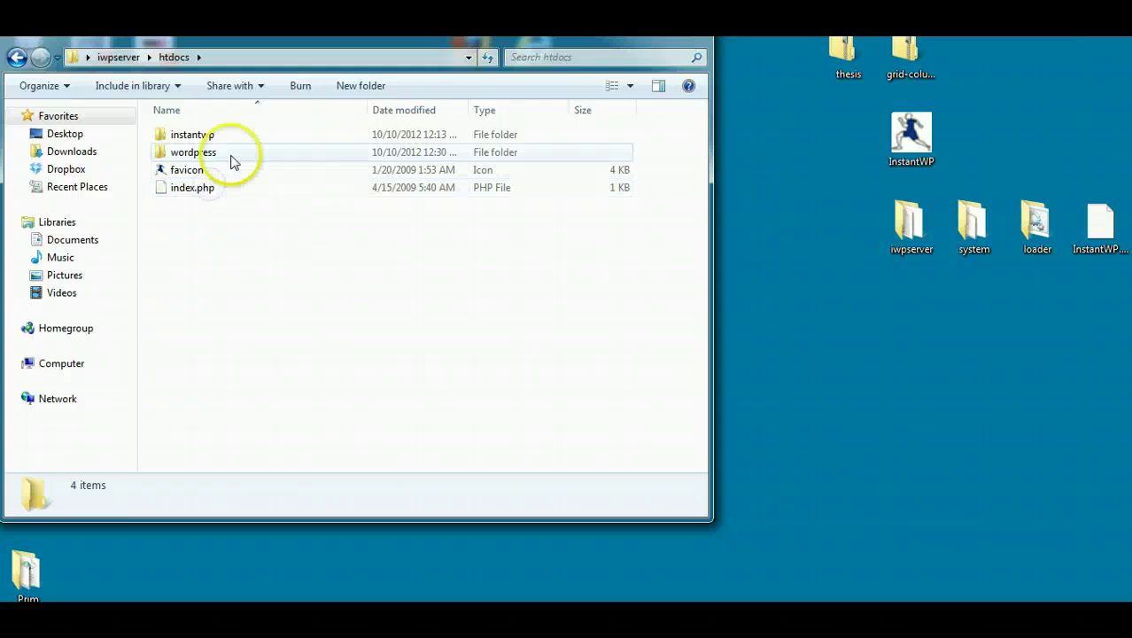
double_click(233, 159)
double_click(212, 152)
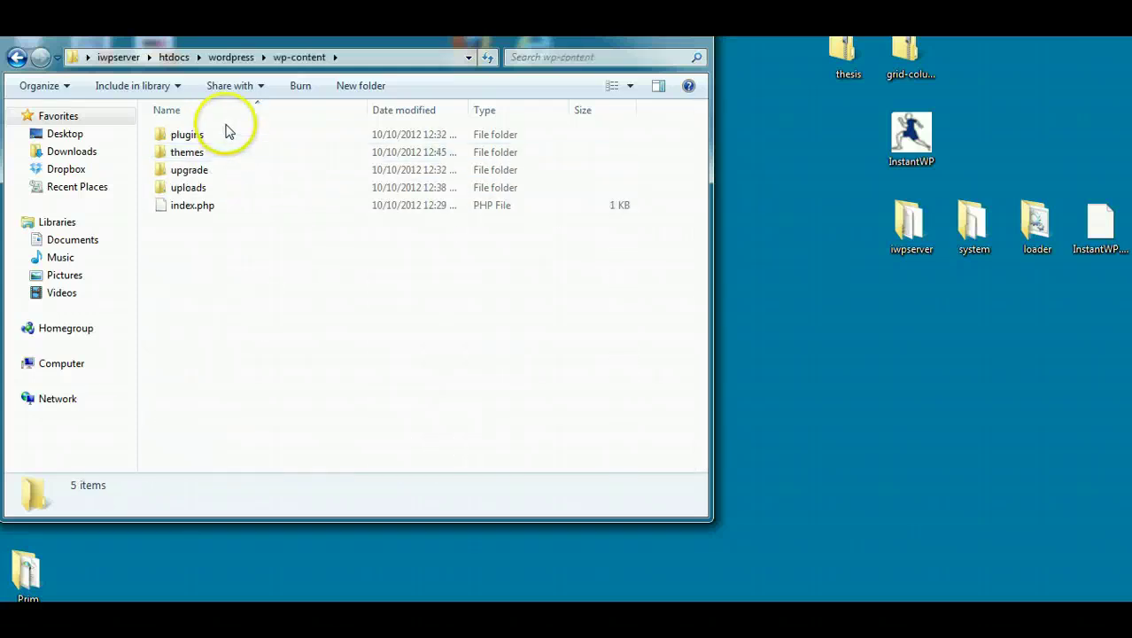
double_click(225, 134)
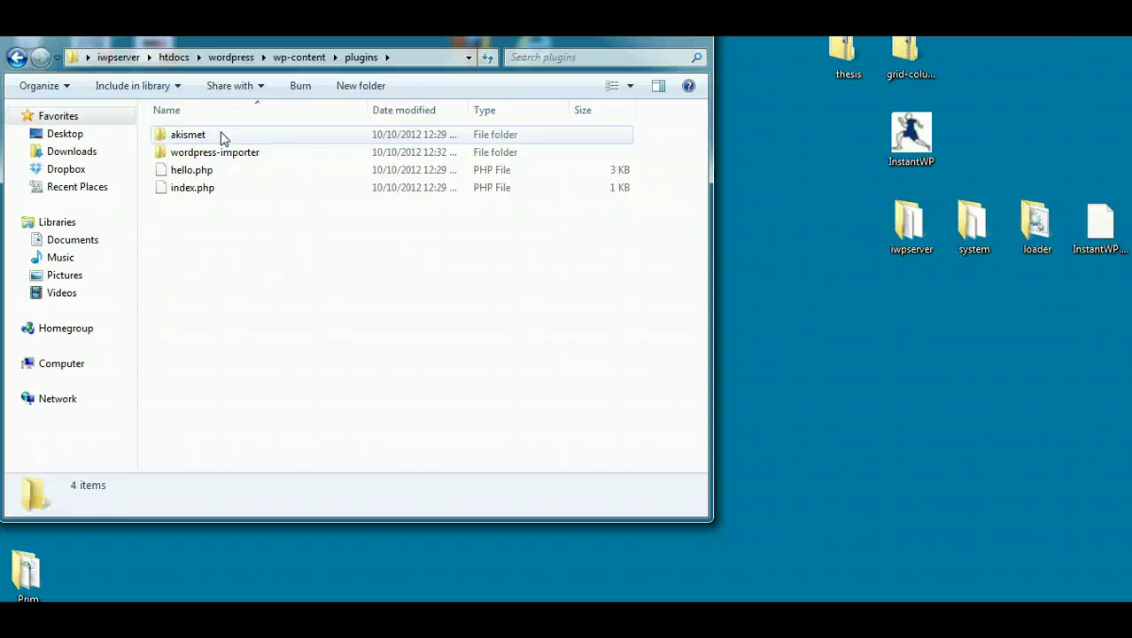
click(523, 89)
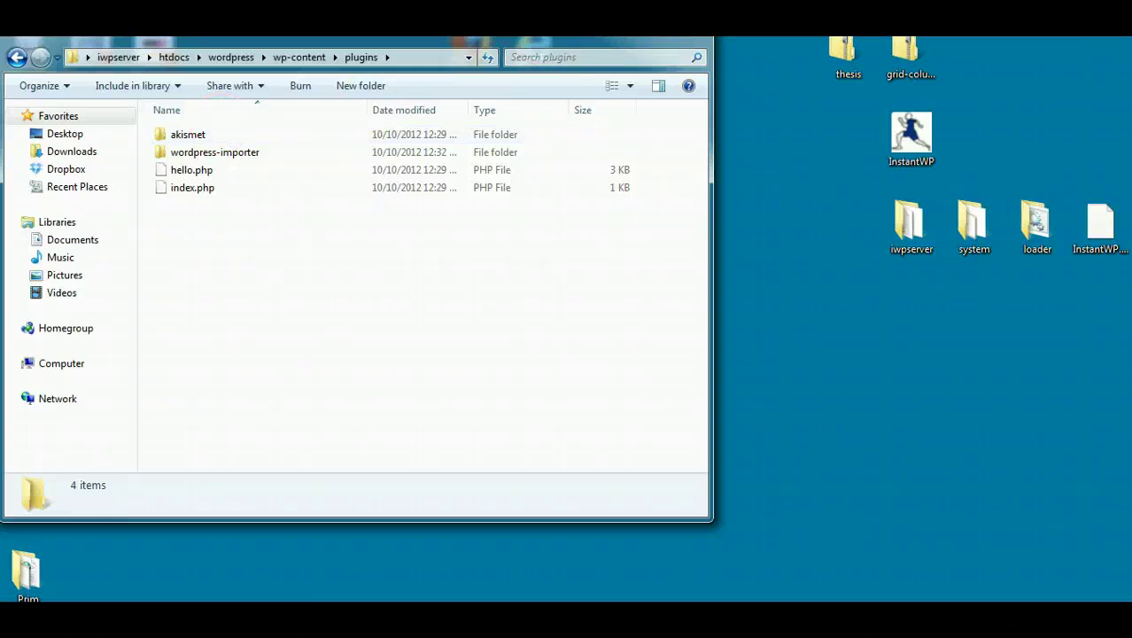
Step: Close Explorer and open the WordPress importer under Tools > Import in the local admin
key(alt+F4)
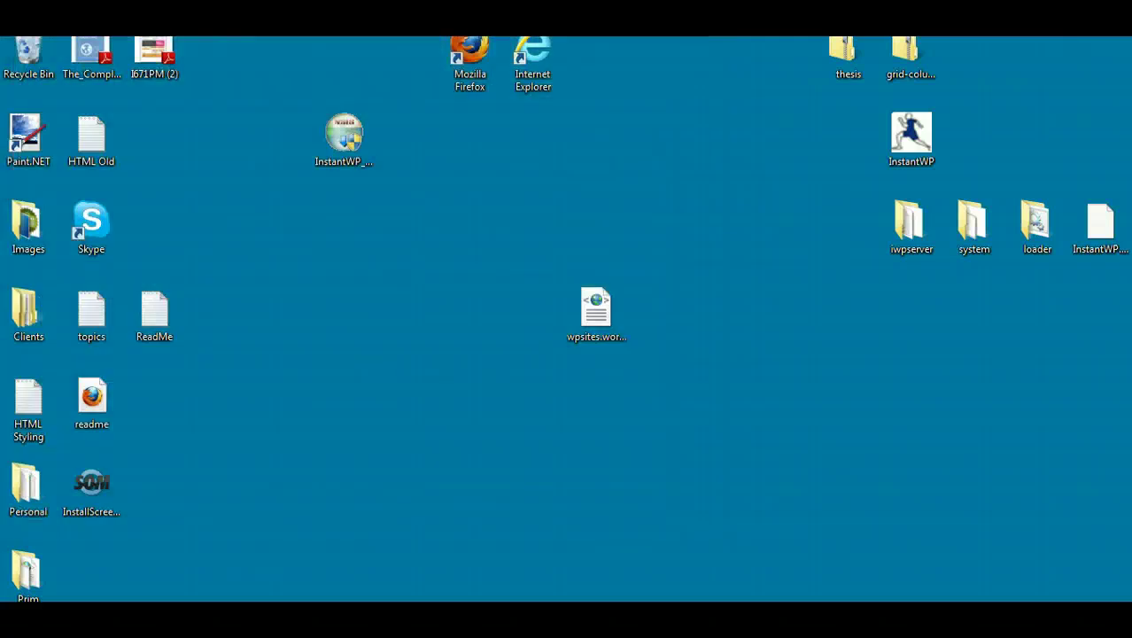
click(156, 591)
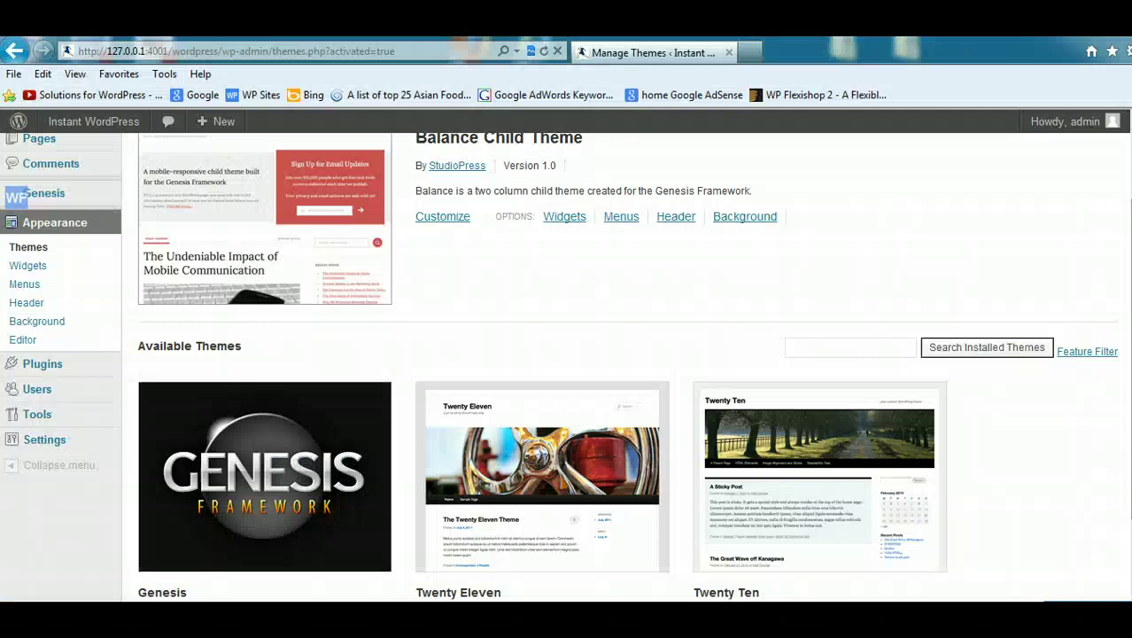
click(70, 417)
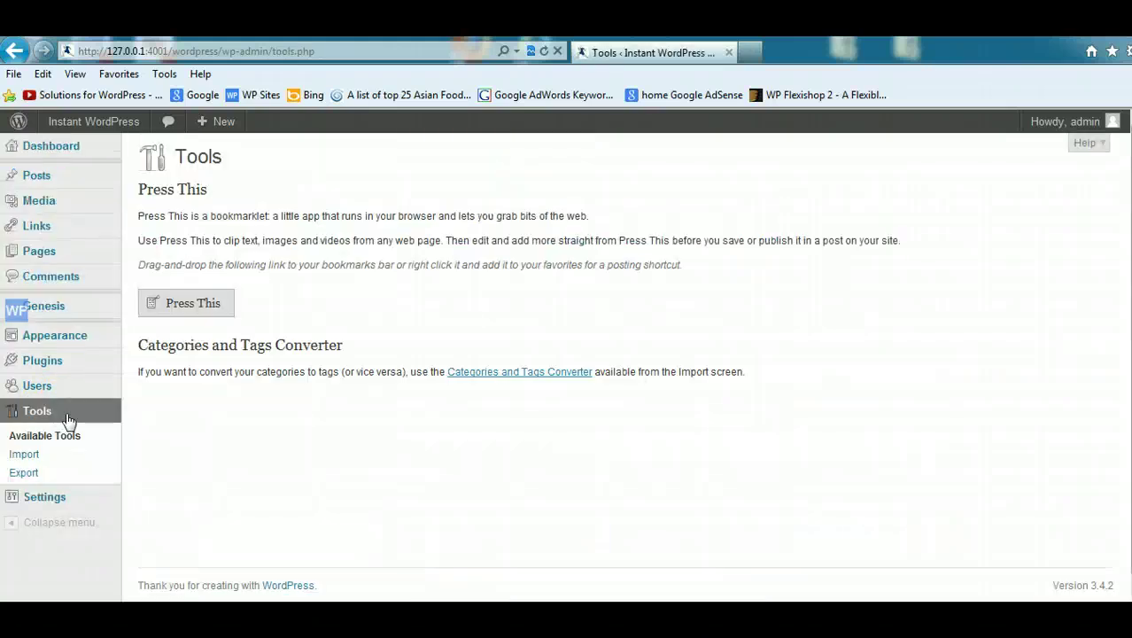
click(24, 456)
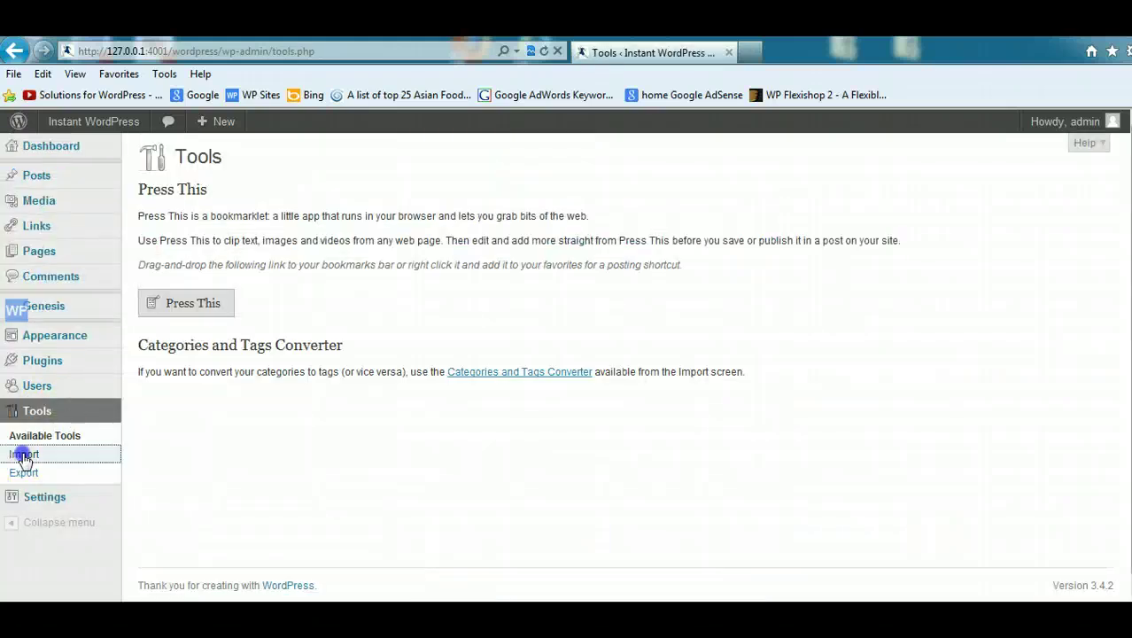
click(182, 358)
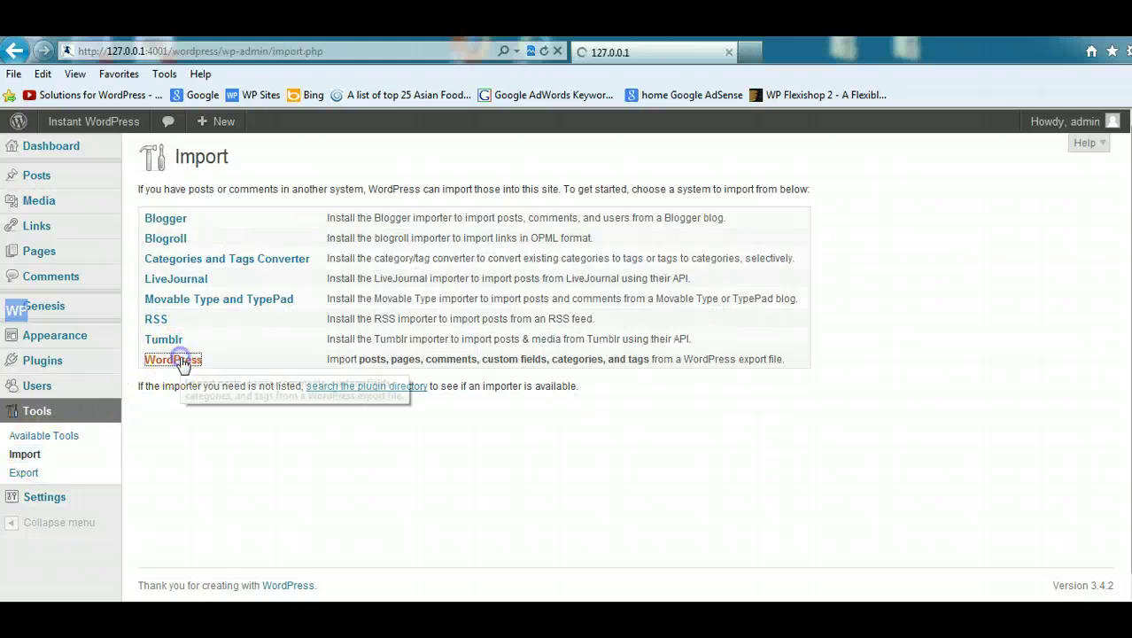
Step: Upload wpsites.wordpress.2012-10-10 to reach the Assign Authors step for three authors
click(596, 267)
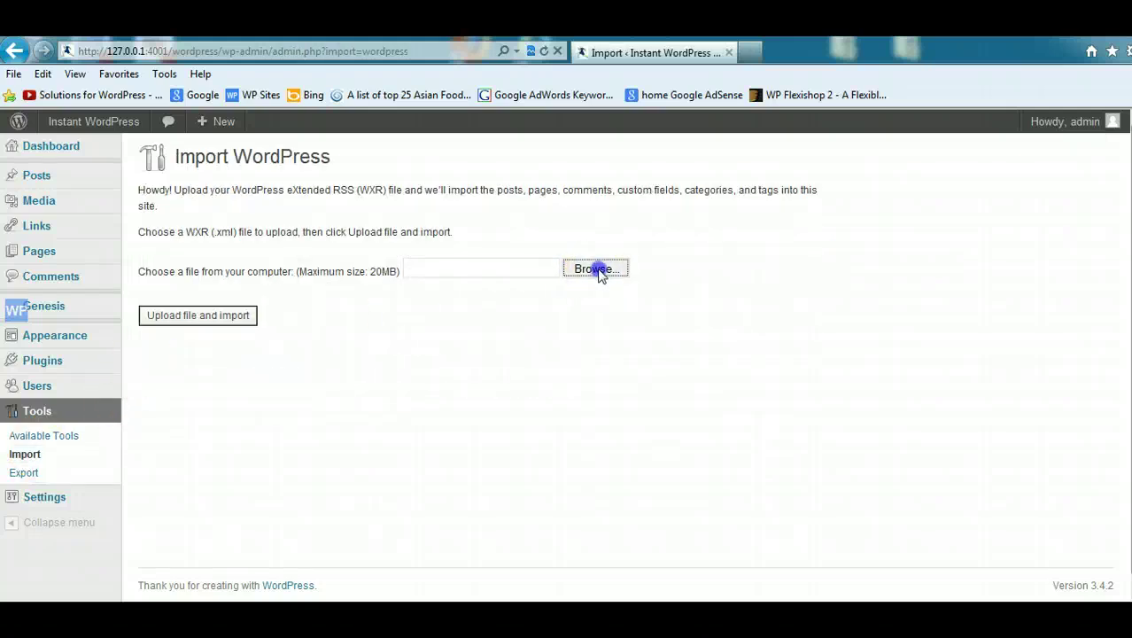
drag(557, 131, 560, 316)
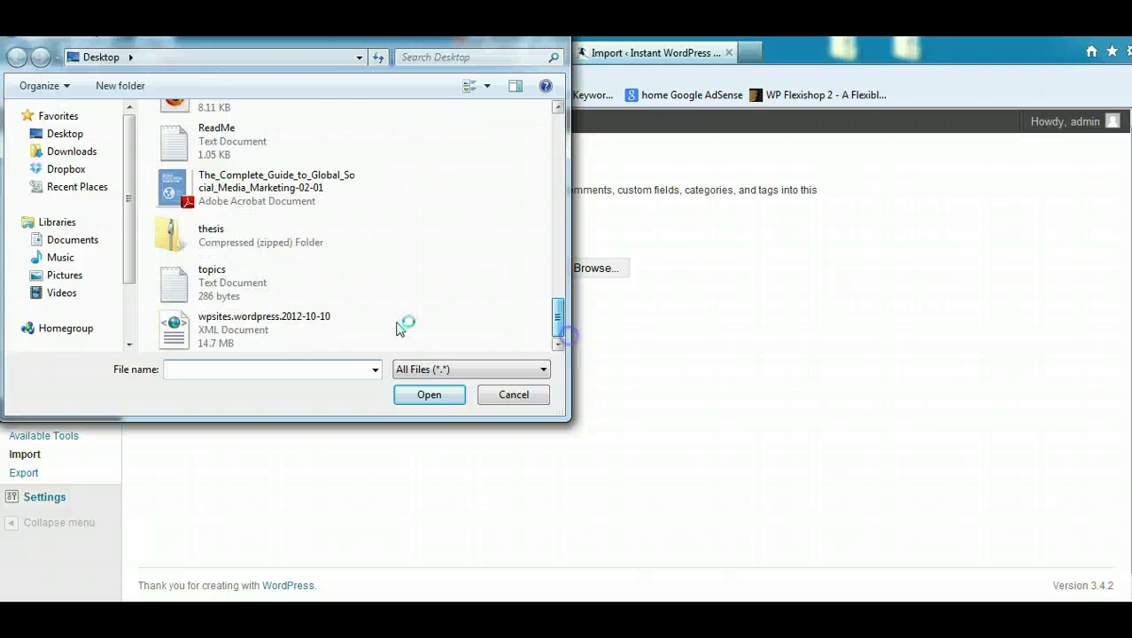
click(286, 330)
double_click(286, 330)
click(214, 317)
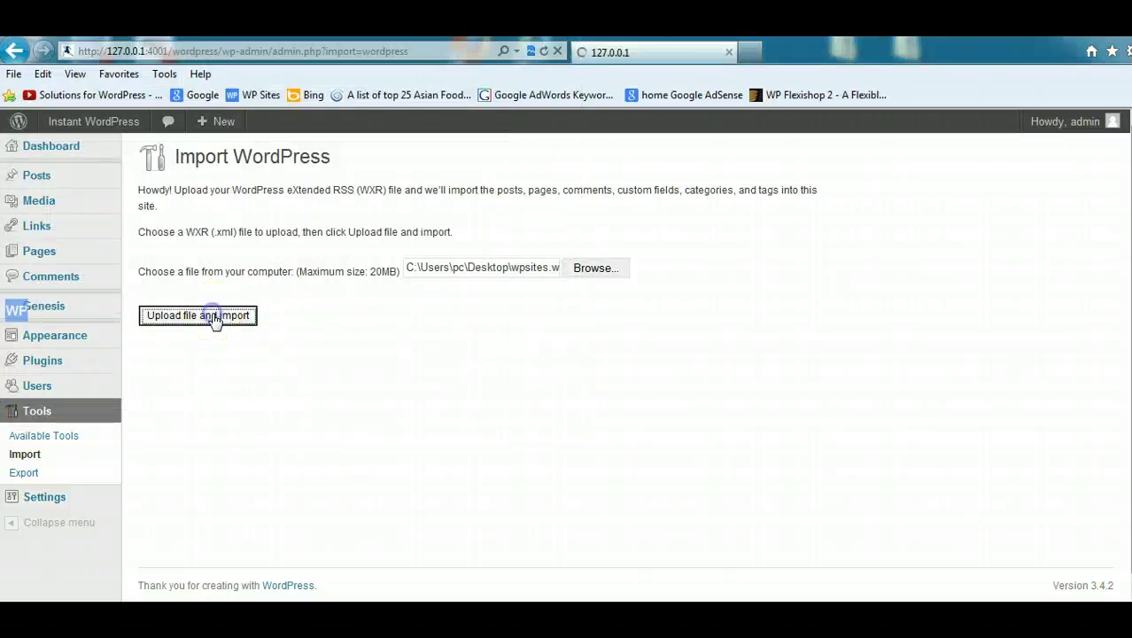
click(747, 315)
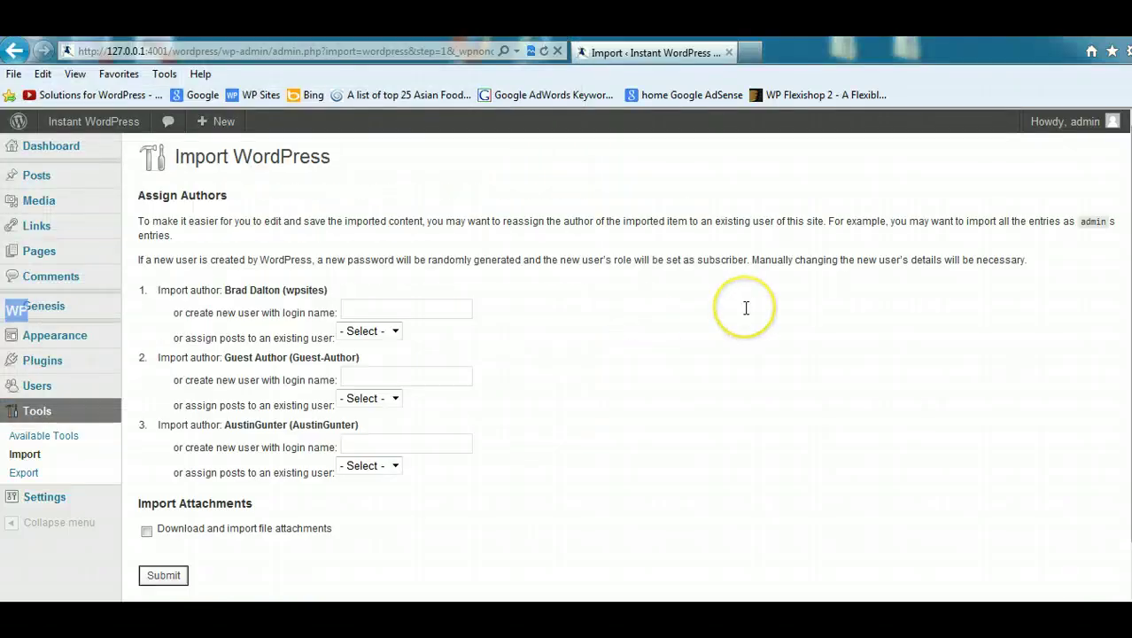
Step: Submit the import with file attachments included, then scroll through the existing-media and author results log
click(146, 529)
click(163, 575)
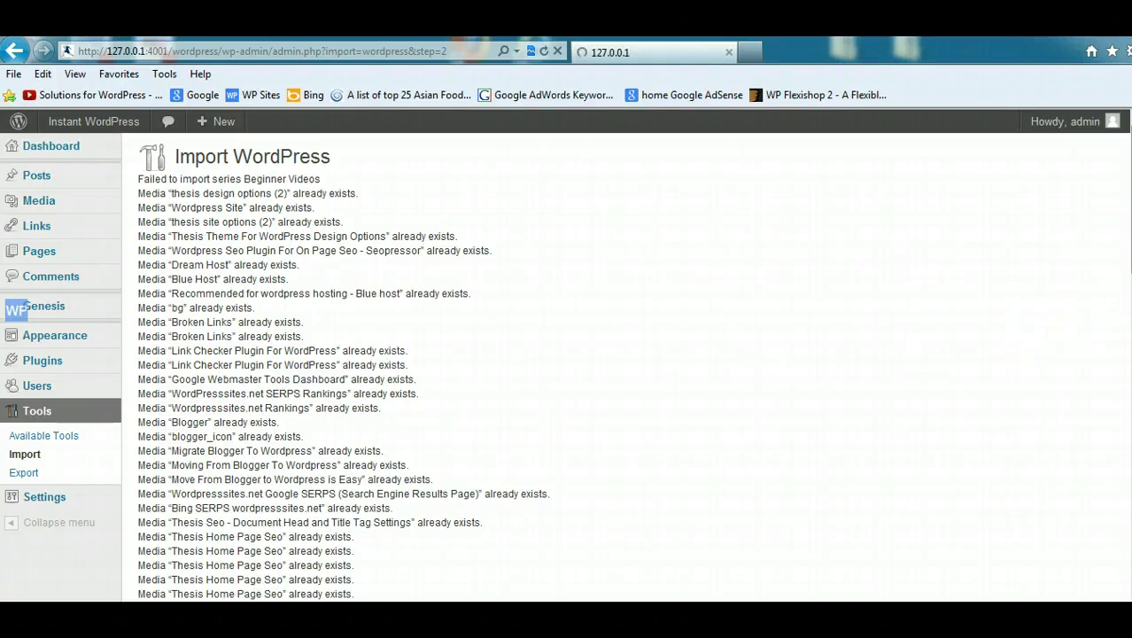
drag(1127, 319, 1127, 425)
scroll(319, 367, down, 3)
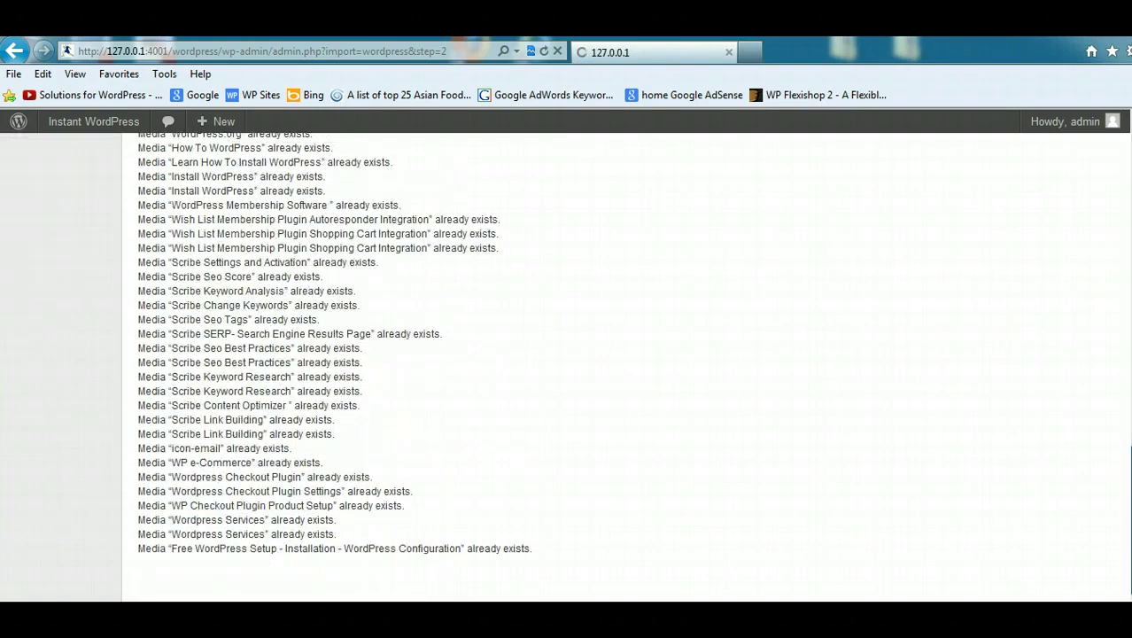
drag(1131, 519, 1131, 200)
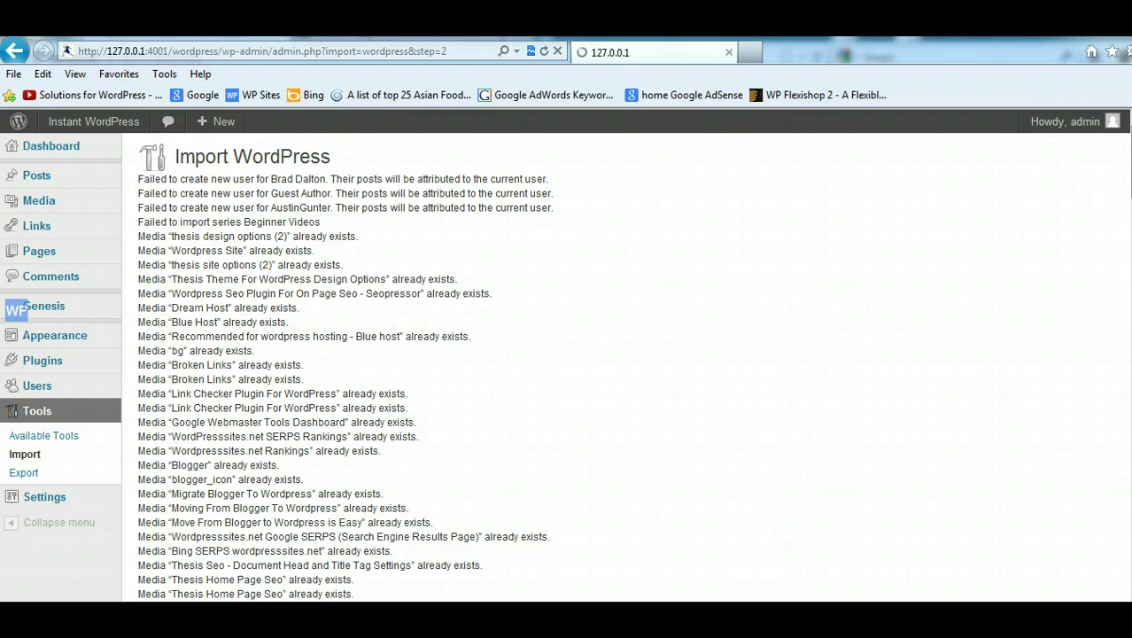
scroll(354, 368, down, 20)
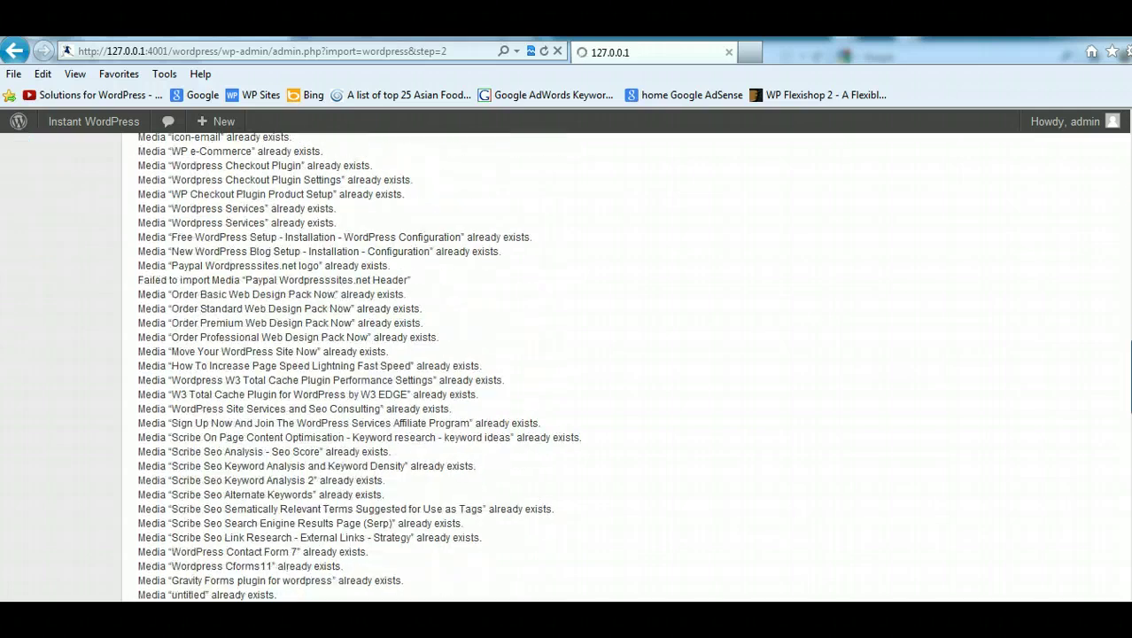
scroll(319, 367, down, 15)
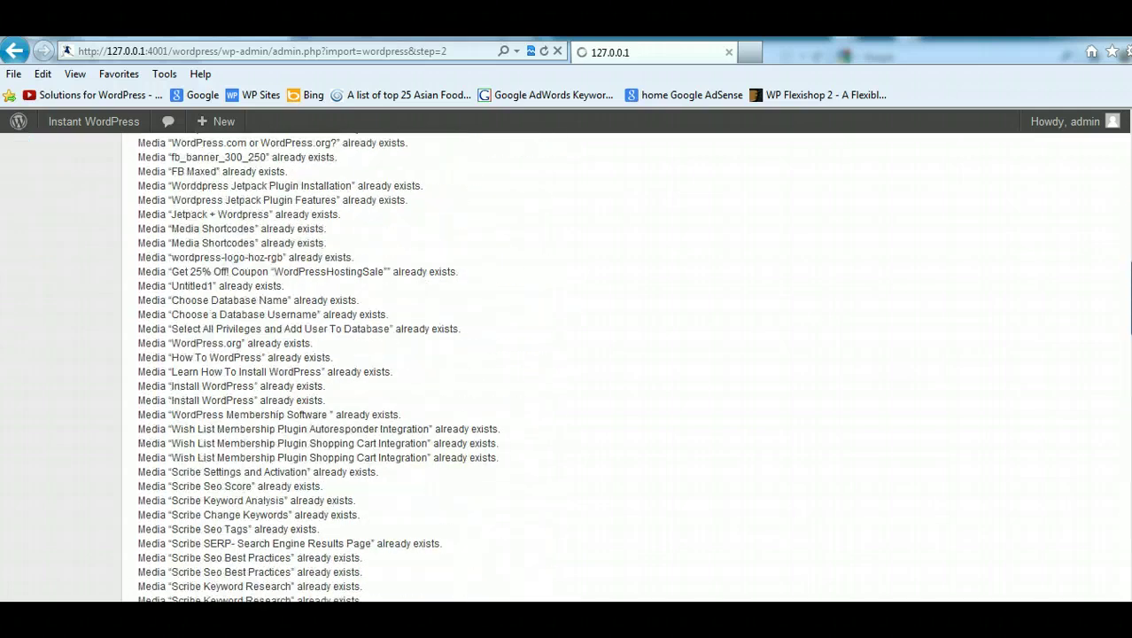
scroll(345, 368, up, 20)
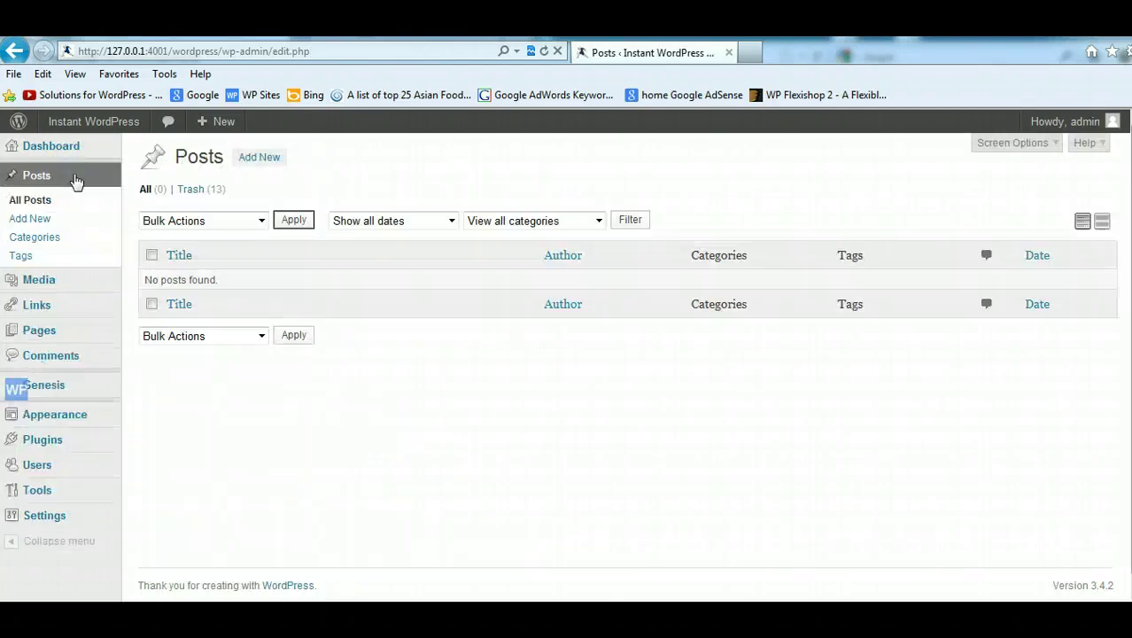
Step: Check the empty local Pages list, then scroll through the 19 post categories
click(61, 340)
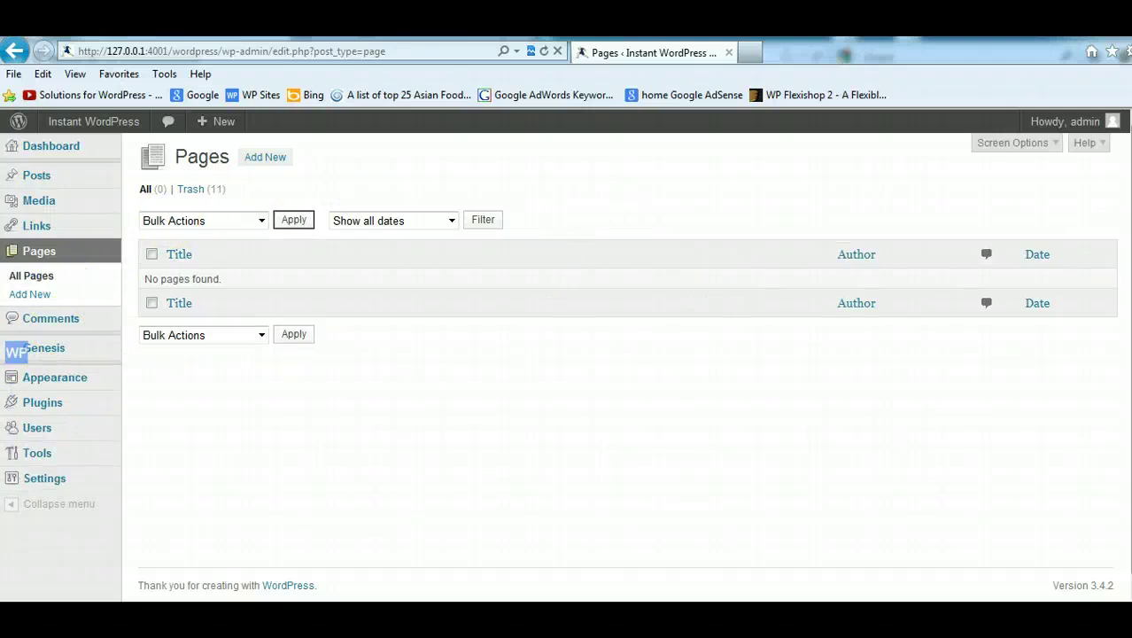
scroll(572, 265, down, 1)
mouse_move(53, 433)
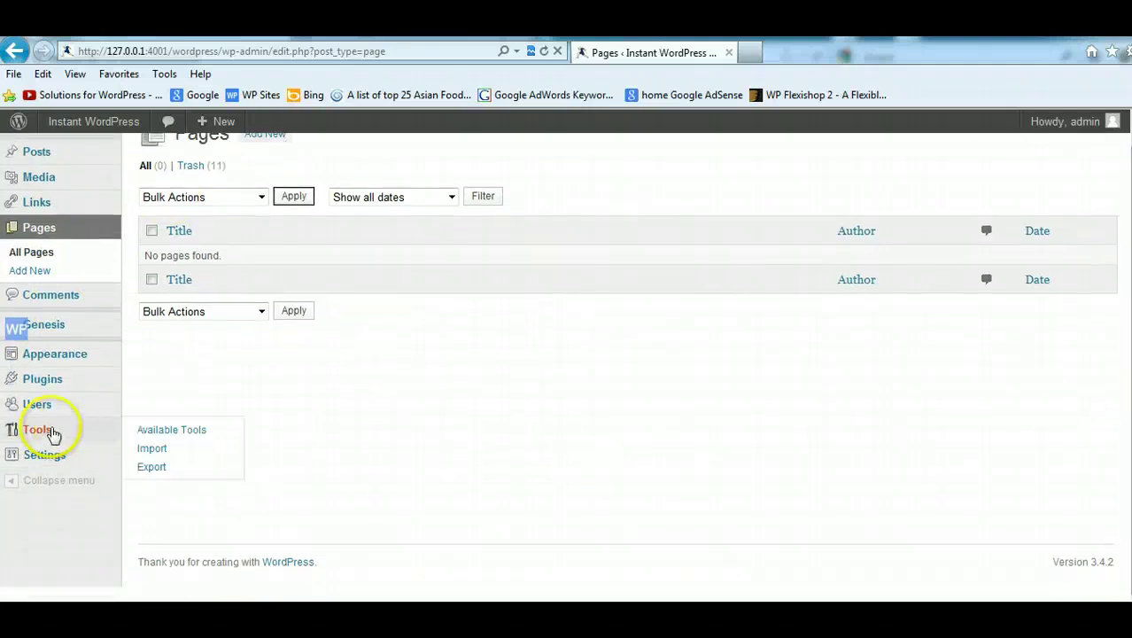
mouse_move(57, 357)
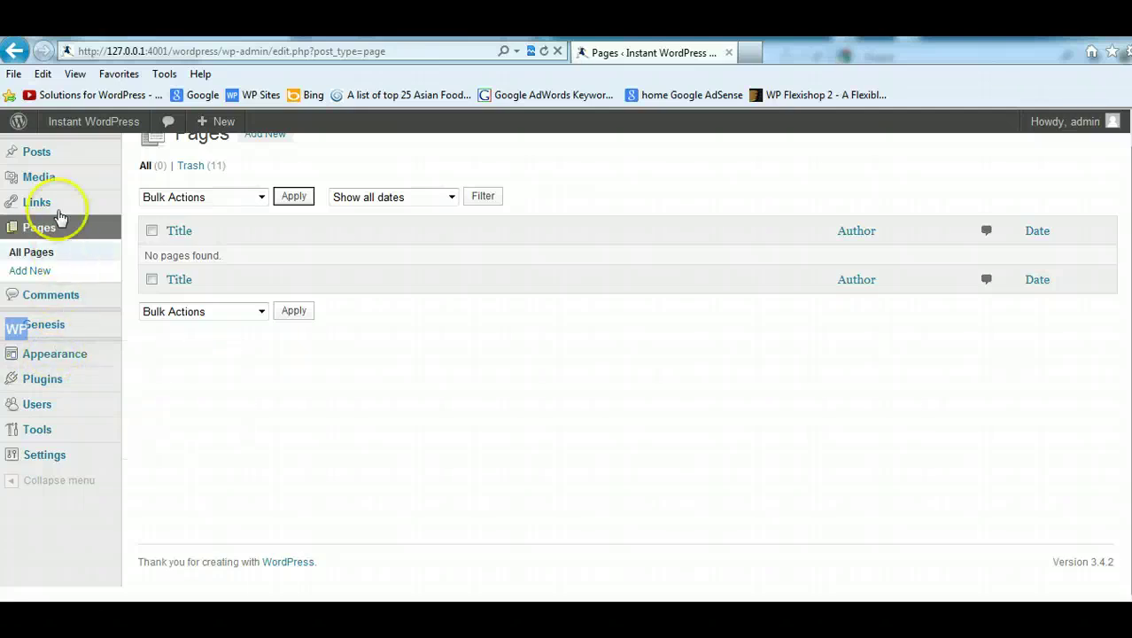
mouse_move(59, 184)
mouse_move(32, 153)
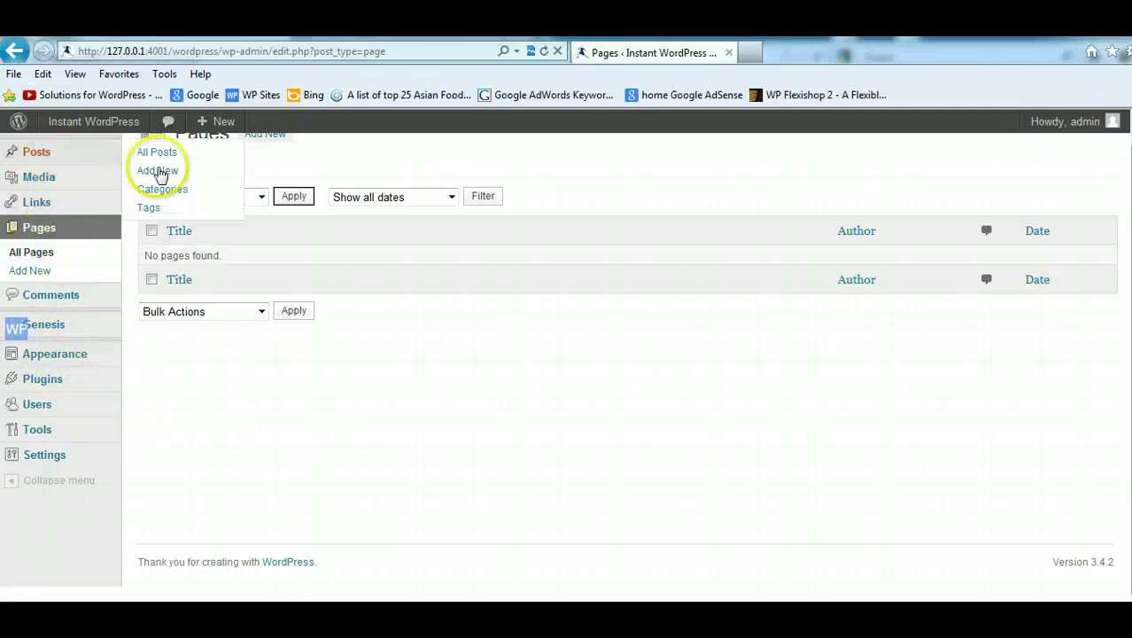
click(163, 190)
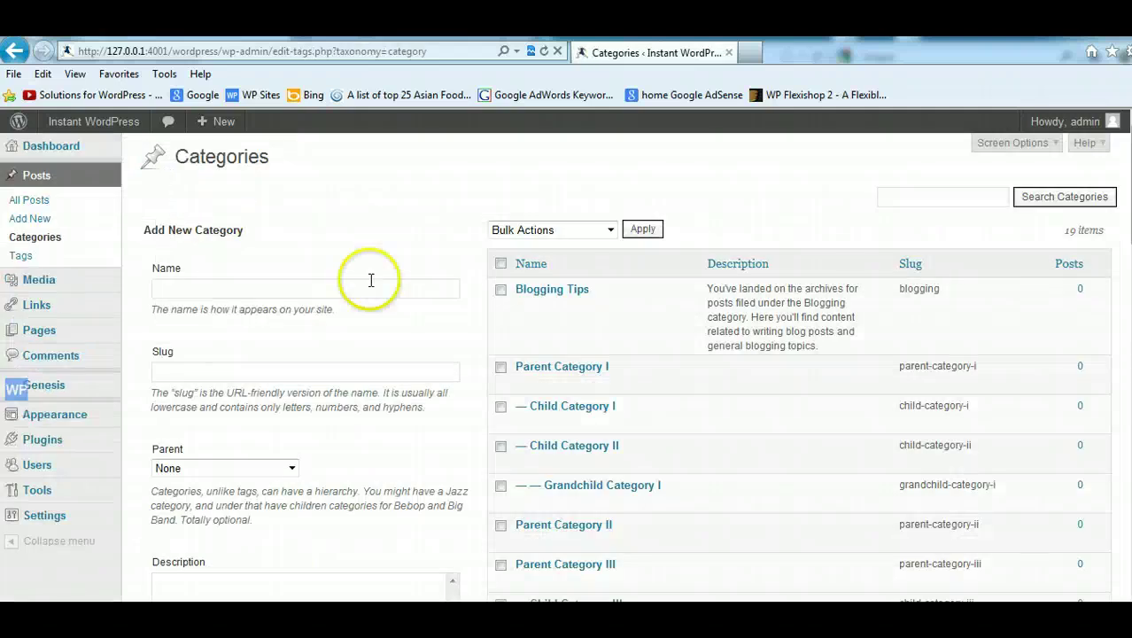
scroll(788, 497, down, 15)
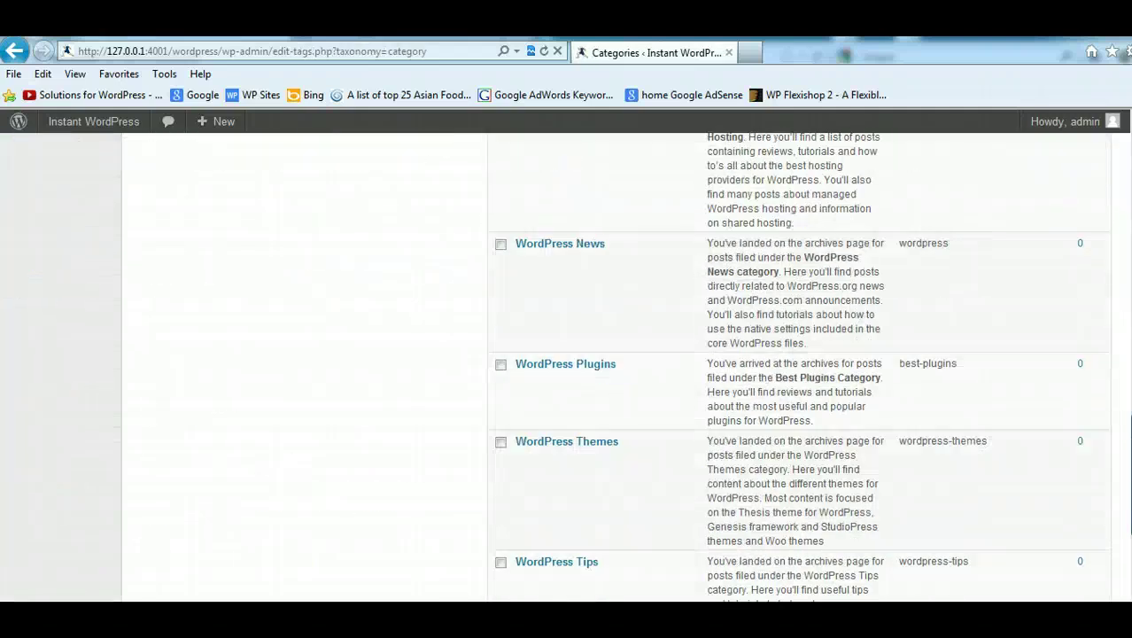
drag(1129, 514, 1128, 129)
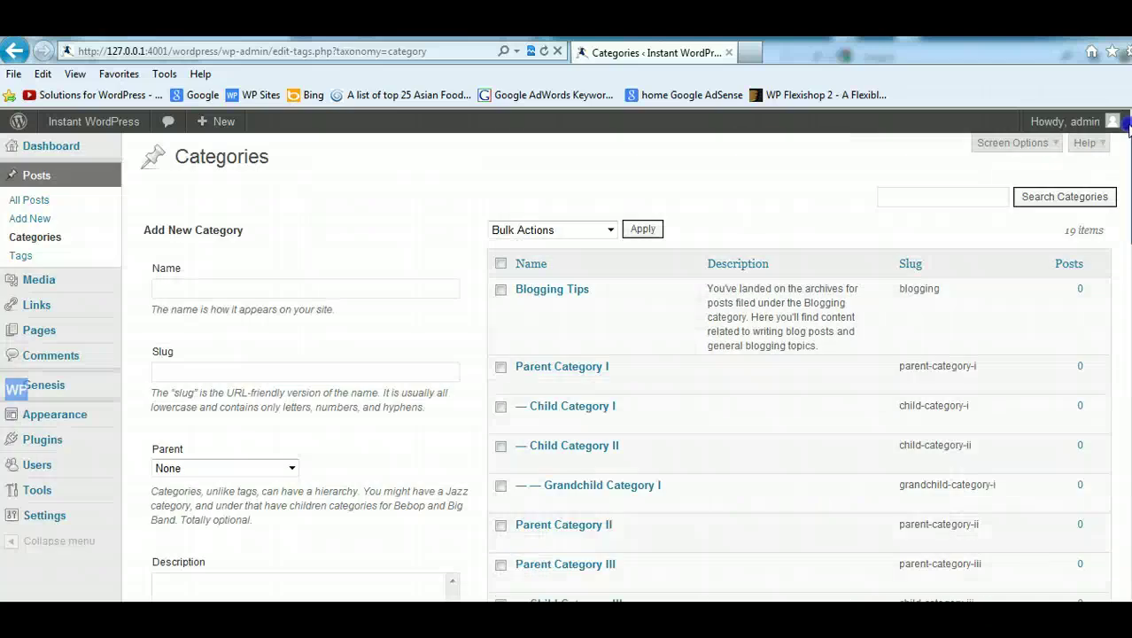
mouse_move(66, 414)
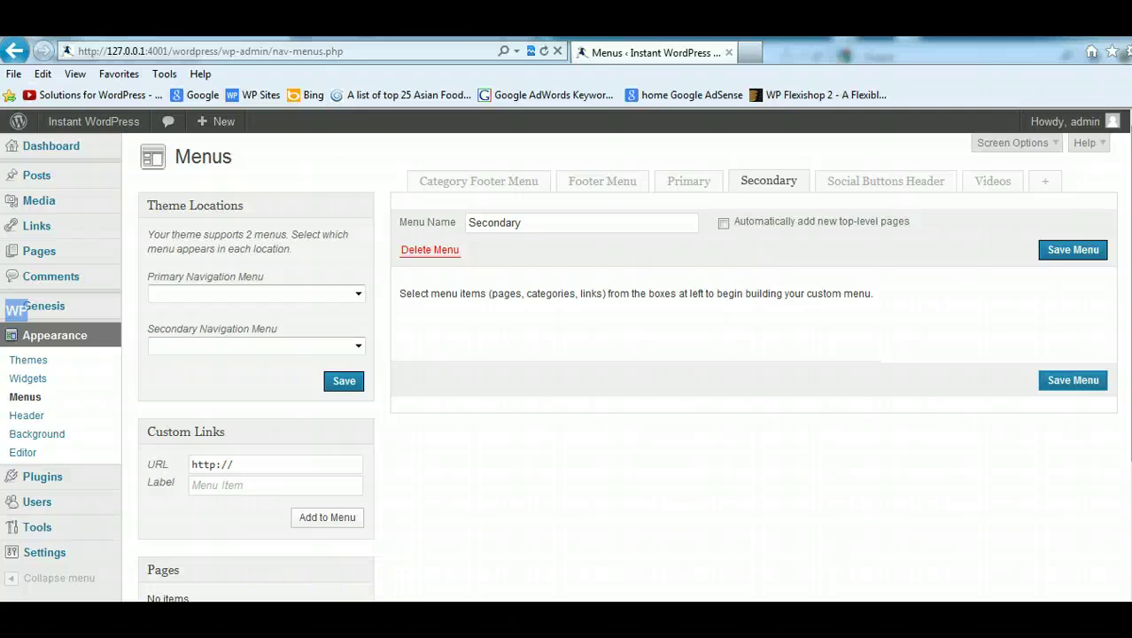
Step: Download a Posts-only export covering October 2010 to October 2012 from the live site
click(202, 592)
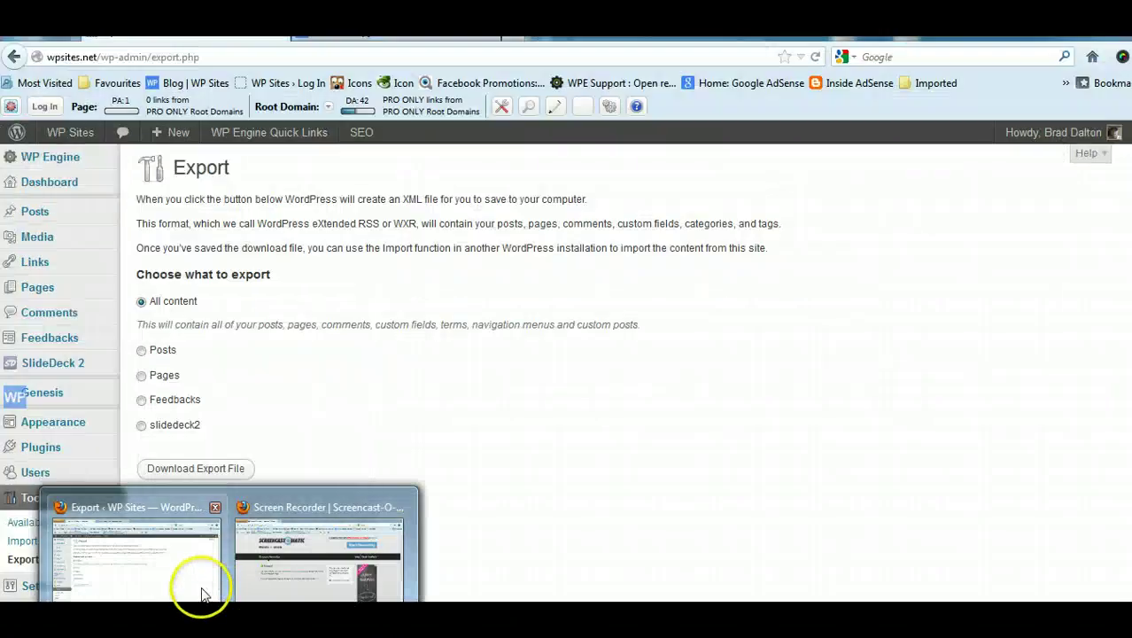
click(142, 350)
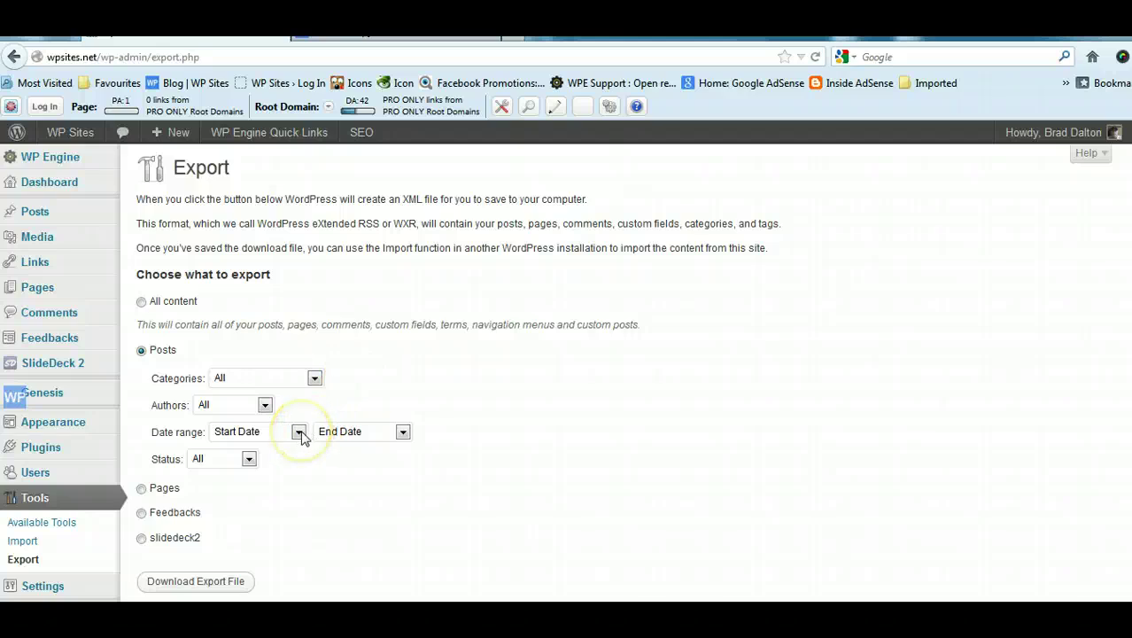
click(300, 432)
scroll(300, 286, down, 3)
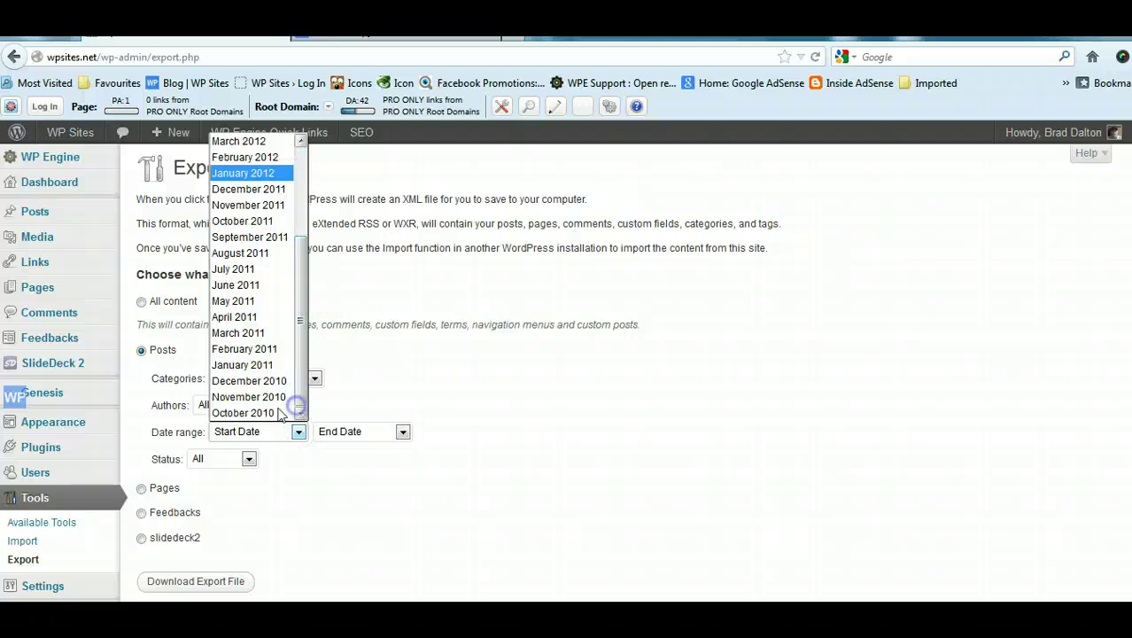
click(257, 412)
click(402, 431)
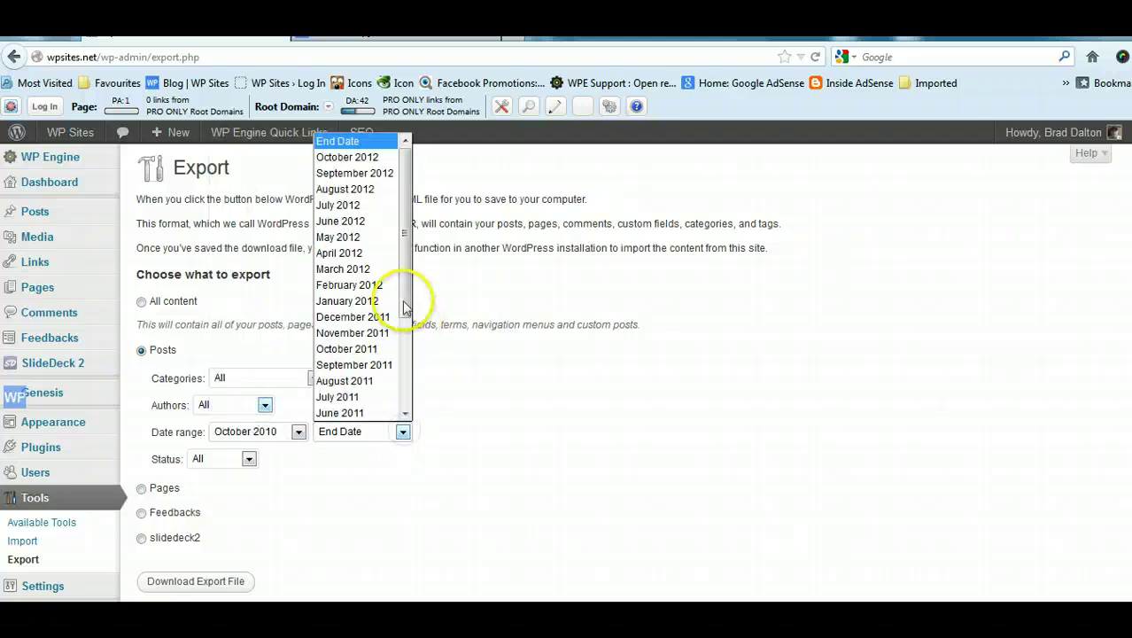
click(365, 158)
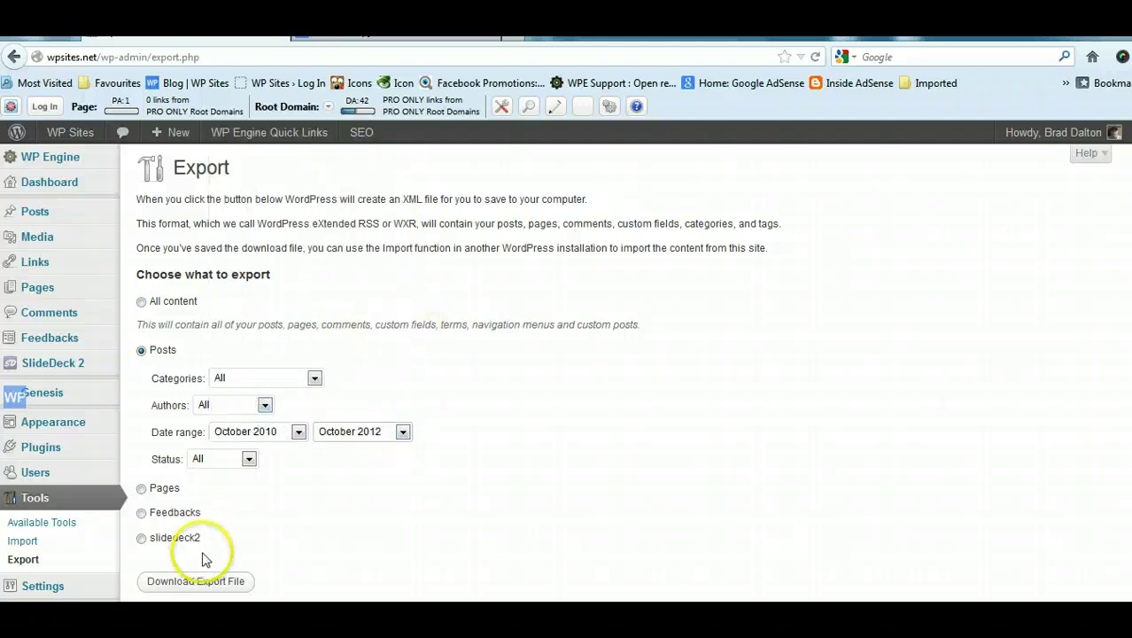
click(203, 581)
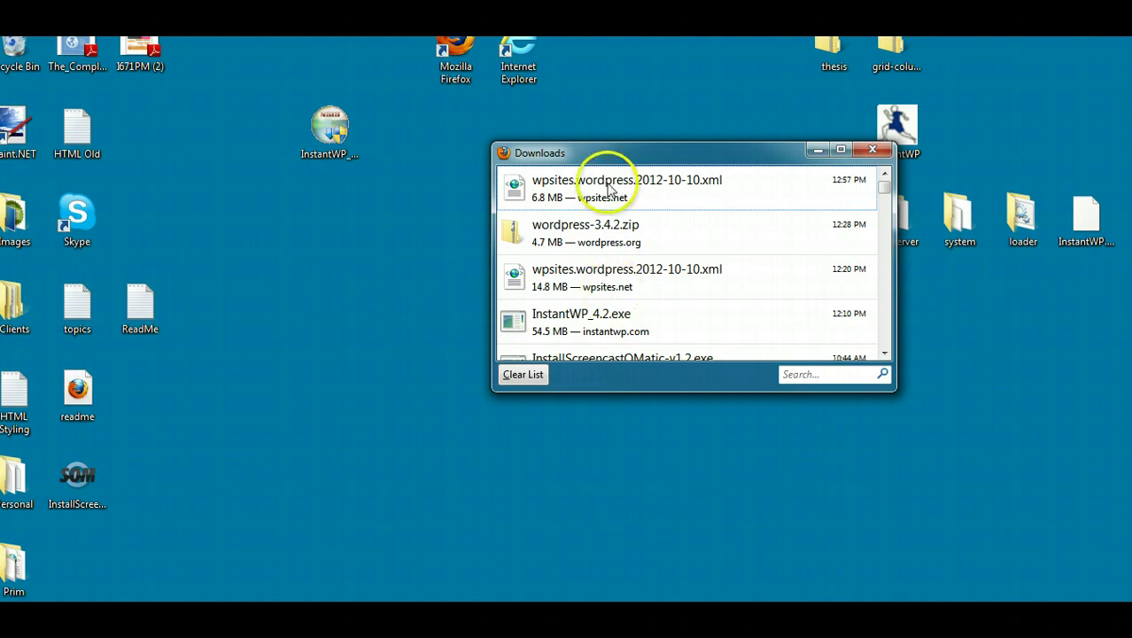
Step: Save the downloaded XML to the desktop and open the local WordPress importer
drag(608, 189, 336, 270)
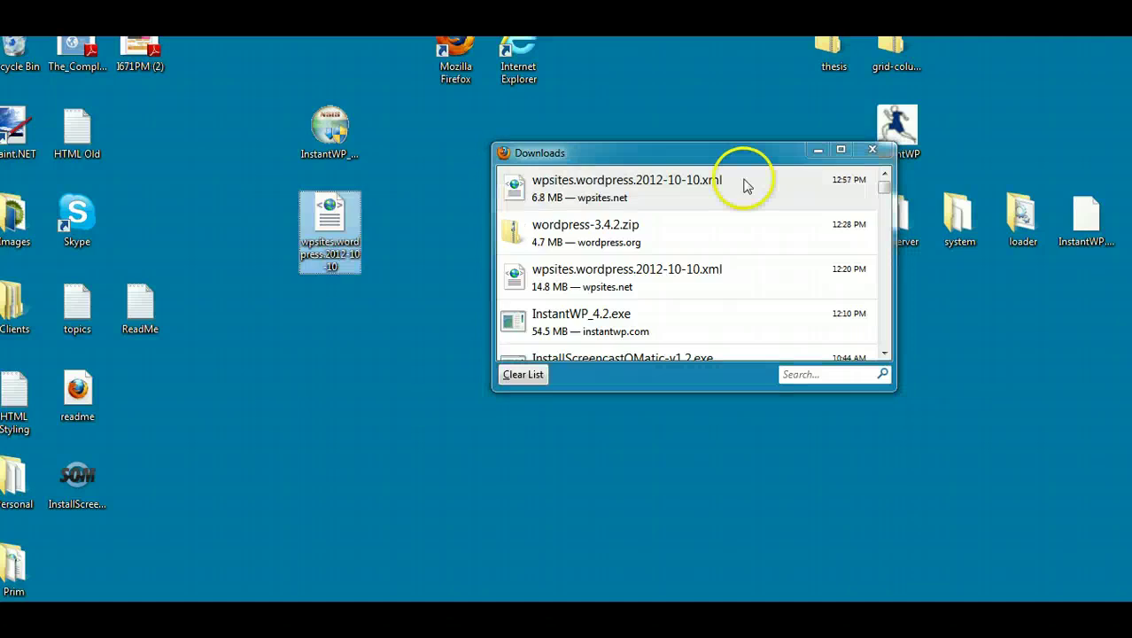
click(872, 149)
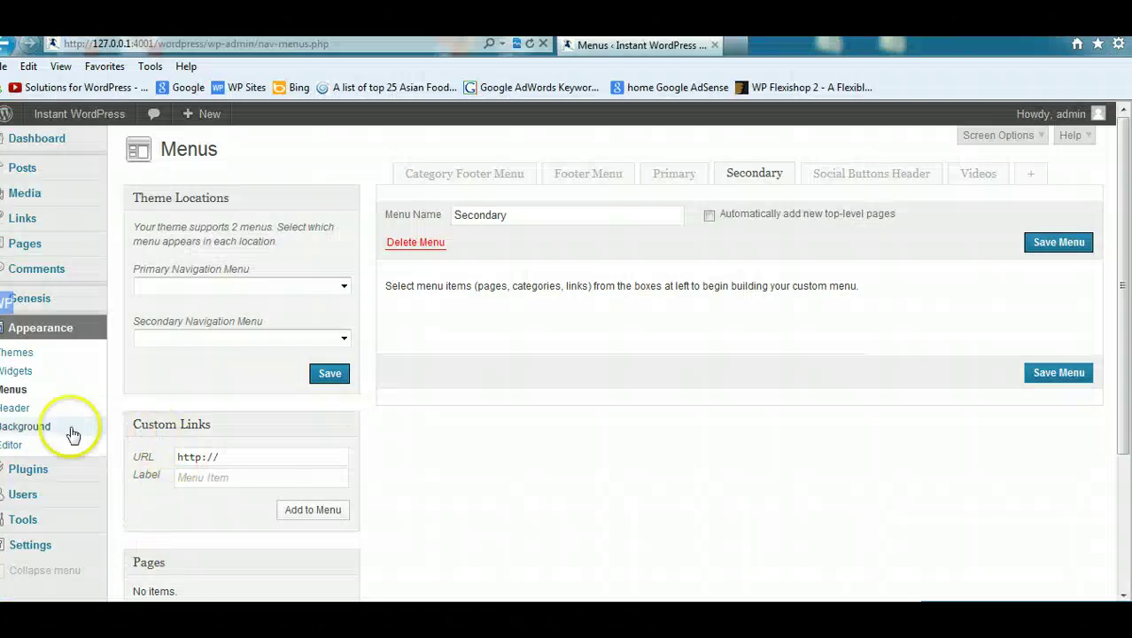
mouse_move(42, 525)
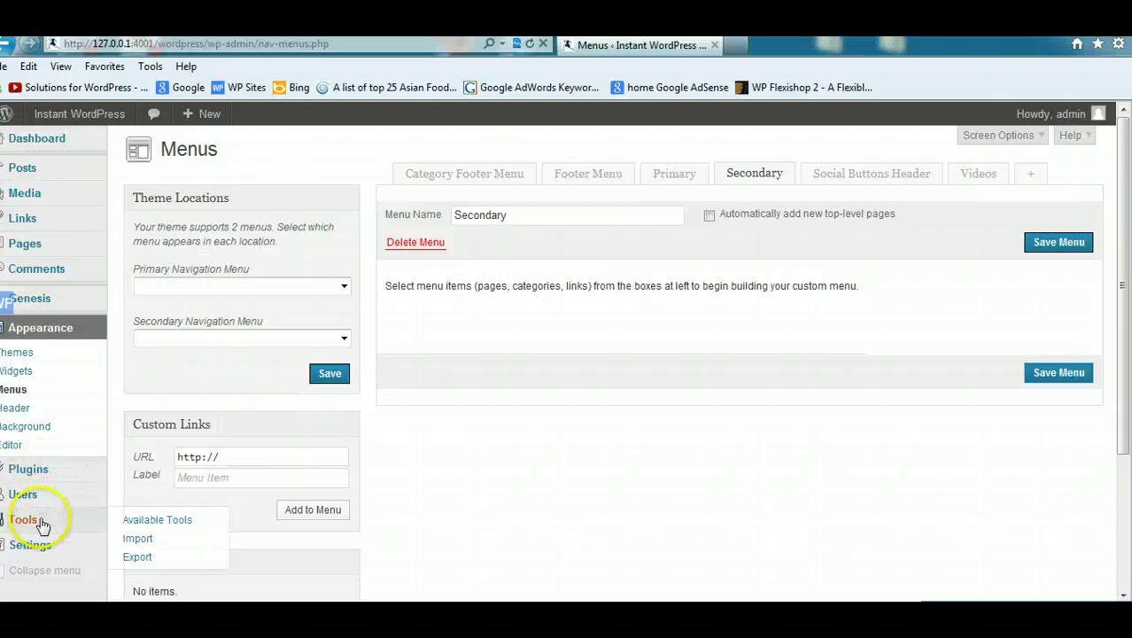
click(135, 538)
click(152, 352)
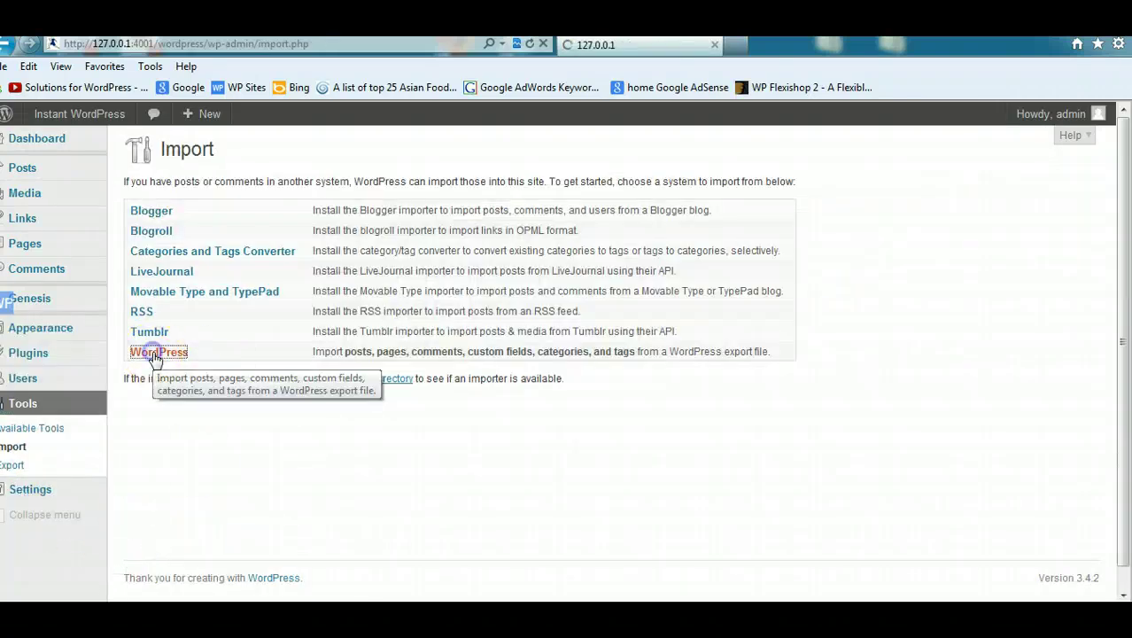
Step: Upload wpsites.wordpress.2012-10-10.xml to the local importer
click(581, 259)
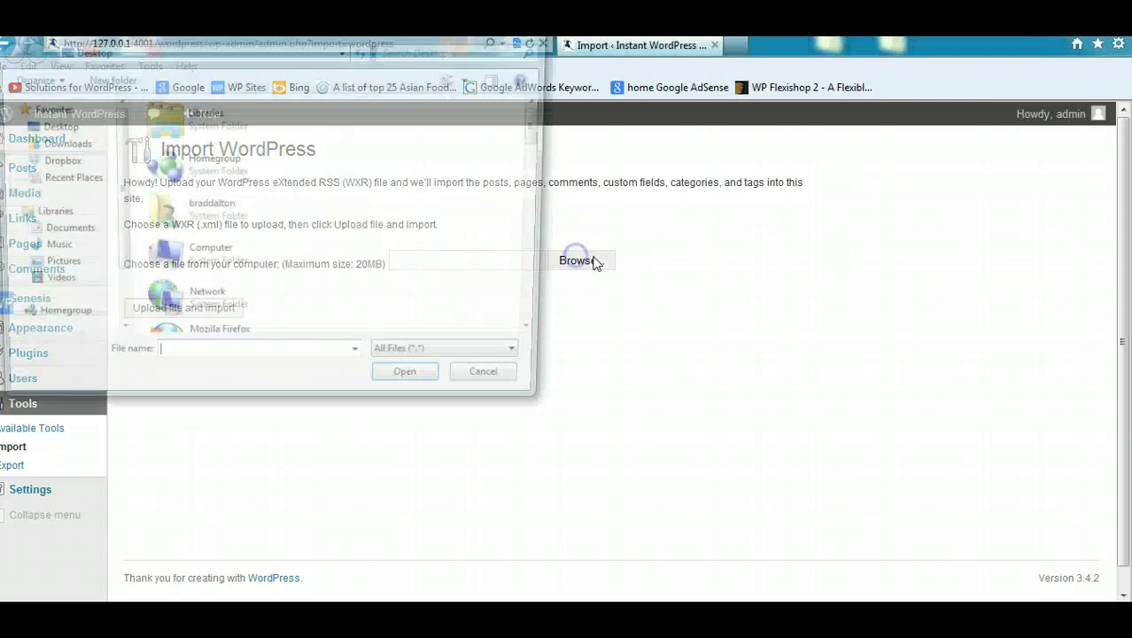
drag(549, 152, 532, 324)
double_click(231, 324)
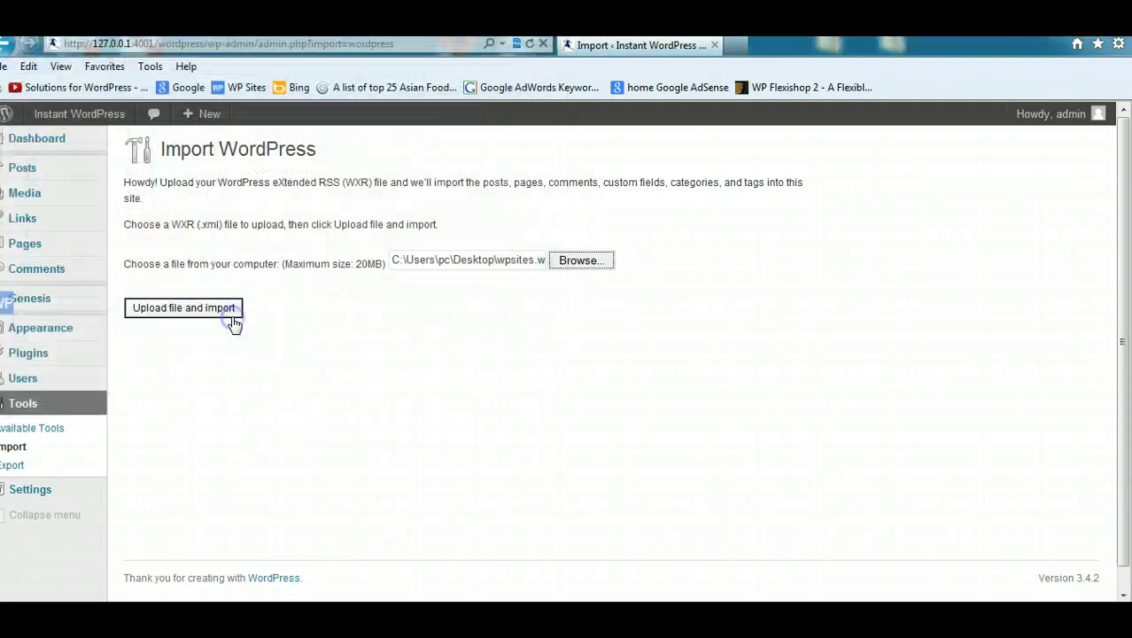
click(193, 316)
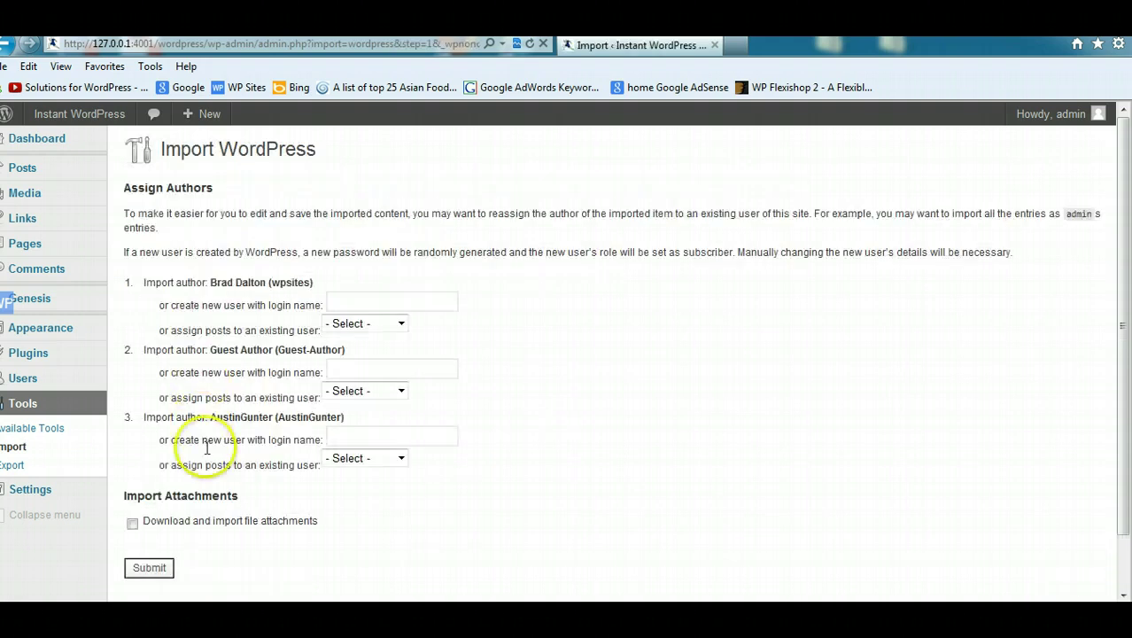
Step: Include file attachments, leave the third author unassigned, and submit the import
click(132, 523)
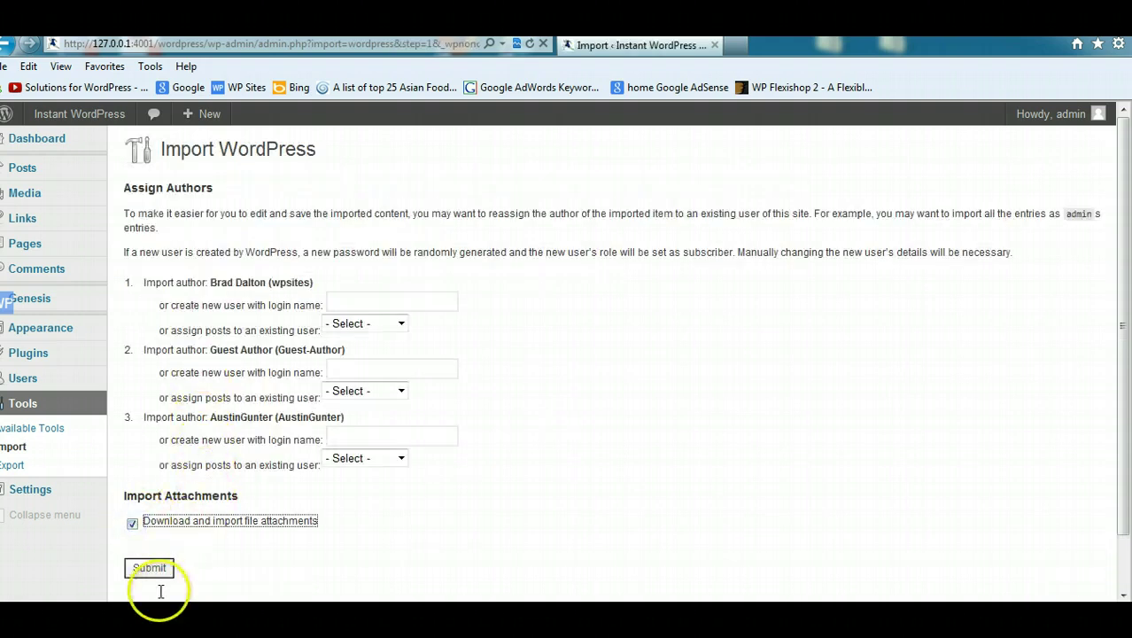
click(402, 457)
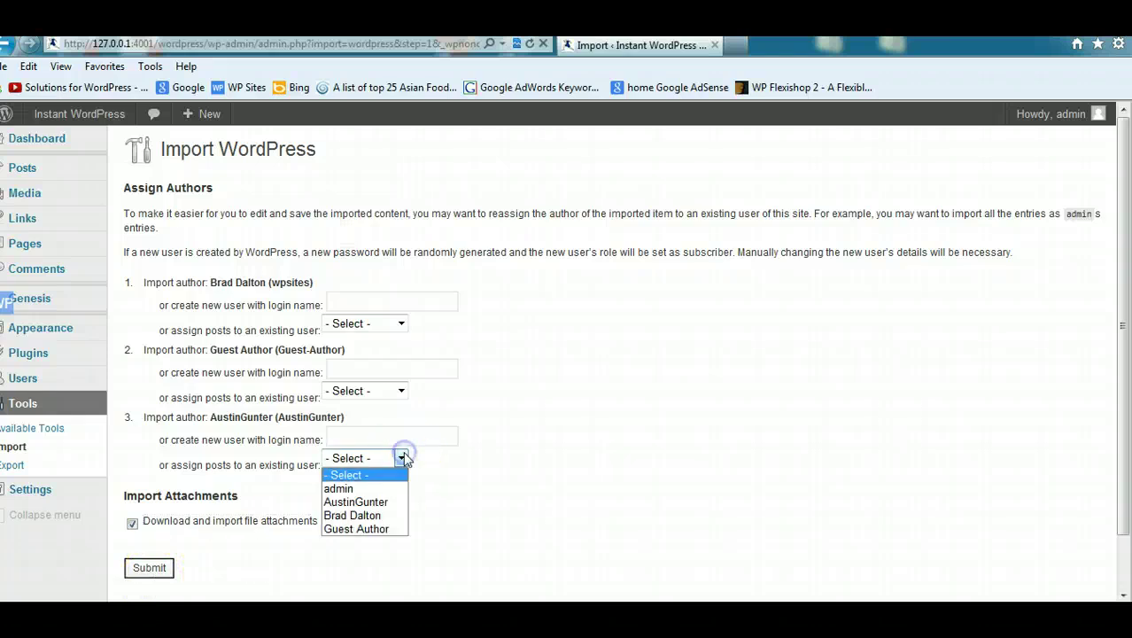
click(506, 446)
click(149, 567)
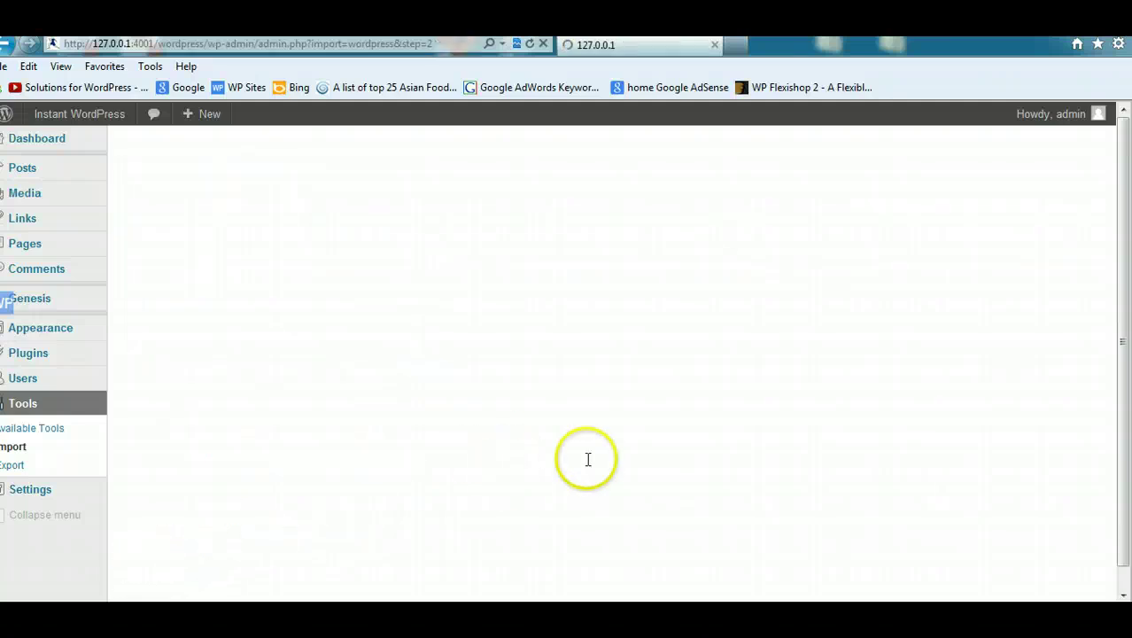
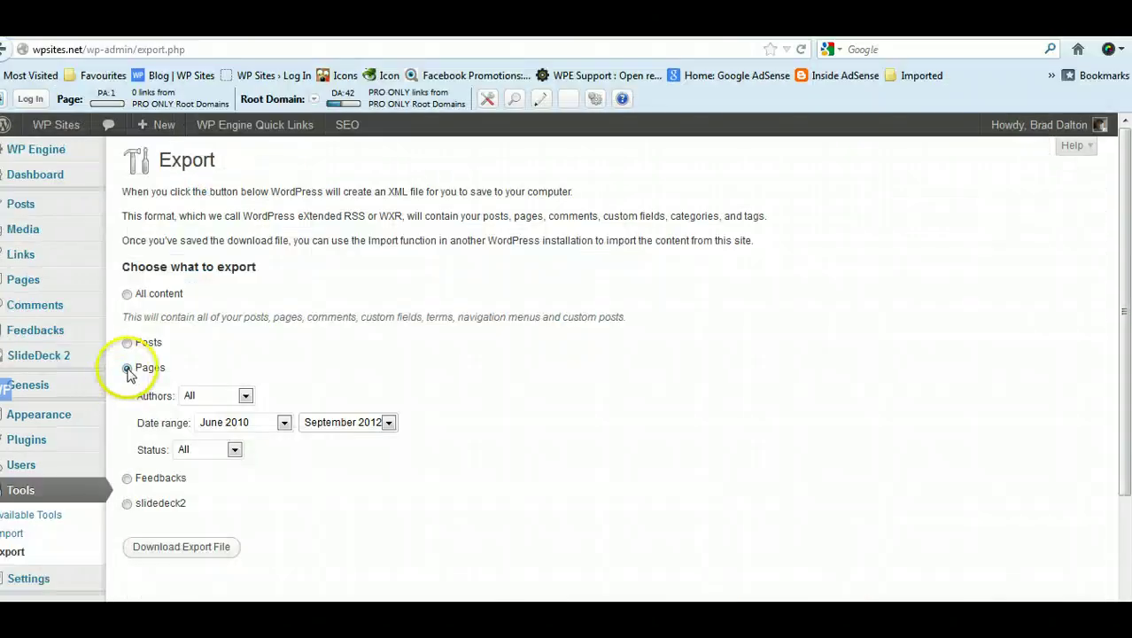
Step: Export the pages dated June 2010 to September 2012 and save the XML file
click(284, 423)
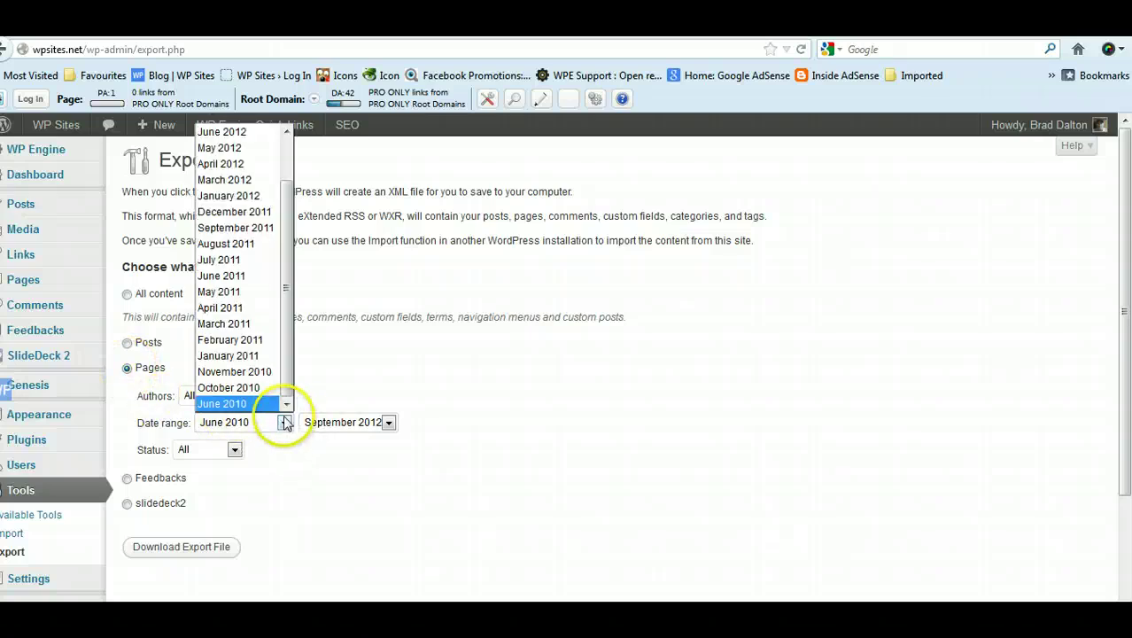
click(365, 476)
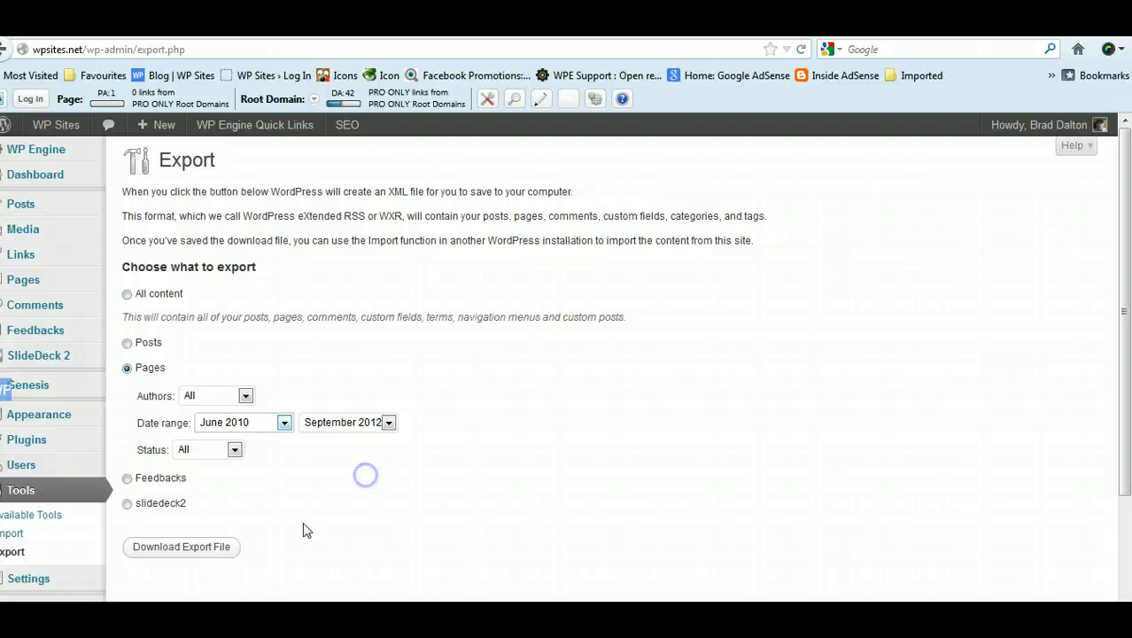
click(193, 549)
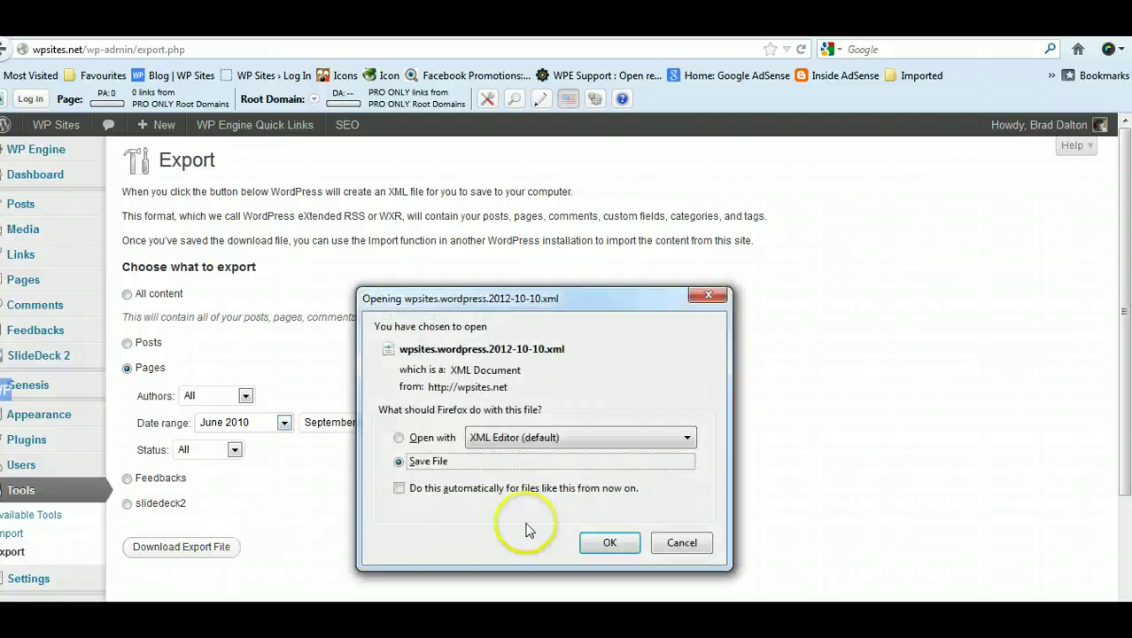
click(595, 543)
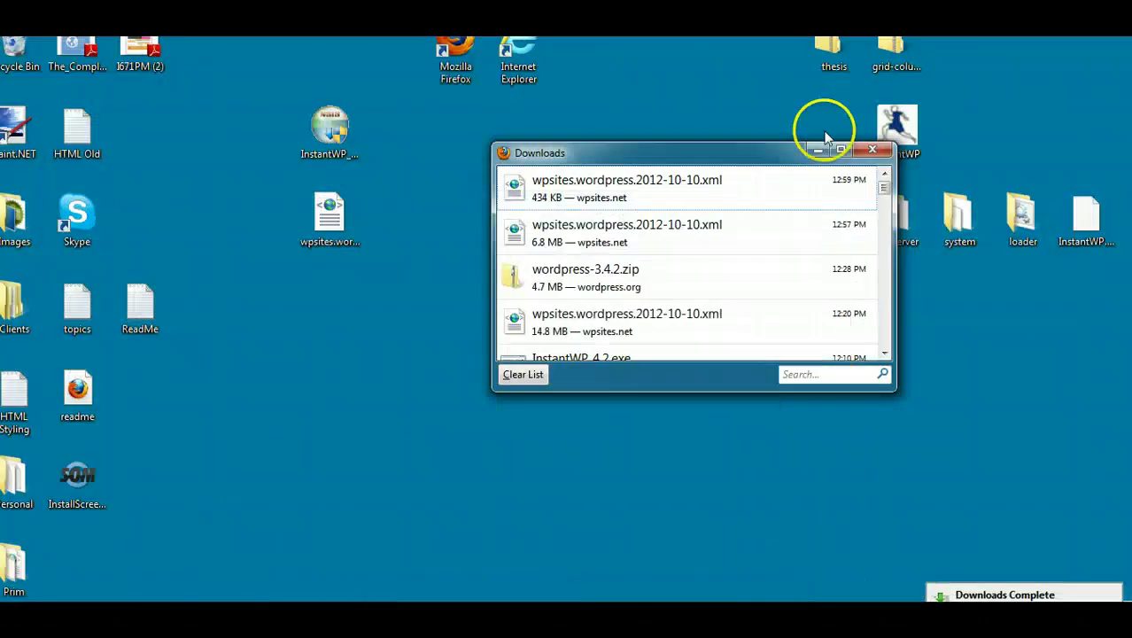
Step: Delete the old wpsites XML file from the desktop
drag(696, 183, 381, 363)
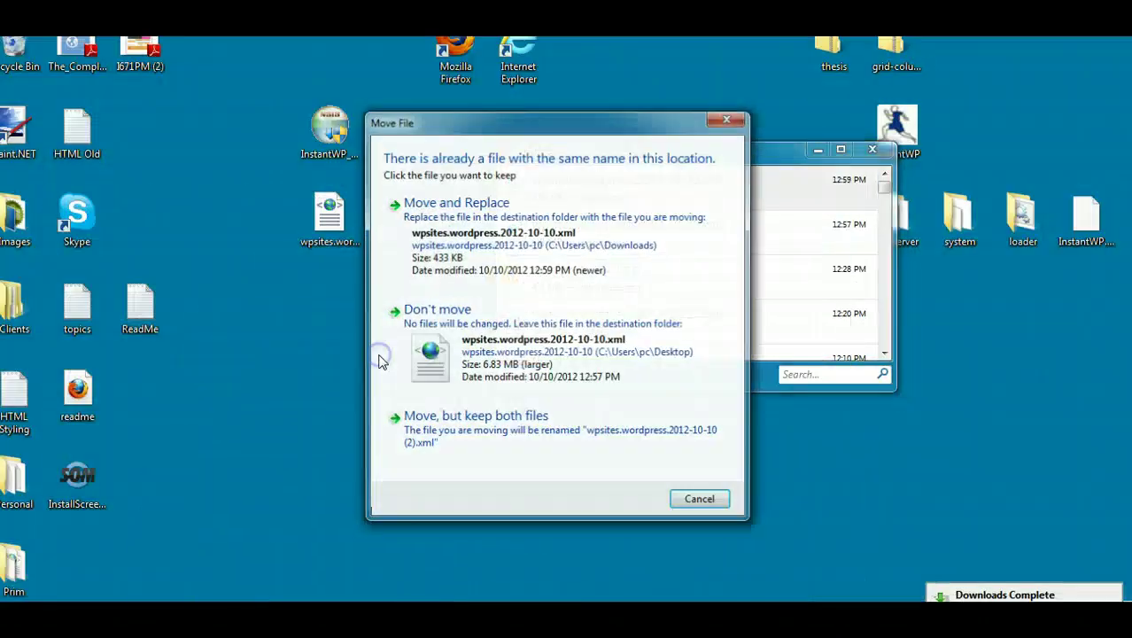
click(873, 150)
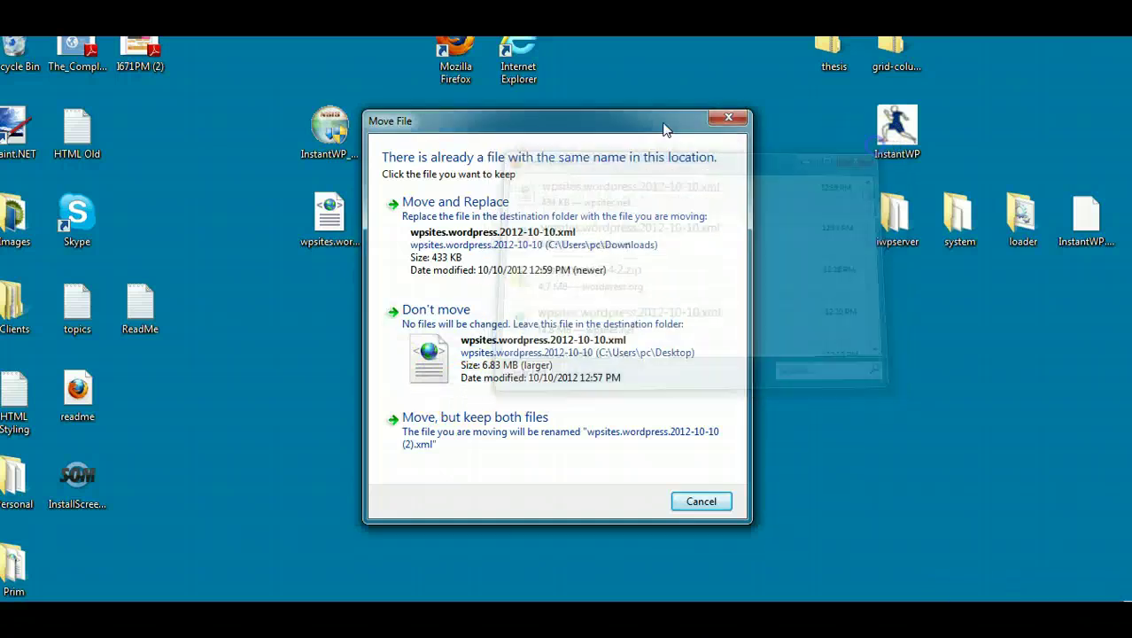
drag(525, 114, 616, 95)
click(329, 217)
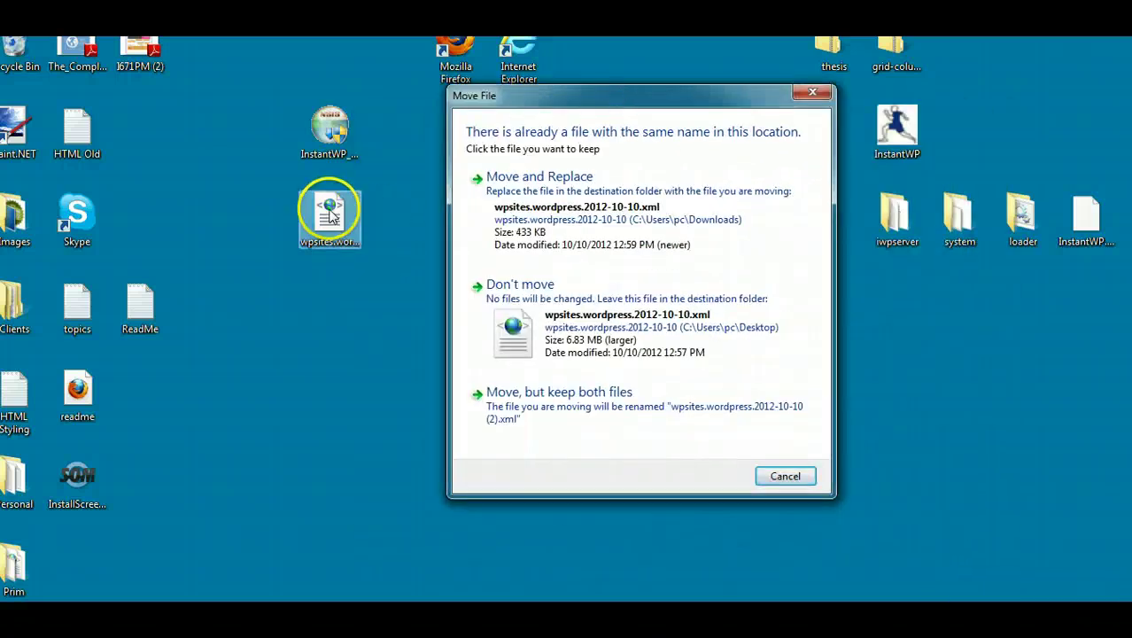
right_click(344, 213)
click(333, 445)
click(625, 394)
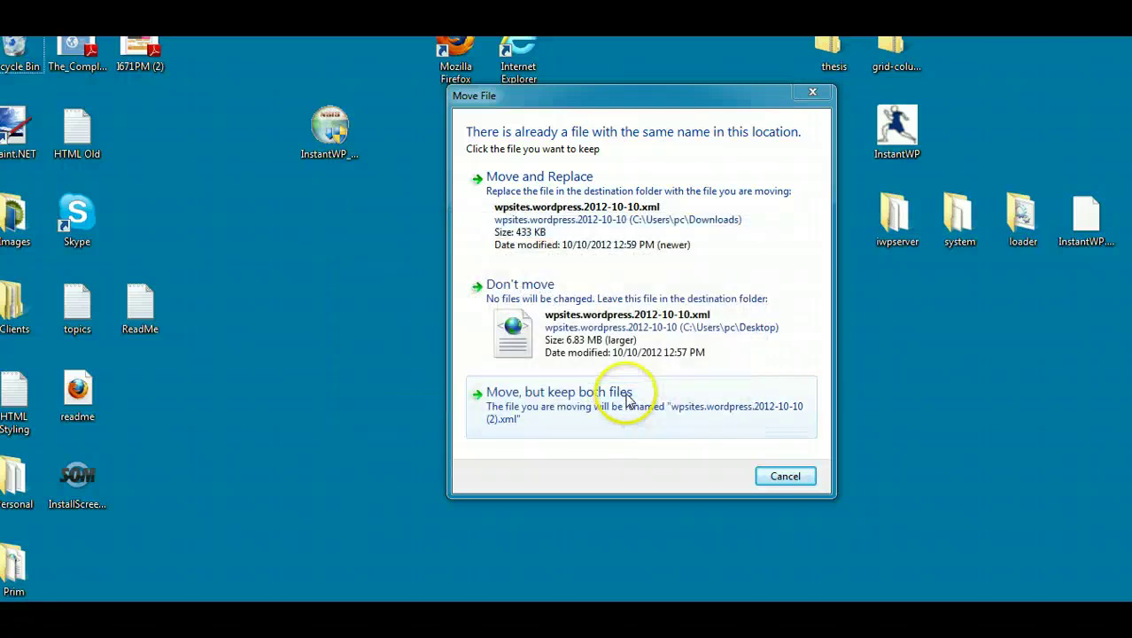
click(785, 475)
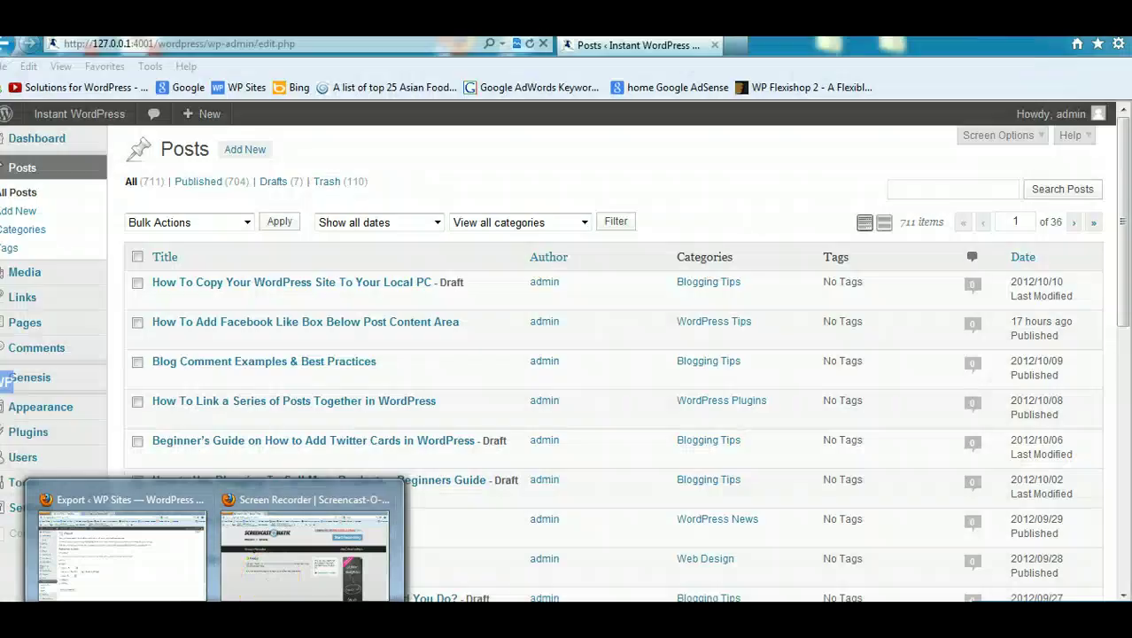
Step: Move the new wpsites XML from the Downloads folder onto the desktop
click(133, 542)
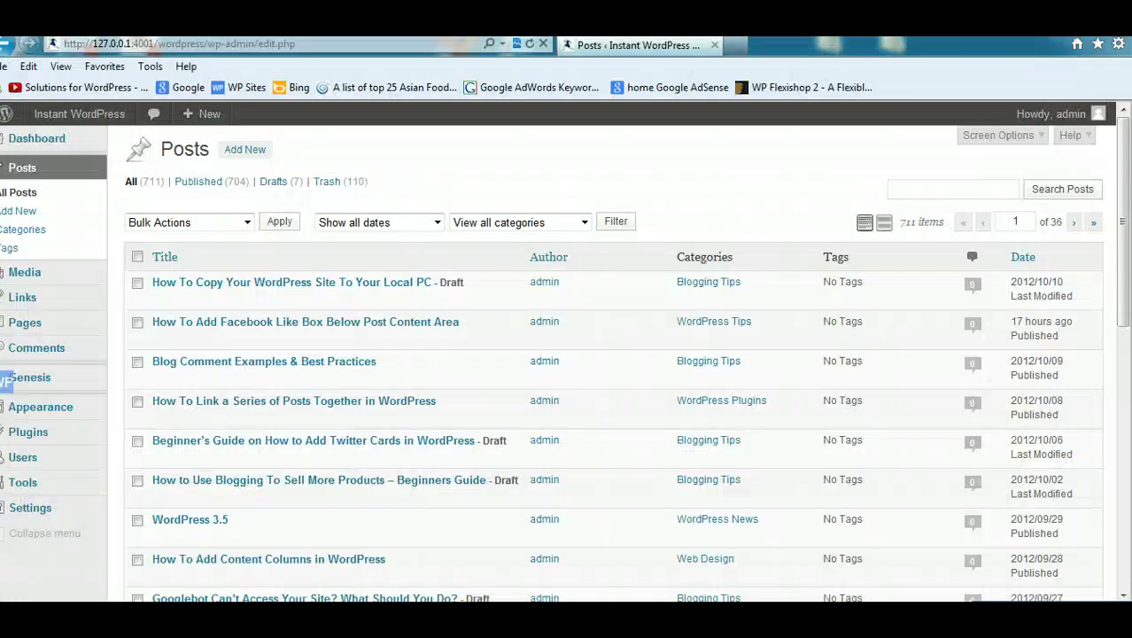
key(super+d)
key(super)
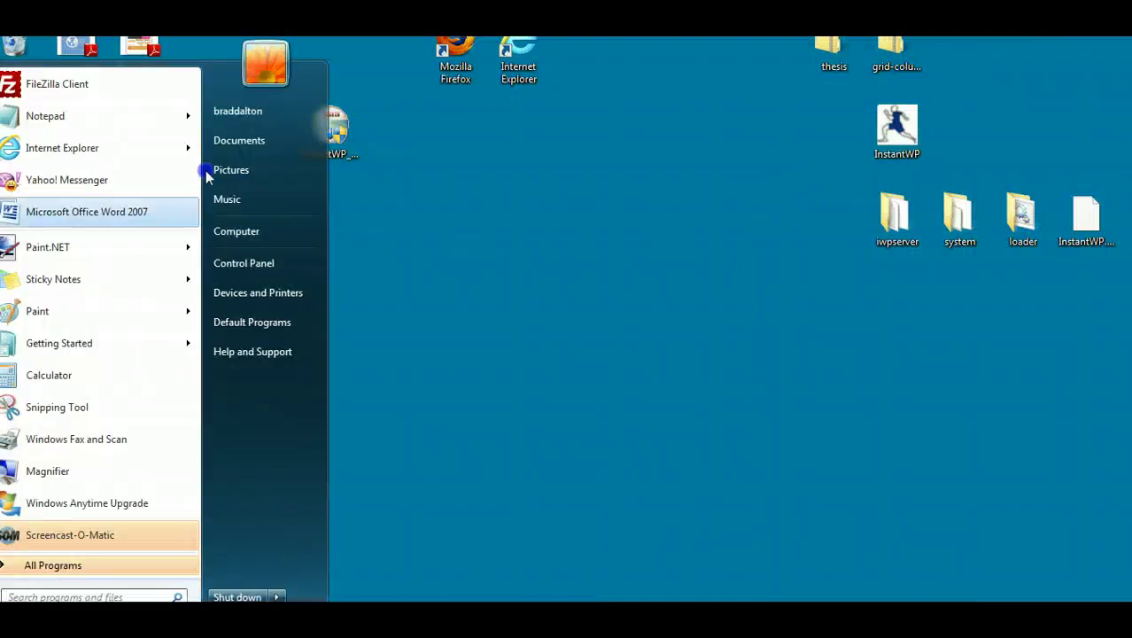
click(238, 137)
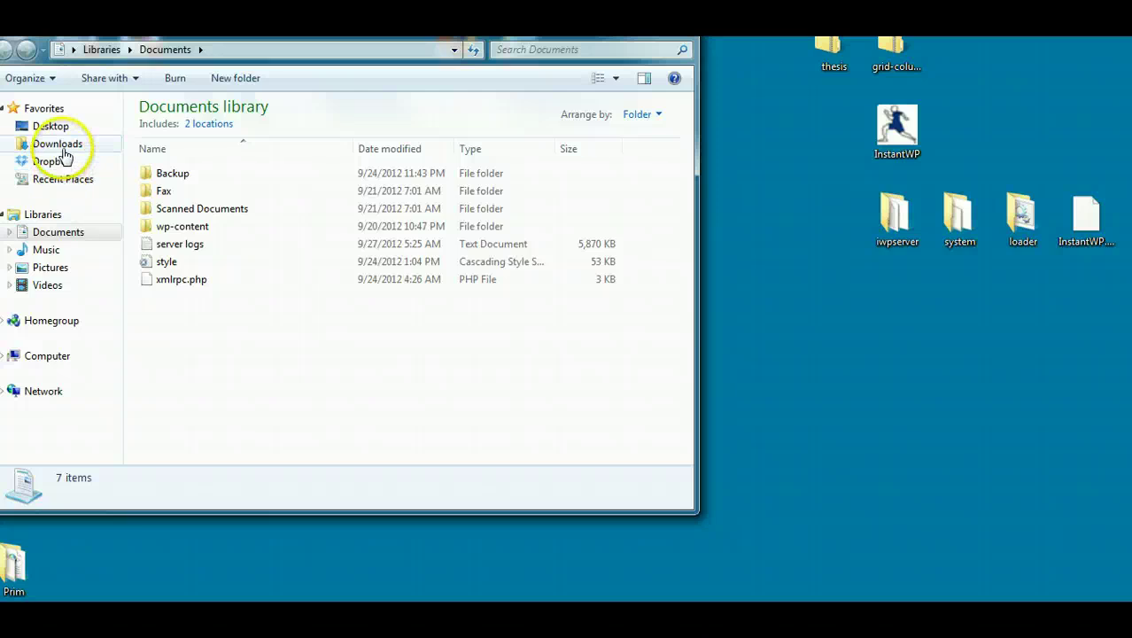
click(57, 144)
click(172, 150)
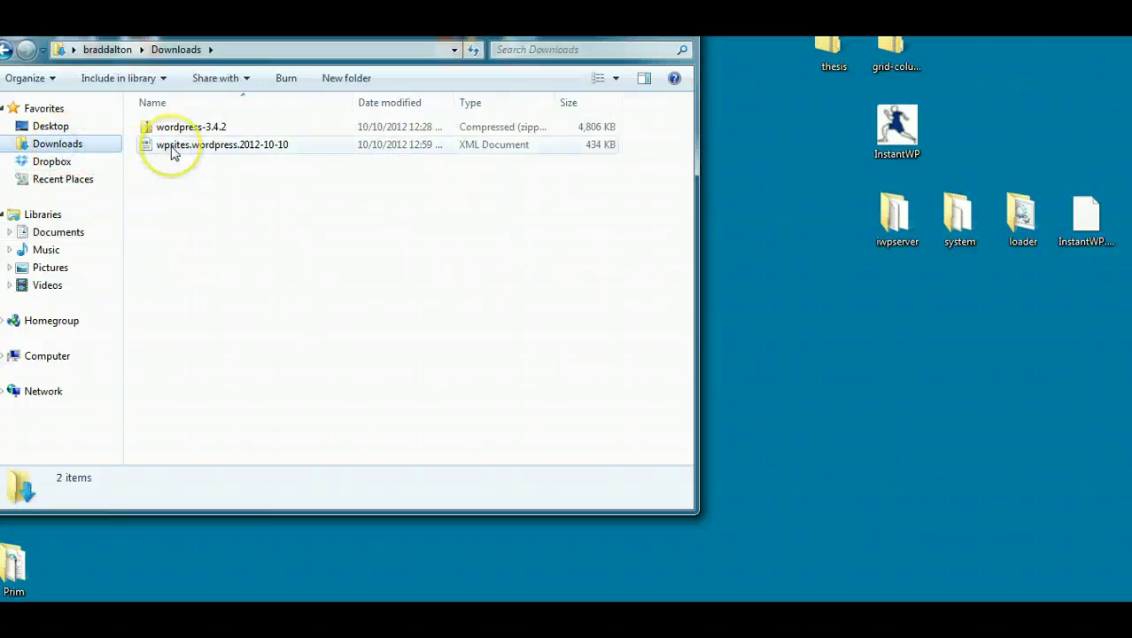
drag(171, 150, 928, 438)
Step: Delete the wordpress-3.4.2 zip from Downloads
click(243, 130)
right_click(242, 127)
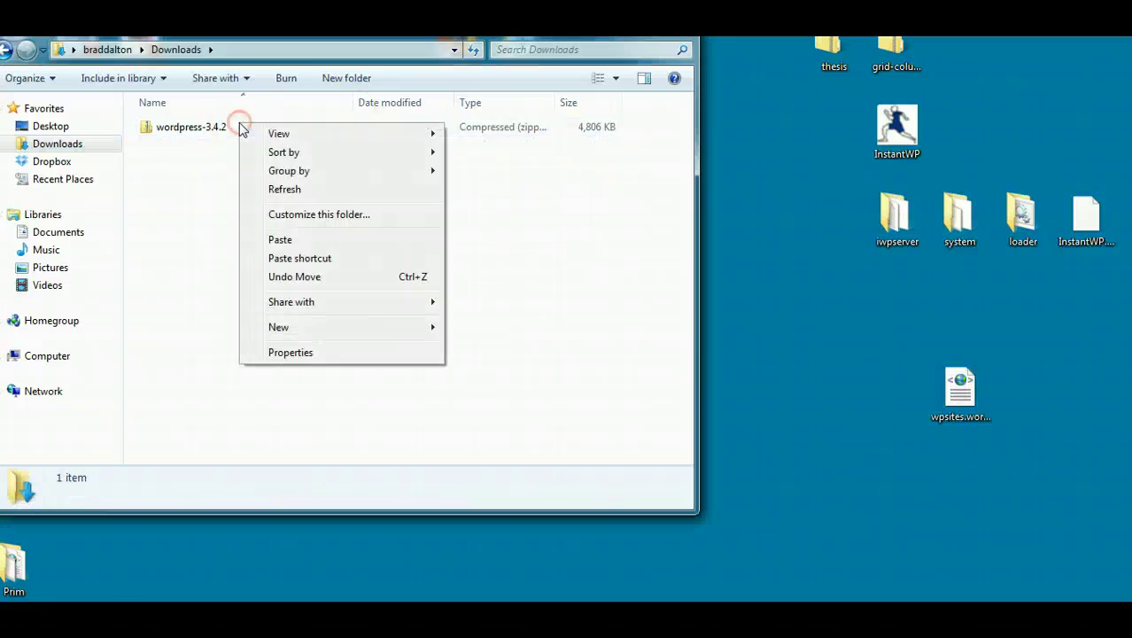
click(195, 128)
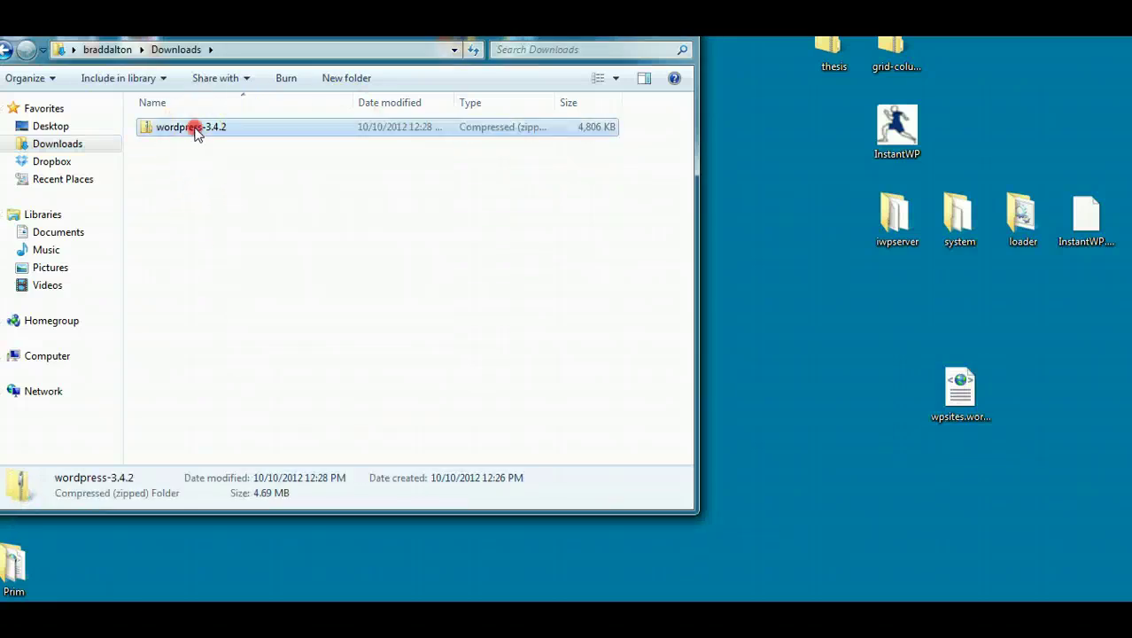
right_click(197, 127)
click(239, 411)
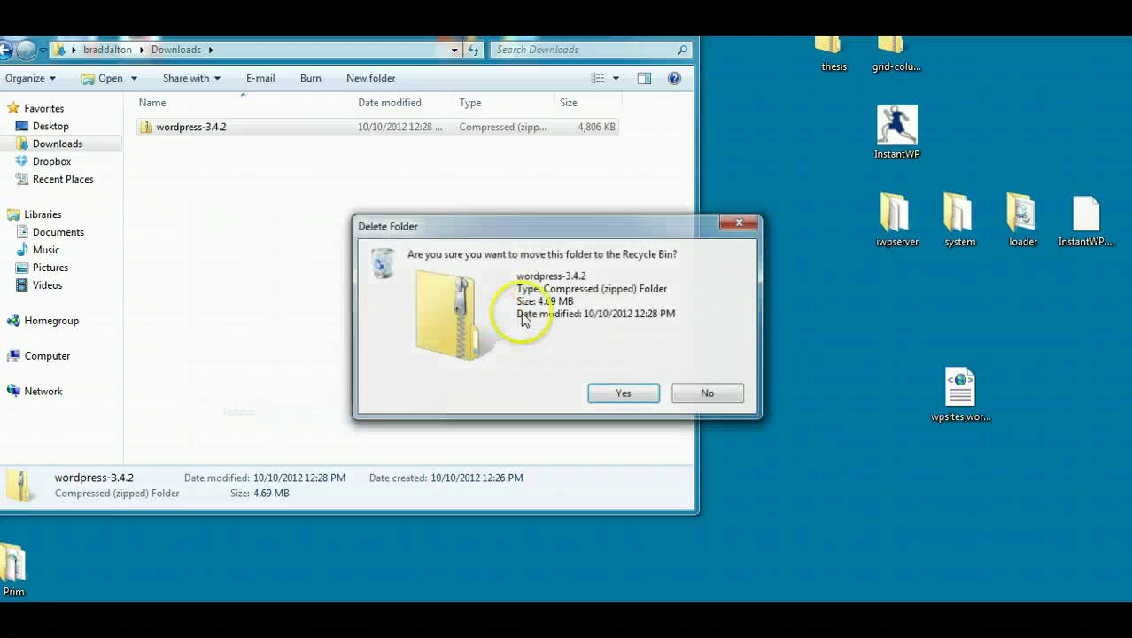
click(628, 393)
Step: Close Downloads, center the XML on the desktop, and return to the local Posts page
key(alt+F4)
drag(941, 372, 499, 372)
mouse_move(213, 620)
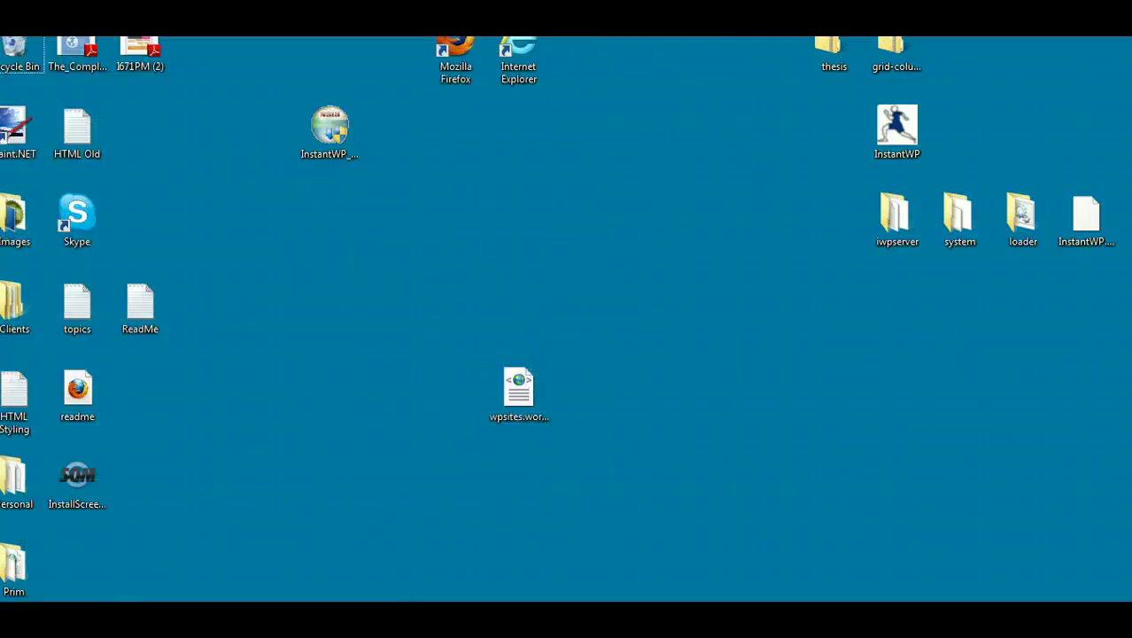
click(160, 620)
Step: Import wpsites.wordpress.2012-10-10.xml into the local site, including file attachments
mouse_move(53, 486)
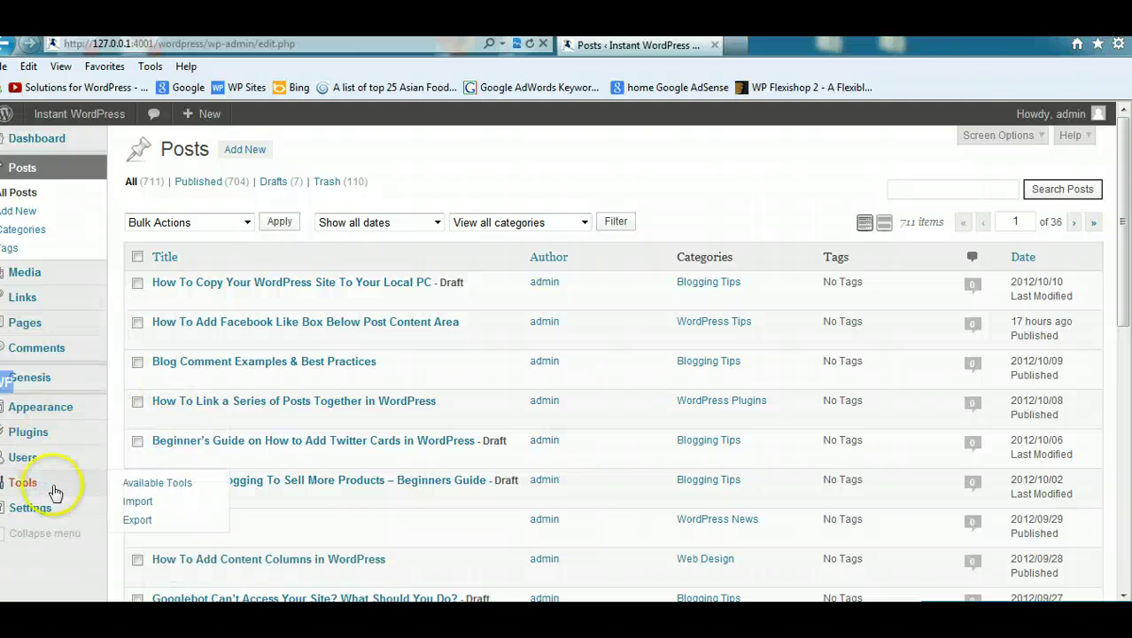
click(138, 501)
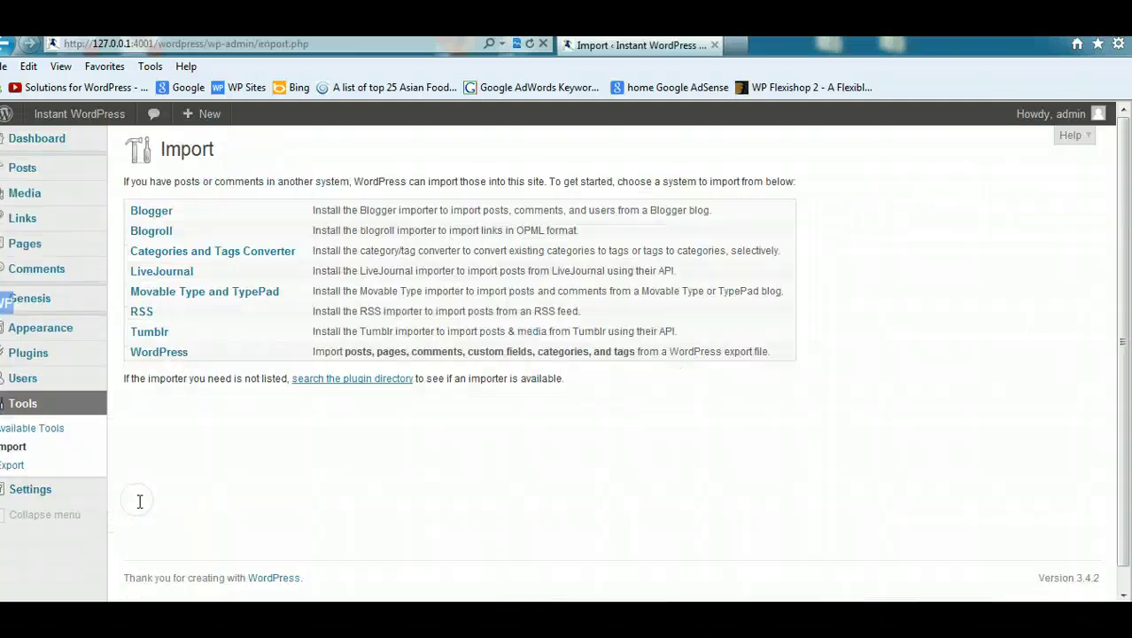
click(168, 354)
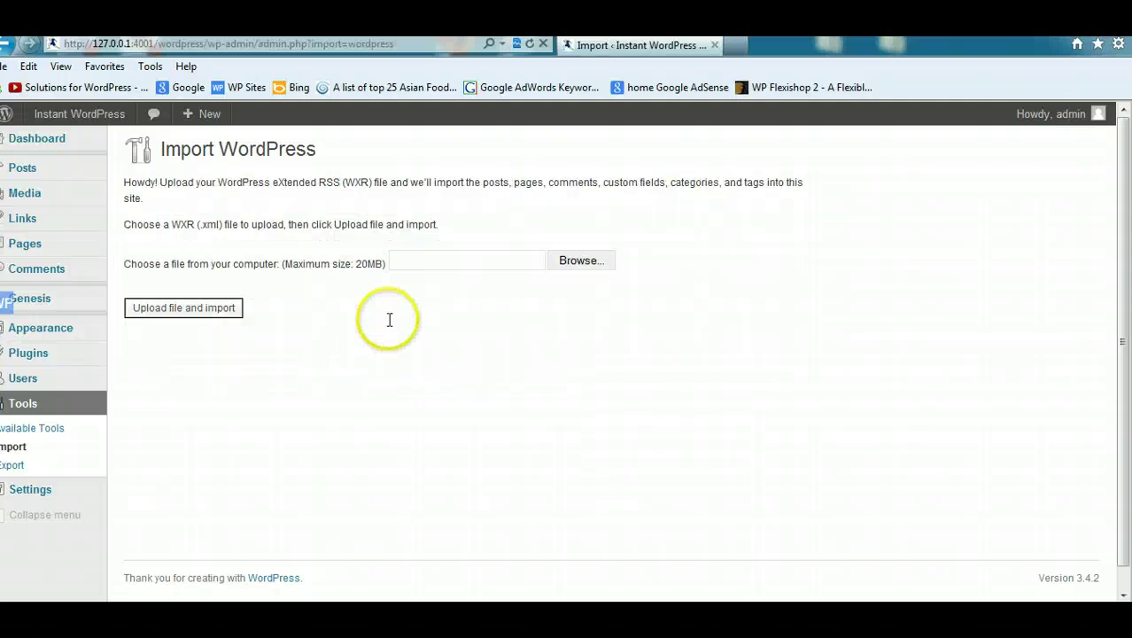
click(584, 260)
drag(549, 127, 560, 341)
double_click(258, 323)
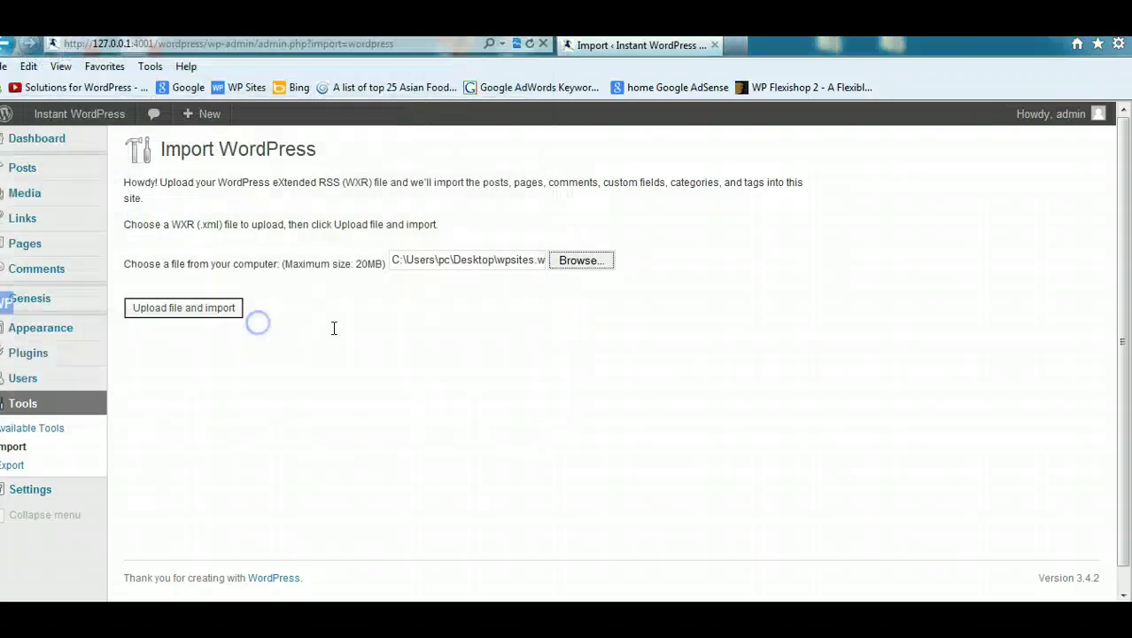
click(183, 308)
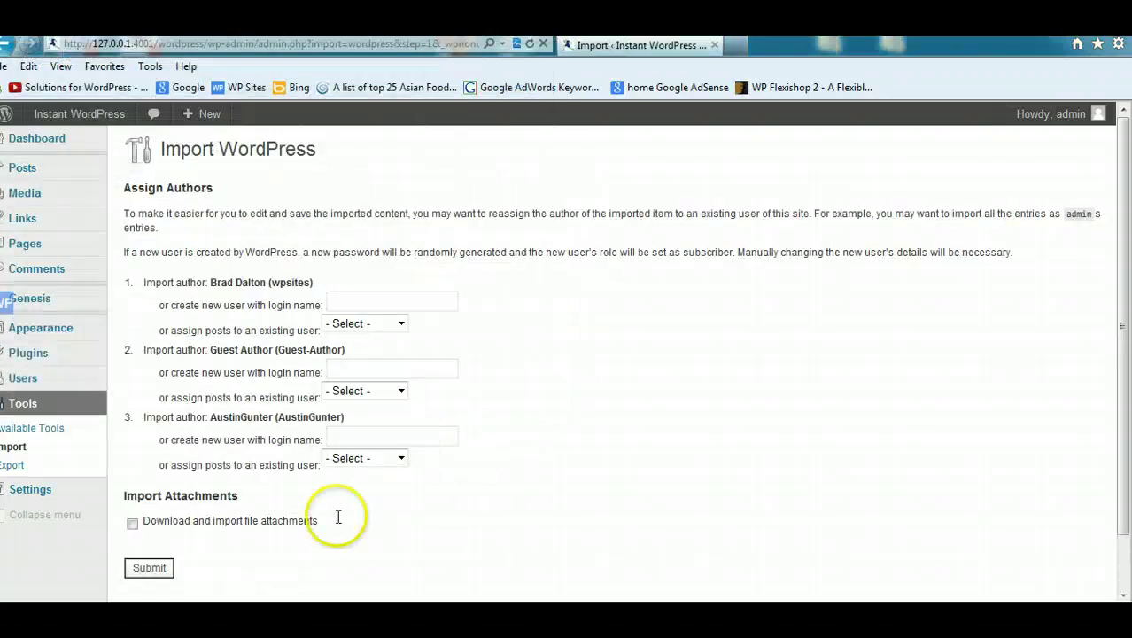
click(132, 522)
click(150, 568)
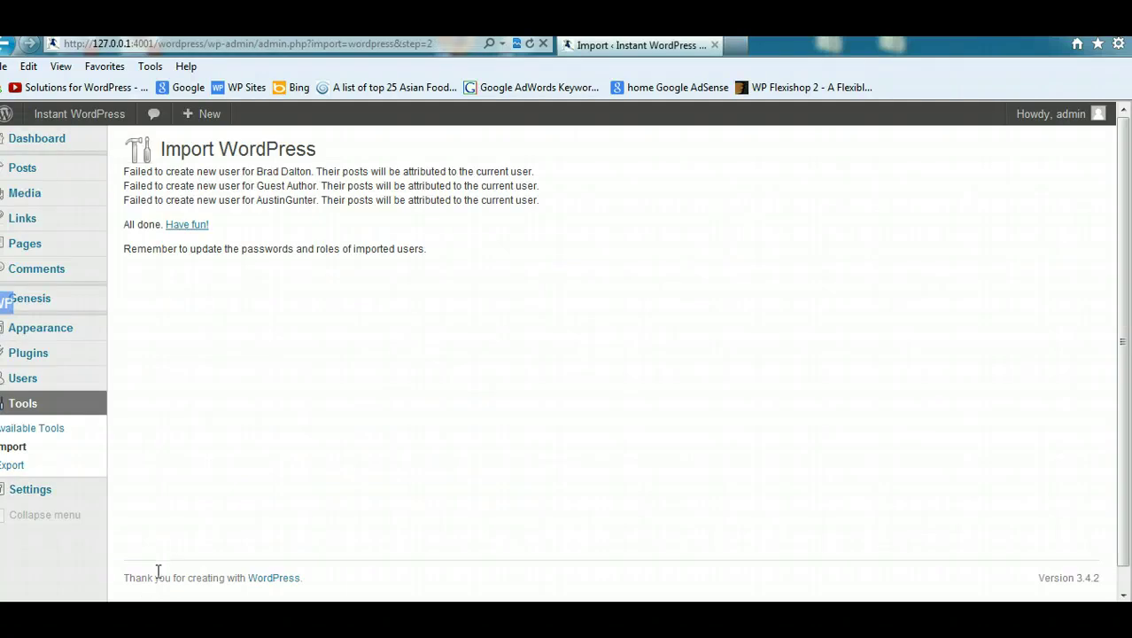
Step: Review the imported pages list and the local front page, then switch to Firefox
mouse_move(45, 247)
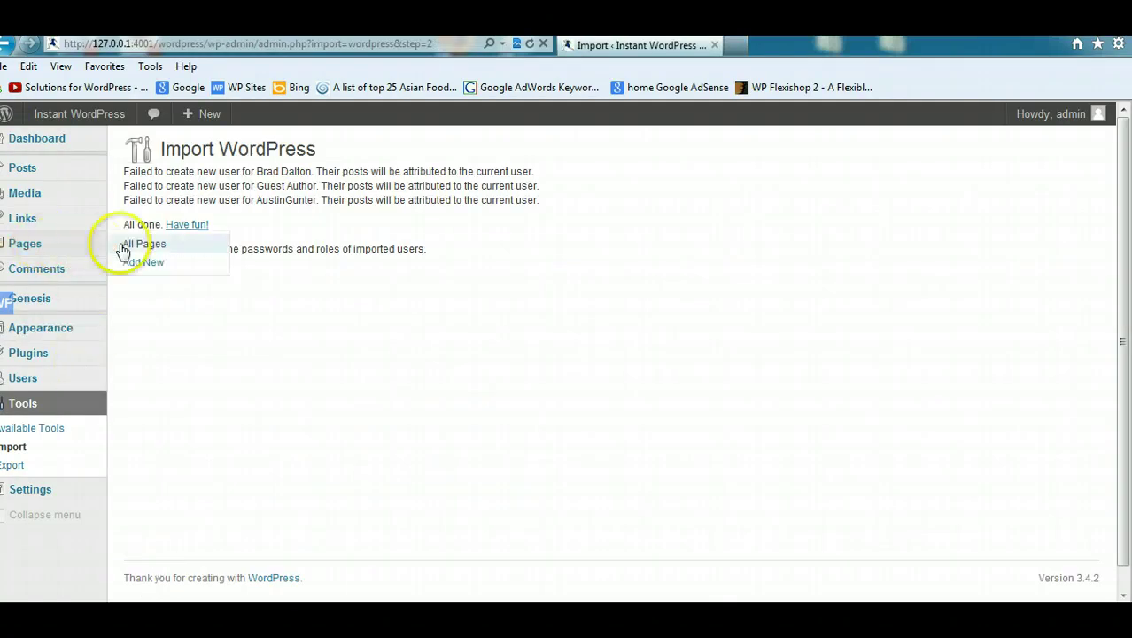
click(131, 245)
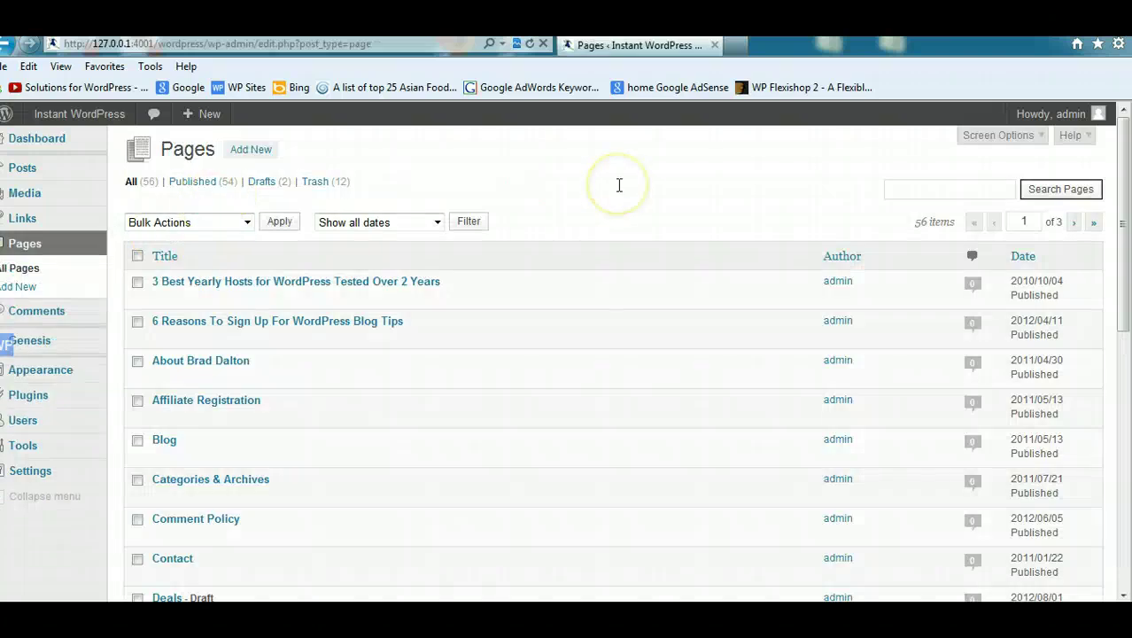
mouse_move(78, 113)
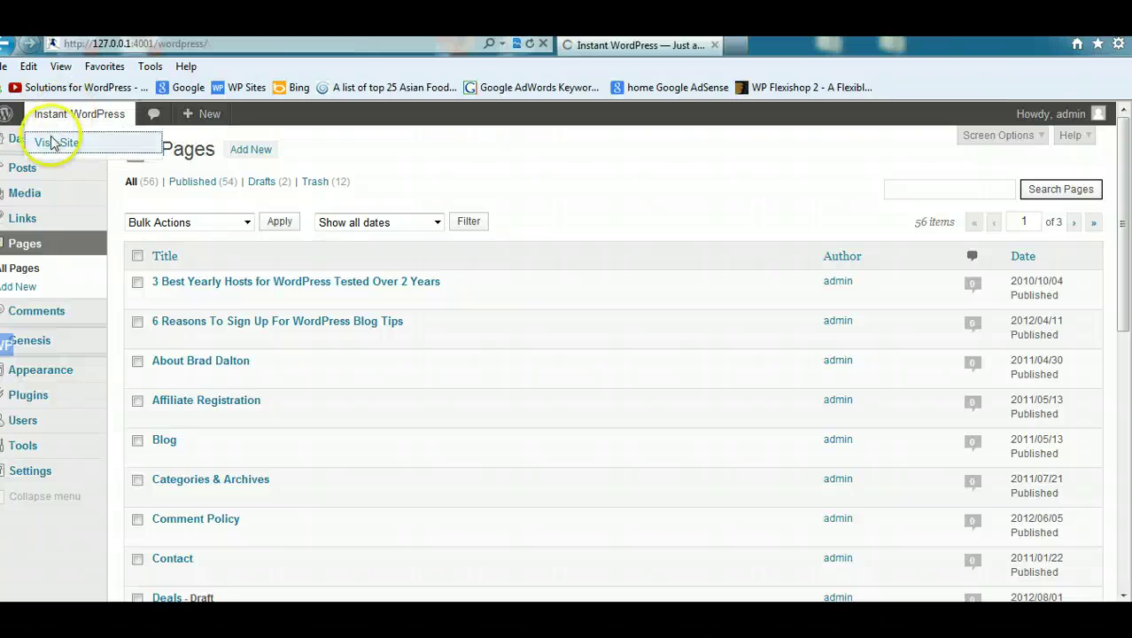
click(53, 143)
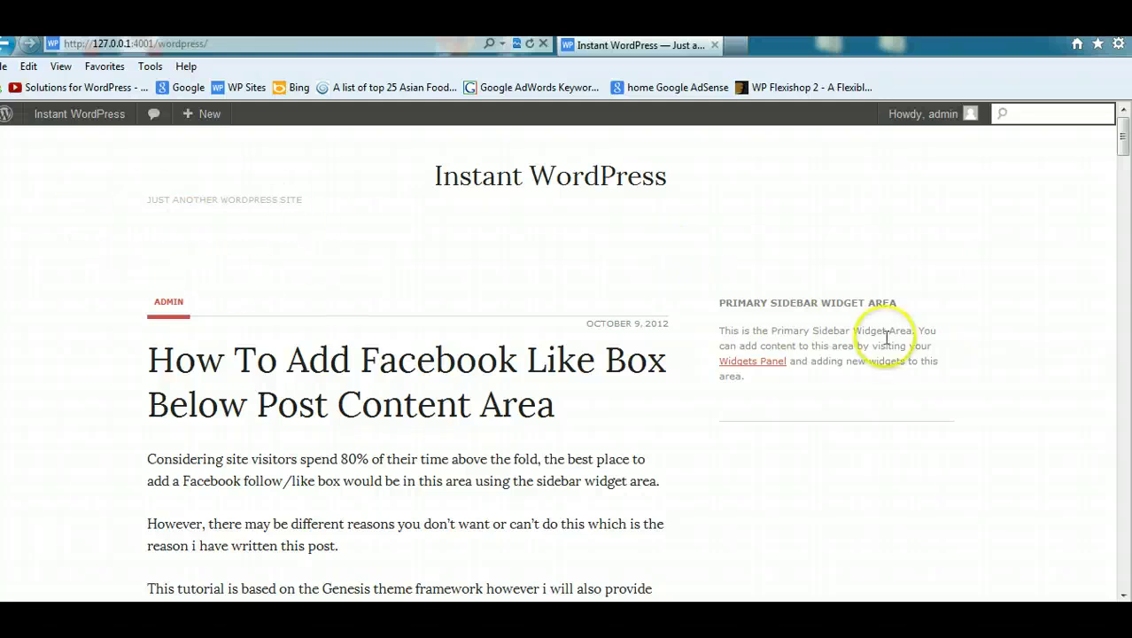
drag(1123, 139, 1125, 590)
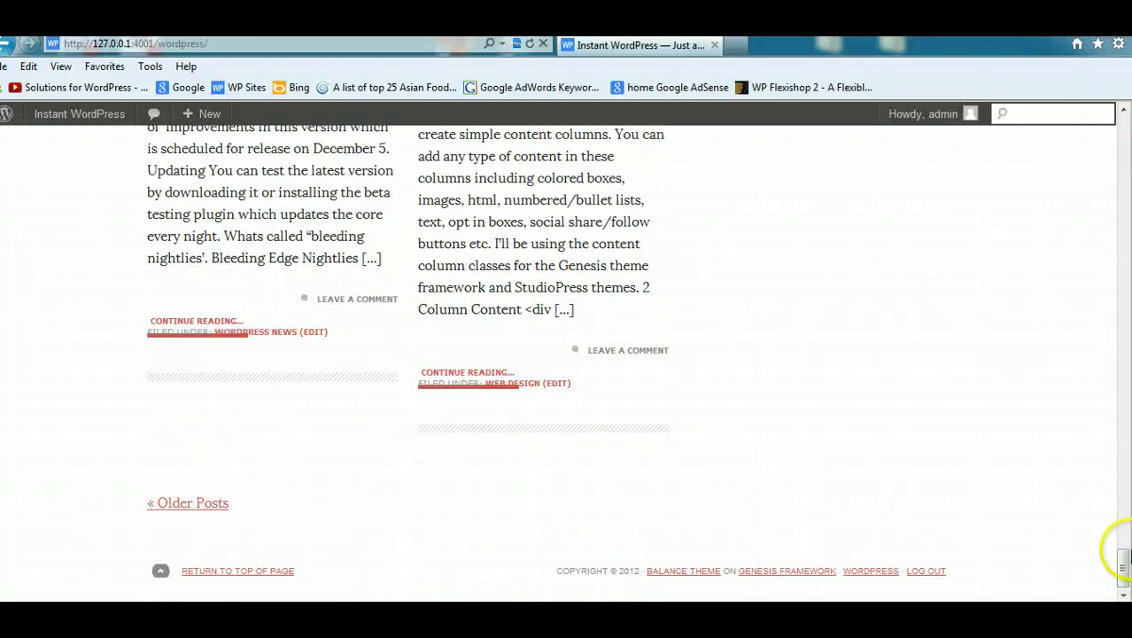
drag(1124, 559, 1123, 126)
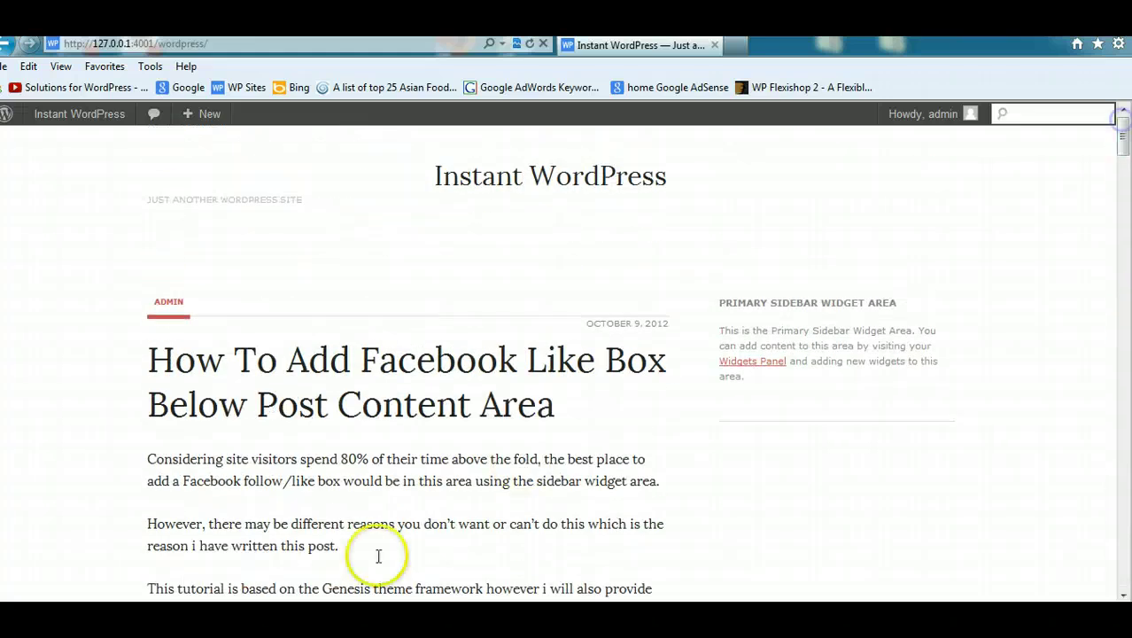
click(165, 576)
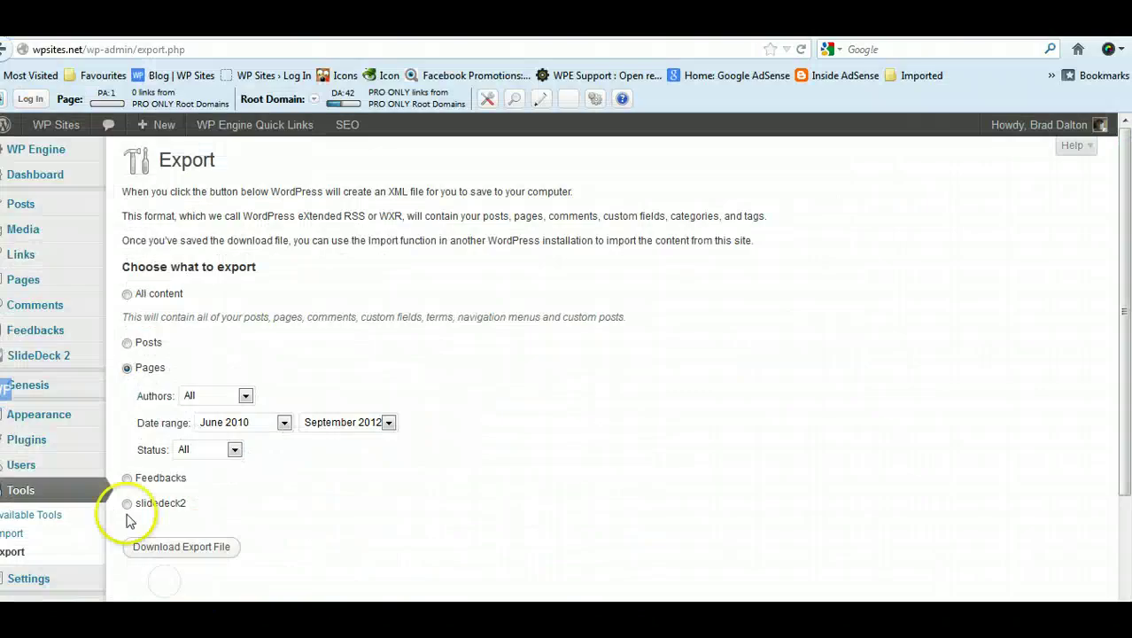
Step: View the live wpsites.net Appearance > Widgets screen, then return to the local front page
mouse_move(94, 421)
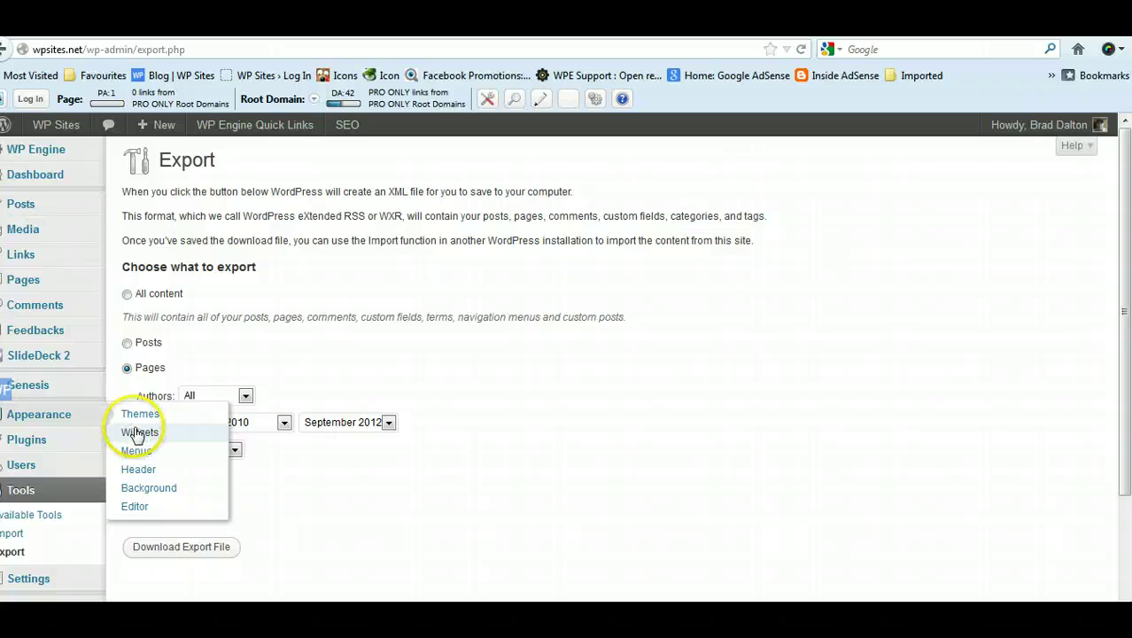
click(137, 434)
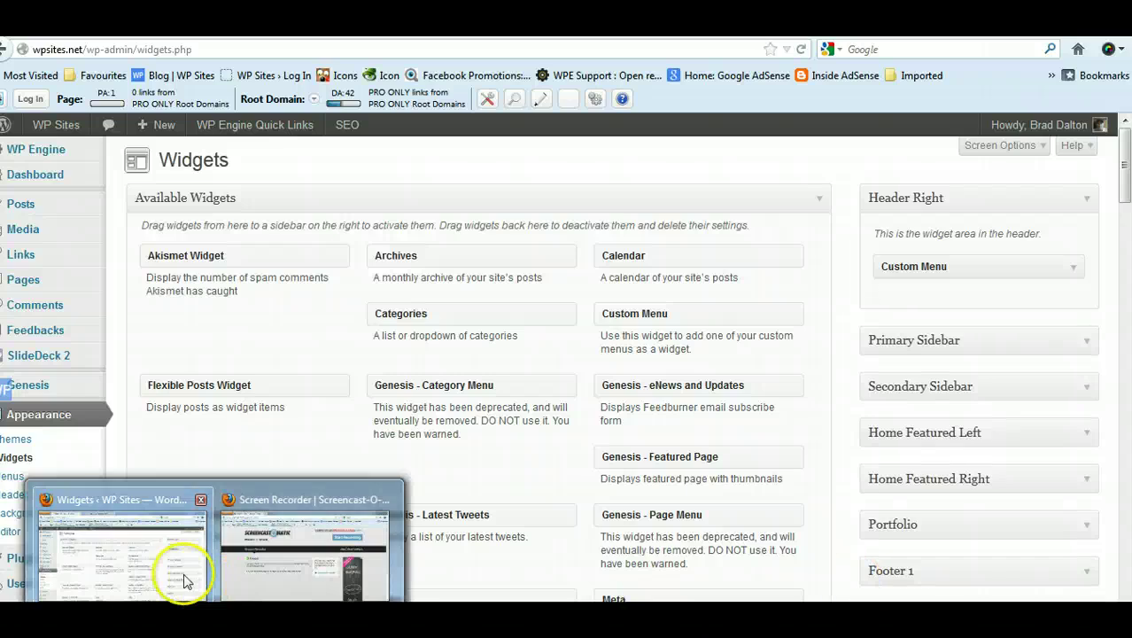
click(185, 581)
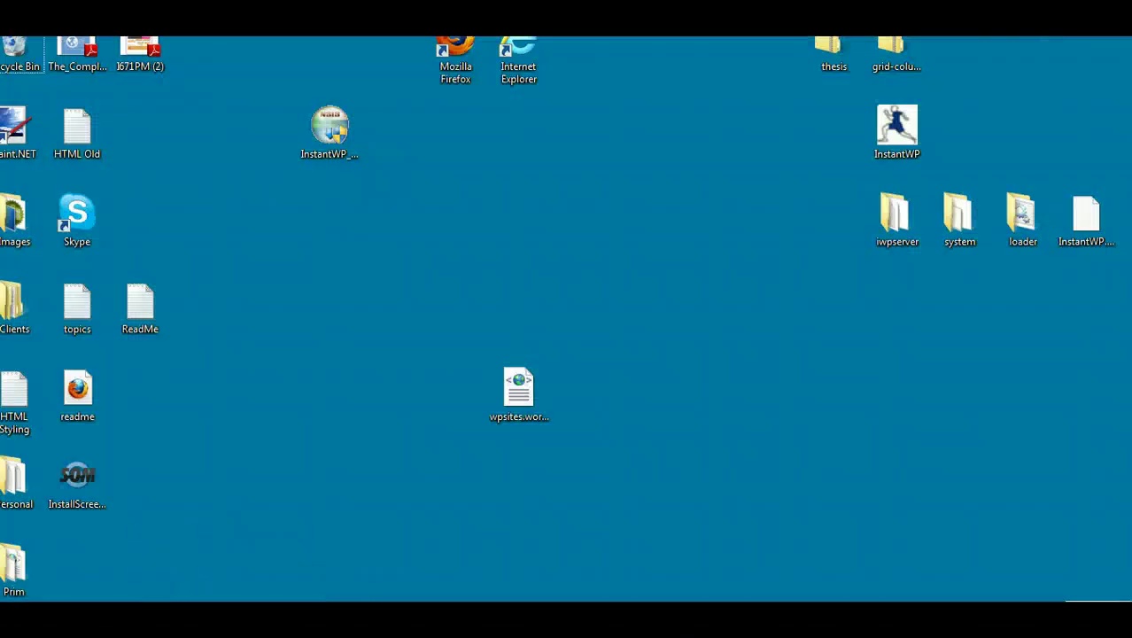
Step: Bring the local front page forward and scroll through the Facebook Like Box post
click(146, 506)
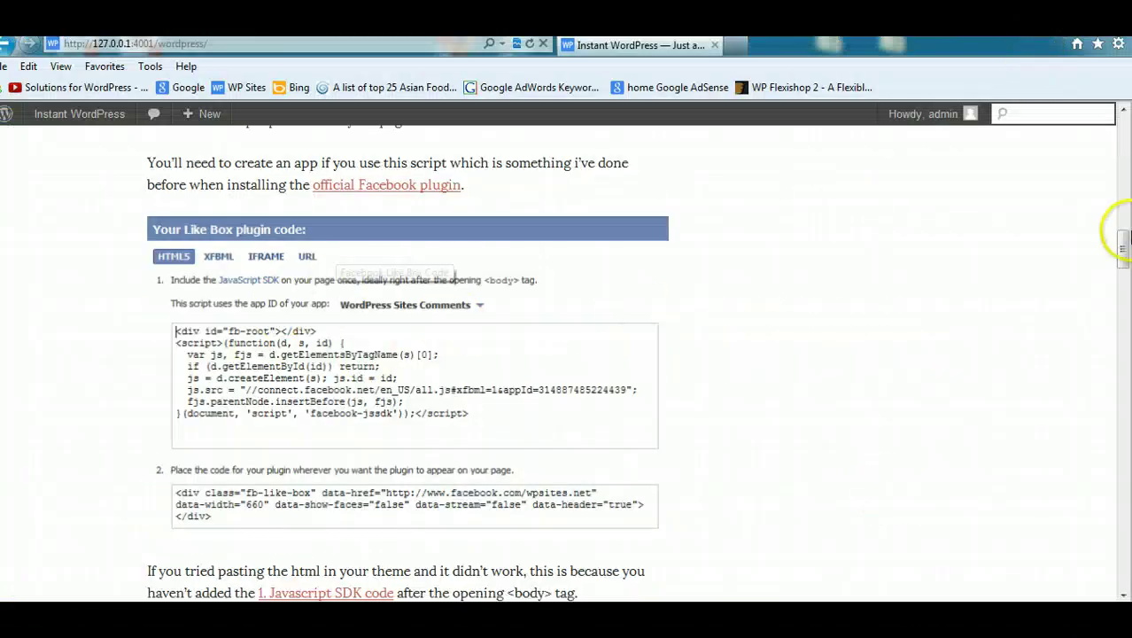
drag(1123, 231, 1123, 430)
scroll(840, 366, up, 3)
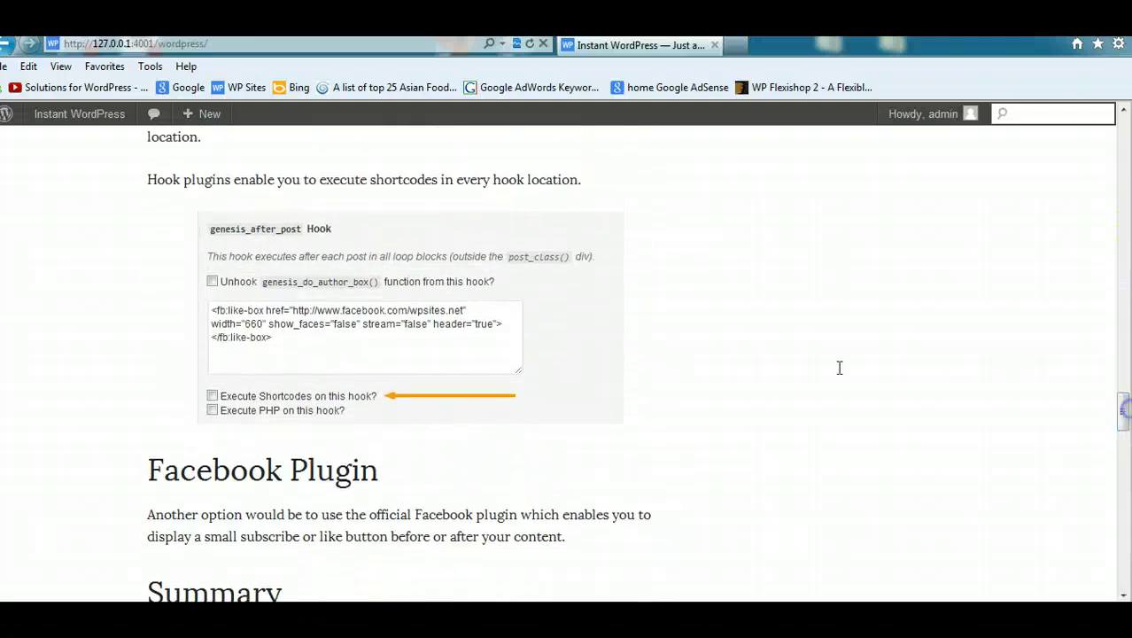
drag(1122, 408, 1127, 118)
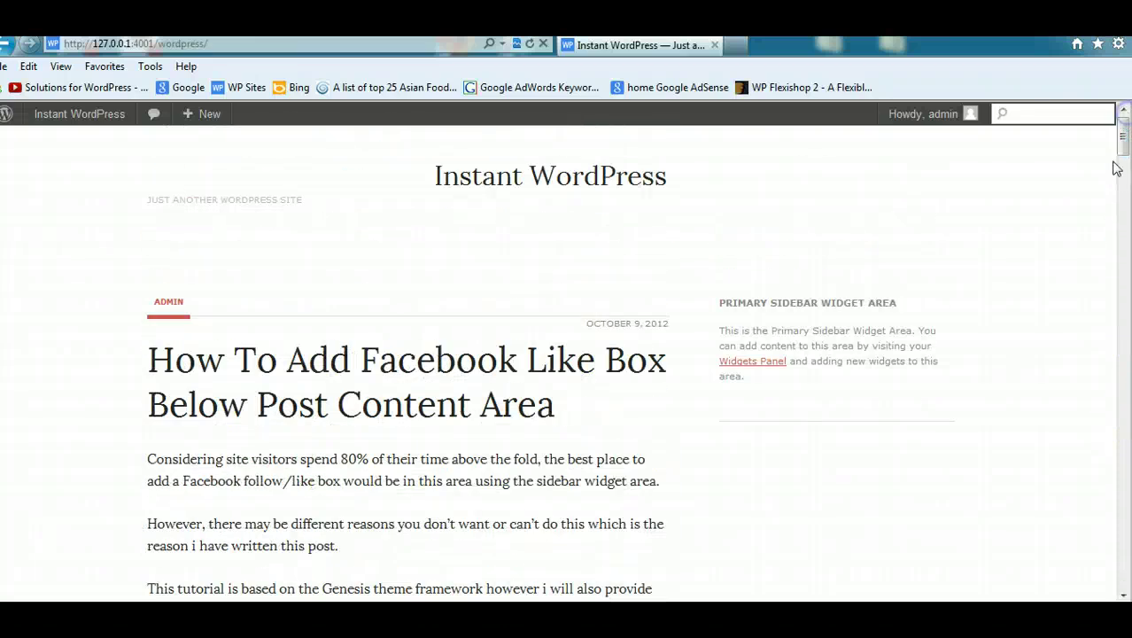
click(903, 472)
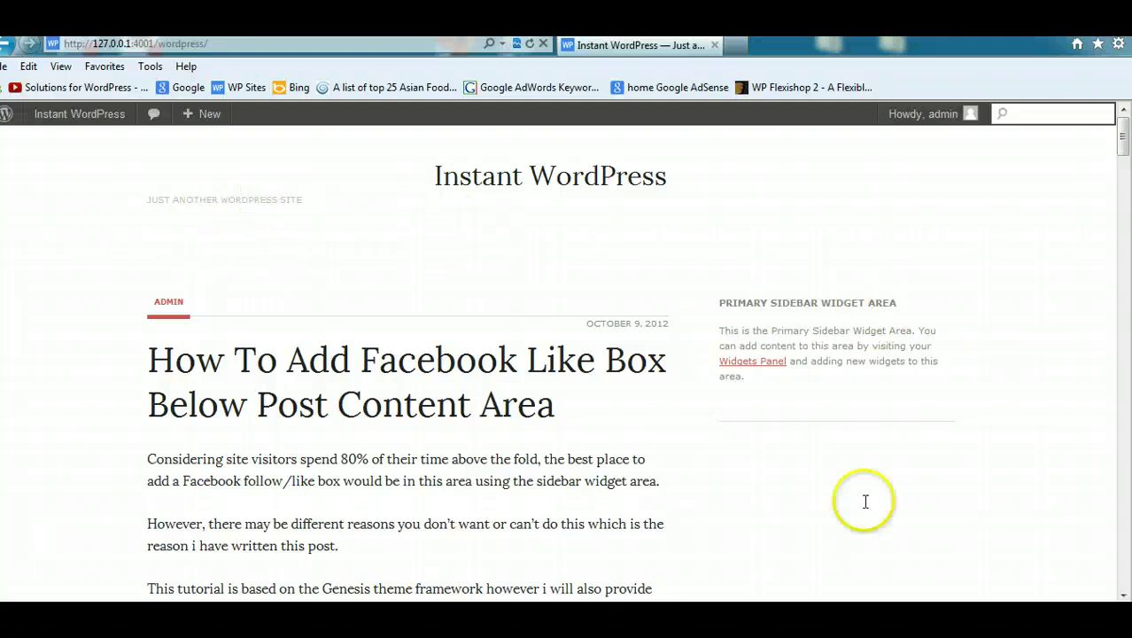
drag(1126, 141, 1124, 179)
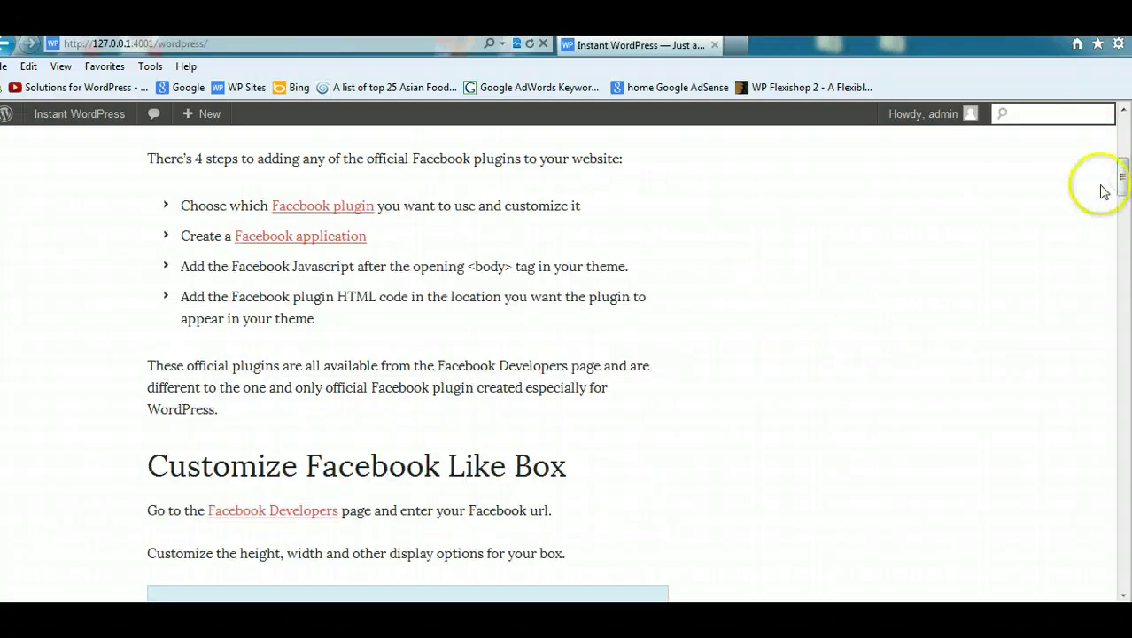
drag(1125, 230, 1124, 134)
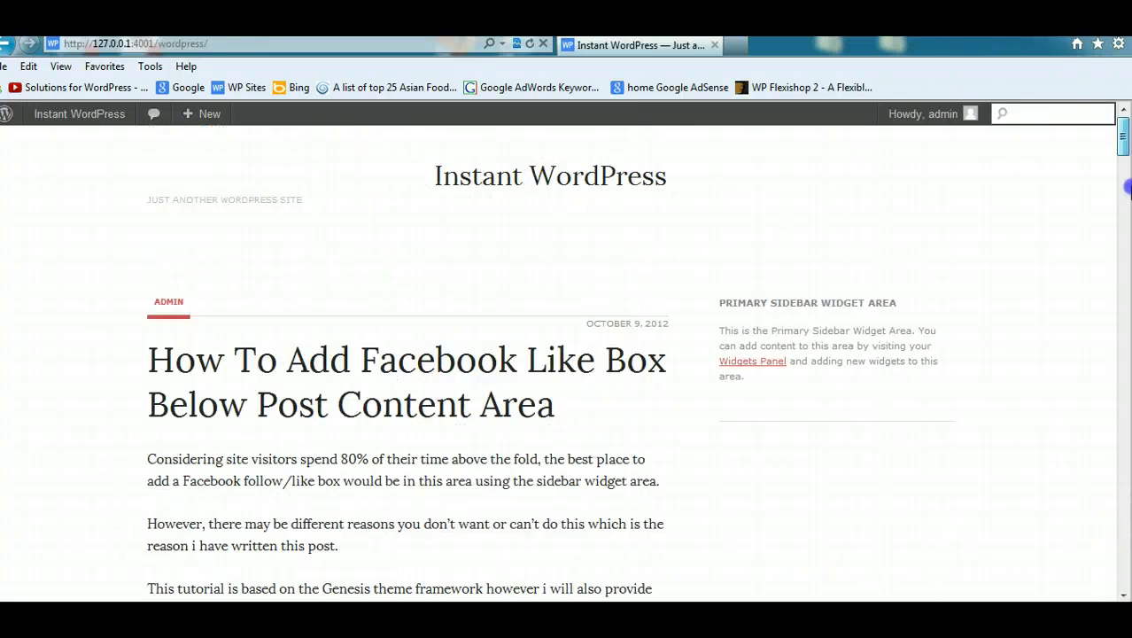
mouse_move(212, 620)
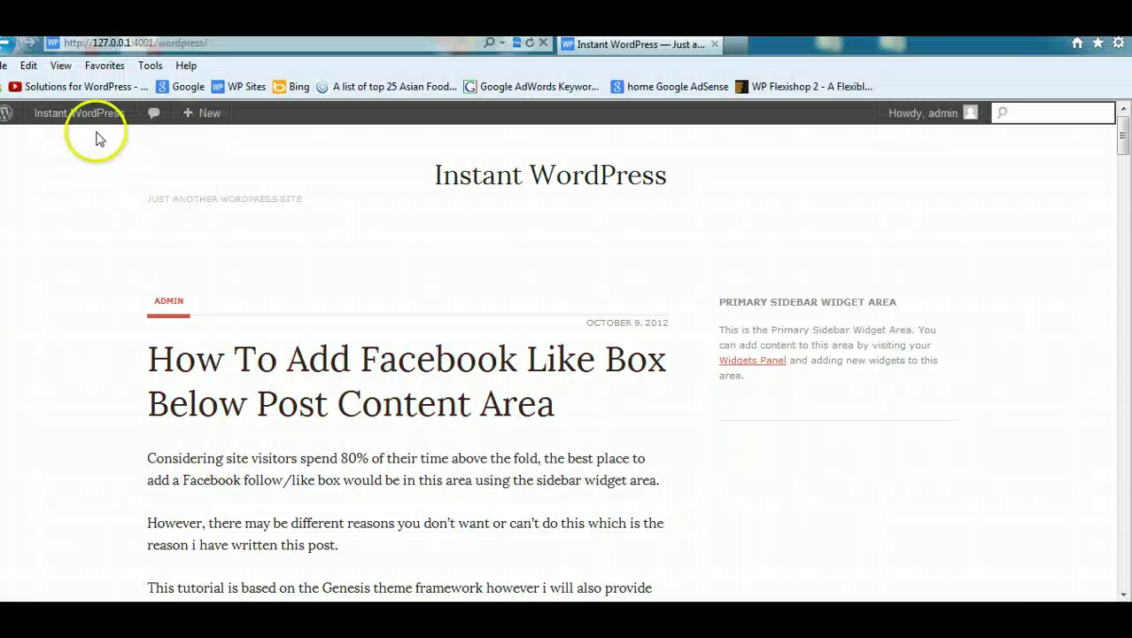
Step: Set the Primary Navigation Menu location to the Secondary menu and save
mouse_move(81, 118)
click(86, 143)
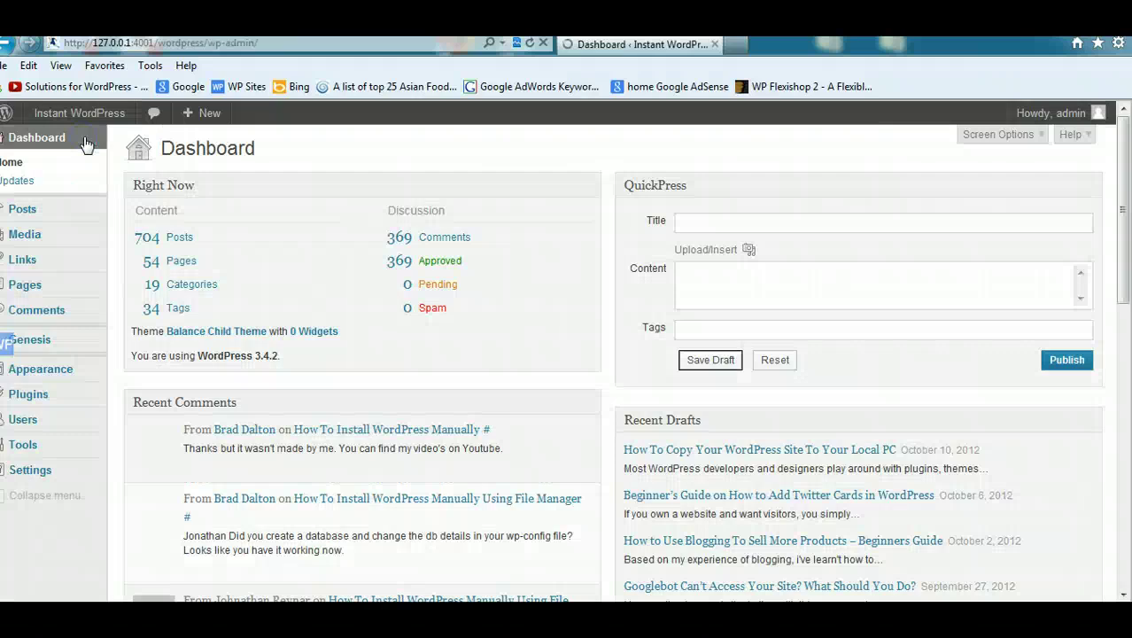
mouse_move(64, 378)
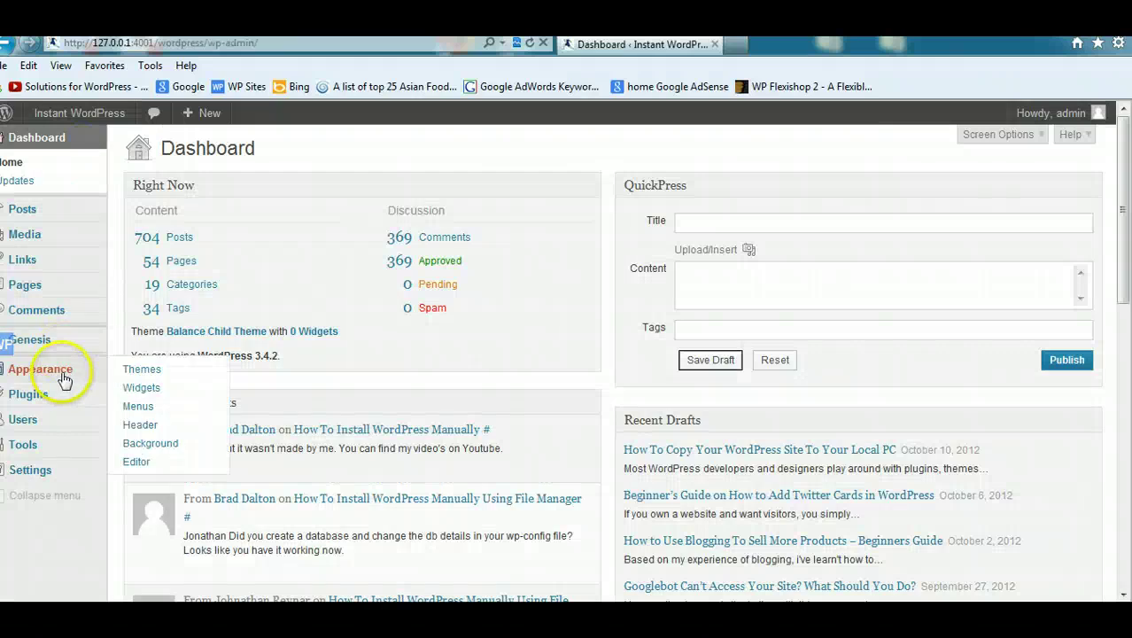
click(138, 406)
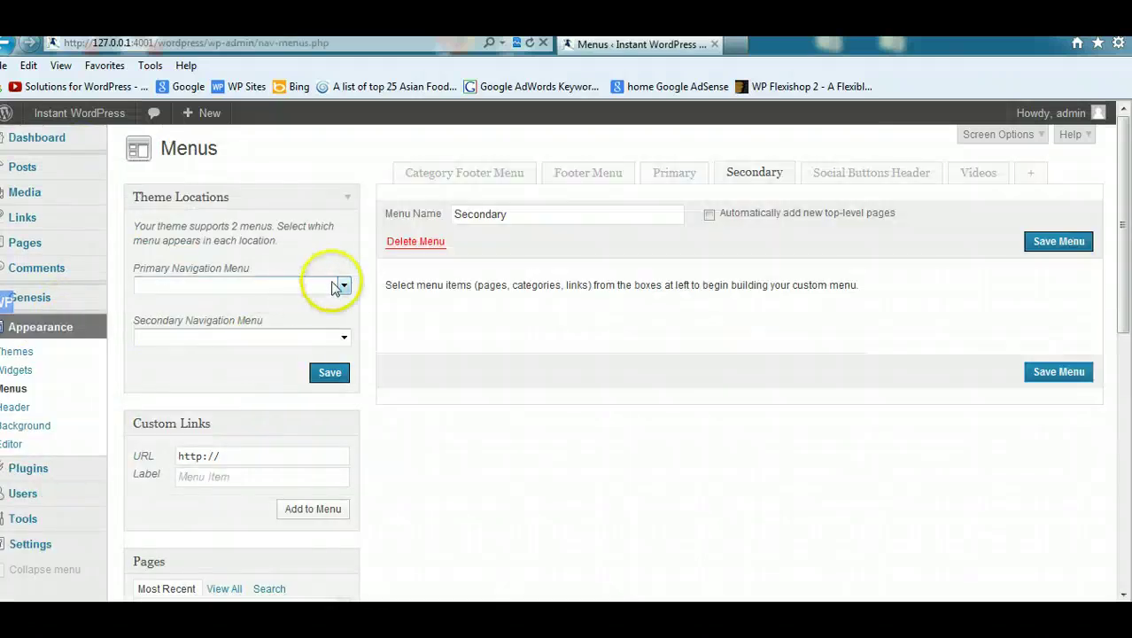
click(343, 285)
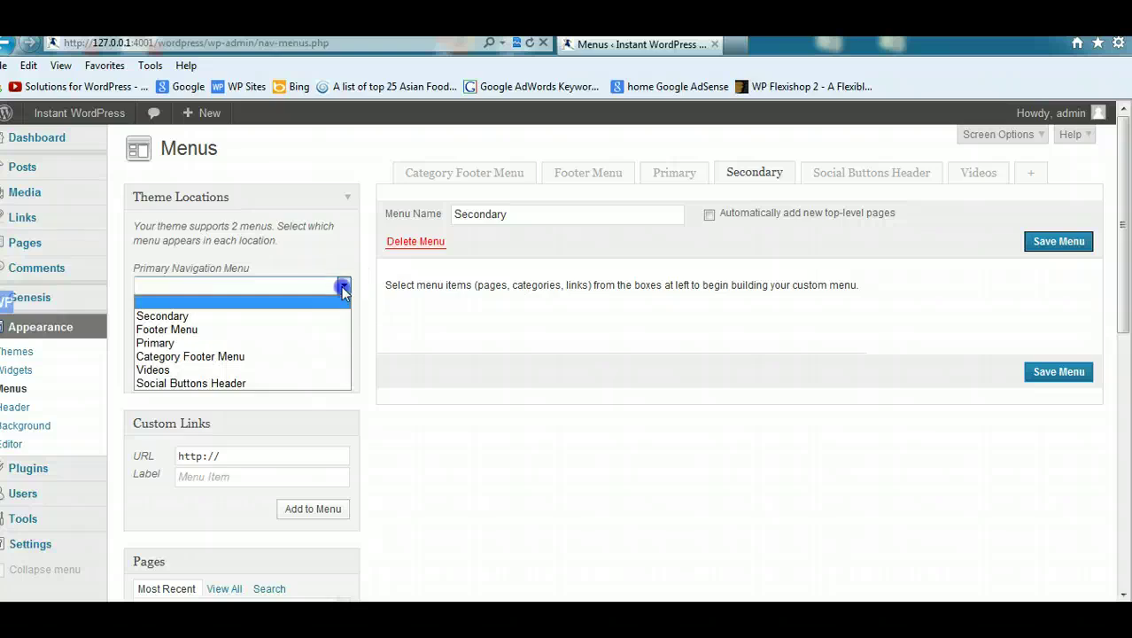
click(178, 315)
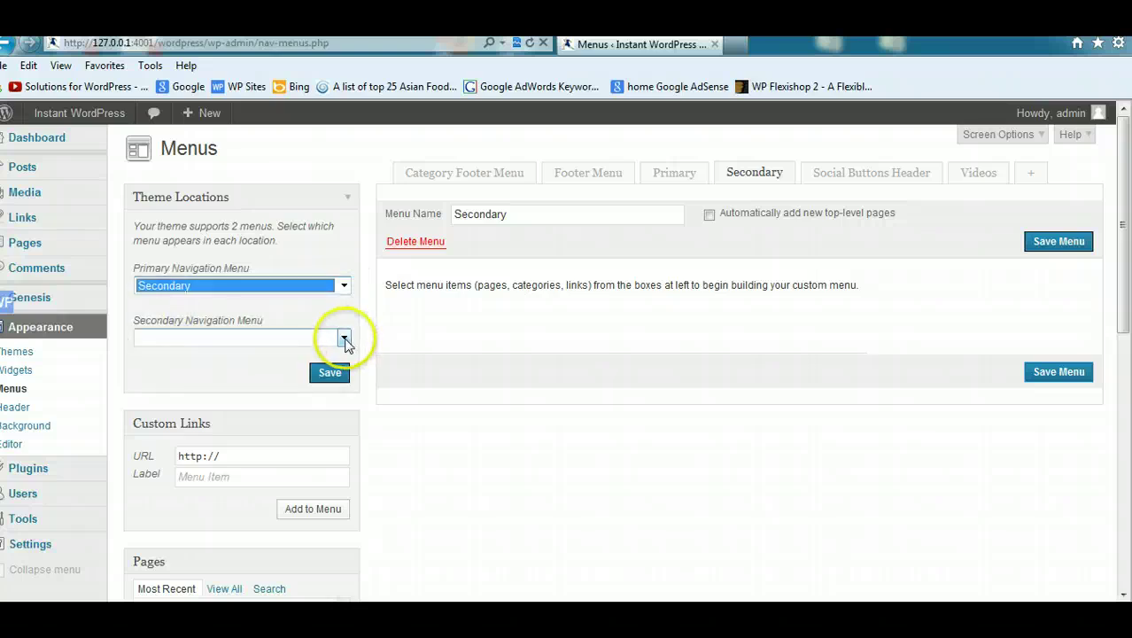
click(330, 373)
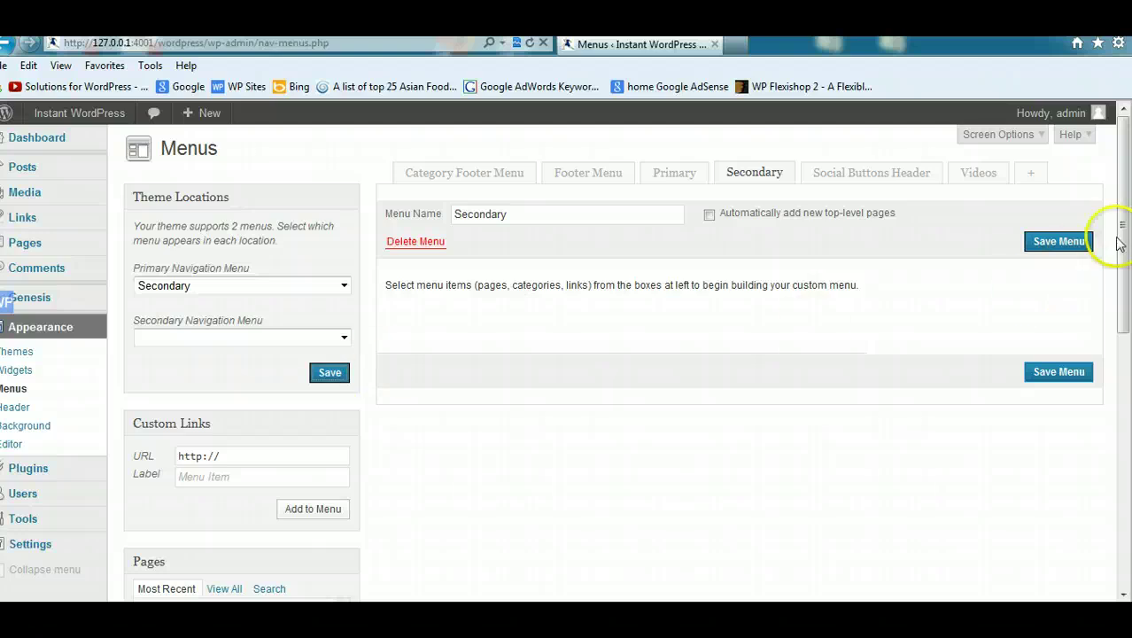
mouse_move(1123, 230)
mouse_down()
mouse_move(1124, 382)
mouse_move(1125, 209)
mouse_up()
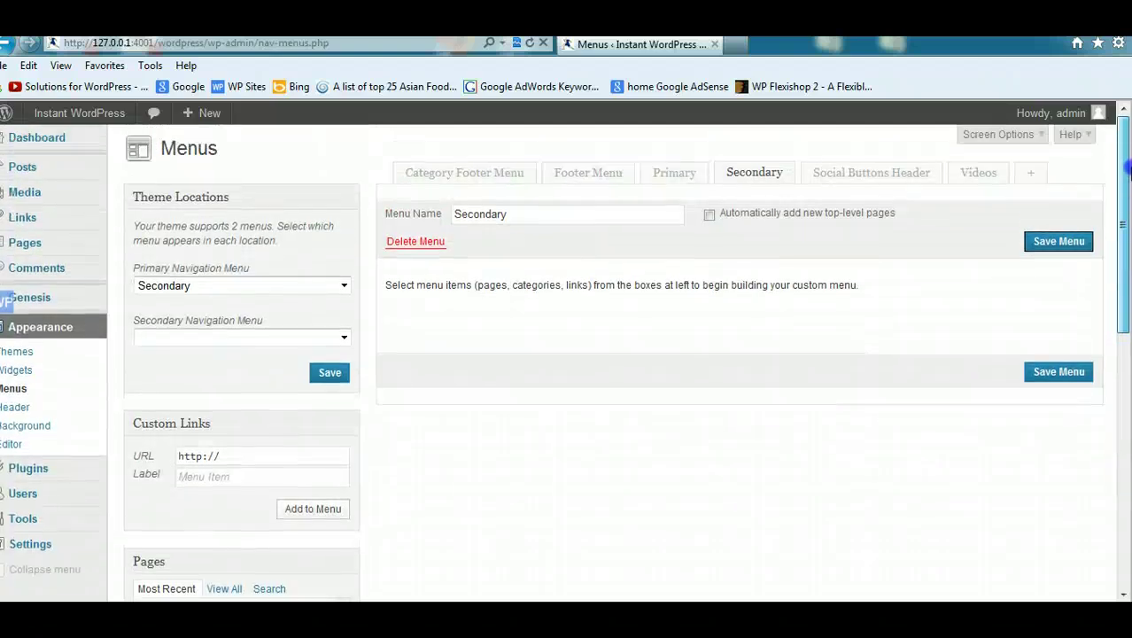
Step: Open the Secondary menu for editing and tick Home and Testimonials among recent pages
click(676, 170)
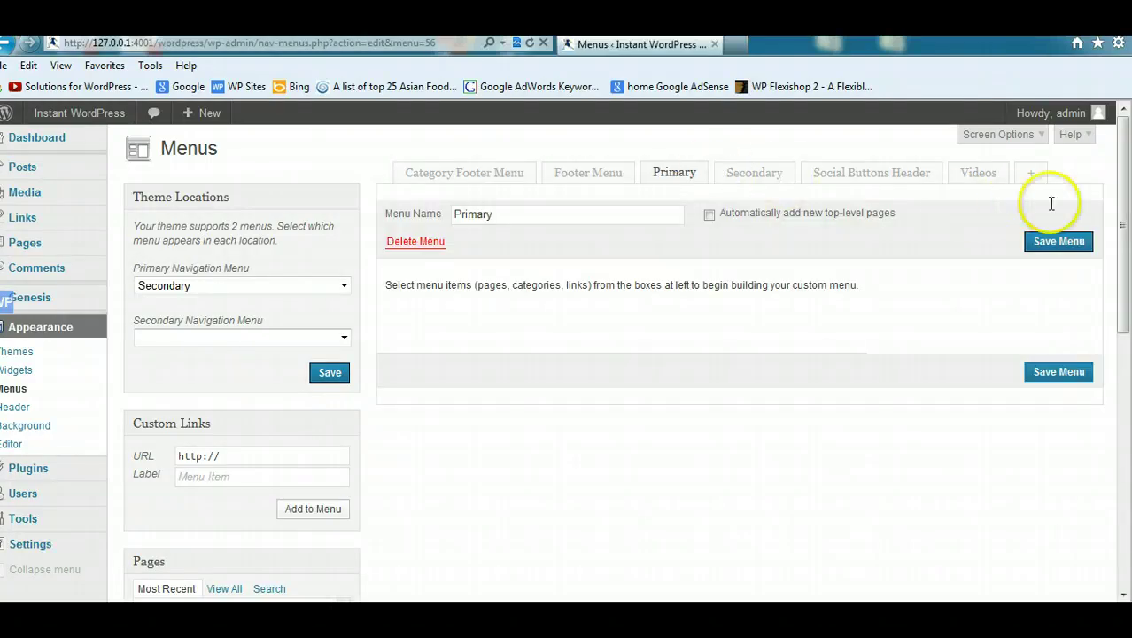
mouse_move(1124, 183)
mouse_down()
mouse_move(1127, 275)
mouse_move(1115, 170)
mouse_up()
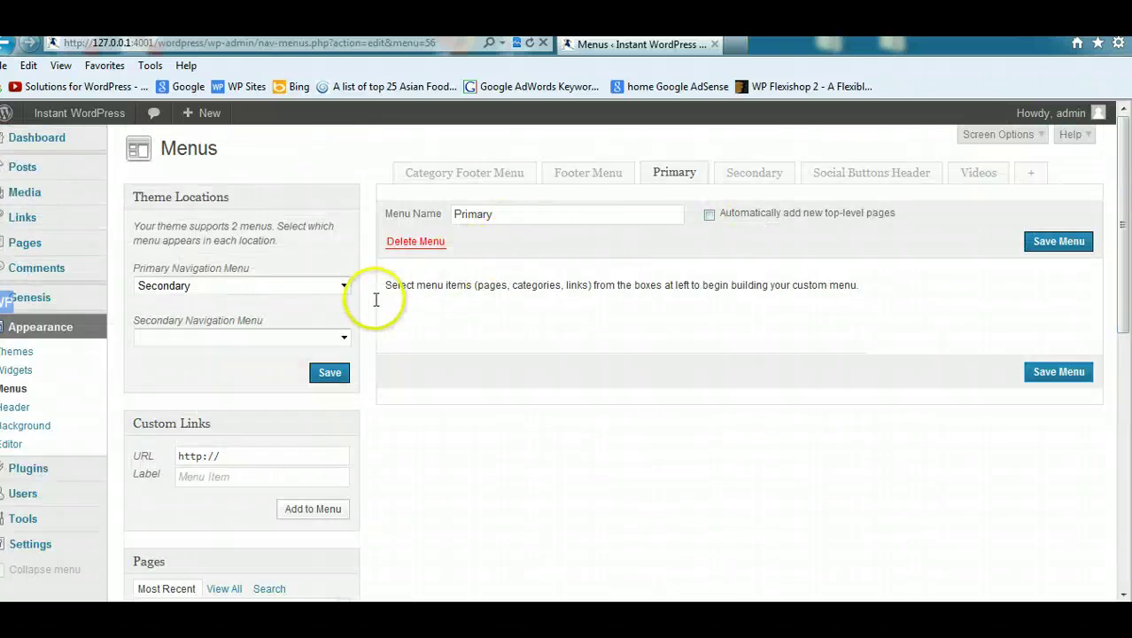
click(745, 177)
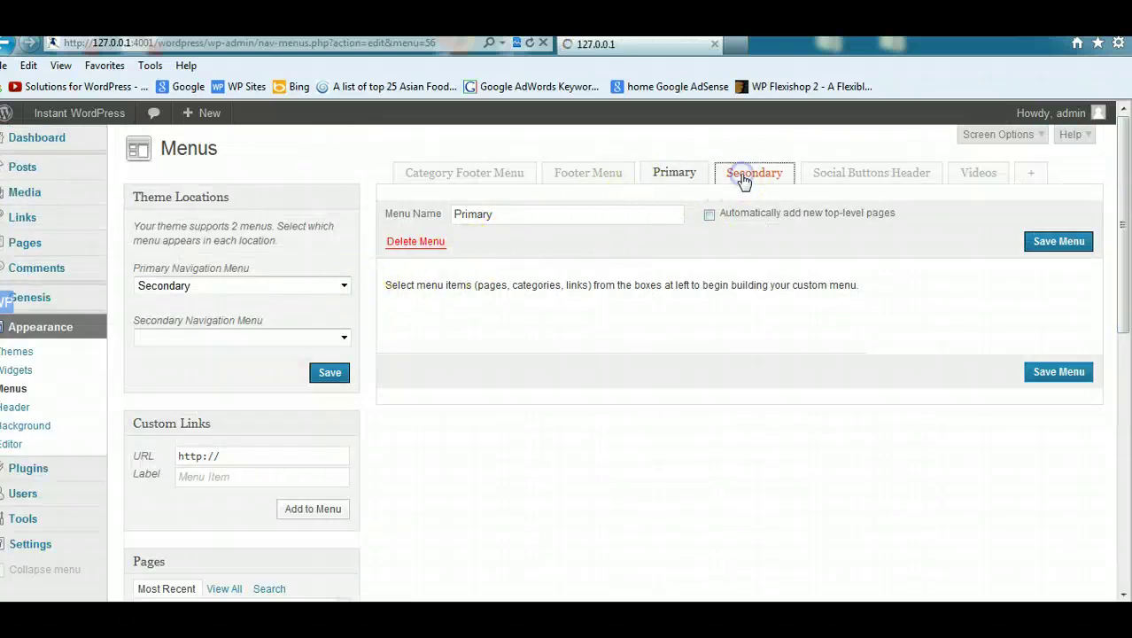
drag(1122, 212, 1122, 288)
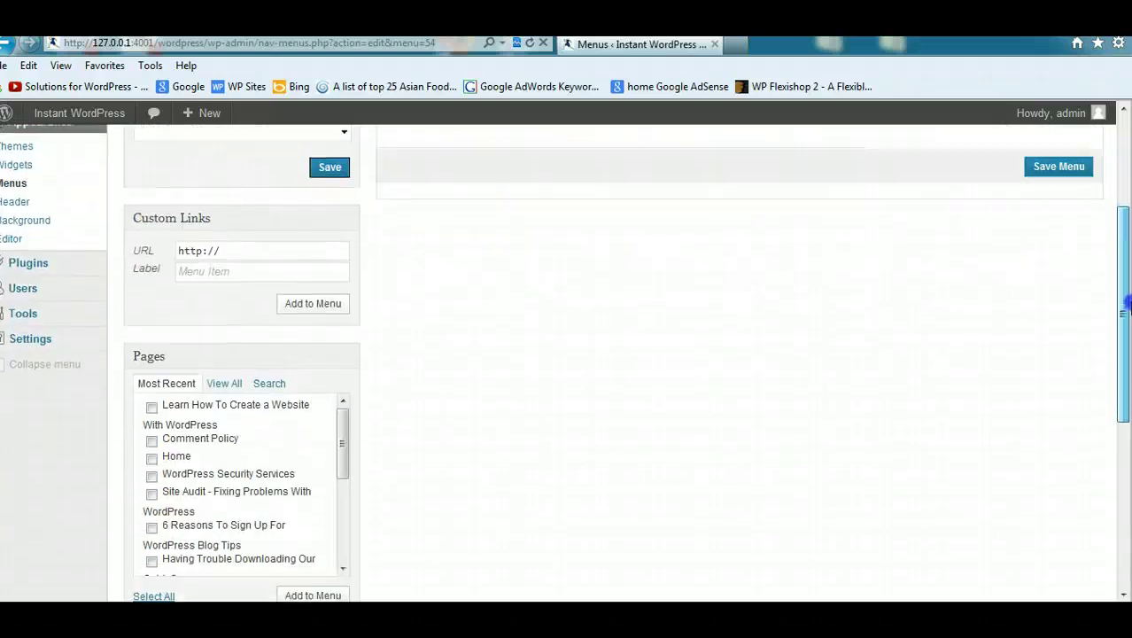
click(152, 458)
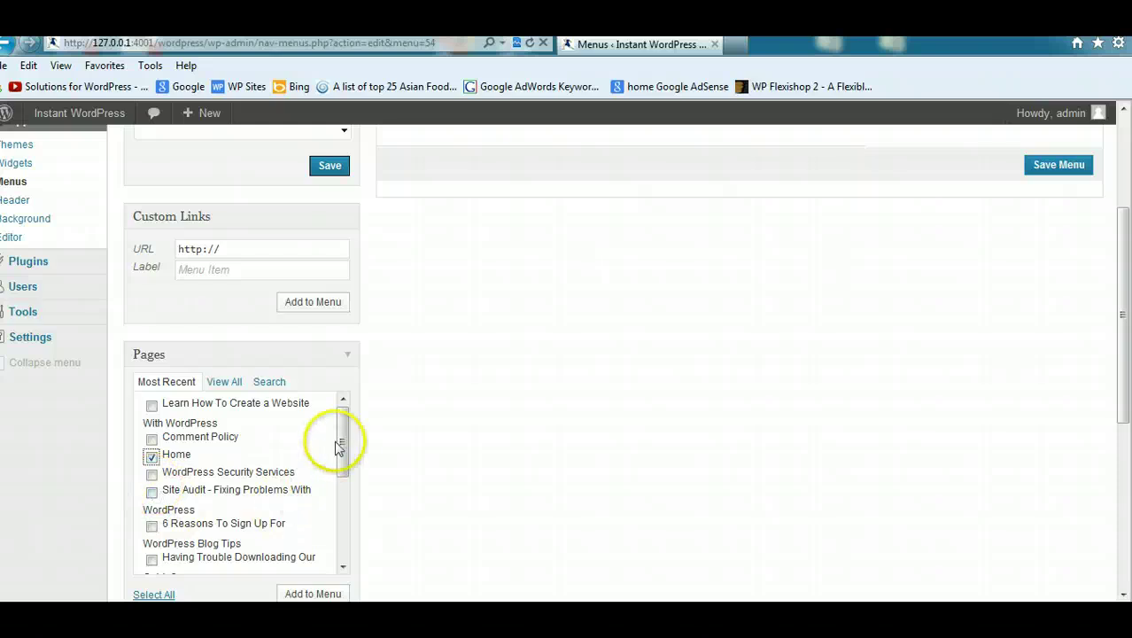
drag(345, 441, 342, 517)
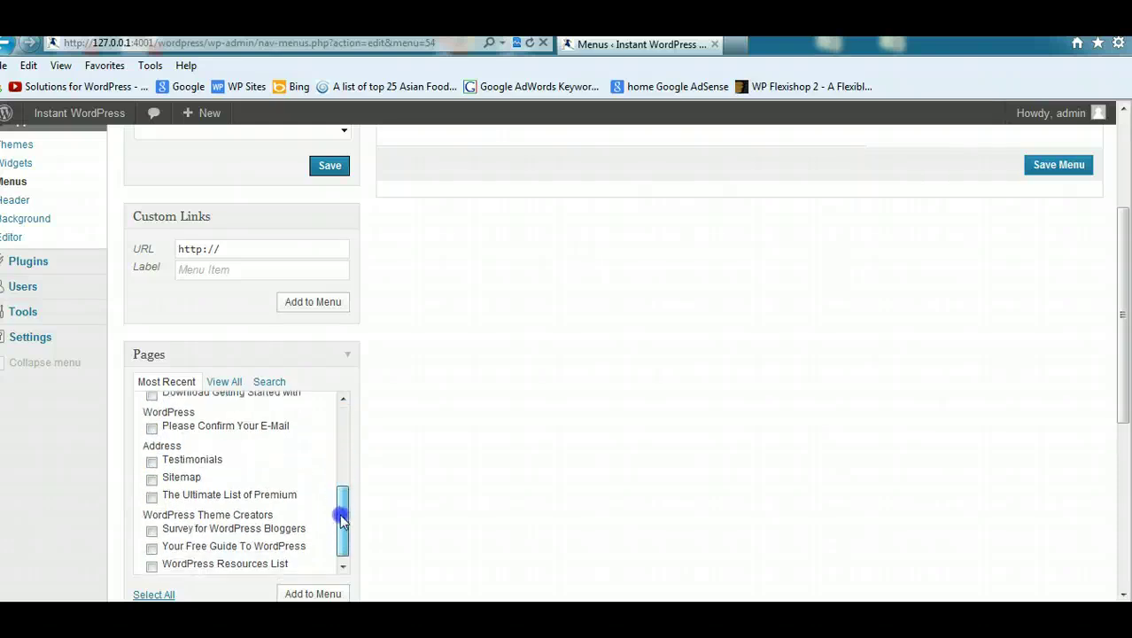
click(152, 462)
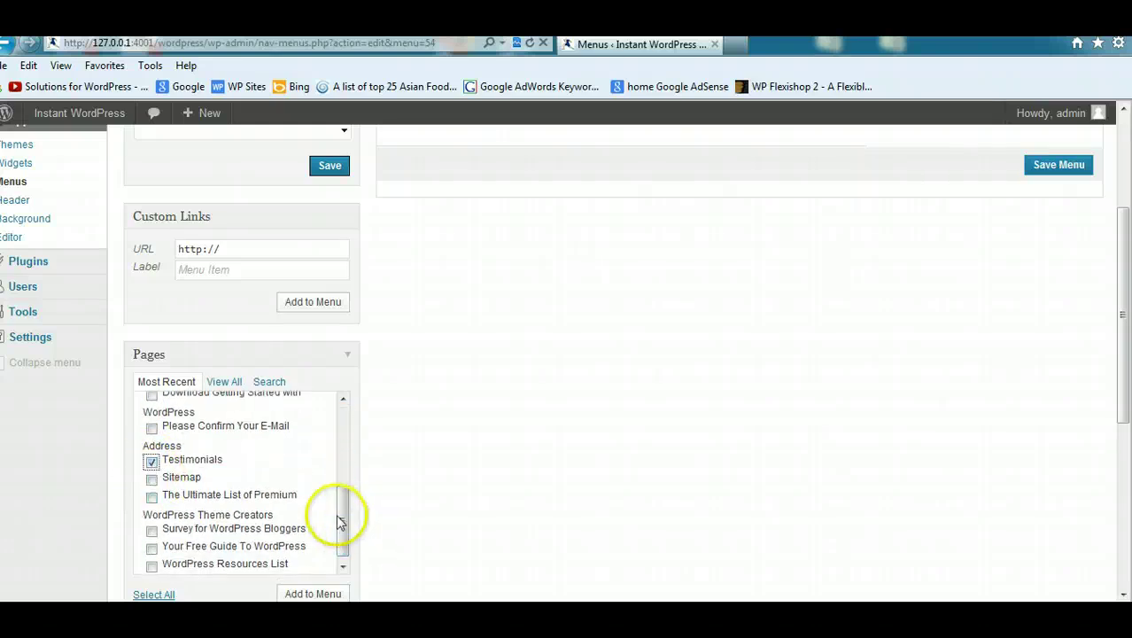
Step: Add Home, Blog, Contact and Testimonials from all pages to the Secondary menu and save
click(225, 381)
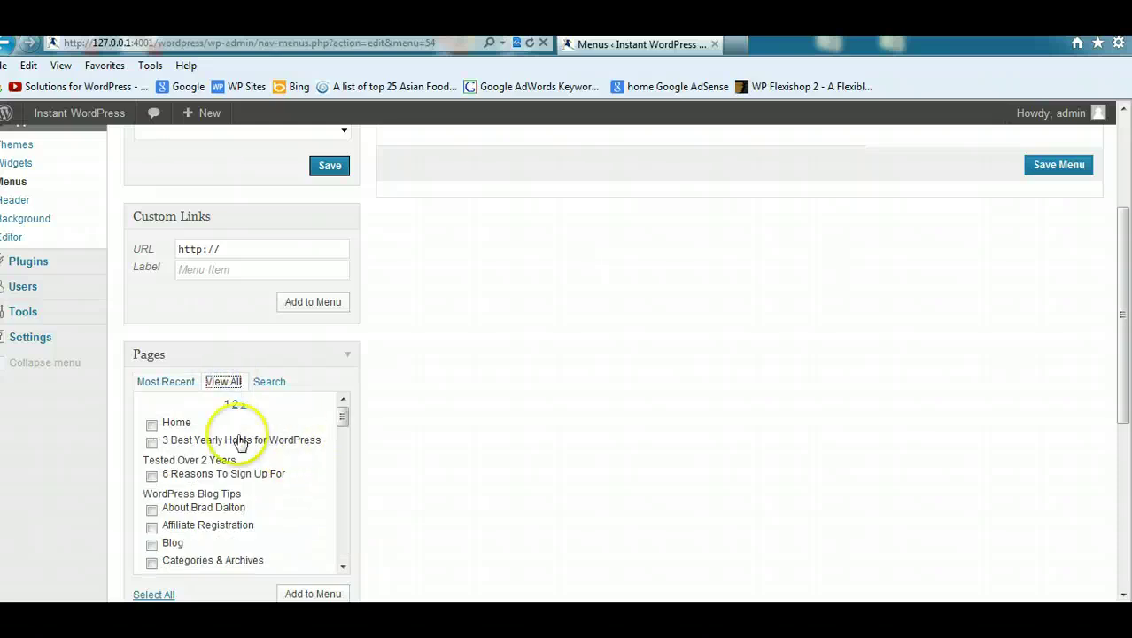
click(152, 424)
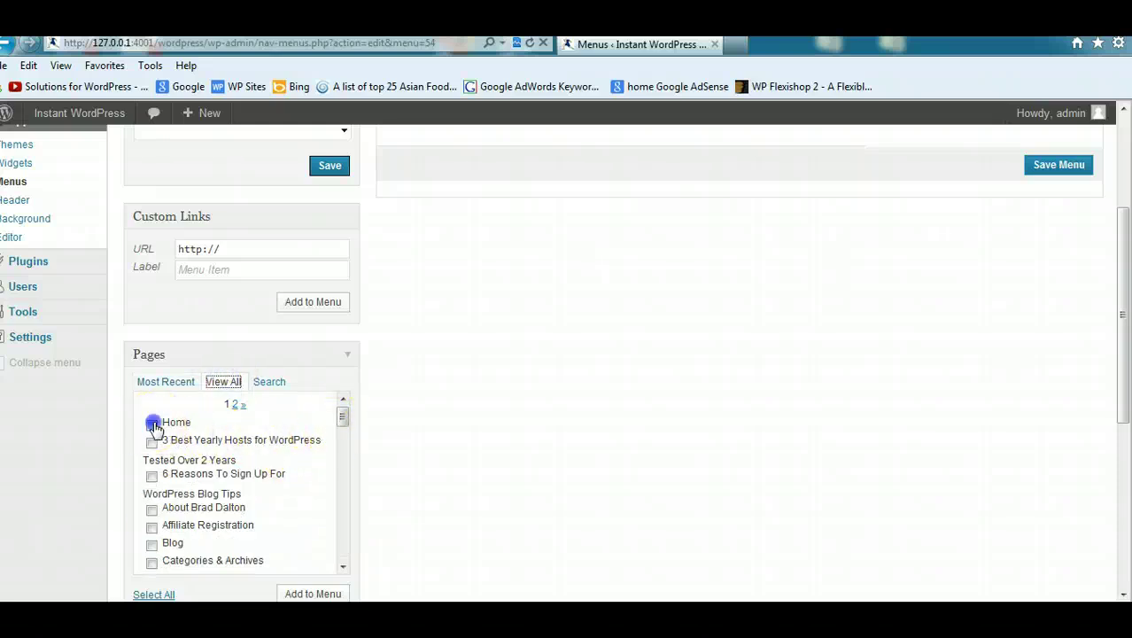
click(152, 545)
drag(344, 418, 351, 503)
click(152, 541)
click(151, 454)
click(311, 594)
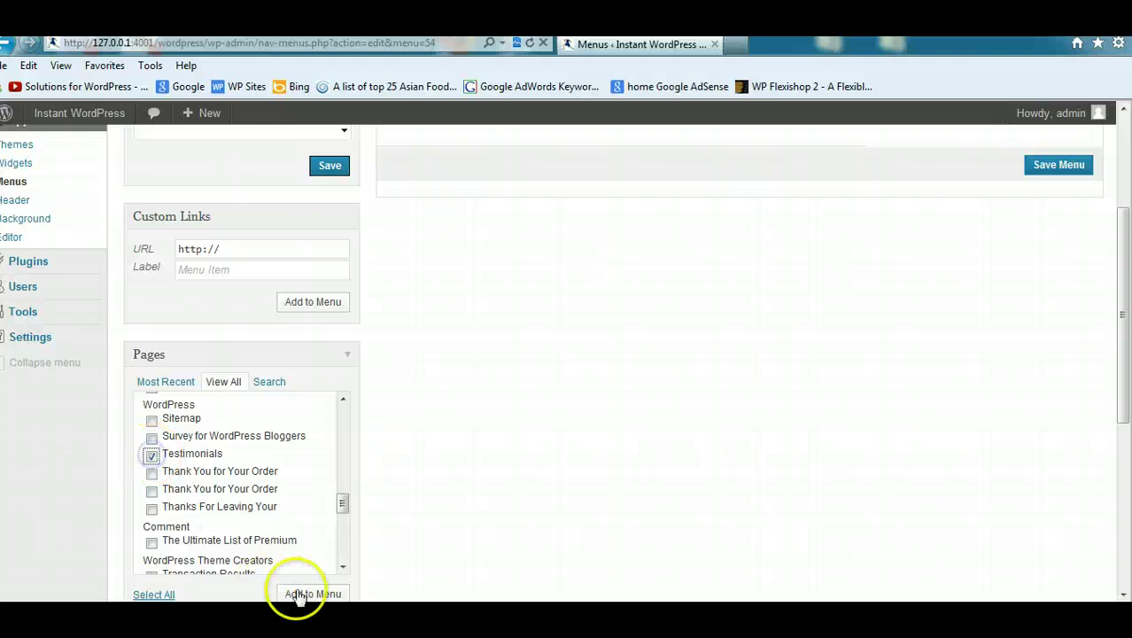
click(1045, 350)
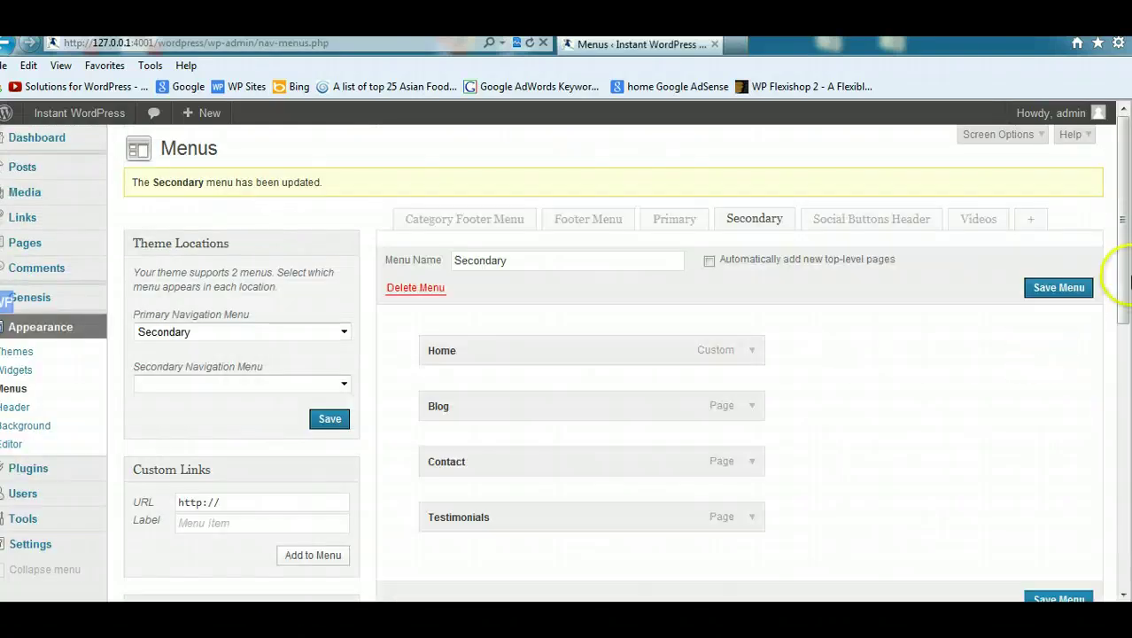
click(330, 422)
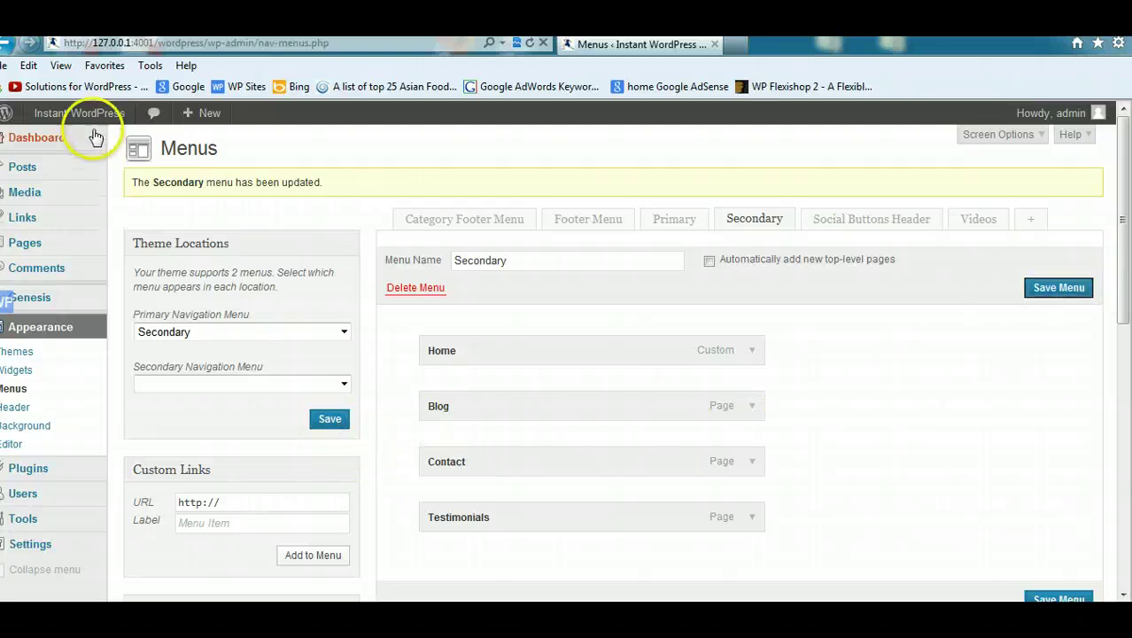
Step: Visit the local site to see the Home, Blog, Contact and Testimonials navigation
mouse_move(36, 120)
click(57, 143)
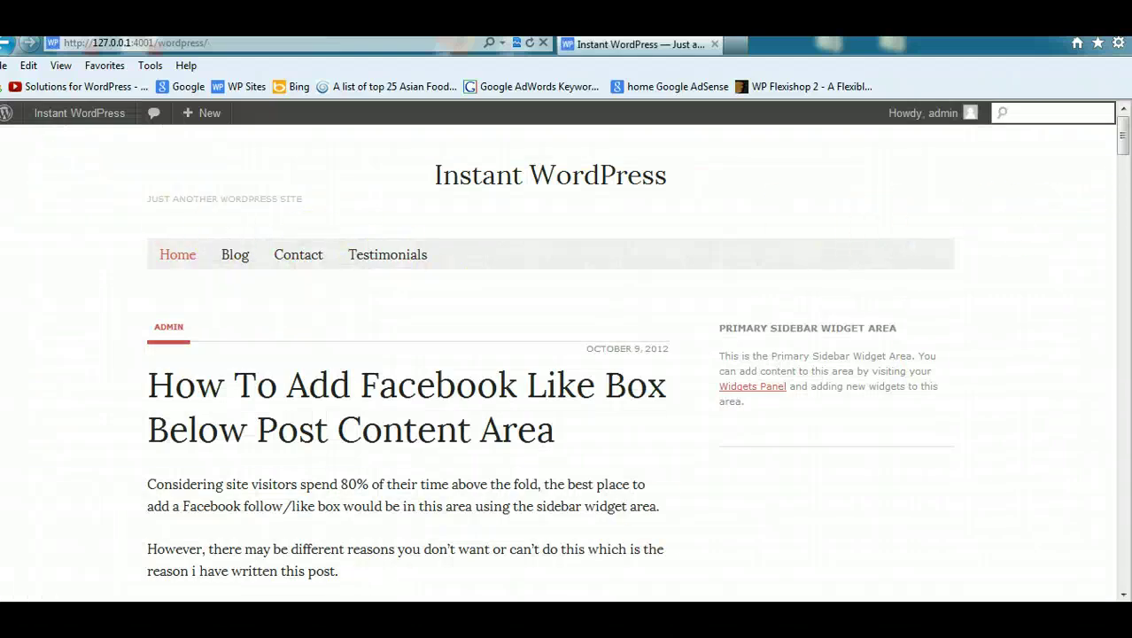
mouse_move(214, 621)
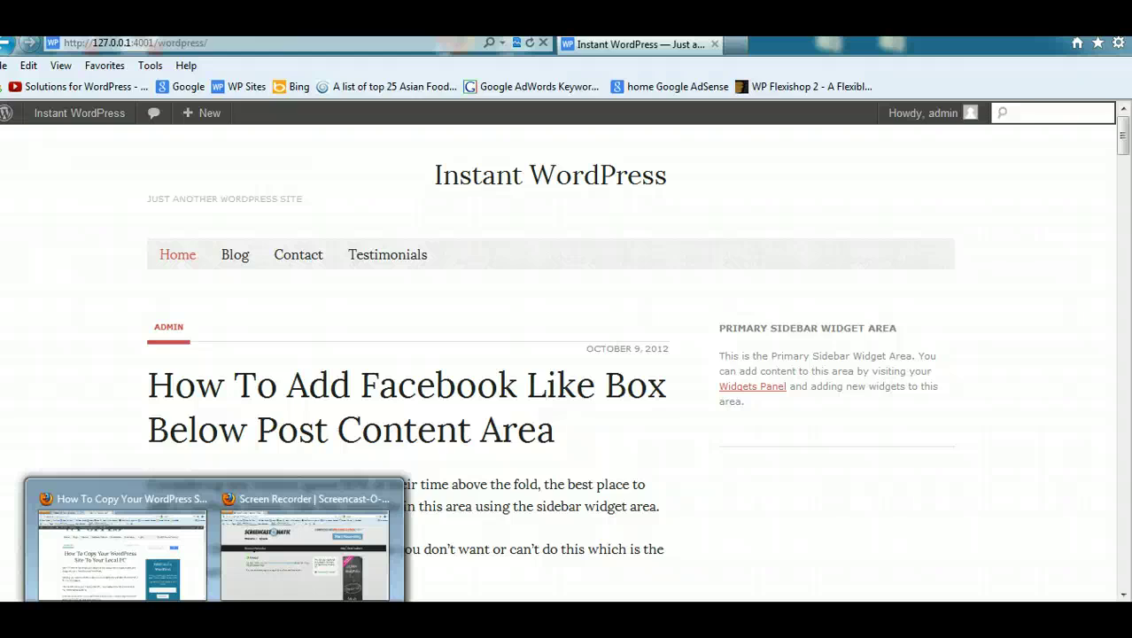
Step: Switch to the Firefox window with the wpsites.net post and scroll to its top
key(super+d)
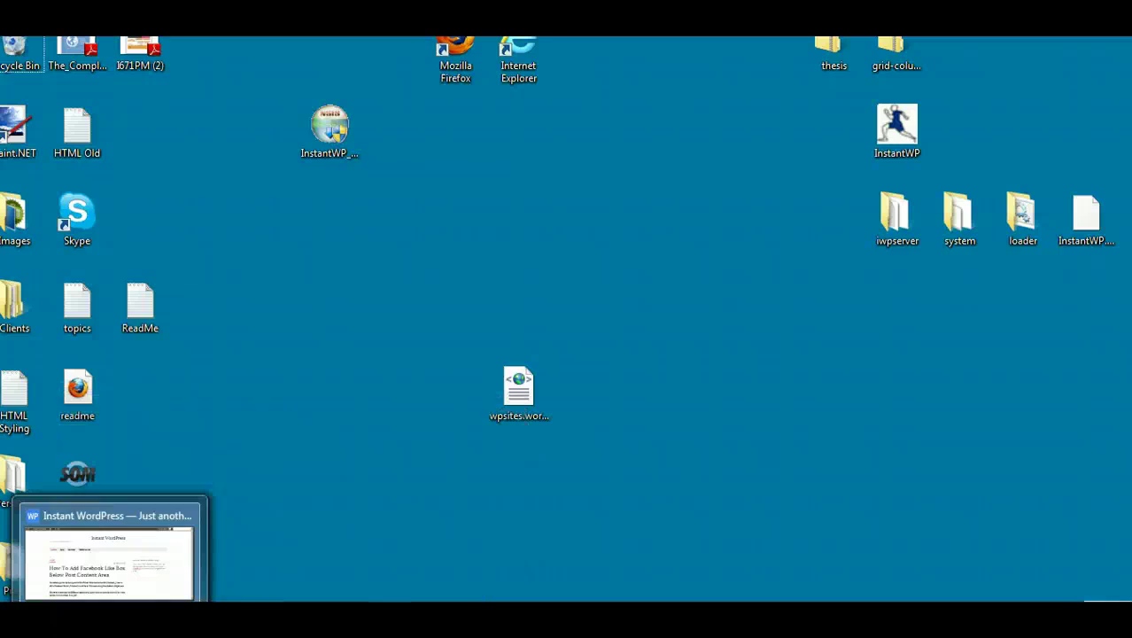
key(super+d)
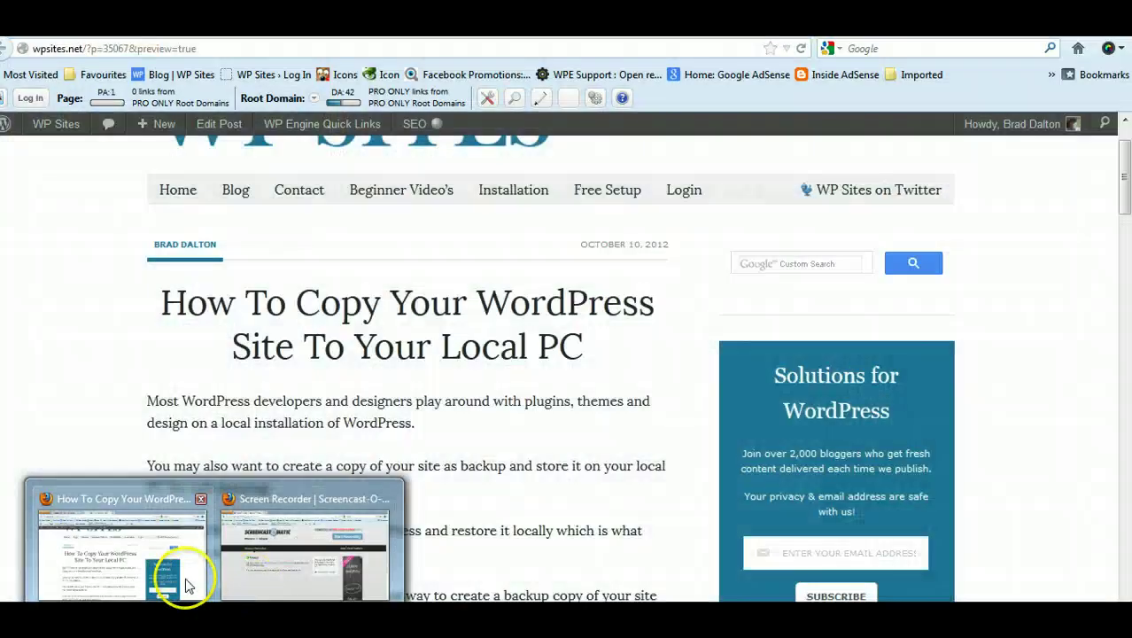
click(188, 585)
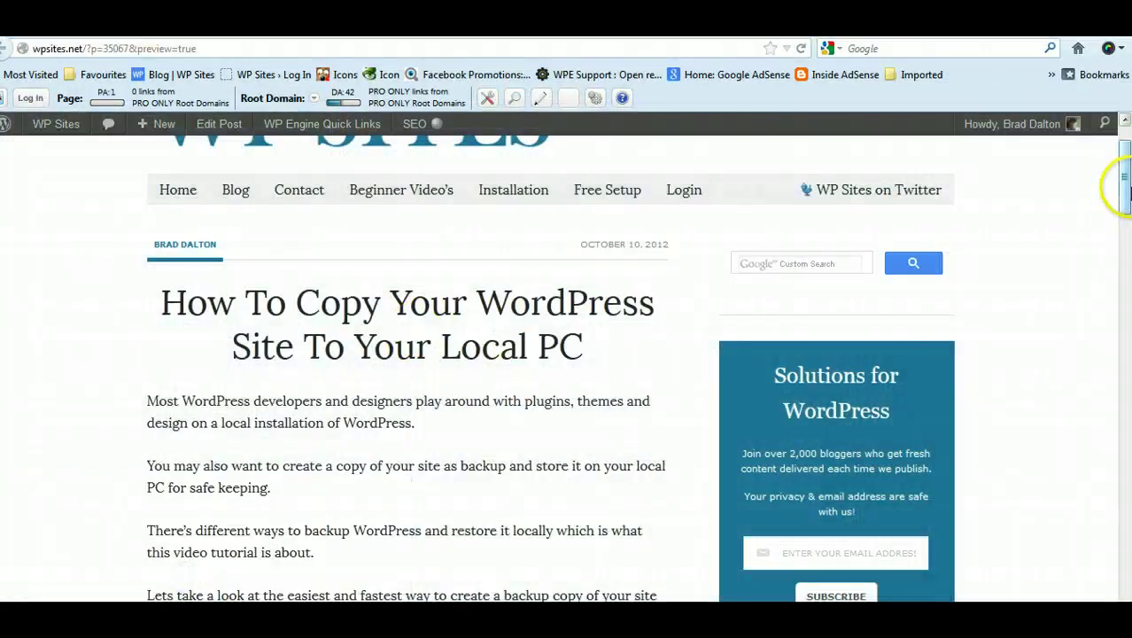
scroll(1119, 177, up, 2)
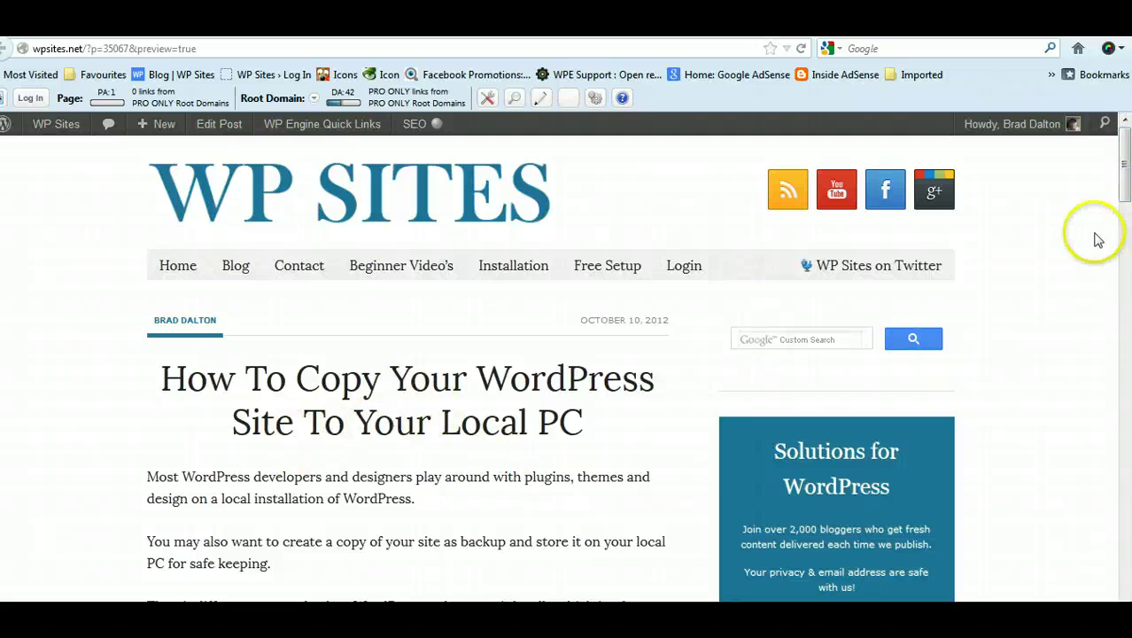